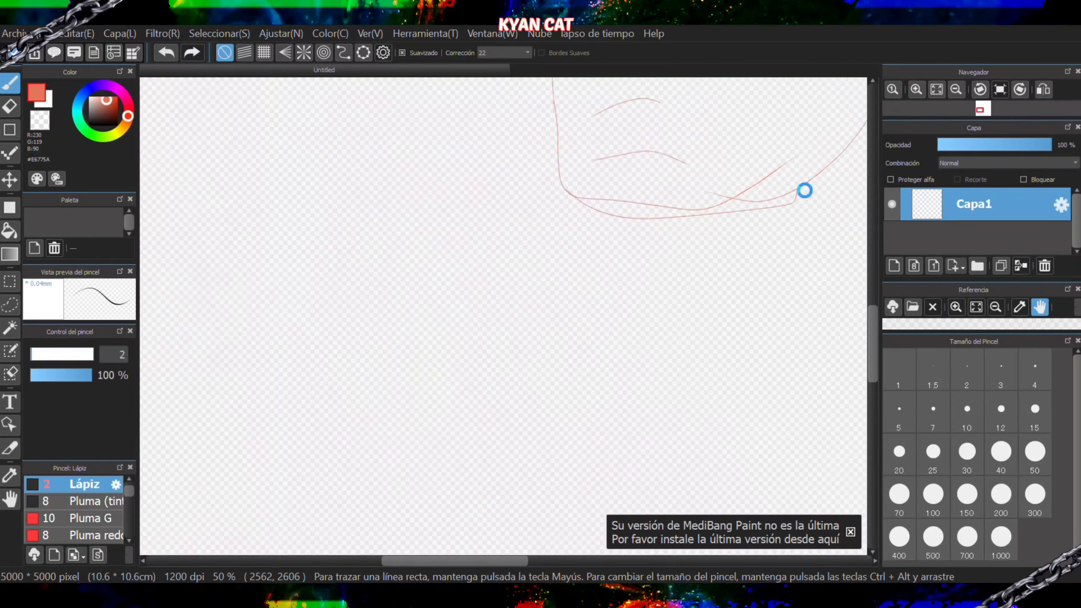
scroll(831, 117, up, 2)
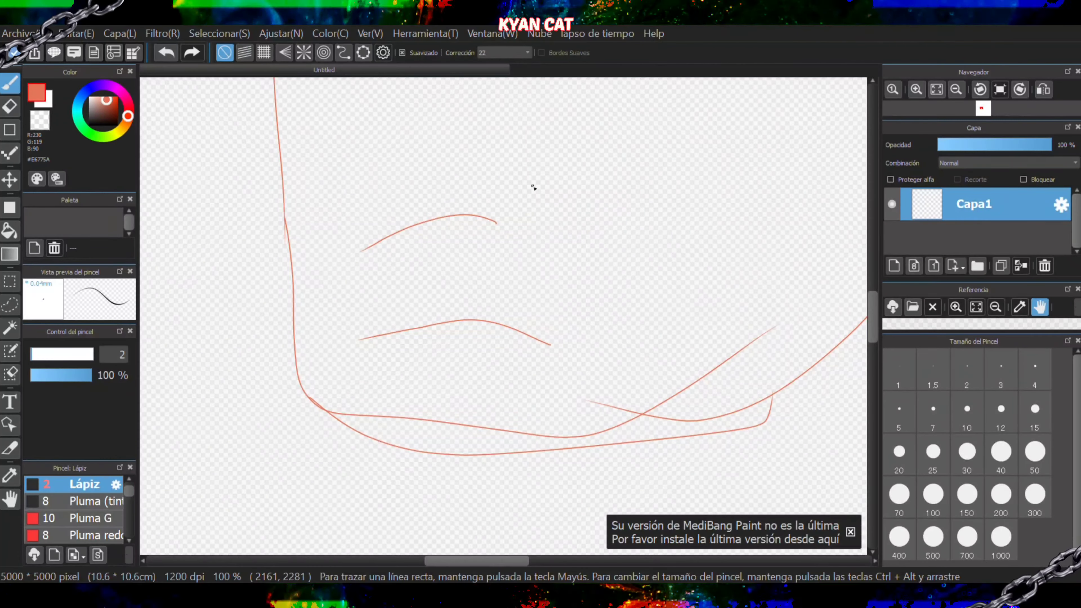
drag(374, 209, 278, 207)
scroll(490, 83, up, 2)
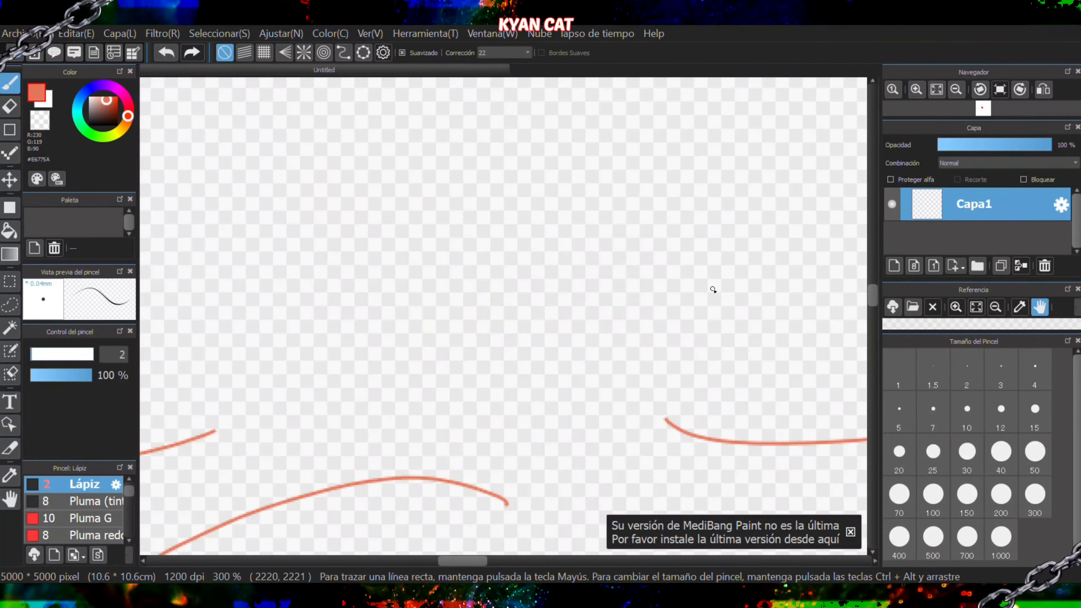
scroll(709, 280, down, 3)
scroll(786, 281, up, 1)
drag(794, 294, 771, 237)
click(166, 52)
click(166, 52)
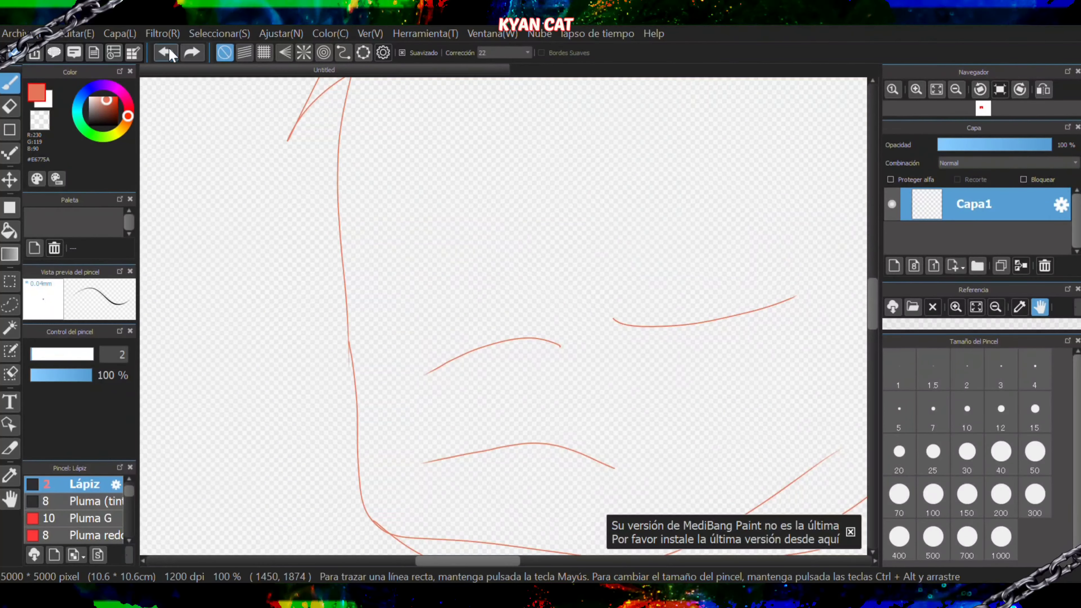
click(167, 53)
- Sketch two tall oval eyes above the nose and a slanted line across the forehead
mouse_move(654, 329)
mouse_down()
mouse_move(653, 159)
mouse_move(668, 321)
mouse_up()
mouse_move(428, 338)
mouse_down()
mouse_move(391, 261)
mouse_move(428, 359)
mouse_up()
scroll(461, 322, down, 1)
mouse_move(390, 237)
mouse_down()
mouse_move(740, 185)
mouse_move(741, 126)
mouse_up()
click(166, 53)
click(166, 53)
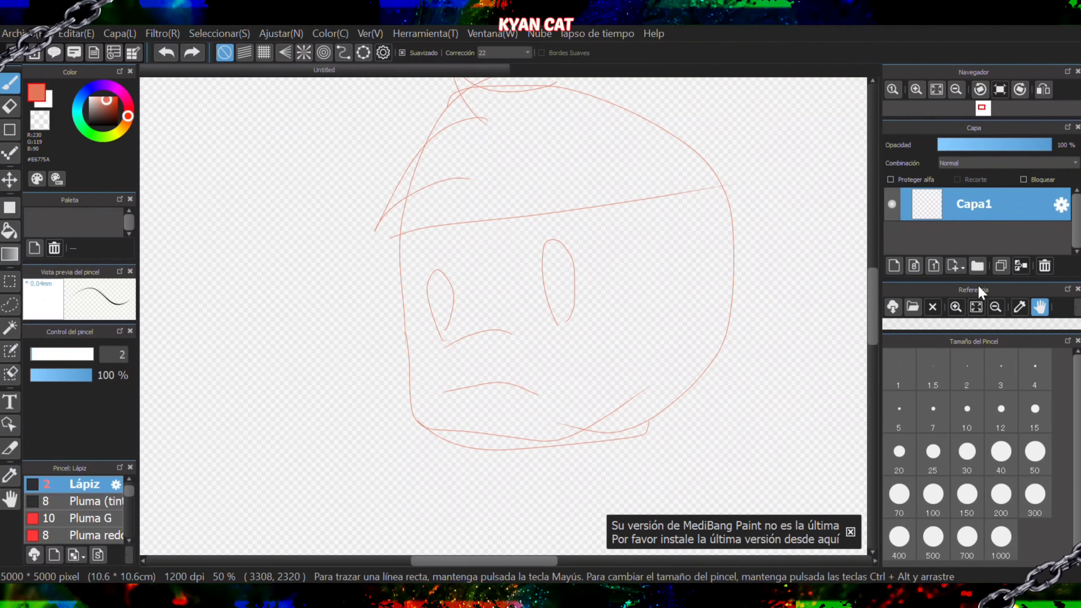
- Dismiss the notice about the outdated program version
key(ctrl+minus)
key(ctrl+minus)
key(ctrl+minus)
click(850, 532)
- Sketch the neck and sloping shoulder lines running down from the chin and jaw
scroll(549, 529, up, 5)
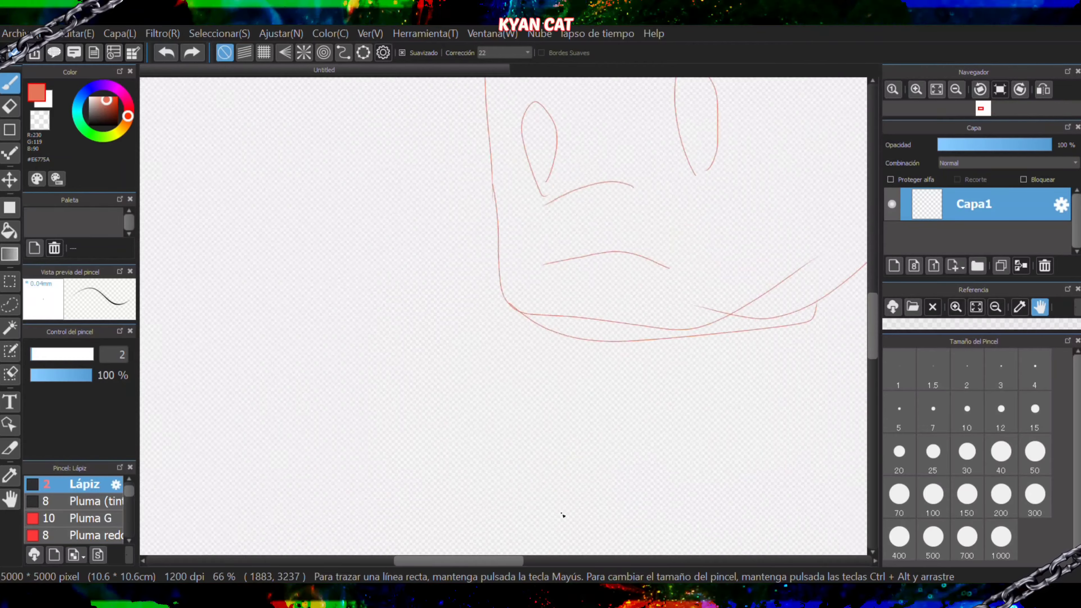
scroll(574, 469, down, 1)
drag(627, 368, 582, 554)
drag(764, 348, 850, 554)
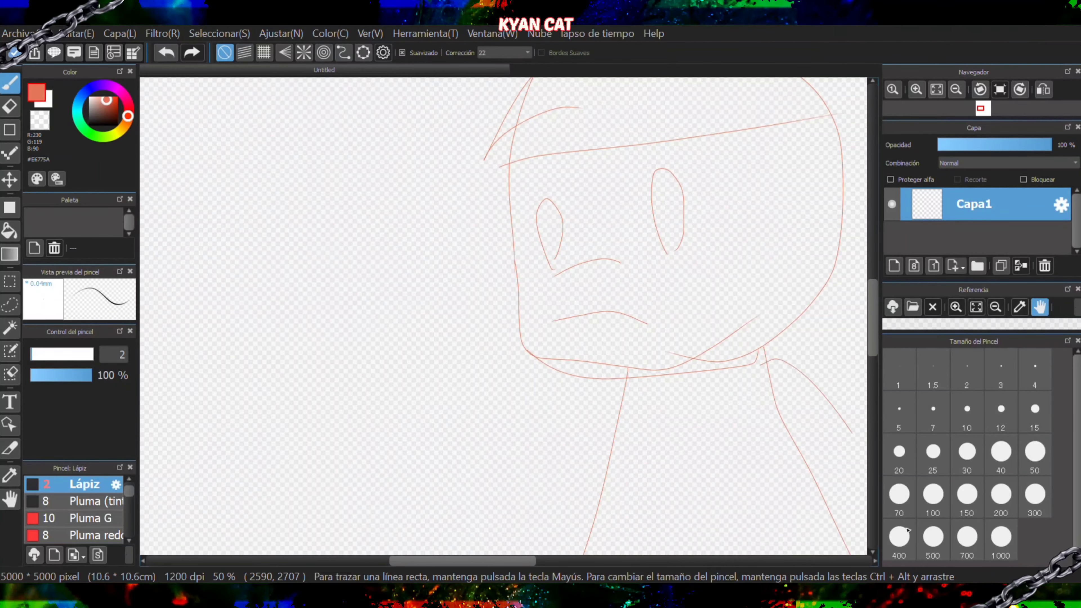
scroll(686, 438, down, 2)
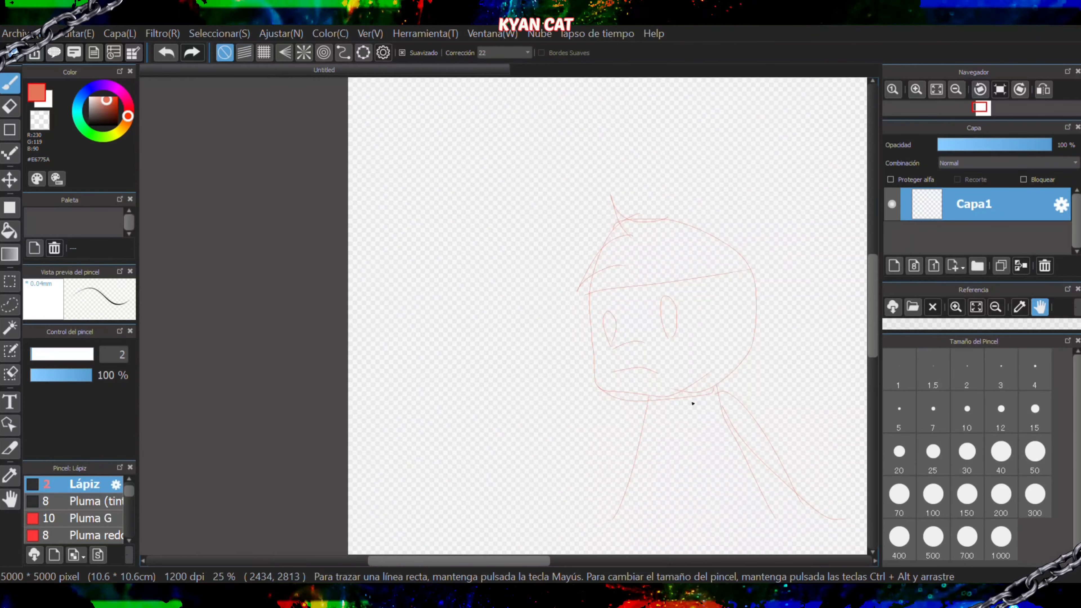
key(t)
click(440, 35)
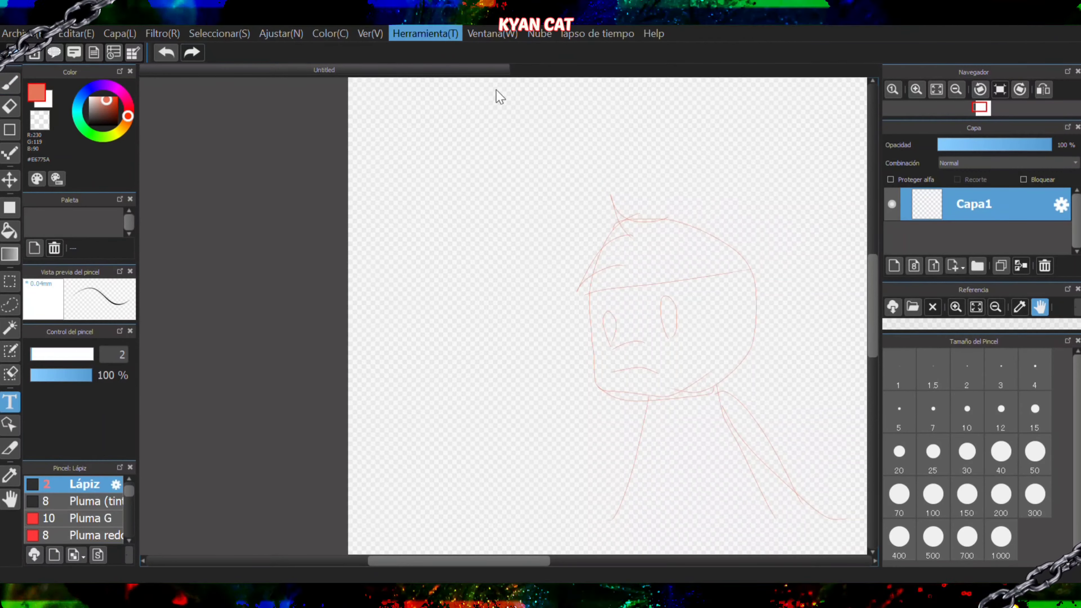
click(668, 92)
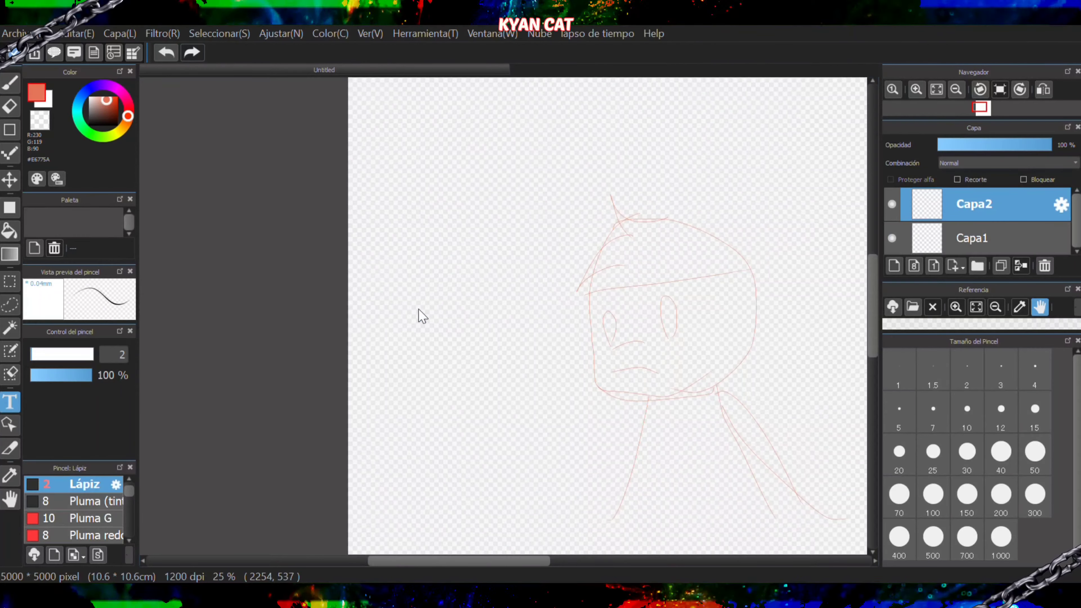
text(m)
key(Escape)
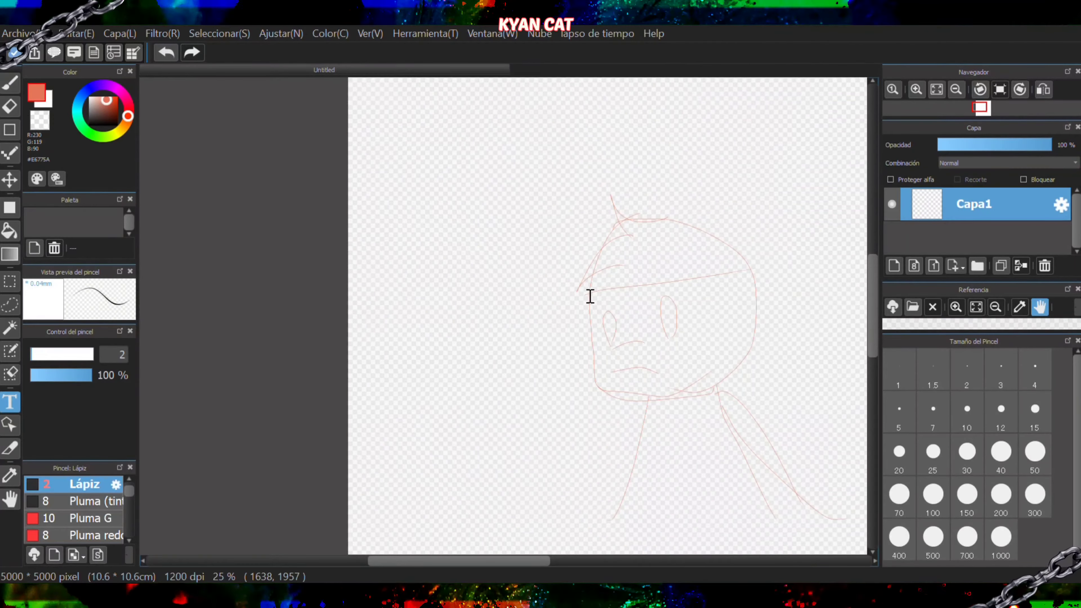
- Sketch an outer outline over the top of the head, a second forehead line and curved locks at both sides of the face
key(b)
drag(654, 274, 772, 246)
mouse_move(749, 252)
mouse_down()
mouse_move(755, 270)
mouse_move(682, 200)
mouse_move(586, 289)
mouse_move(593, 307)
mouse_up()
mouse_move(755, 271)
mouse_down()
mouse_move(772, 281)
mouse_move(763, 302)
mouse_move(700, 308)
mouse_up()
drag(700, 308, 752, 286)
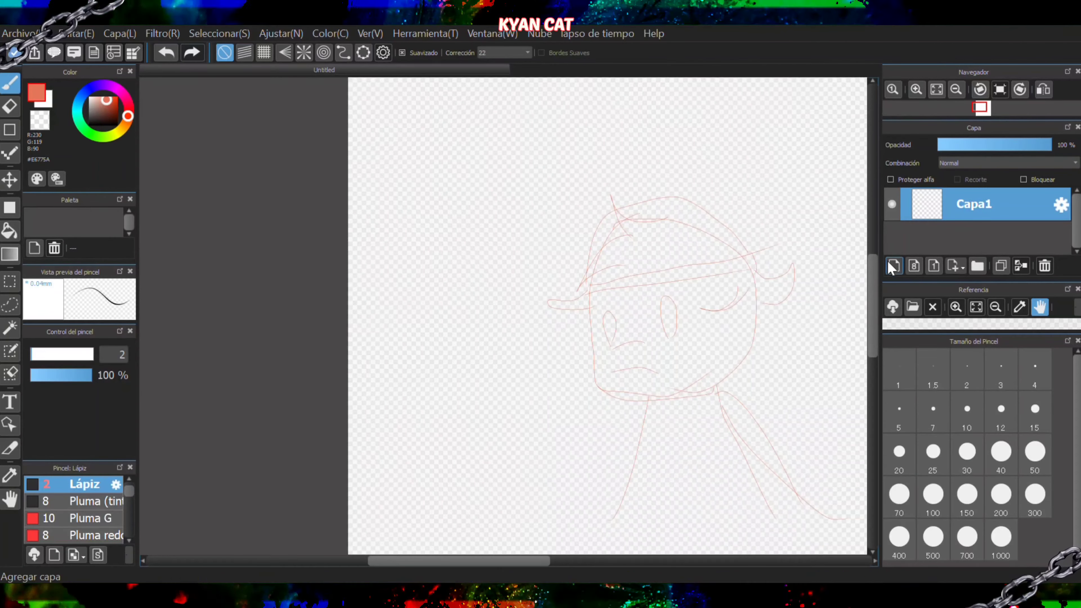
- Add a new layer above the sketch, fade the sketch layer, and set the pencil to size 10 in black on the new layer
click(894, 265)
click(891, 241)
drag(955, 146, 999, 145)
click(971, 204)
click(966, 413)
click(90, 123)
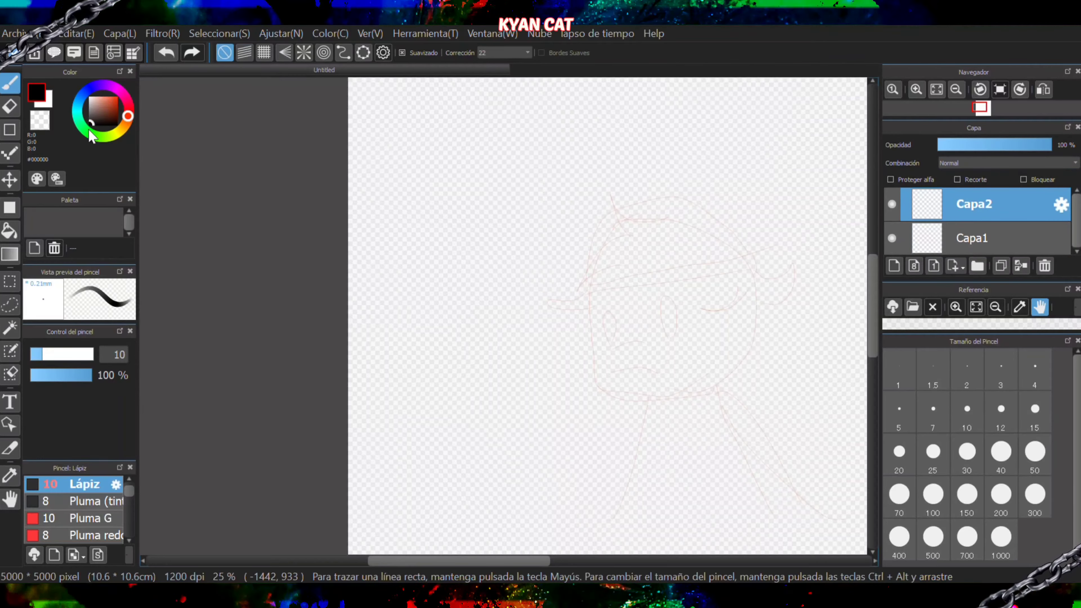
scroll(675, 335, up, 3)
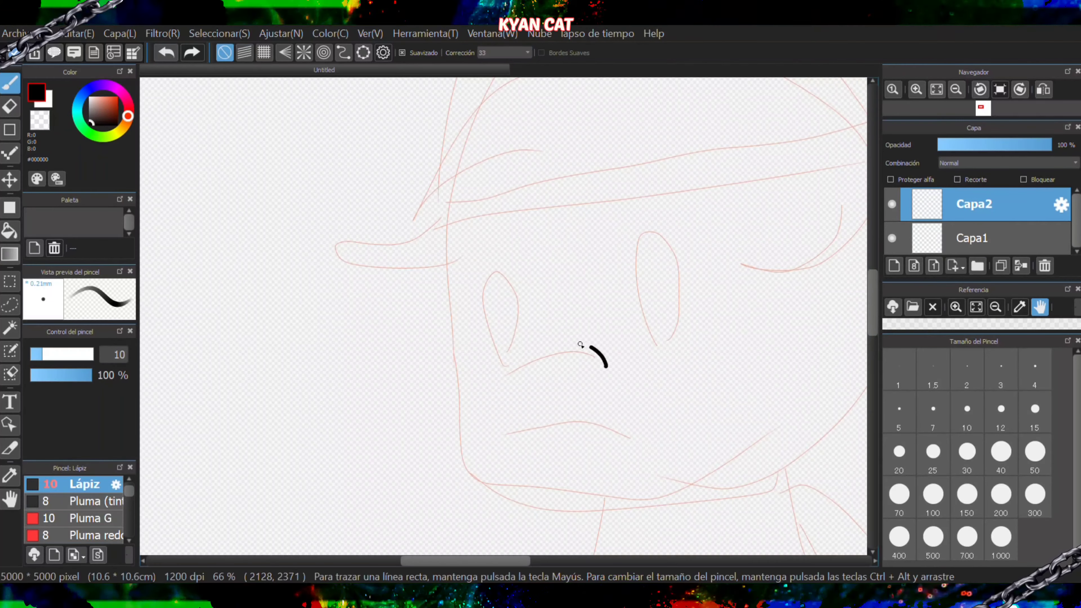
click(165, 52)
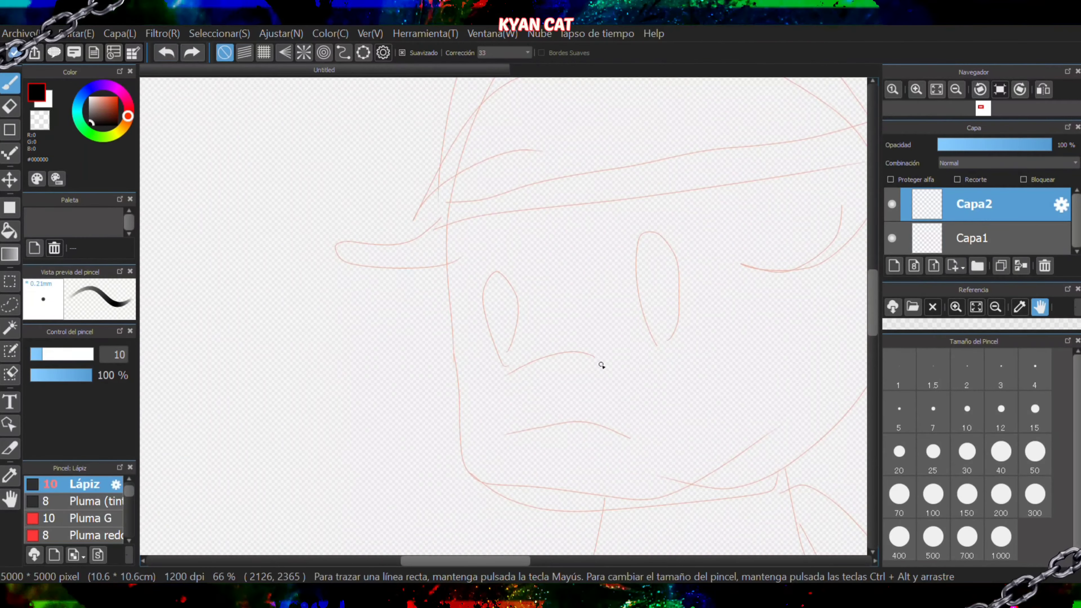
scroll(587, 365, up, 3)
mouse_move(640, 364)
mouse_down()
mouse_move(316, 342)
mouse_move(318, 425)
mouse_up()
click(165, 53)
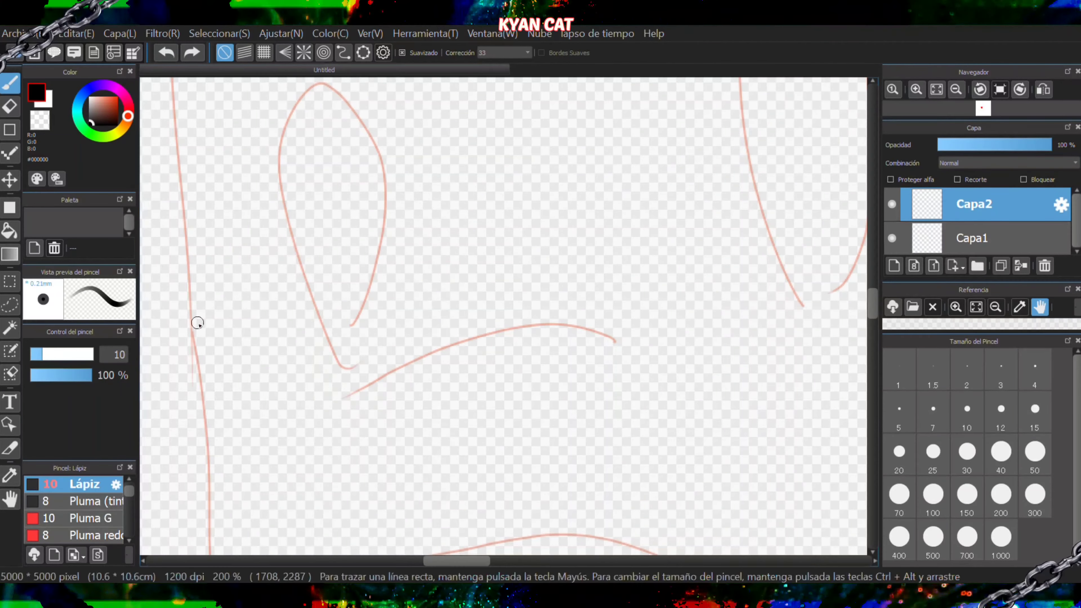
drag(345, 390, 639, 355)
key(ctrl+z)
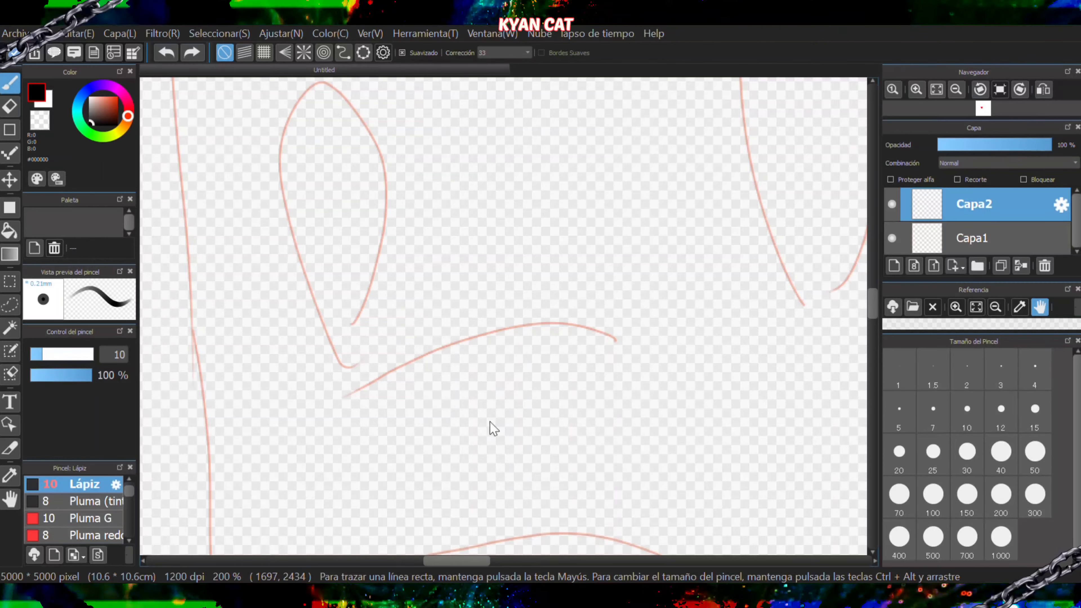
mouse_move(658, 388)
mouse_down()
mouse_move(513, 382)
mouse_move(350, 408)
mouse_up()
key(ctrl+z)
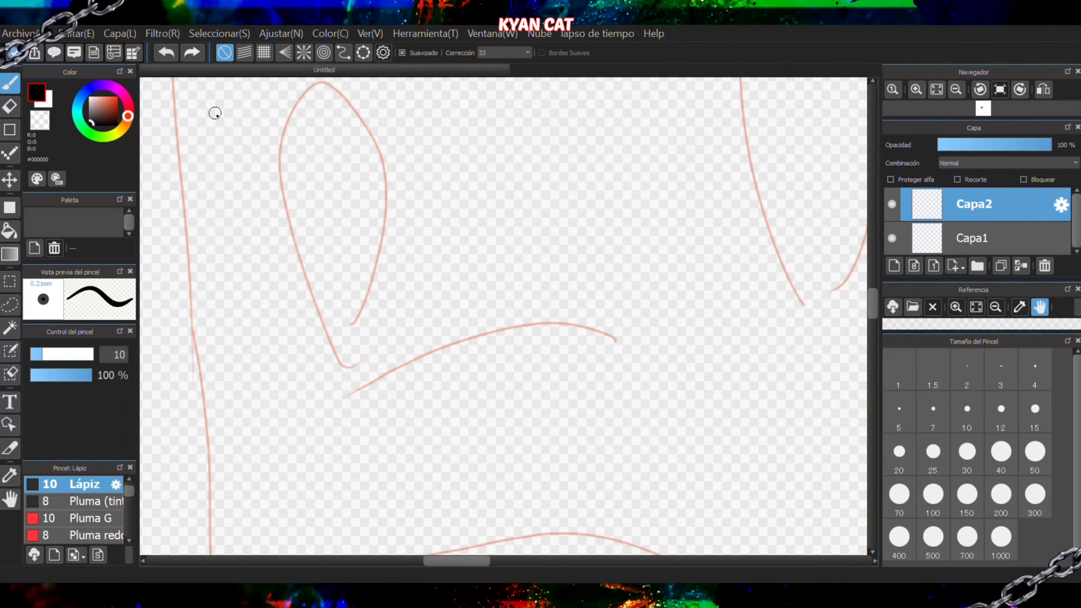
drag(653, 387, 289, 339)
key(ctrl+z)
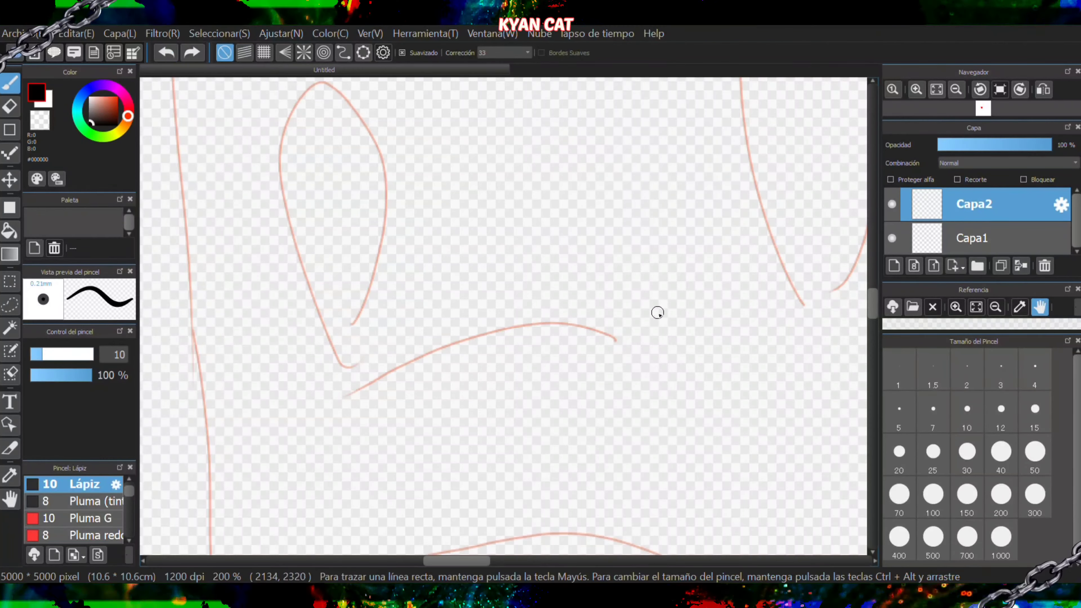
- Ink the curved nose line in black along the sketch
mouse_move(647, 368)
mouse_down()
mouse_move(601, 346)
mouse_move(385, 377)
mouse_up()
scroll(383, 392, down, 2)
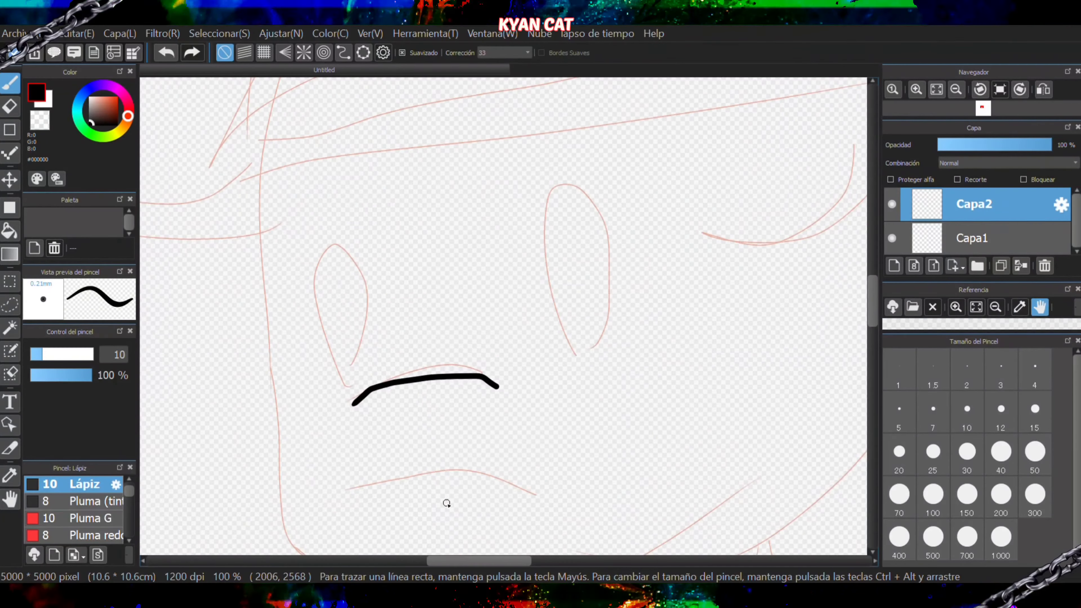
scroll(446, 503, up, 3)
drag(506, 507, 177, 531)
scroll(176, 531, down, 5)
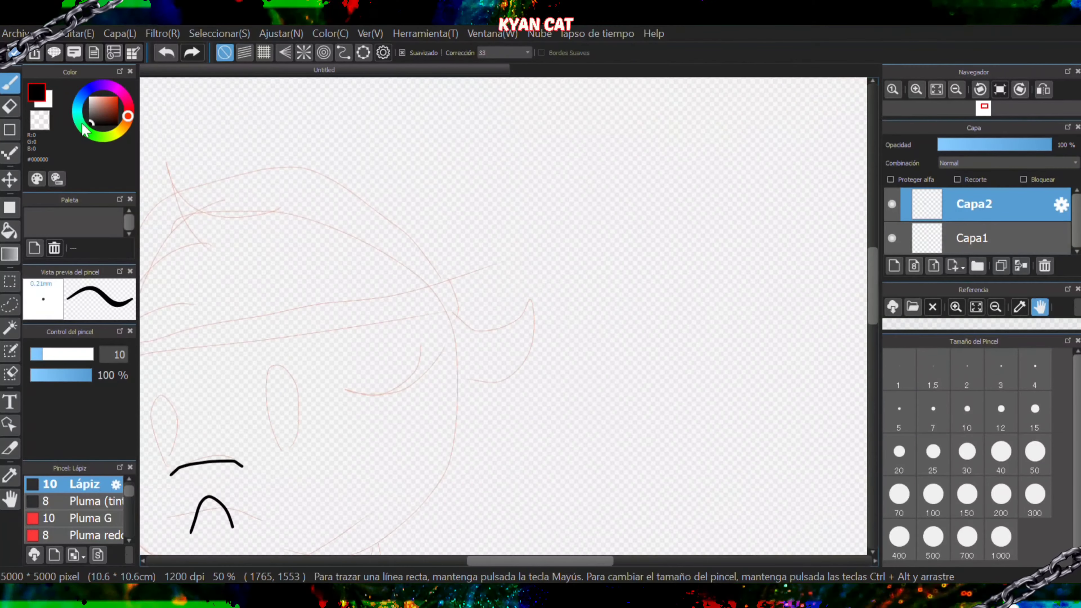
key(ctrl+z)
- Ink the upper edge of the eye on the right side of the face
scroll(441, 482, up, 3)
drag(379, 391, 266, 415)
scroll(238, 367, down, 4)
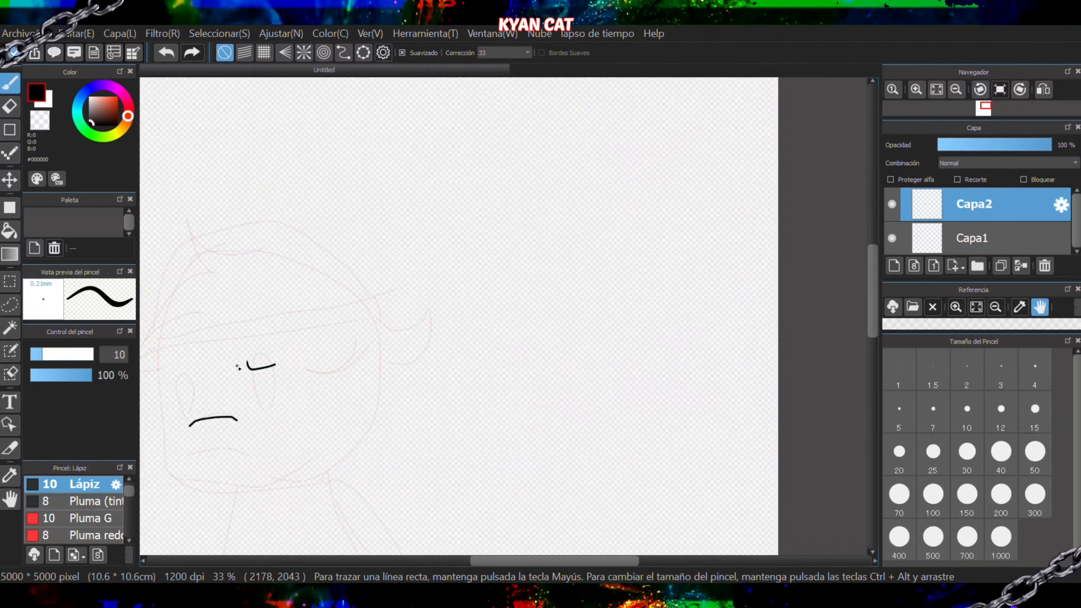
scroll(239, 367, up, 3)
drag(139, 375, 230, 362)
scroll(162, 343, down, 5)
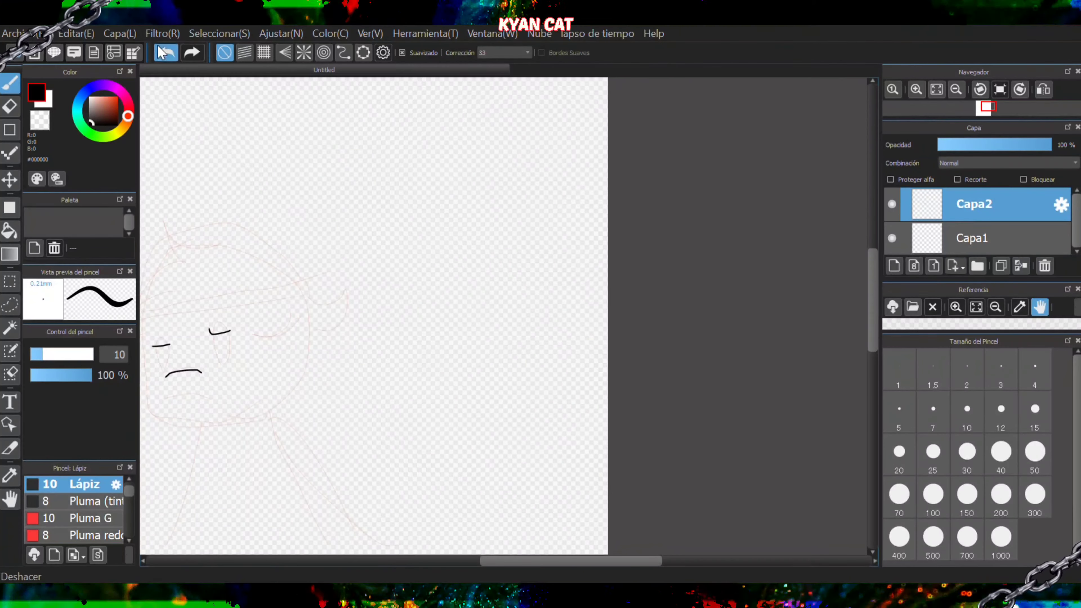
click(162, 52)
key(g)
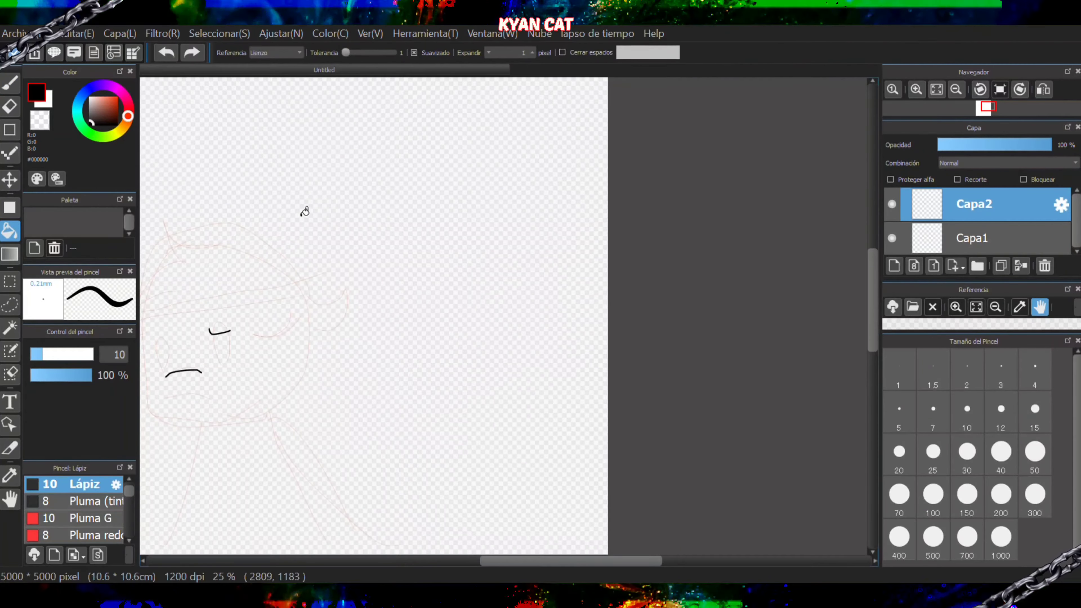
scroll(367, 378, up, 5)
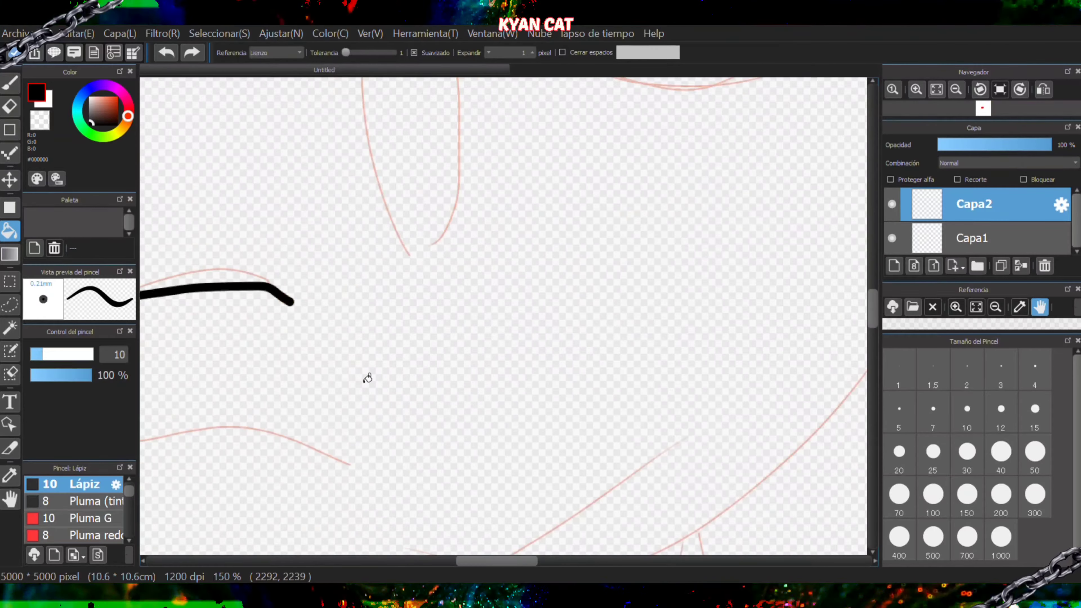
click(501, 239)
click(166, 52)
- Ink the lower edge of the right eye, both edges of the left eye, and the left cheek curving into the jaw
key(b)
mouse_move(376, 238)
mouse_down()
mouse_move(393, 220)
mouse_move(532, 211)
mouse_move(621, 187)
mouse_up()
scroll(533, 210, down, 3)
scroll(261, 255, up, 4)
scroll(655, 179, down, 4)
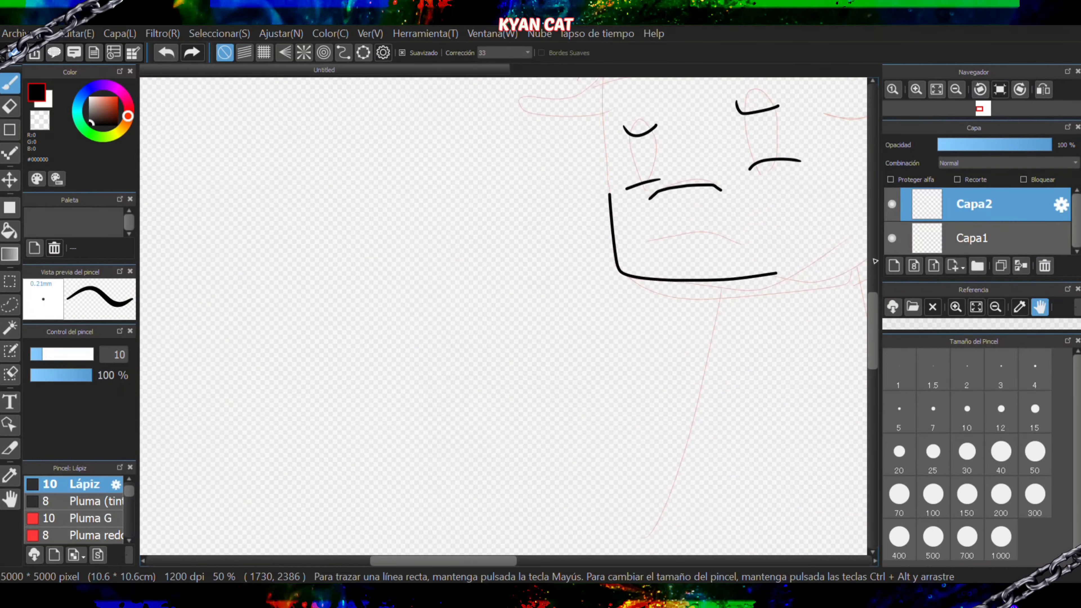
- Extend the inked jaw line toward the right end of the chin
drag(875, 261, 885, 256)
scroll(744, 247, down, 3)
scroll(723, 245, up, 4)
scroll(706, 200, down, 3)
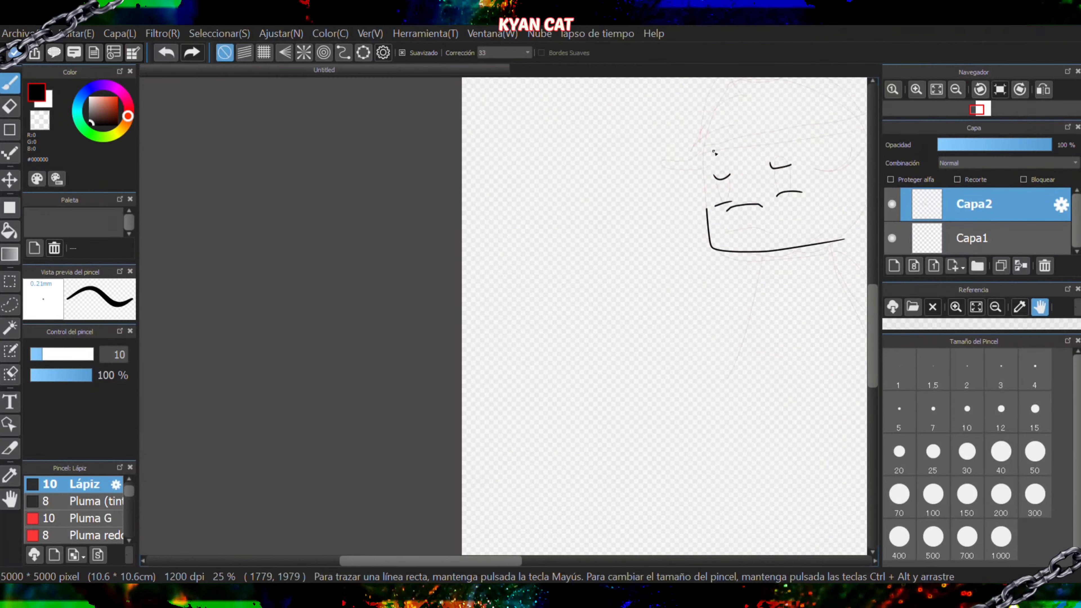
- Ink the crescent-shaped lock at the left temple and carry the cheek line up toward it
drag(702, 155, 680, 164)
scroll(709, 163, down, 1)
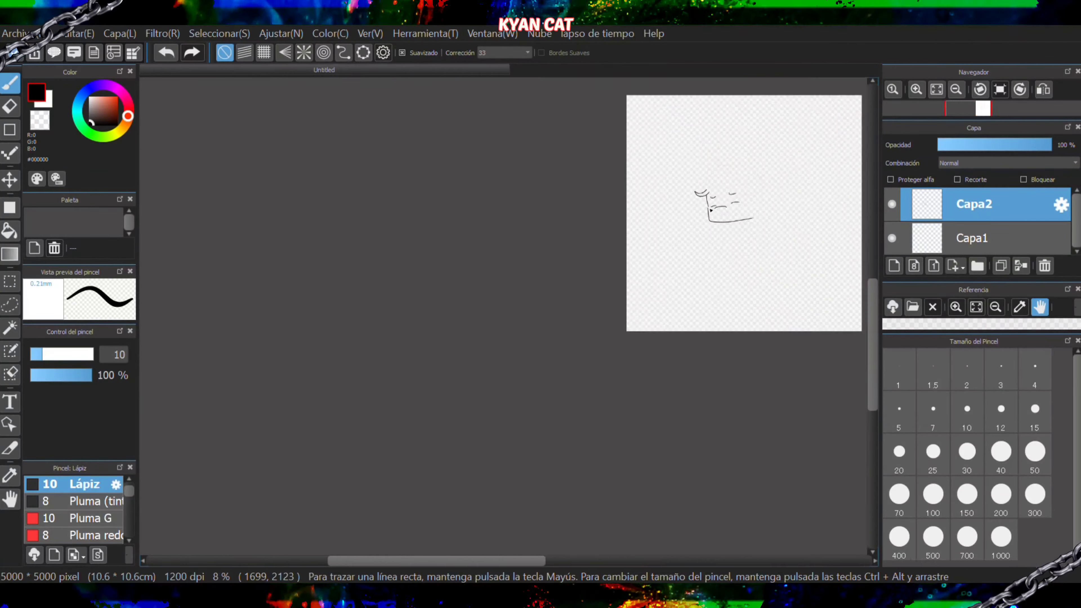
- Erase the uneven part of the left cheek line with a size 25 eraser and redraw it with the pencil to close the gap
scroll(697, 170, up, 6)
key(e)
drag(705, 225, 694, 166)
click(933, 451)
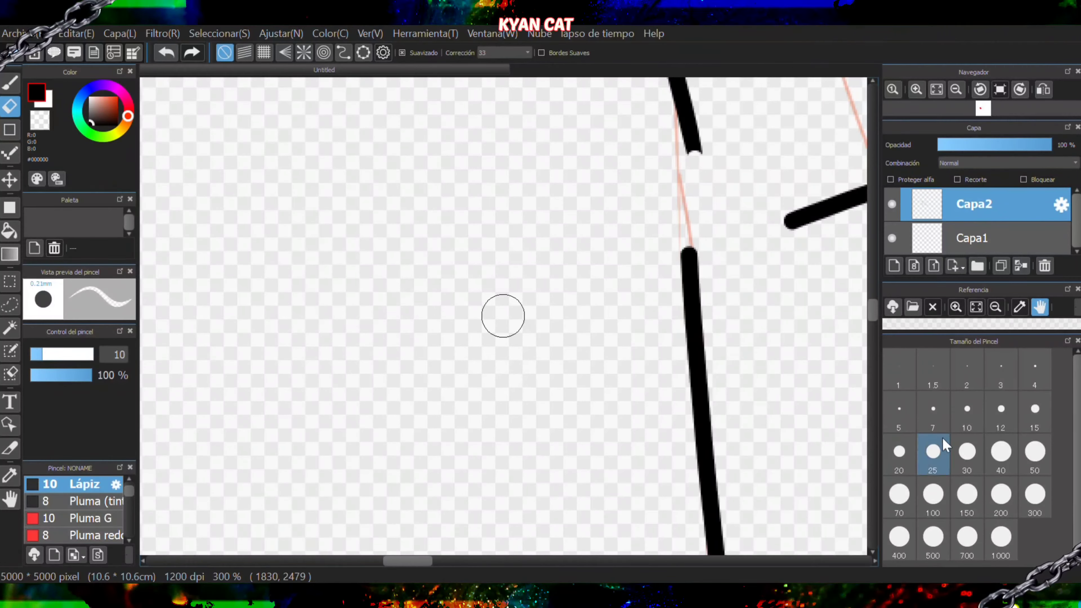
click(693, 145)
key(b)
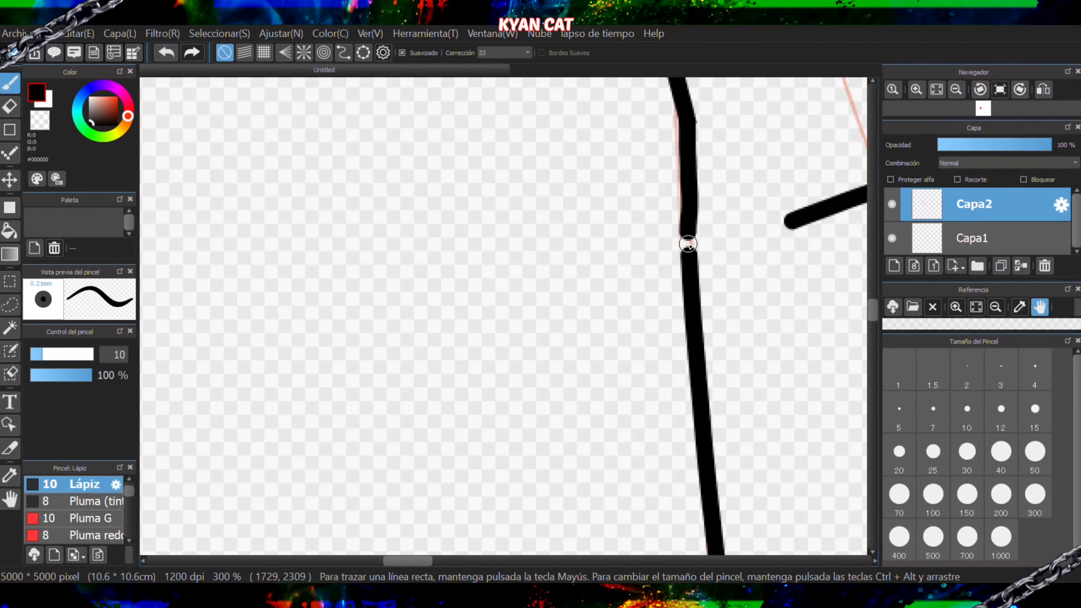
scroll(688, 244, down, 5)
- Join the cheek line to the left temple lock and ink two more curved locks above the eyes
scroll(666, 383, up, 8)
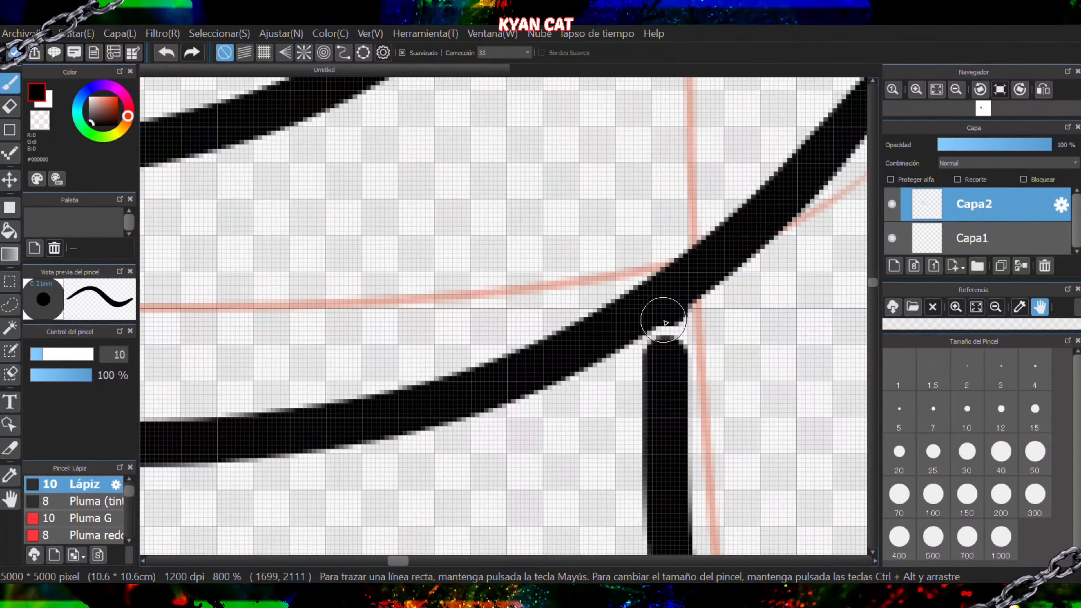
scroll(666, 323, down, 4)
scroll(750, 298, down, 3)
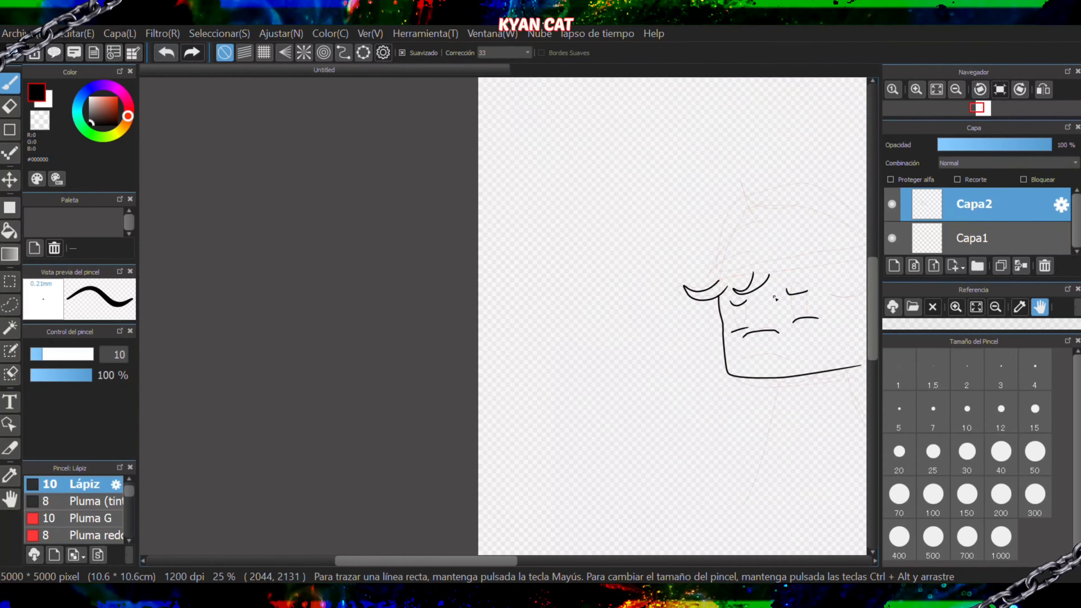
scroll(859, 268, up, 3)
scroll(844, 293, down, 3)
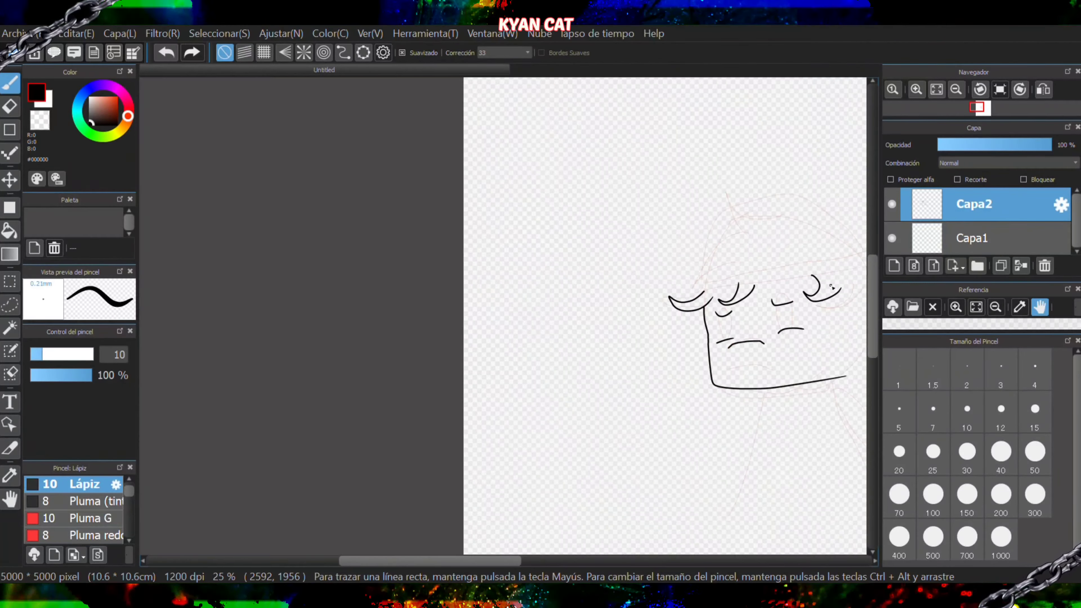
scroll(520, 403, up, 4)
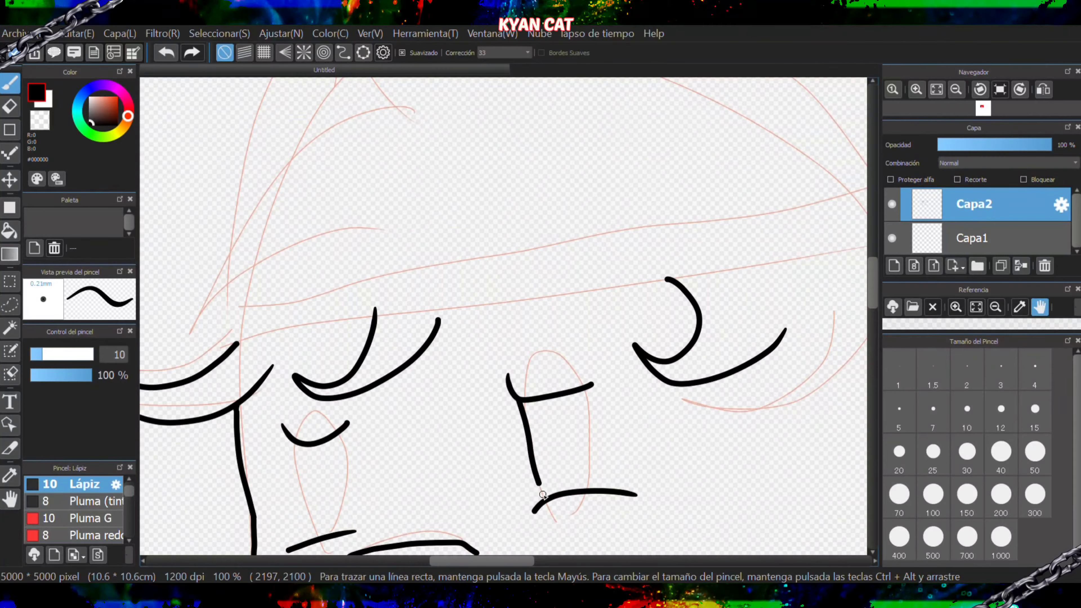
scroll(528, 416, up, 2)
scroll(610, 533, down, 6)
scroll(693, 551, up, 5)
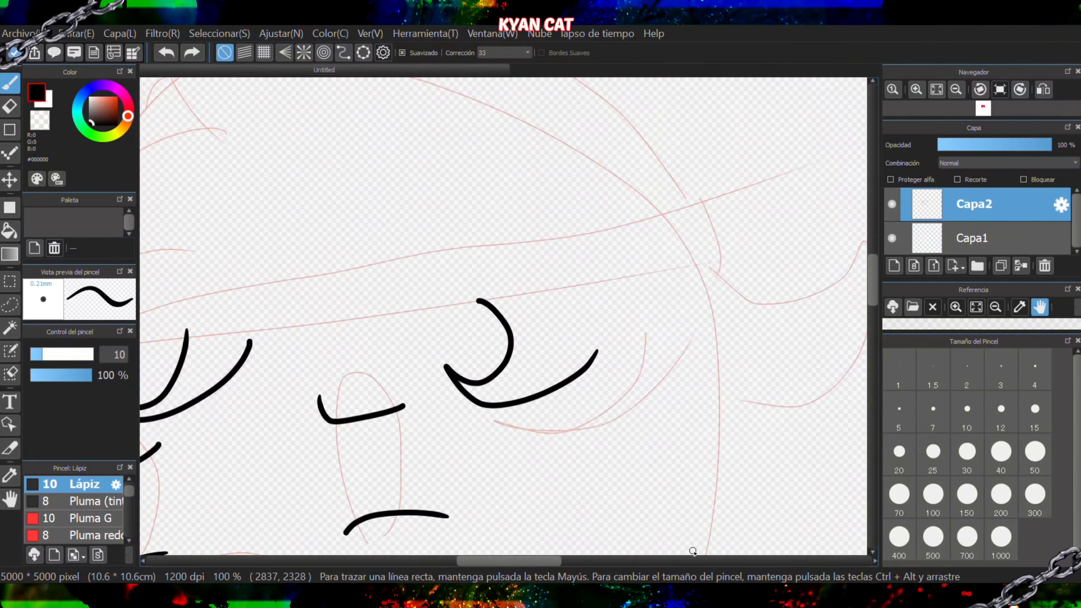
scroll(156, 418, down, 2)
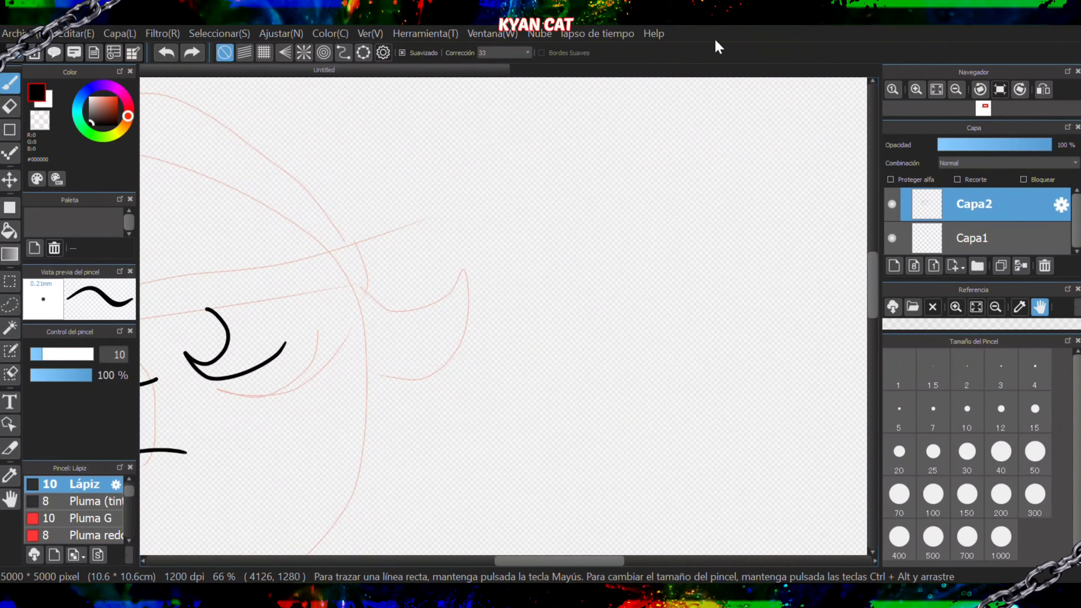
click(940, 88)
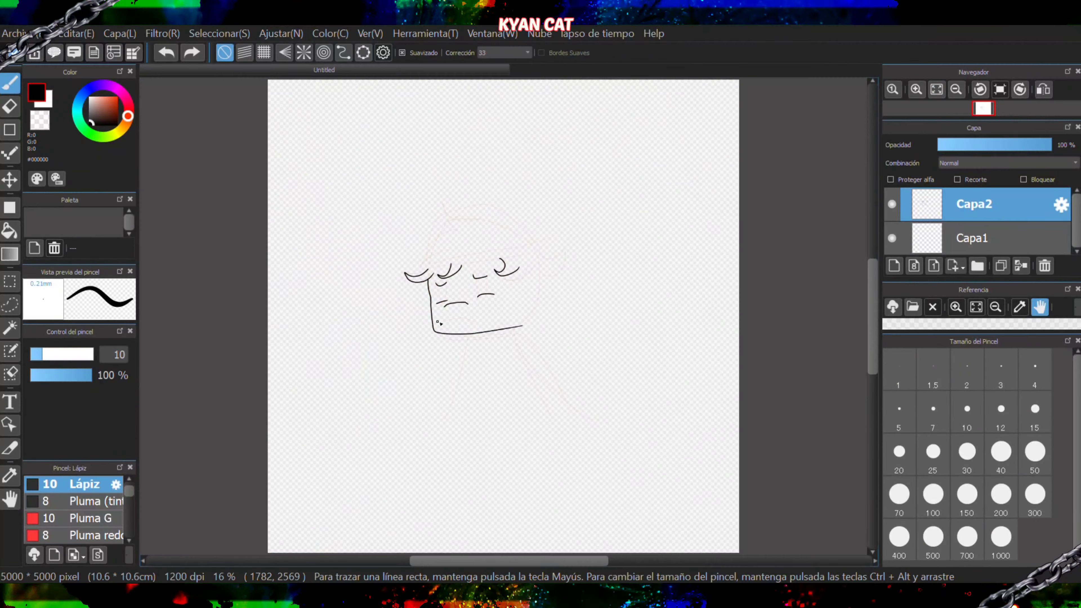
scroll(384, 178, up, 6)
drag(384, 179, 445, 451)
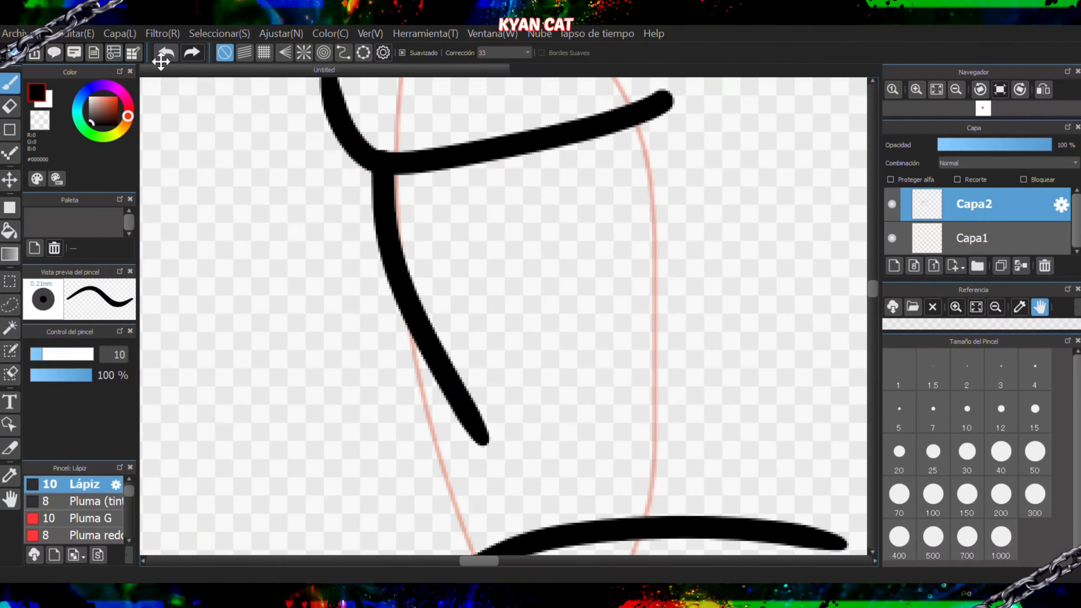
key(ctrl+z)
drag(374, 169, 464, 543)
scroll(489, 547, down, 3)
click(166, 52)
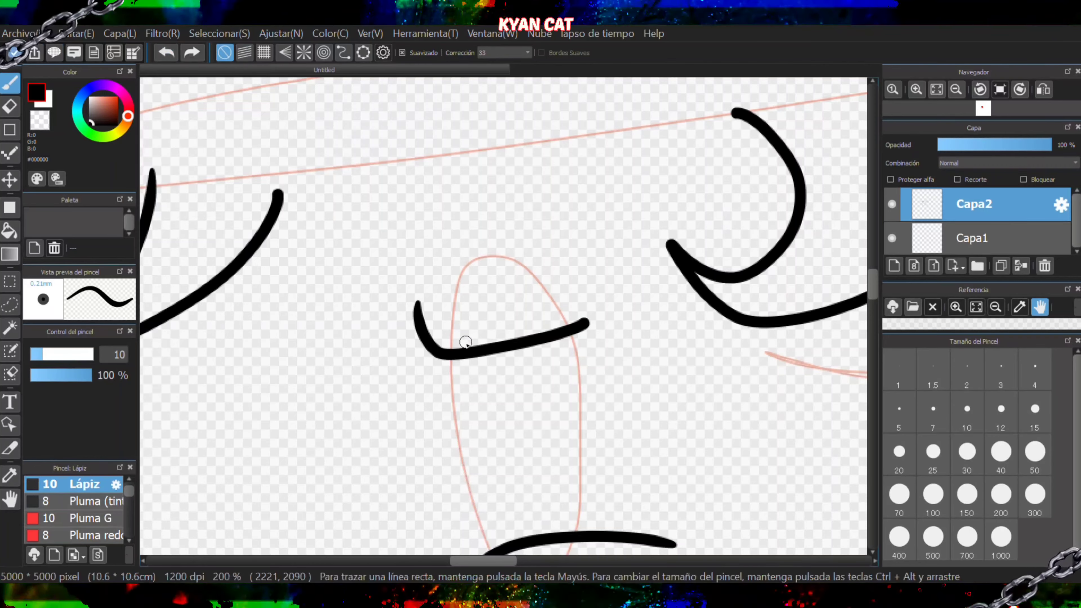
- Ink the two side lines of the right eye, joining its upper lid to the lower eyelid line
drag(442, 358, 475, 553)
drag(605, 434, 621, 522)
scroll(599, 466, down, 3)
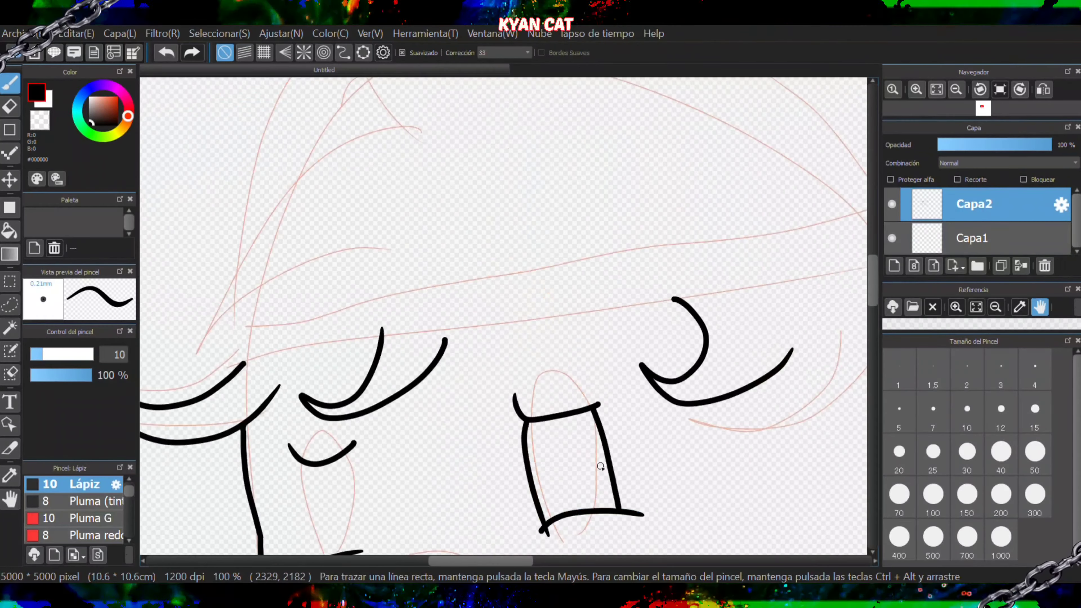
- Erase the strokes that overshoot the right eye's lower left corner with the size 25 eraser
scroll(587, 549, up, 2)
scroll(587, 549, up, 3)
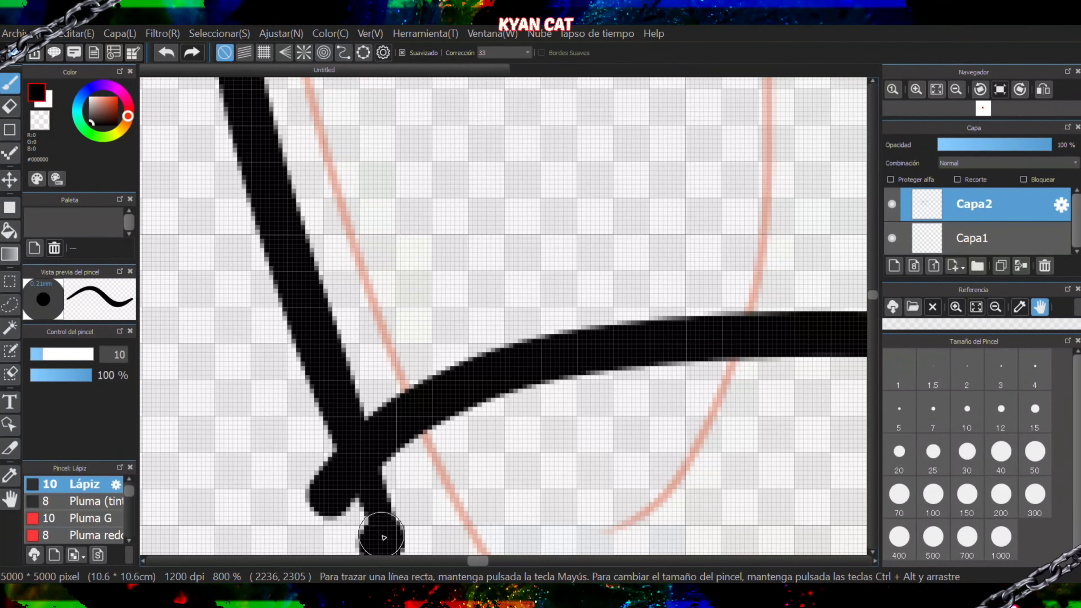
key(e)
scroll(408, 519, down, 3)
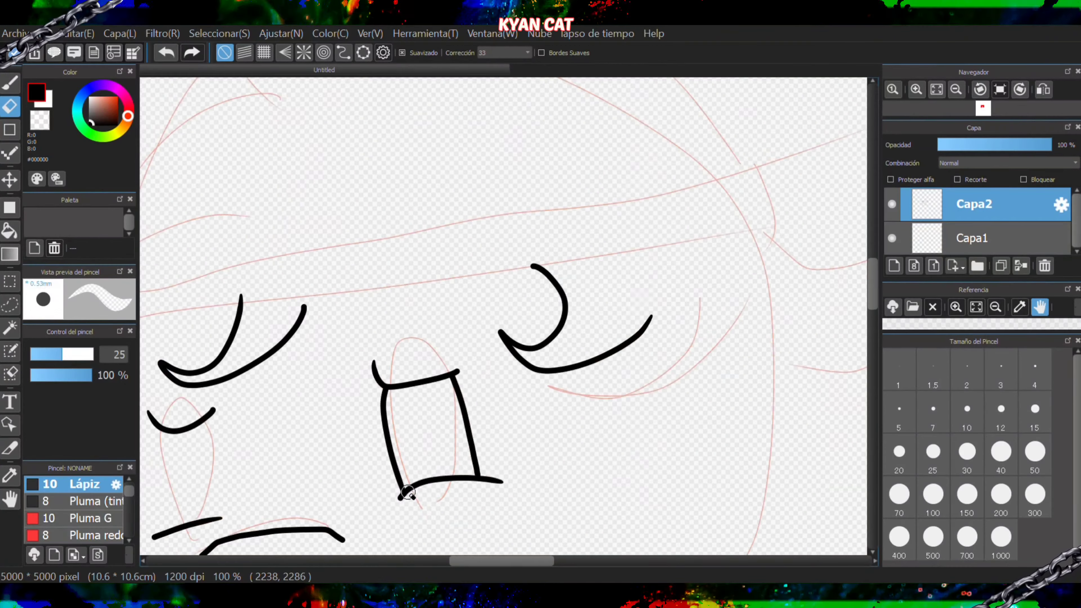
key(b)
scroll(208, 444, down, 2)
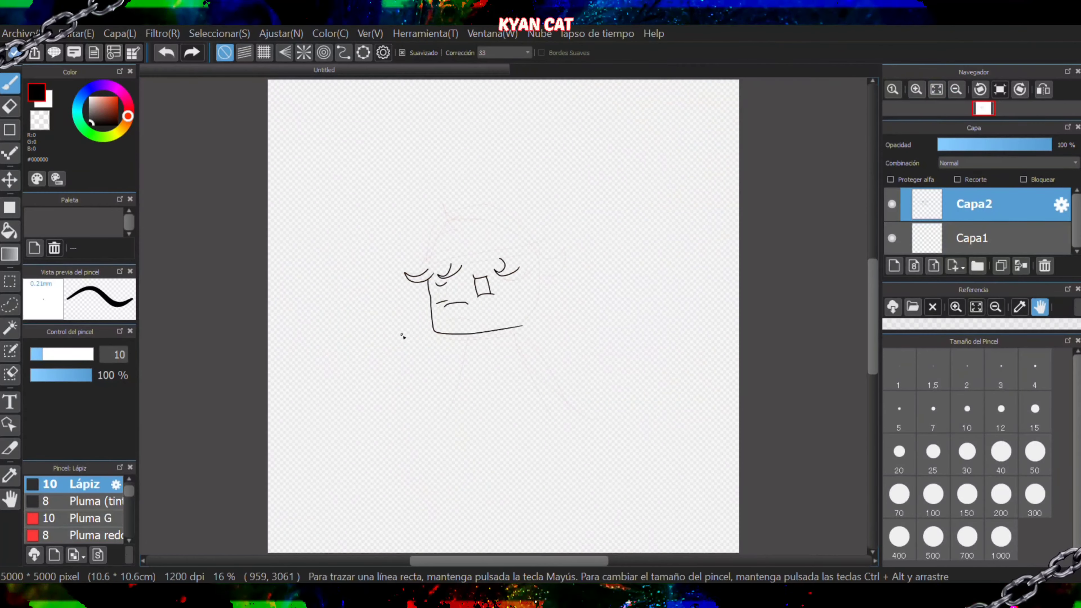
- Erase the left eye's upper lid line and ink it again as a hooked curve with the size 10 pencil
scroll(467, 269, up, 4)
key(ctrl+z)
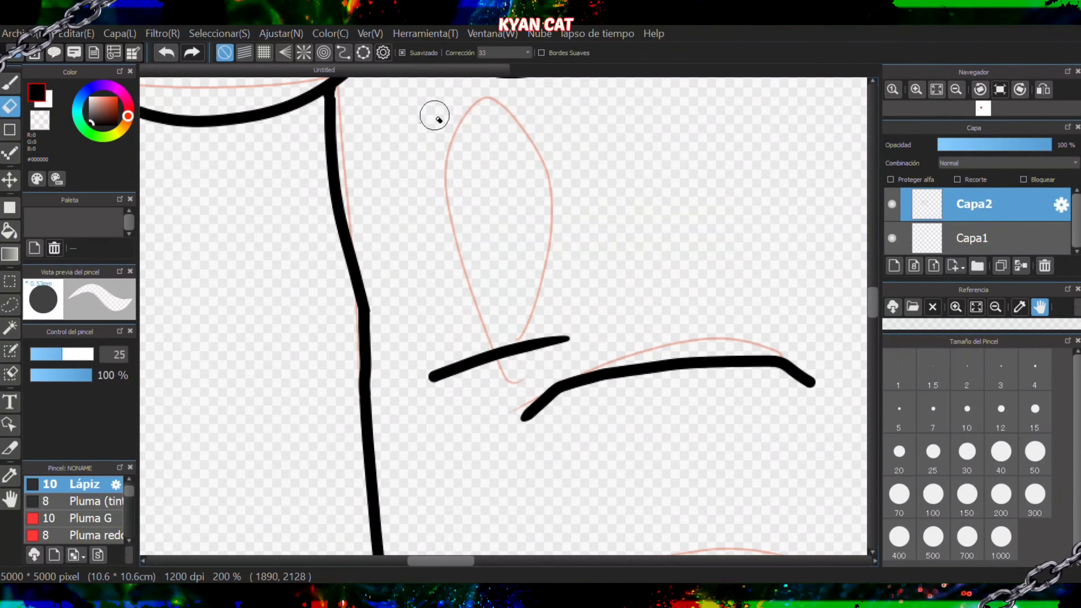
mouse_move(562, 139)
mouse_down()
mouse_move(452, 182)
mouse_move(413, 131)
mouse_move(377, 213)
mouse_move(402, 320)
mouse_up()
scroll(413, 132, down, 3)
scroll(432, 144, up, 3)
click(166, 52)
- Ink the two side lines of the left eye, joining its upper lid to the lower eyelid line
mouse_move(379, 123)
mouse_down()
mouse_move(434, 293)
mouse_move(613, 537)
mouse_up()
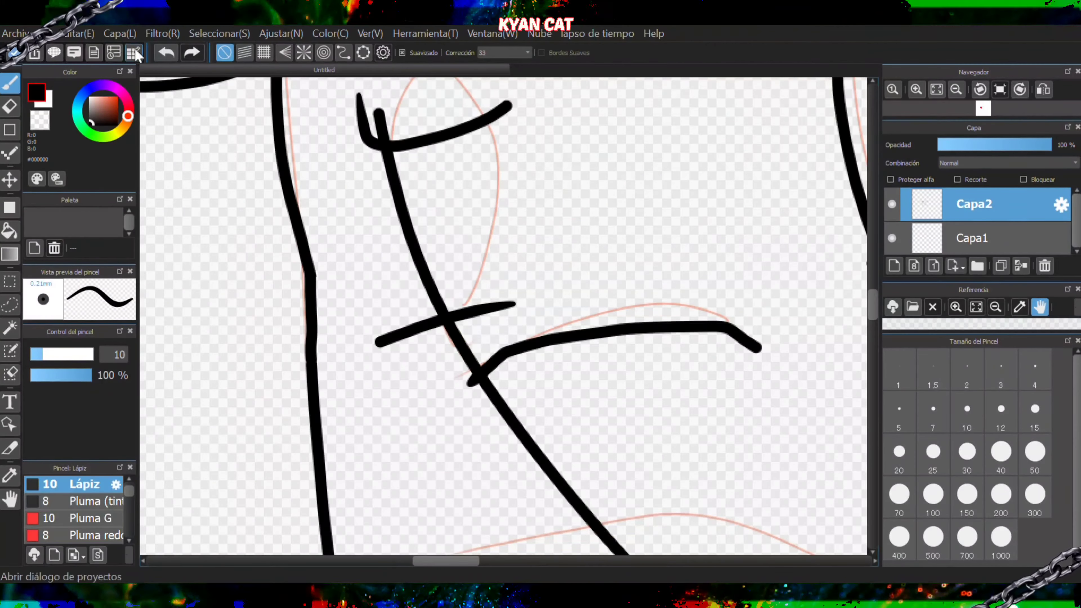
click(166, 52)
scroll(379, 132, up, 2)
mouse_move(365, 160)
mouse_down()
mouse_move(347, 539)
mouse_move(393, 338)
mouse_move(468, 506)
mouse_up()
key(ctrl+z)
mouse_move(648, 474)
mouse_down()
mouse_move(648, 313)
mouse_move(592, 102)
mouse_up()
scroll(592, 89, down, 4)
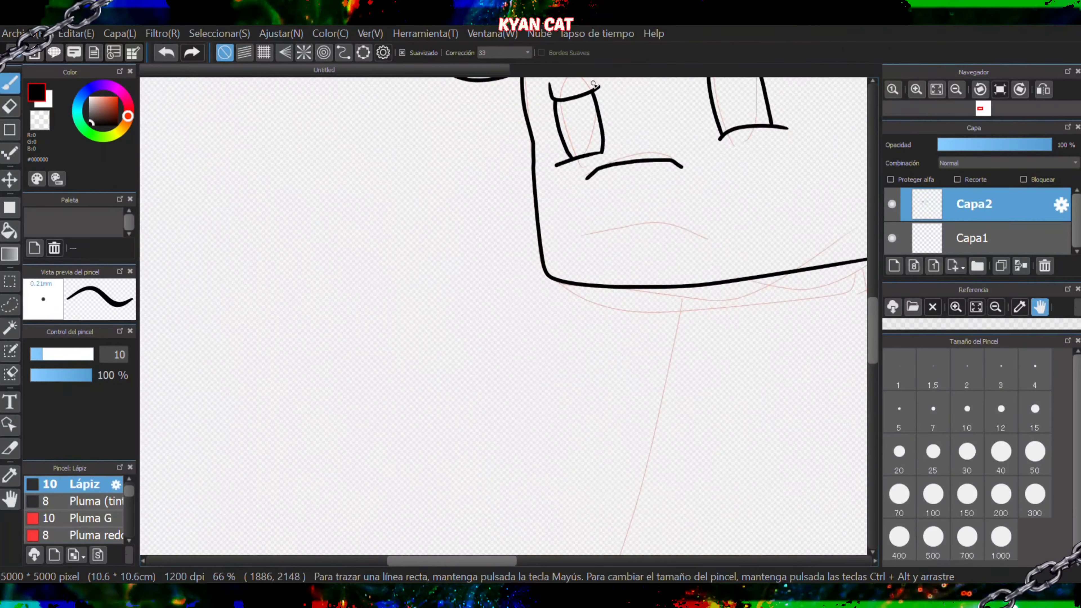
scroll(502, 315, down, 2)
scroll(468, 364, up, 8)
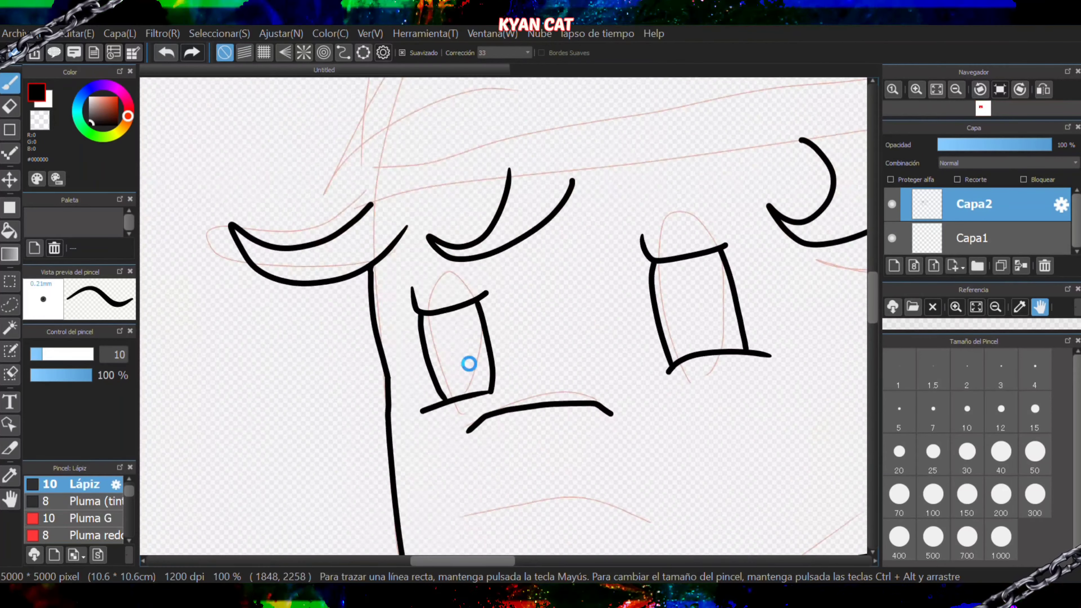
scroll(558, 420, down, 5)
scroll(668, 441, up, 4)
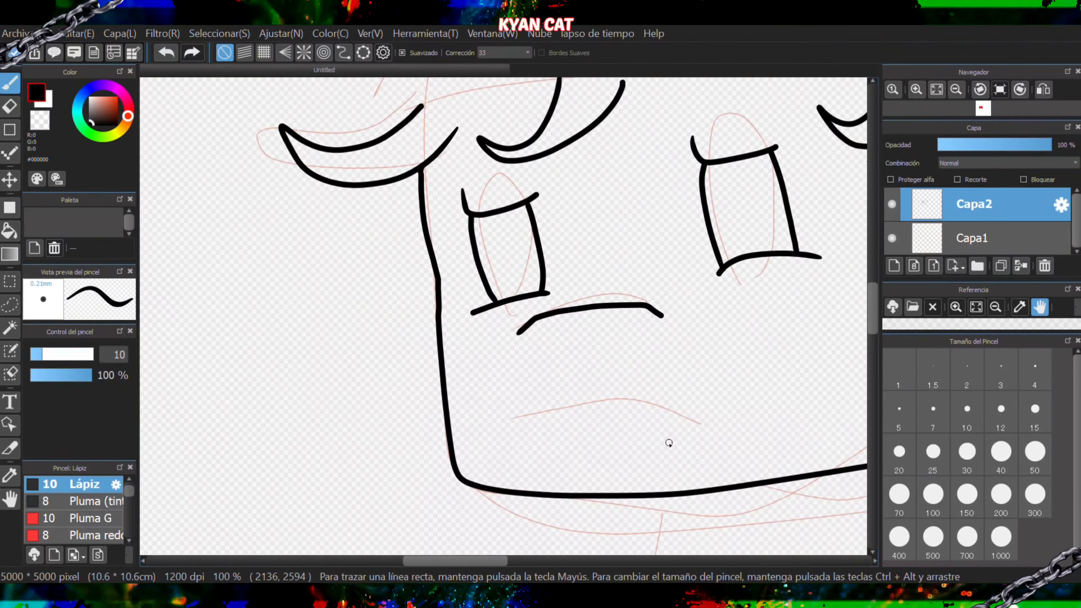
mouse_move(751, 419)
mouse_down()
mouse_move(387, 403)
mouse_move(350, 451)
mouse_move(442, 467)
mouse_move(771, 381)
mouse_up()
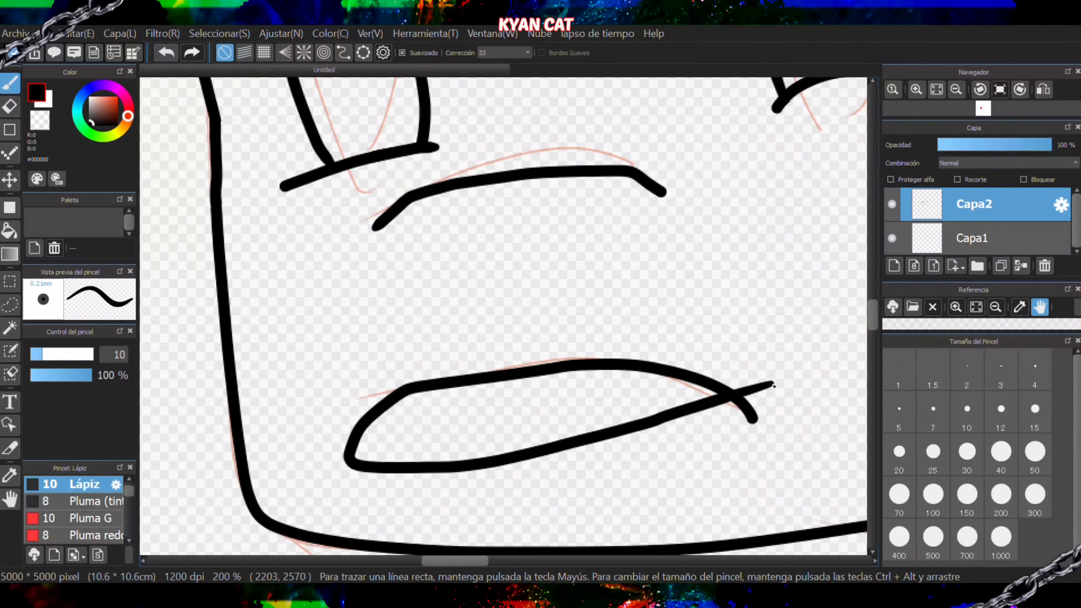
scroll(774, 383, down, 5)
scroll(780, 386, down, 1)
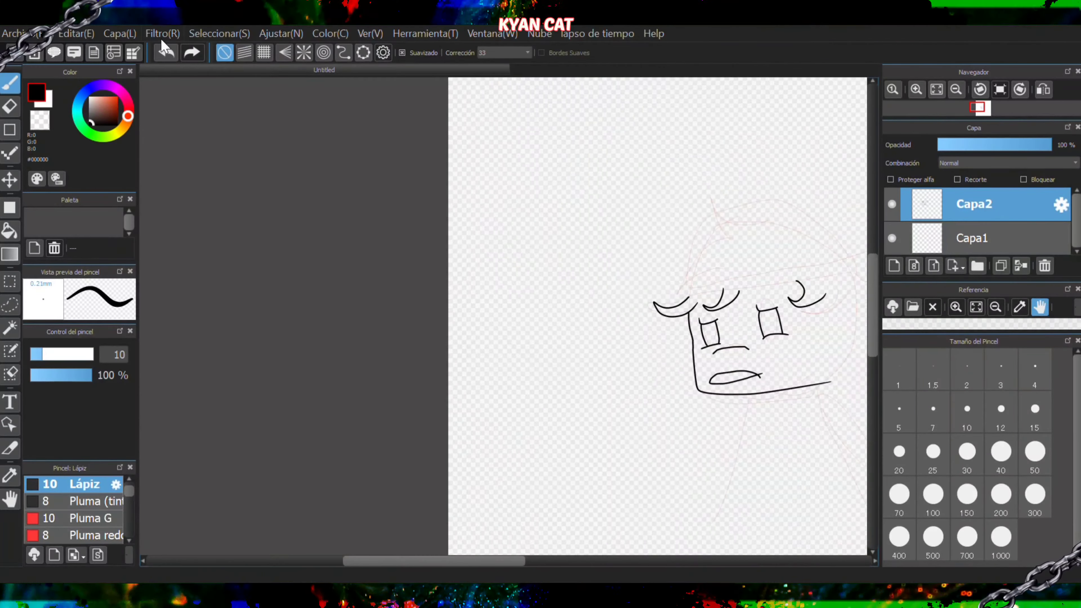
- Ink an open mouth below the nose line as a tall arch closed by a slightly curved bottom line
scroll(757, 396, up, 6)
mouse_move(673, 502)
mouse_down()
mouse_move(429, 454)
mouse_move(429, 512)
mouse_move(712, 484)
mouse_up()
click(161, 54)
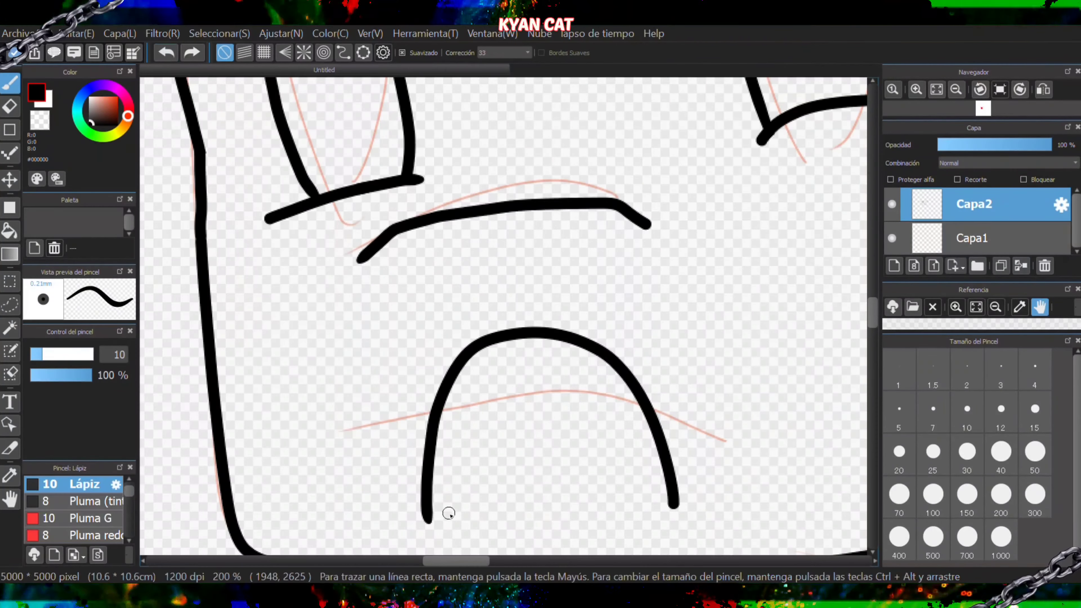
mouse_move(425, 517)
mouse_down()
mouse_move(632, 506)
mouse_move(709, 467)
mouse_move(688, 481)
mouse_up()
- Erase the overshoots at the mouth's two lower corners with the size 25 eraser and patch the corners with the pencil
key(e)
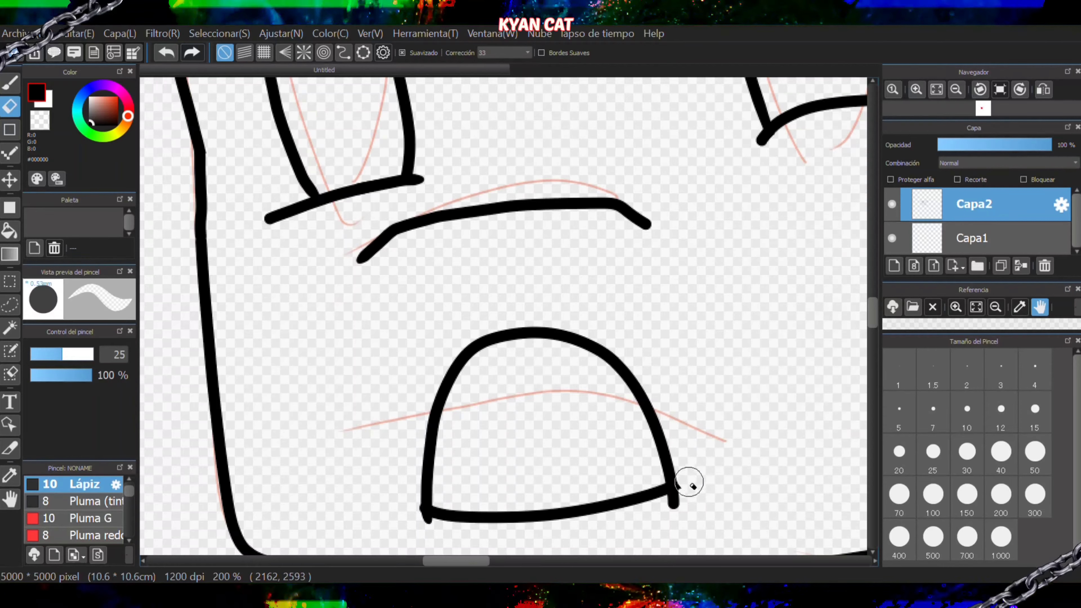
key(b)
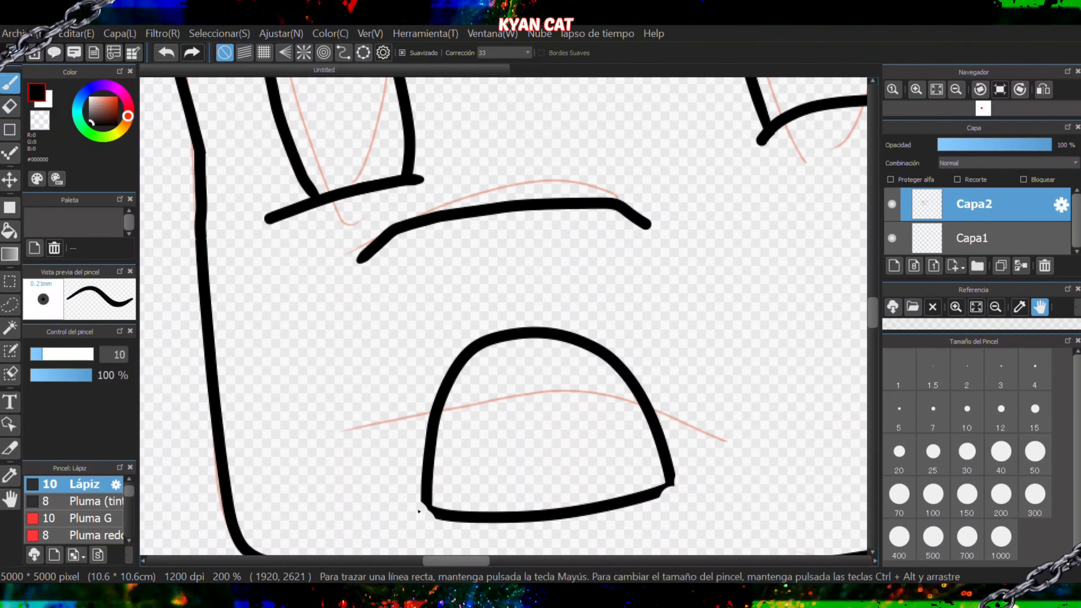
scroll(421, 509, up, 3)
scroll(464, 532, down, 5)
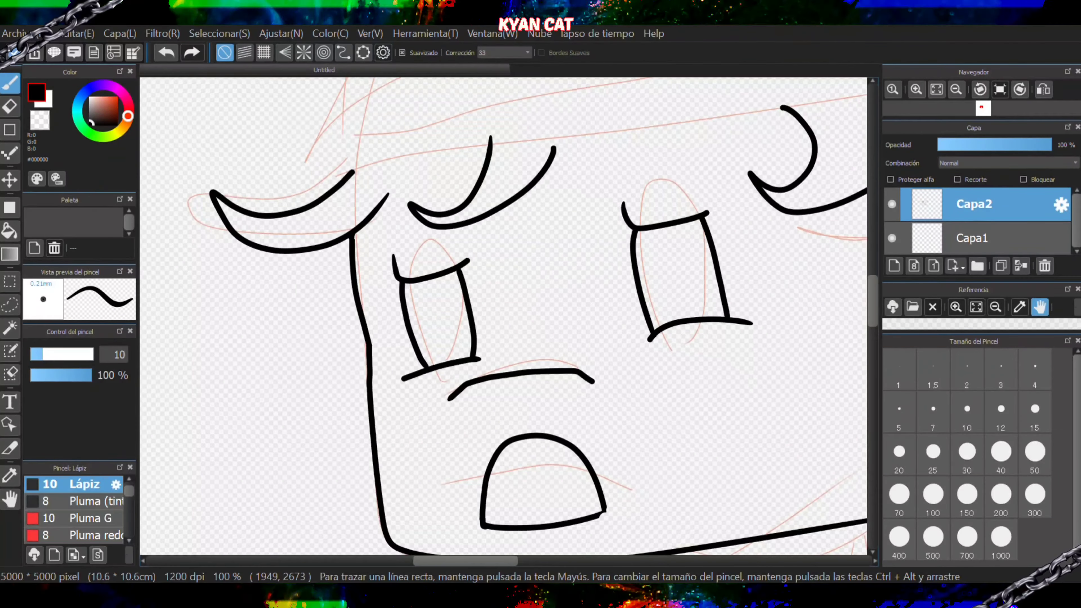
scroll(646, 504, up, 6)
scroll(623, 451, down, 6)
- Ink a curved tongue line inside the mouth, from its right side down to the bottom line
scroll(671, 234, up, 3)
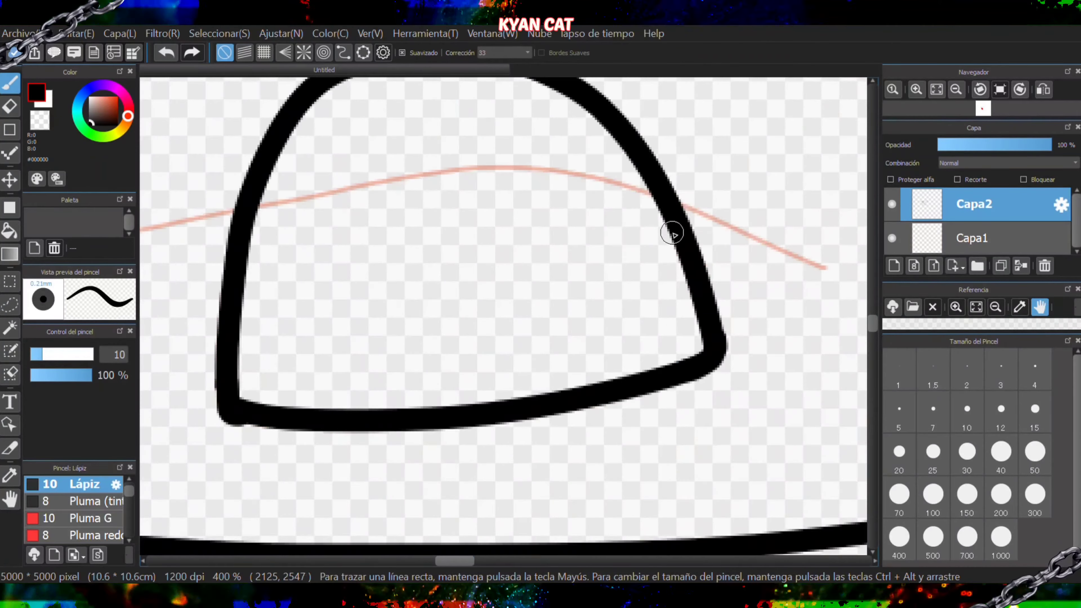
mouse_move(671, 233)
mouse_down()
mouse_move(354, 326)
mouse_move(282, 415)
mouse_up()
scroll(282, 415, up, 2)
scroll(239, 423, down, 5)
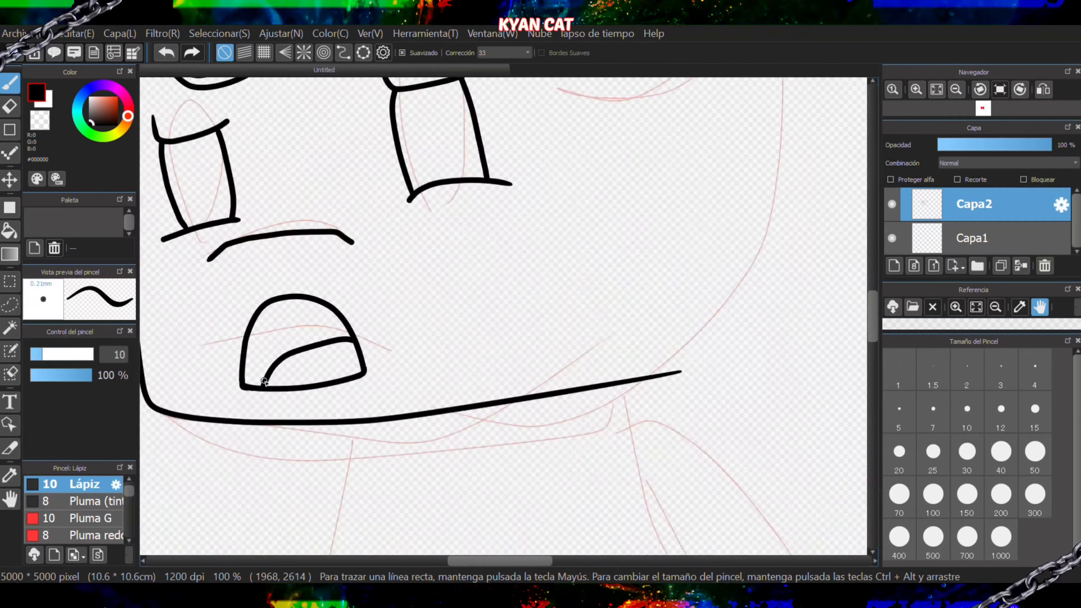
- Switch on the ellipse snap and shape its guide into a long, flat, tilted ellipse above the eyes
scroll(264, 381, down, 2)
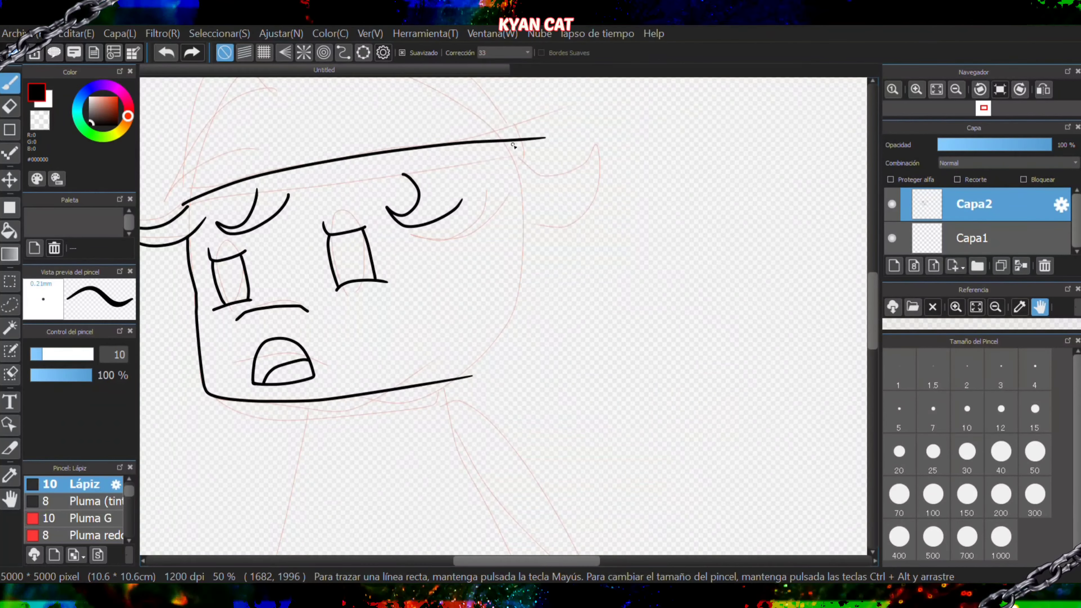
click(323, 52)
scroll(329, 101, down, 2)
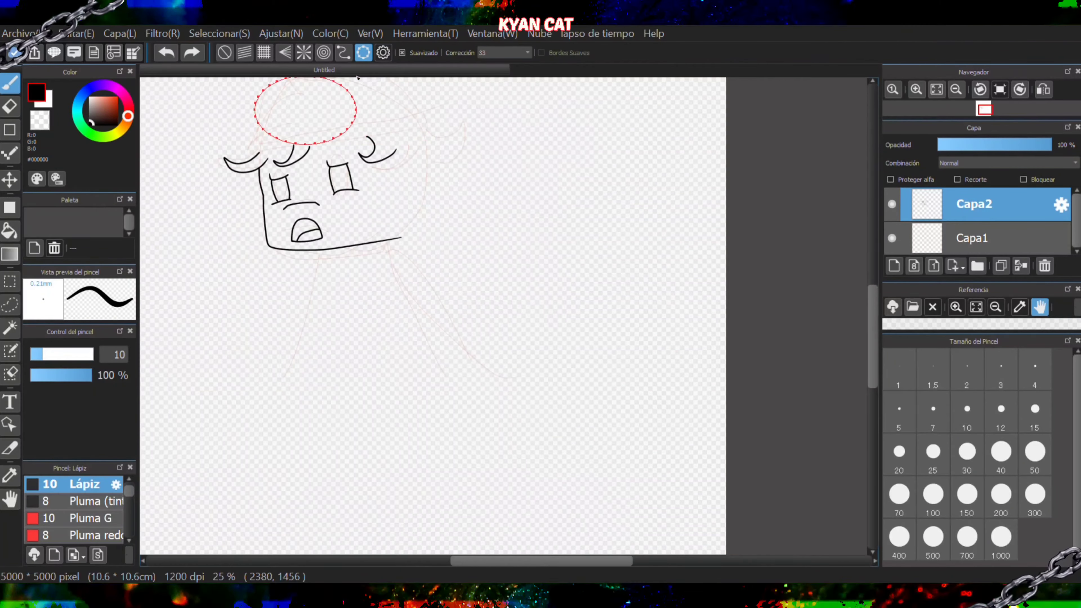
drag(358, 78, 445, 107)
drag(251, 84, 258, 104)
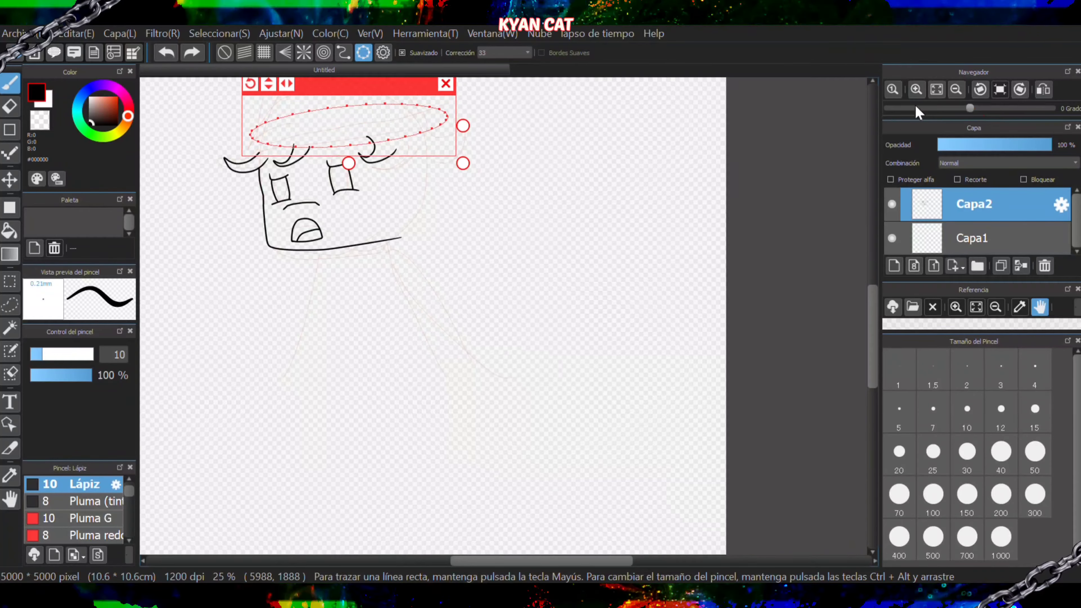
- Widen and position the ellipse guide across the forehead and ink the hat brim's lower line along its bottom edge
click(935, 89)
scroll(436, 277, up, 2)
drag(424, 187, 379, 193)
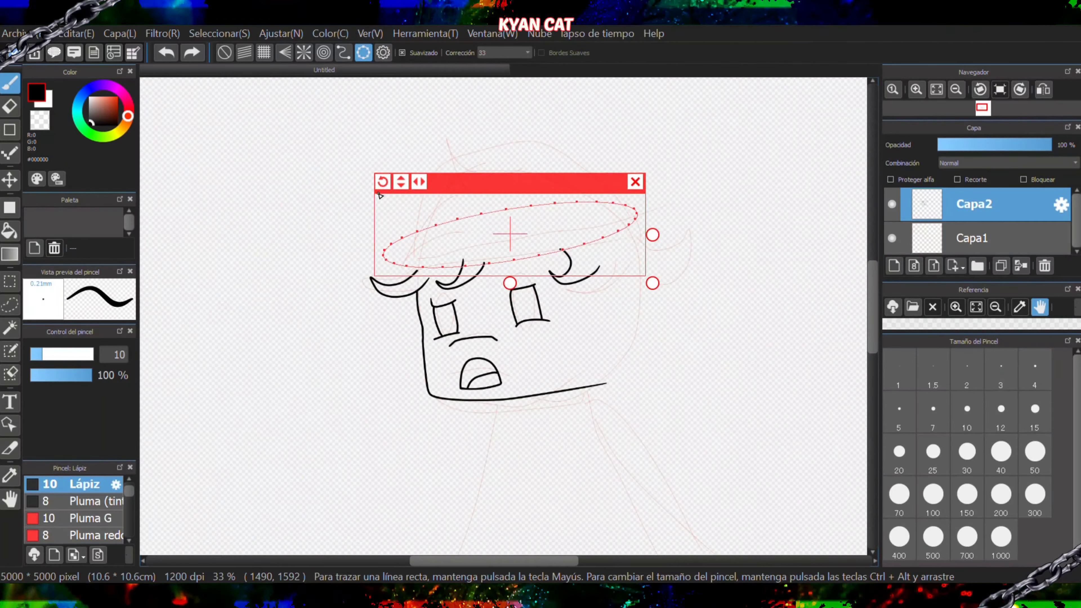
drag(652, 235, 665, 234)
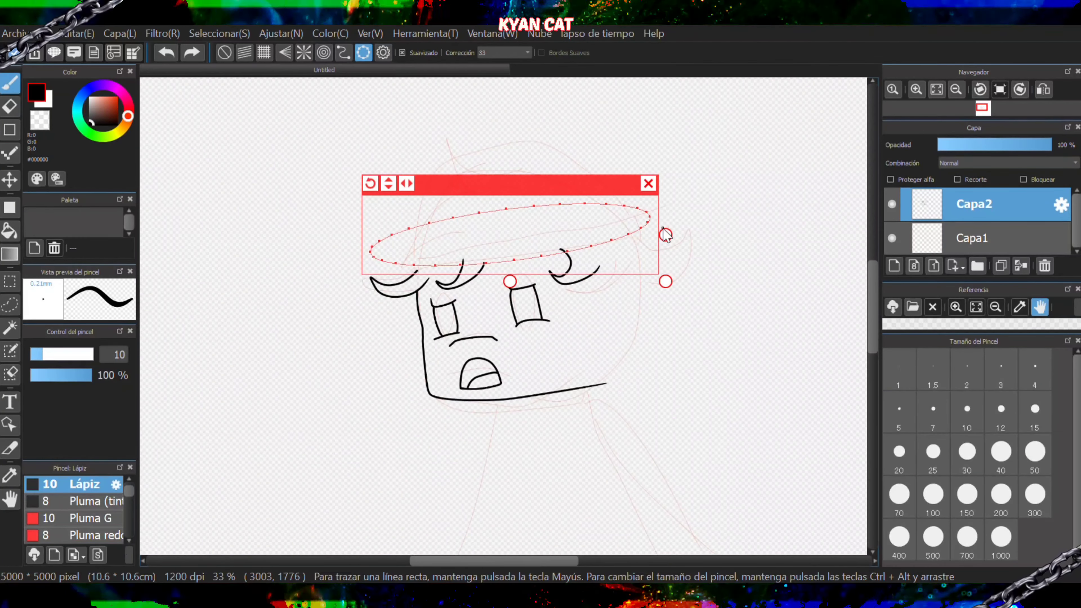
drag(664, 234, 679, 235)
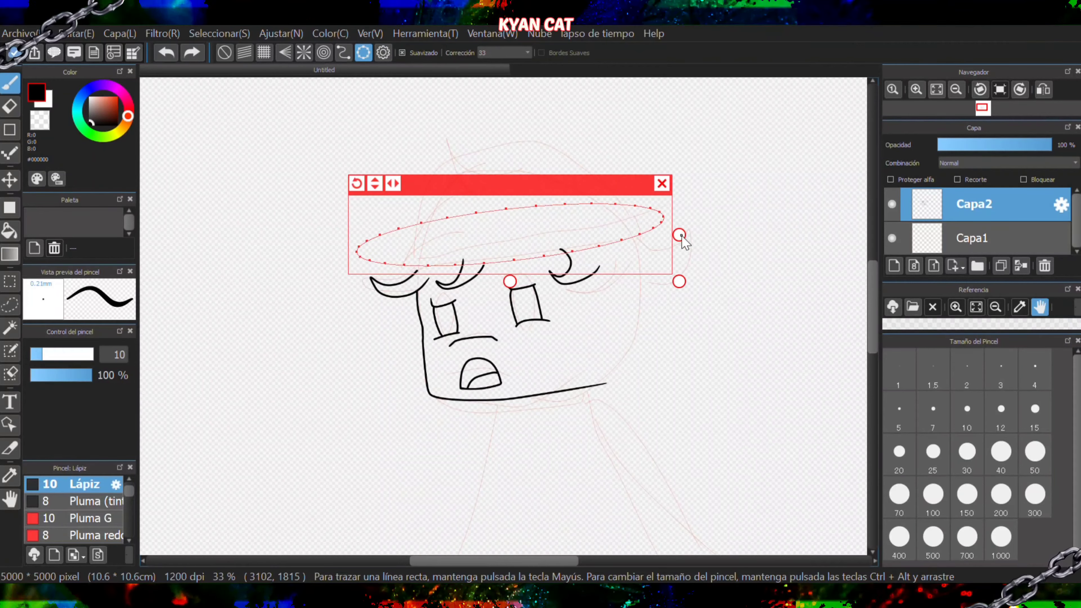
drag(356, 186, 383, 242)
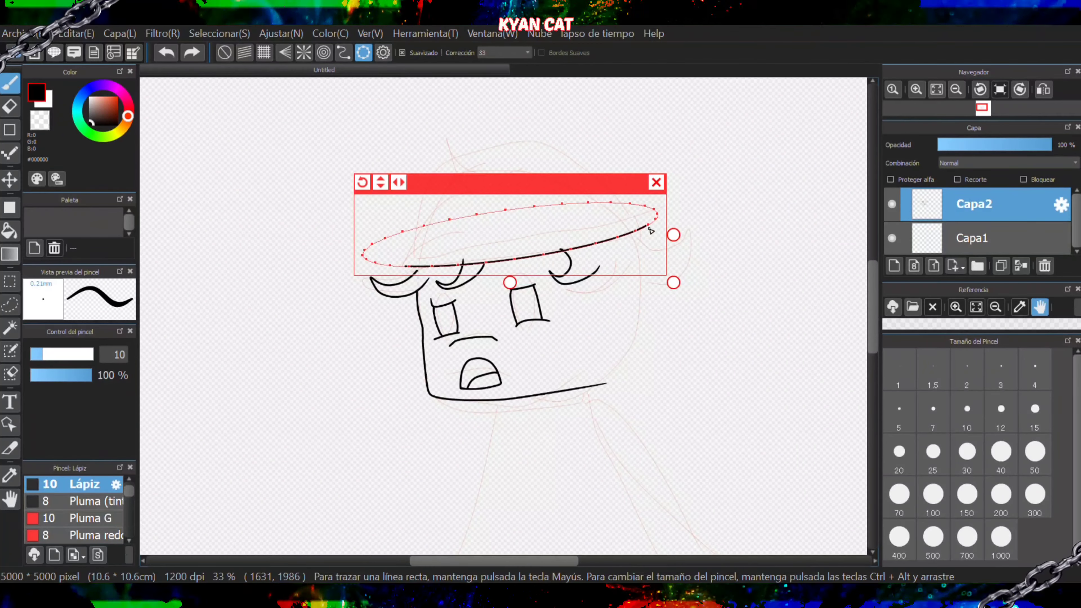
- Shift the ellipse guide slightly upward, ink the brim's upper line with a curled right end, and turn snapping off
drag(563, 185, 557, 173)
drag(356, 177, 361, 177)
drag(433, 170, 437, 173)
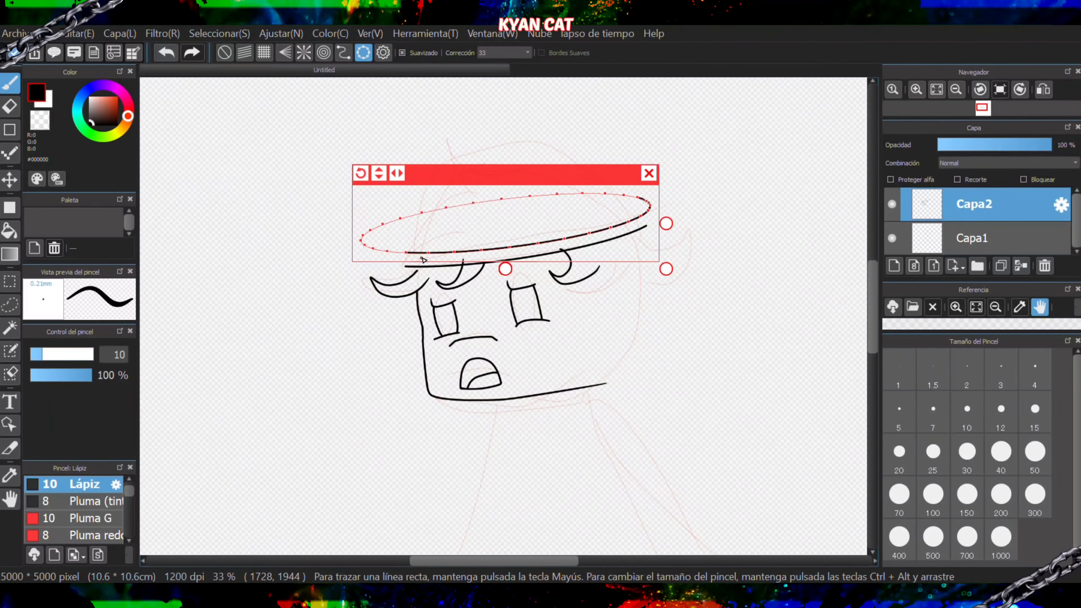
click(224, 54)
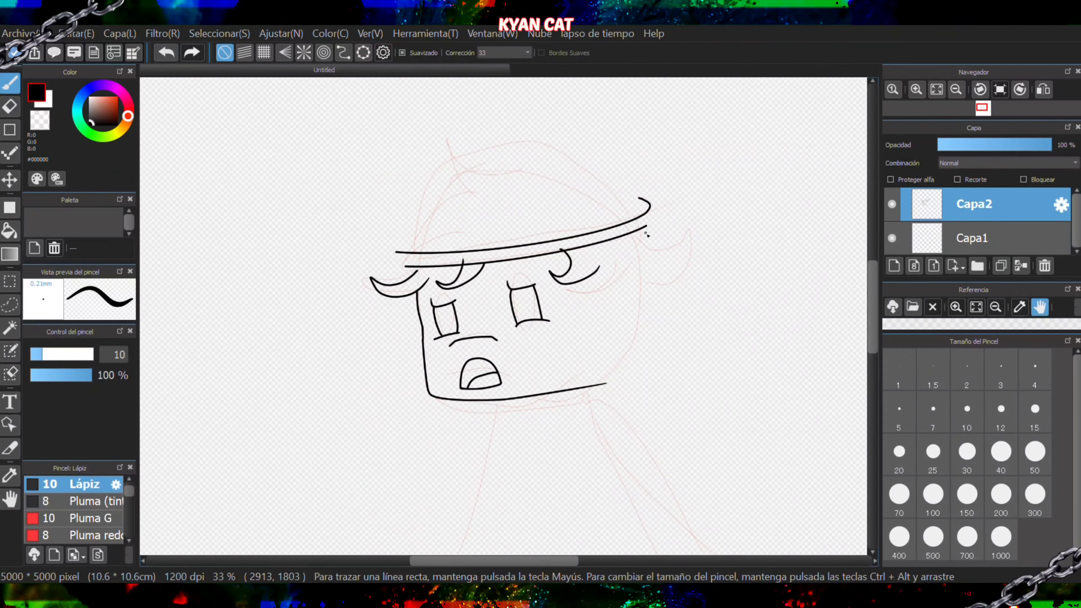
- Ink two hook-shaped hair locks, one below the other, under the right end of the hat brim
scroll(646, 234, up, 4)
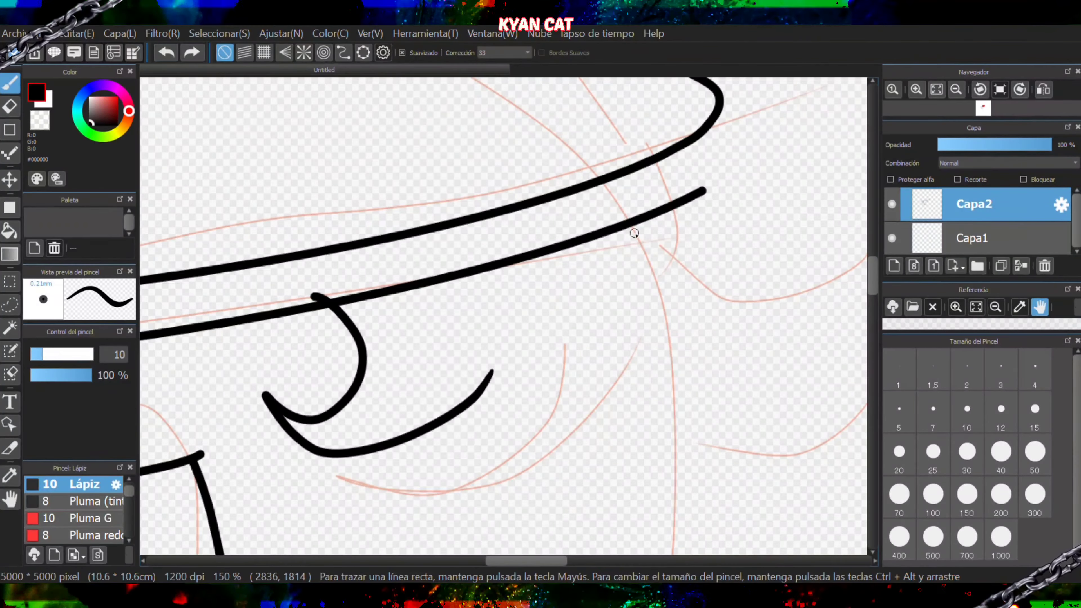
drag(725, 189, 633, 365)
scroll(626, 349, down, 3)
scroll(646, 340, up, 3)
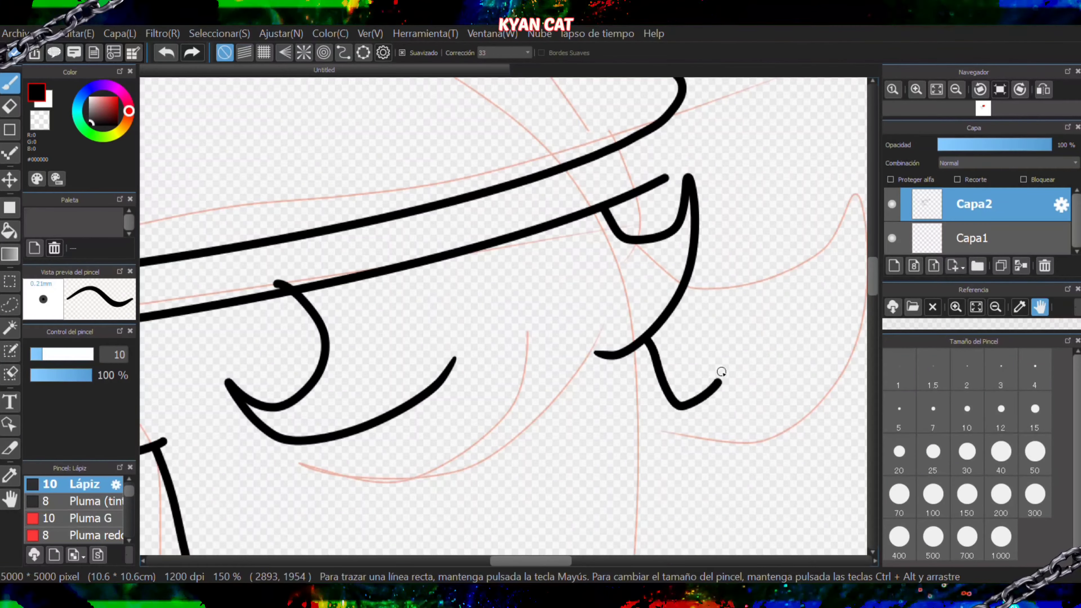
drag(721, 372, 609, 446)
scroll(610, 447, down, 4)
scroll(615, 507, up, 3)
scroll(689, 509, down, 1)
- Ink the right cheek line from the lower right hair lock down to the right end of the jaw line
click(937, 111)
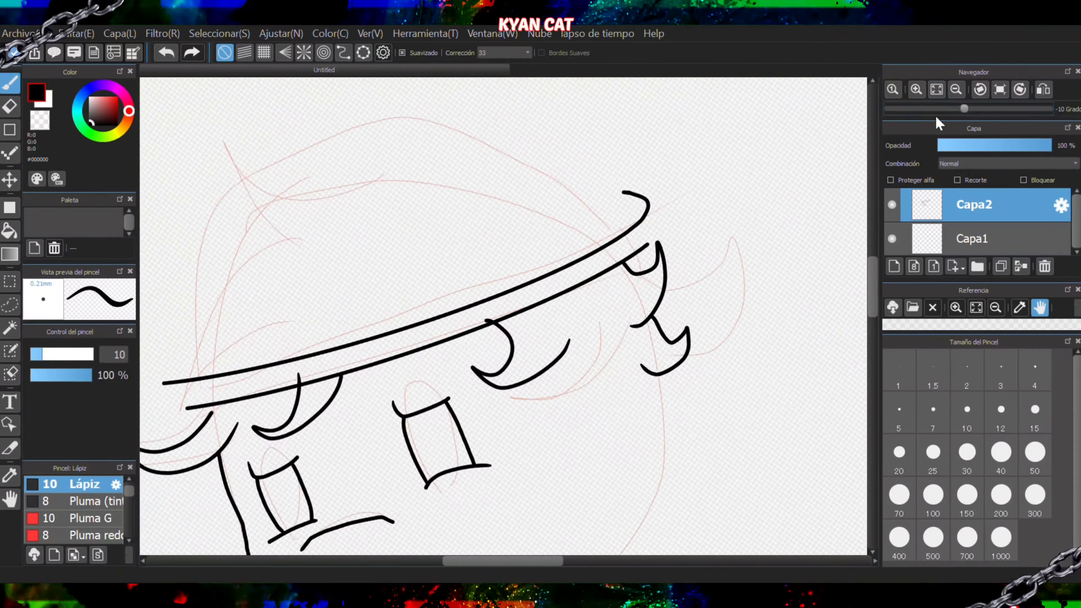
drag(964, 108, 956, 112)
click(970, 106)
click(970, 107)
click(936, 90)
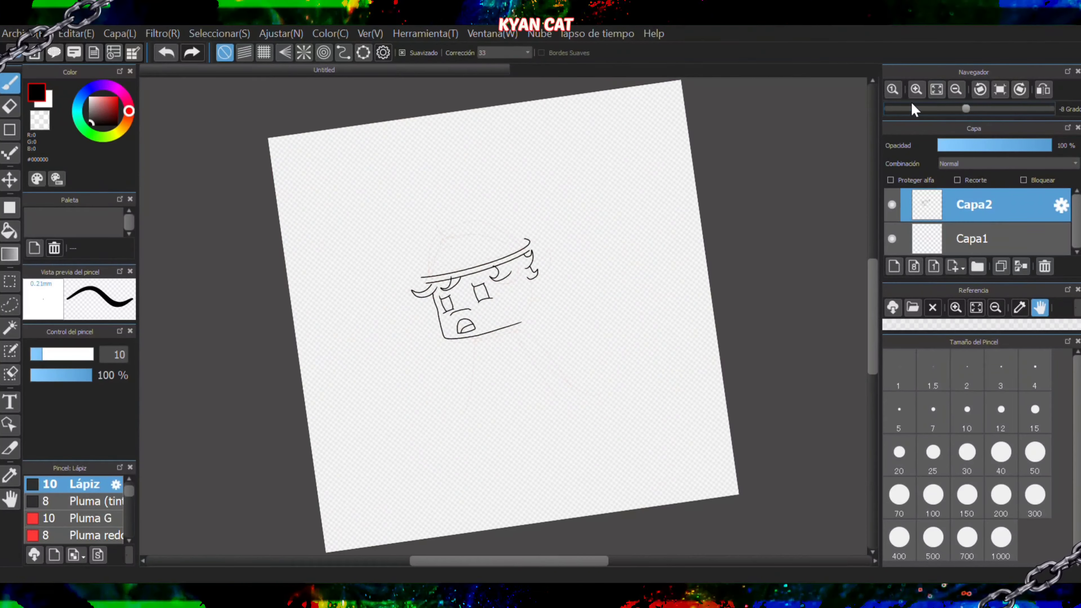
scroll(530, 256, up, 5)
drag(563, 405, 498, 507)
scroll(459, 495, down, 5)
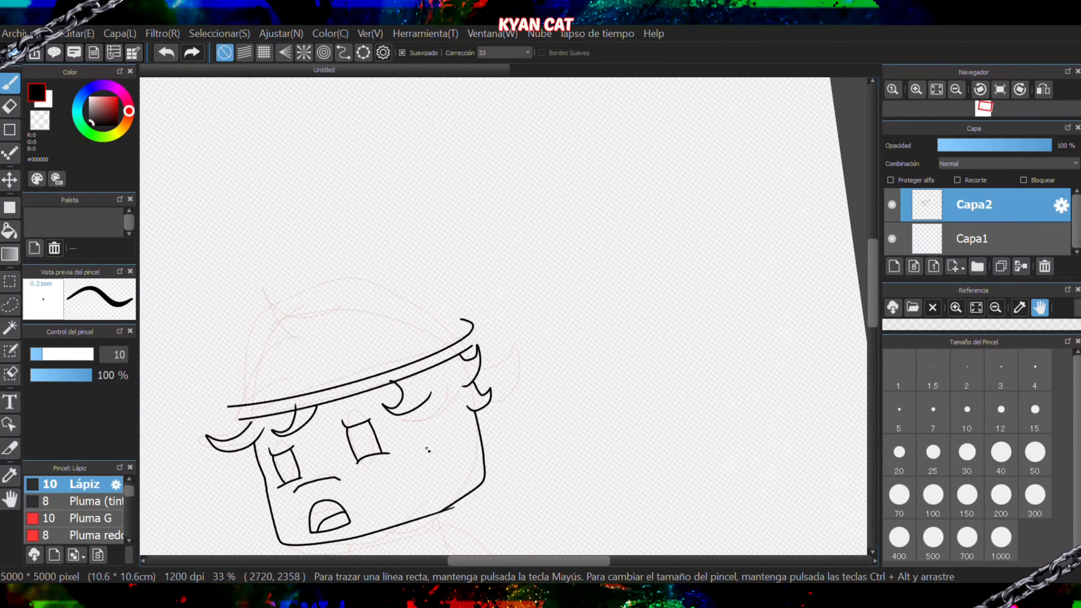
scroll(473, 475, up, 5)
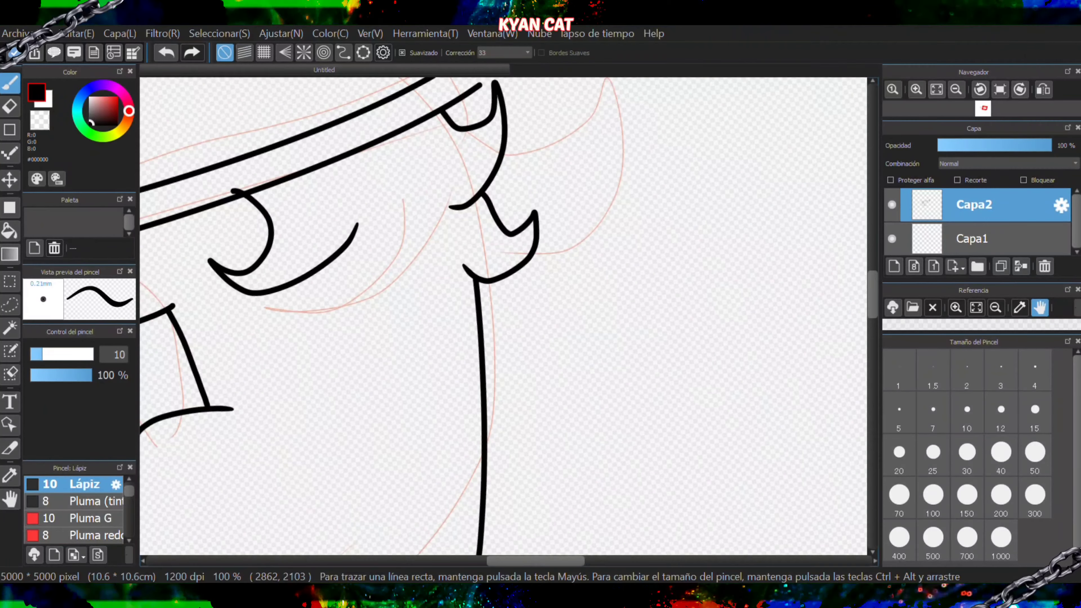
- Undo the last cheek stroke and redraw the lower right cheek curve so it sweeps down to the jaw line
scroll(468, 520, down, 5)
drag(969, 109, 973, 107)
click(936, 89)
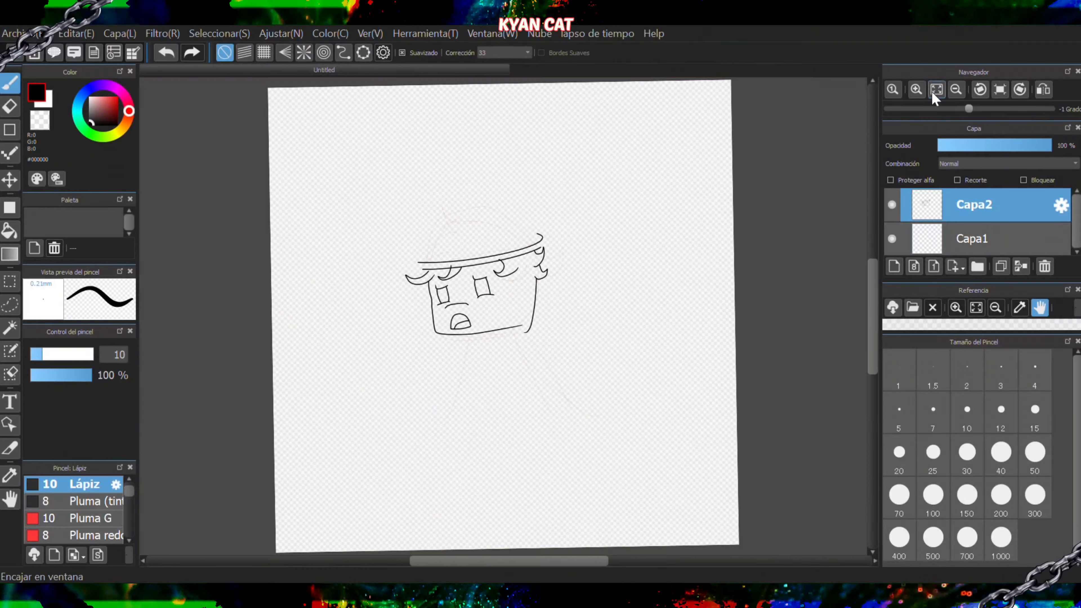
scroll(520, 343, up, 5)
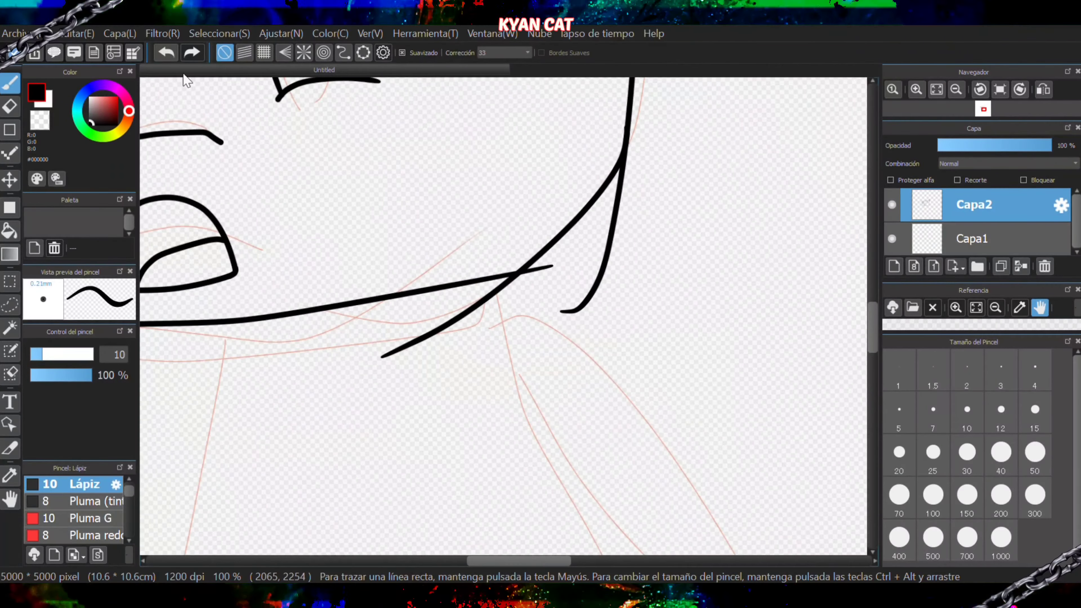
click(166, 52)
drag(630, 94, 352, 335)
- Erase the overlapping ends where the lower cheek curve meets the cheek line and the jaw line
scroll(334, 331, down, 3)
scroll(336, 324, up, 3)
key(e)
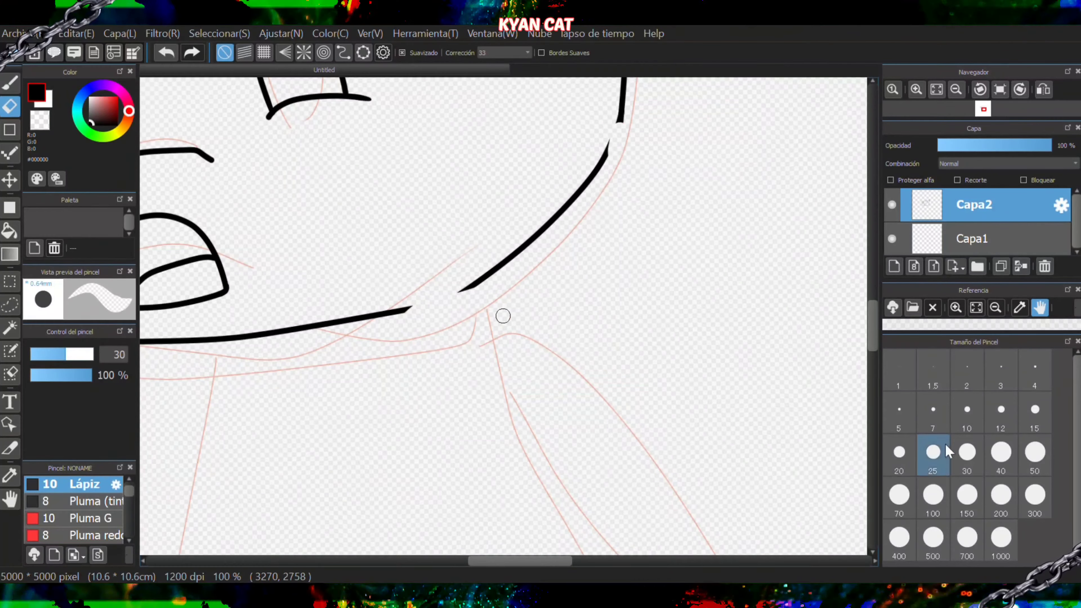
key(b)
scroll(428, 320, up, 4)
drag(403, 265, 579, 181)
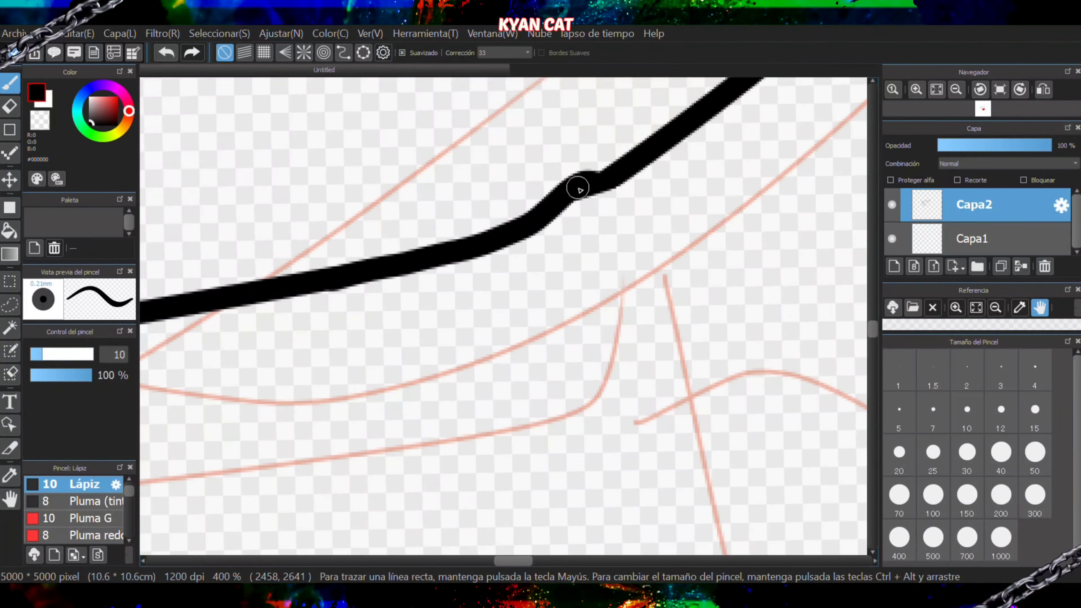
key(ctrl+z)
drag(342, 277, 580, 188)
key(ctrl+z)
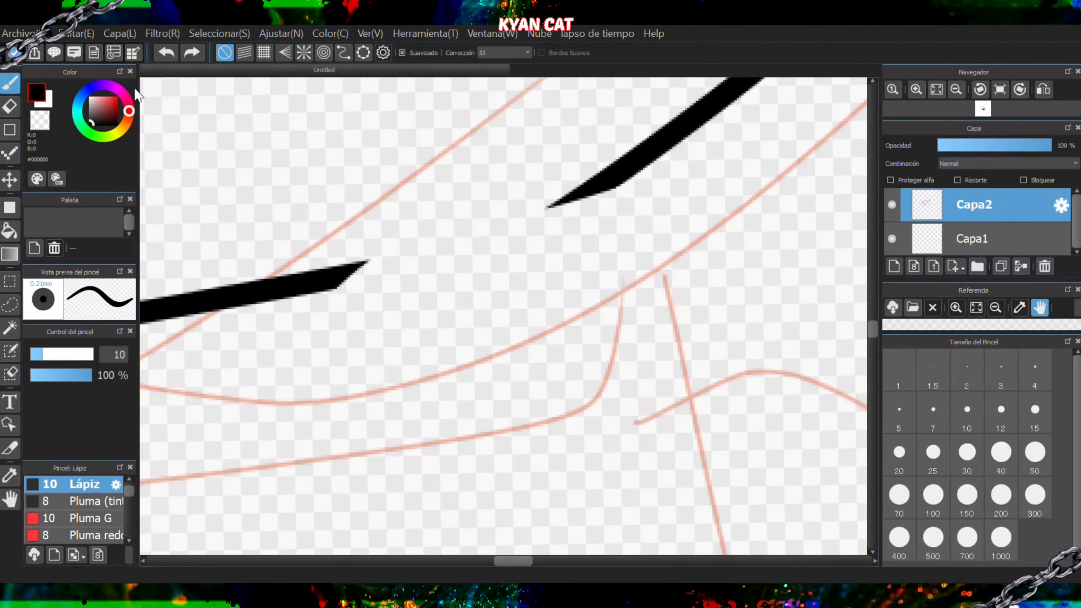
drag(339, 279, 603, 178)
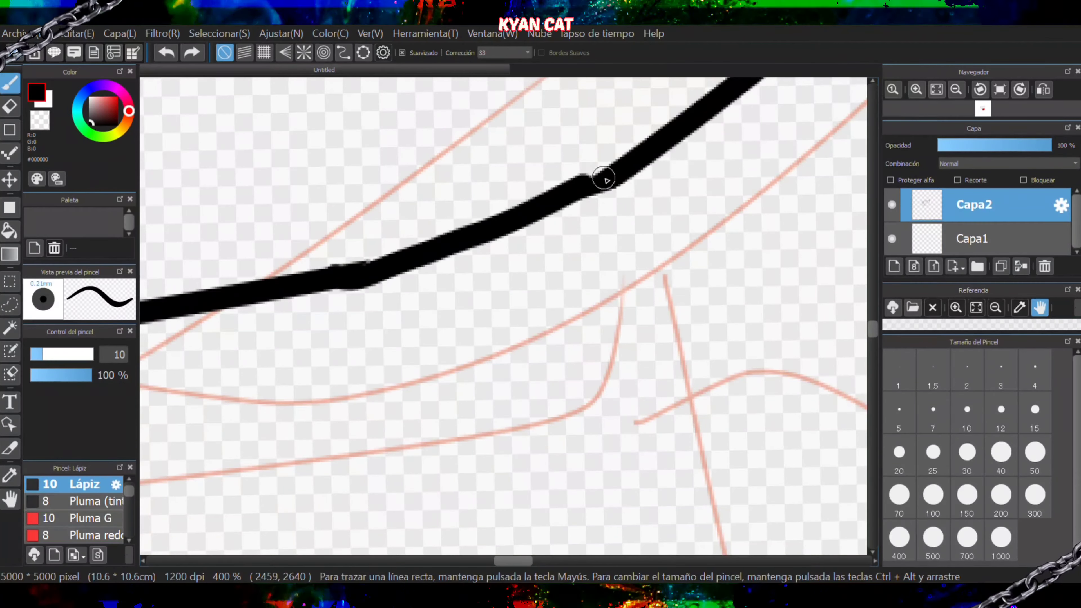
key(ctrl+z)
drag(349, 273, 603, 178)
key(ctrl+z)
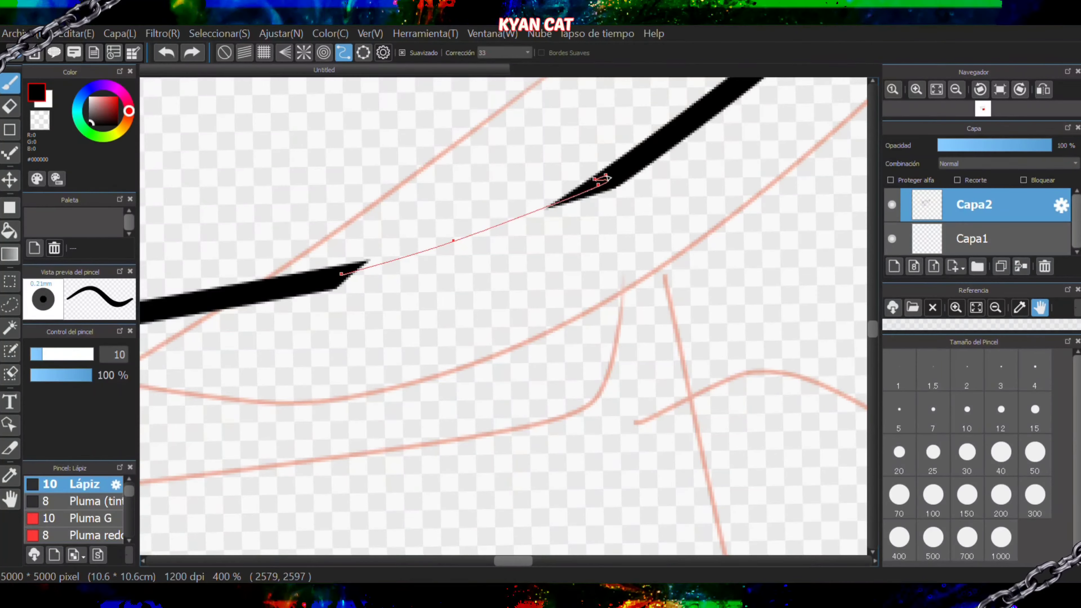
scroll(607, 182, up, 1)
scroll(609, 184, down, 1)
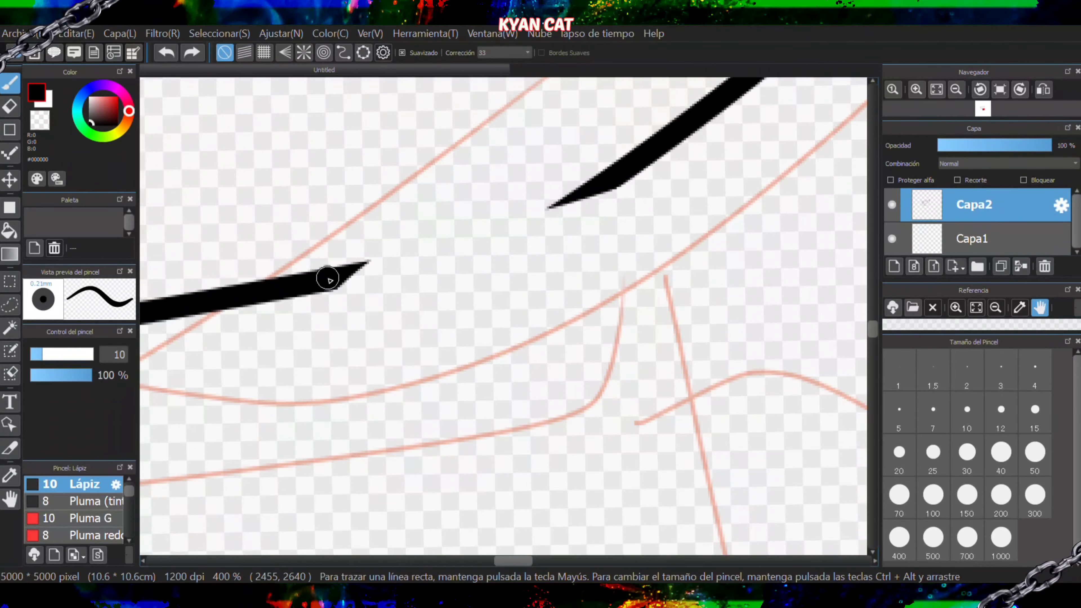
- Ink a smooth connecting stroke across the gap between the jaw line and the lower right cheek curve
mouse_move(328, 278)
mouse_down()
mouse_move(524, 222)
mouse_move(607, 180)
mouse_up()
scroll(551, 209, down, 6)
scroll(555, 171, up, 4)
right_click(545, 249)
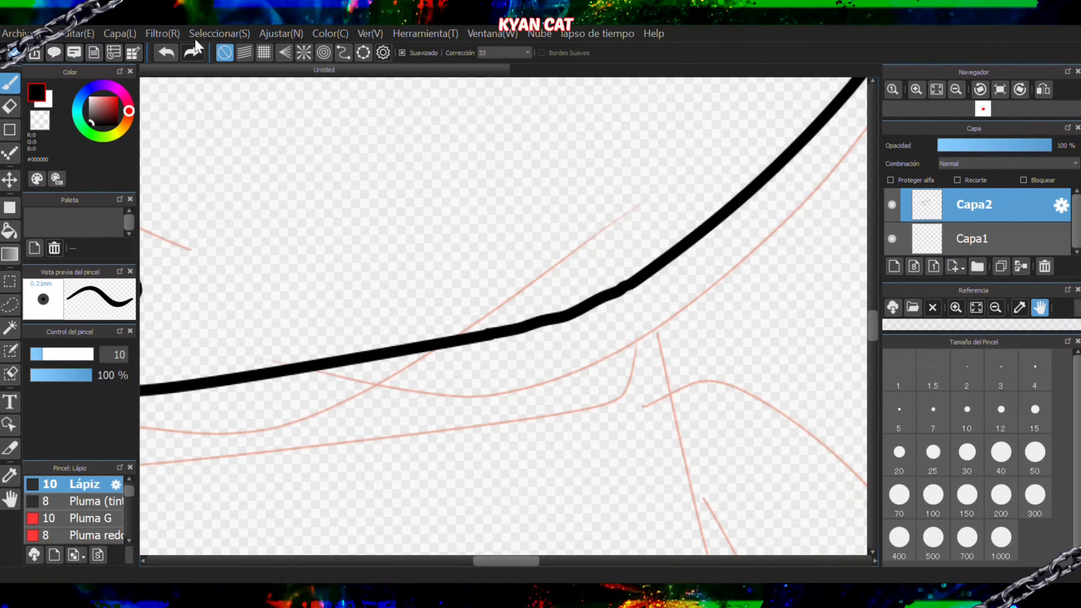
scroll(570, 362, up, 4)
drag(379, 321, 677, 270)
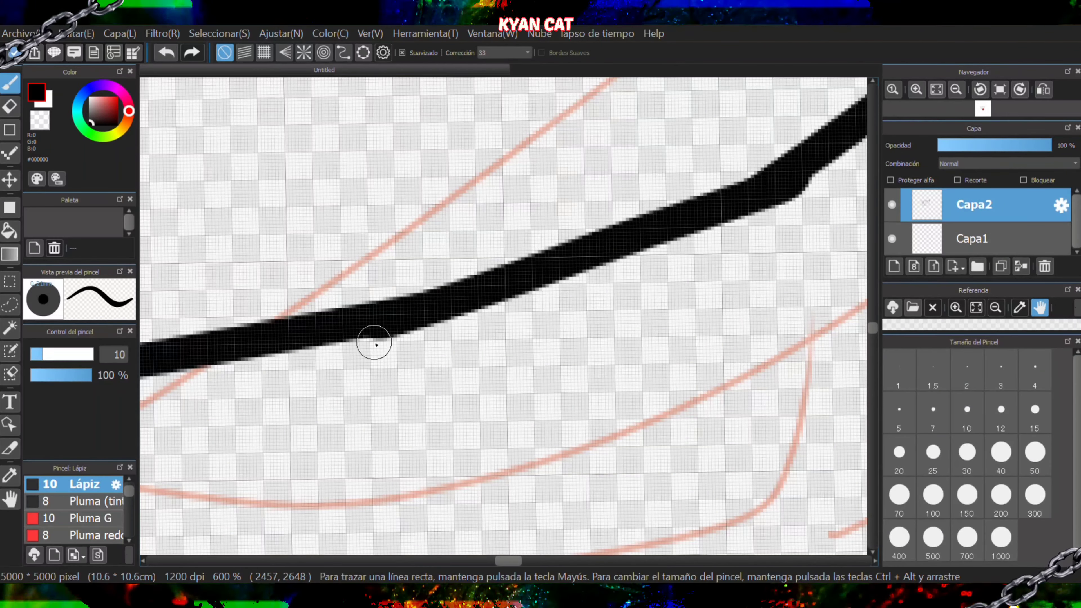
- Erase the uneven joins at both ends of the connecting jaw stroke and redraw the upper join smoothly
key(e)
click(410, 314)
click(783, 183)
key(b)
drag(721, 205, 822, 143)
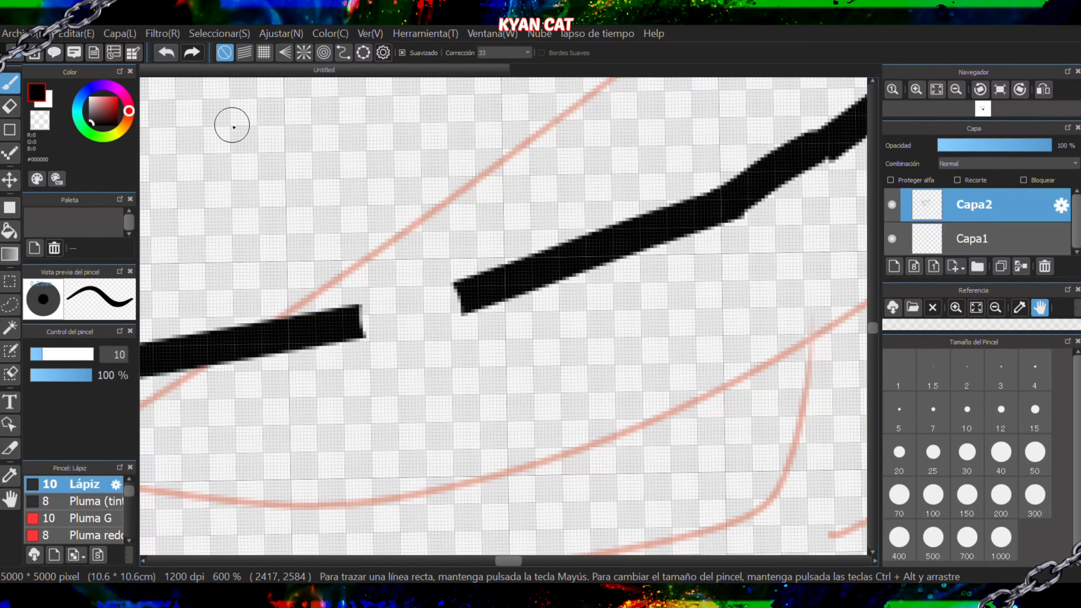
key(ctrl+z)
drag(728, 202, 832, 128)
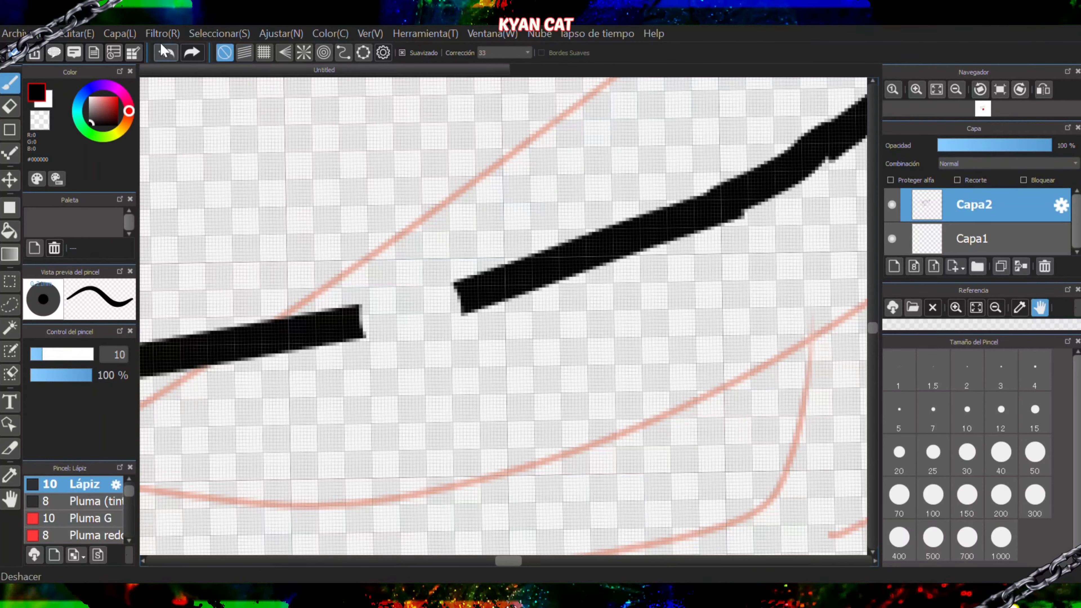
click(165, 51)
drag(743, 184, 830, 149)
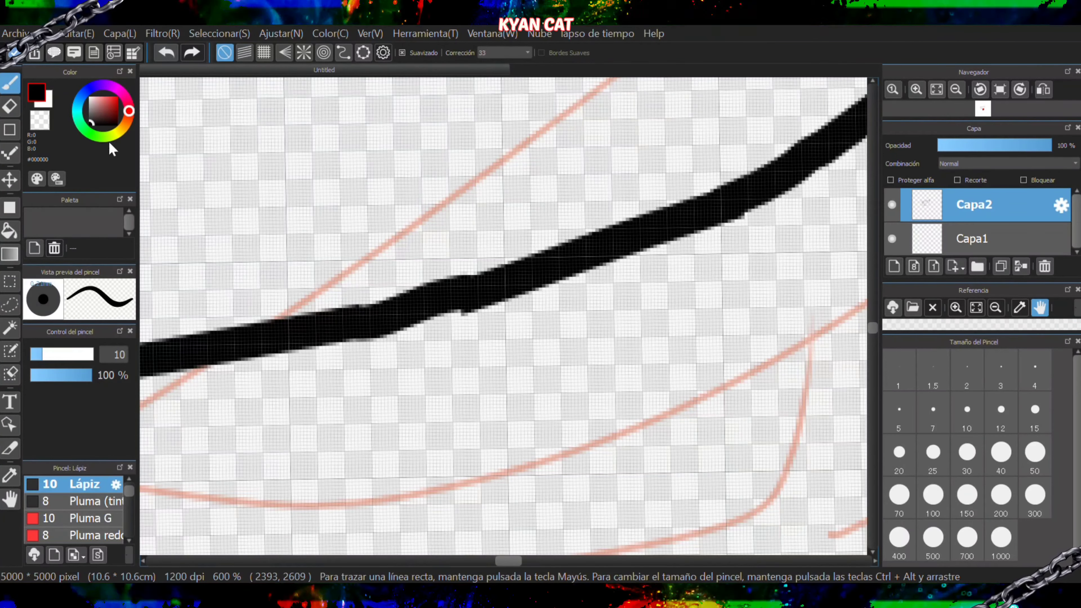
- Redraw the lower join of the connecting stroke so it continues evenly from the jaw line
click(165, 53)
scroll(379, 338, up, 3)
drag(302, 307, 591, 191)
click(166, 55)
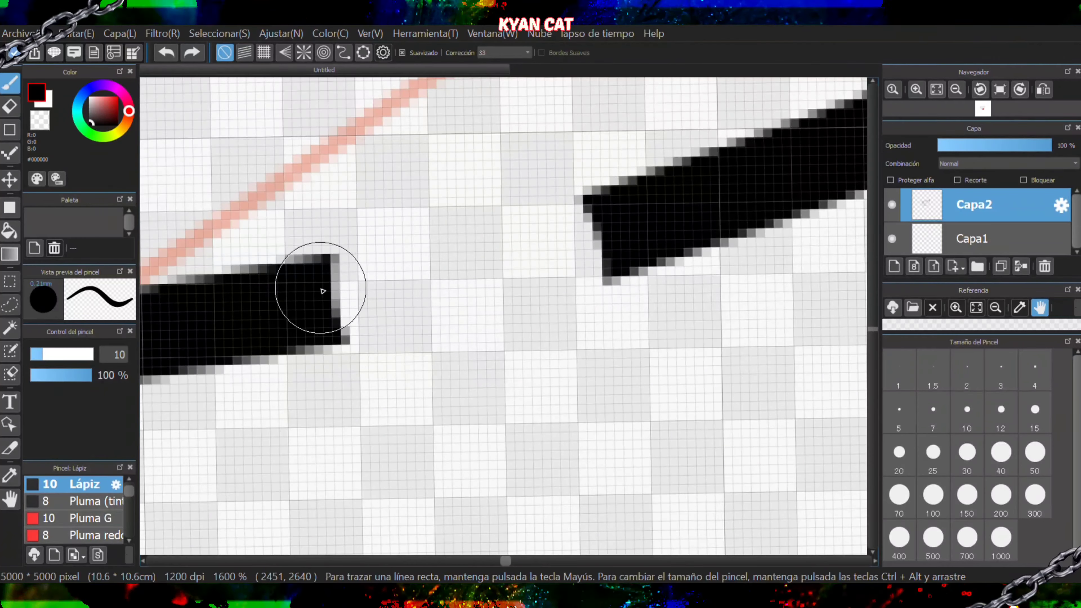
mouse_move(322, 292)
mouse_down()
mouse_move(571, 241)
mouse_move(621, 205)
mouse_up()
scroll(625, 223, down, 10)
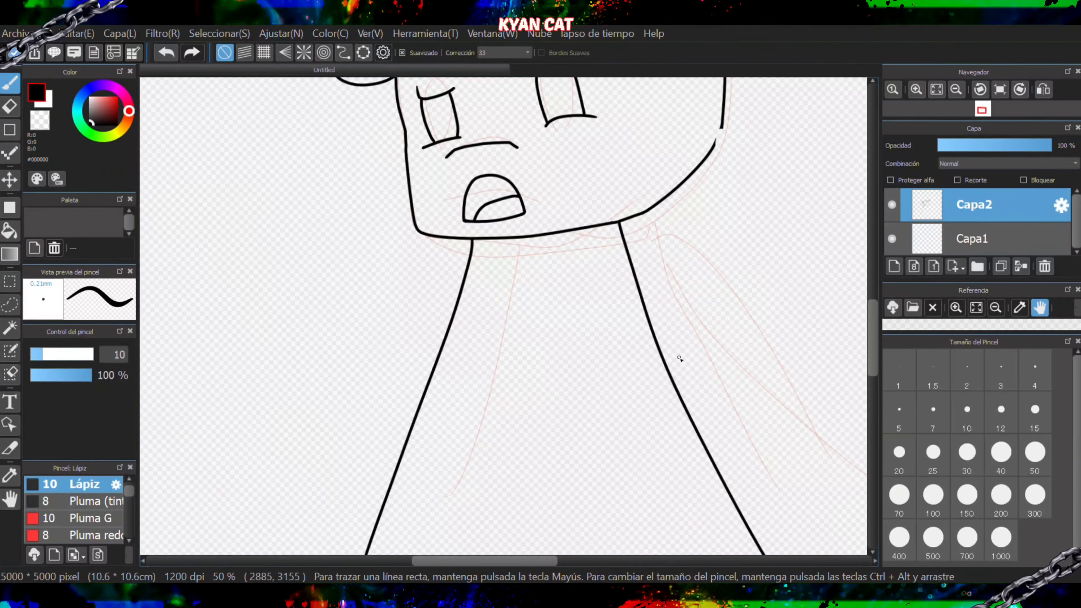
- Close the hat brim's right end with a short rounded line in place of the overhanging line ends
scroll(624, 283, down, 3)
scroll(696, 160, up, 3)
scroll(585, 205, up, 5)
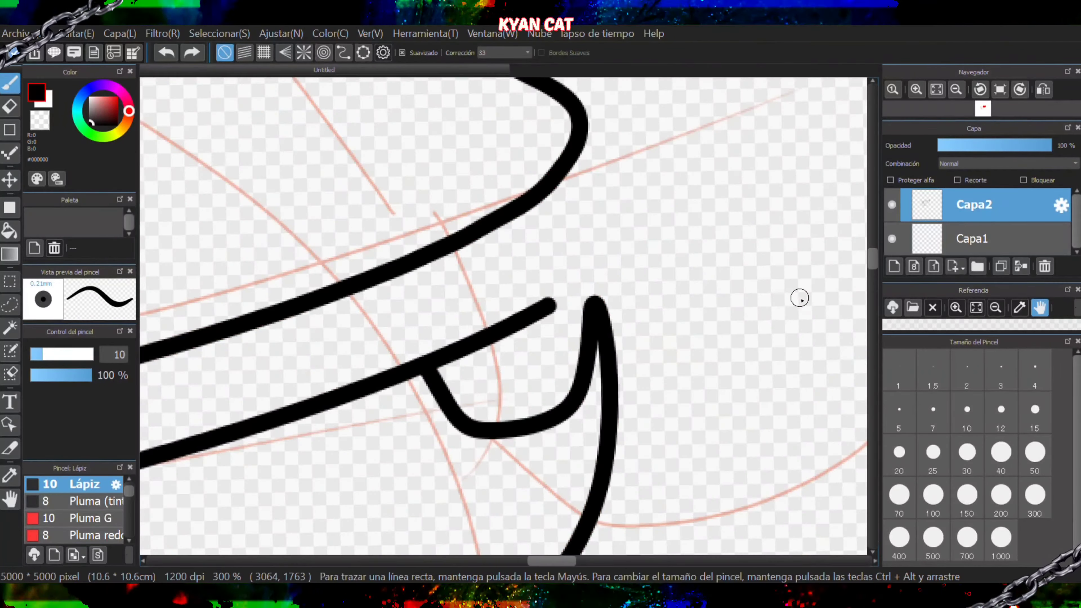
mouse_move(476, 298)
mouse_down()
mouse_move(541, 211)
mouse_move(520, 187)
mouse_move(577, 138)
mouse_move(538, 291)
mouse_move(498, 299)
mouse_move(480, 228)
mouse_up()
mouse_move(493, 328)
mouse_down()
mouse_move(486, 264)
mouse_move(459, 240)
mouse_up()
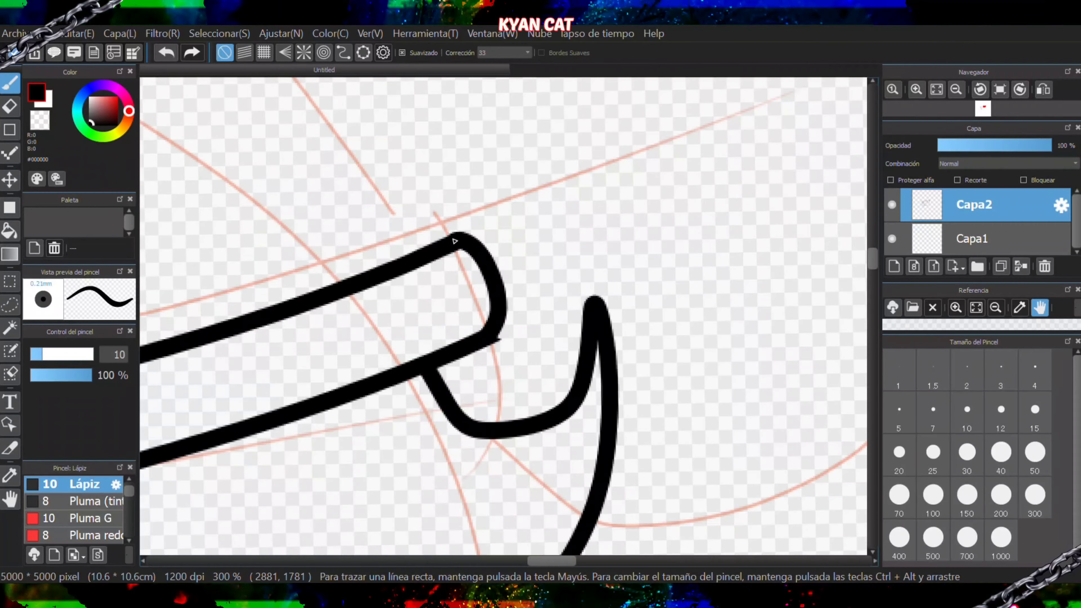
- Erase the tip of the hair lock above the right eye that pokes through the brim's lower line
scroll(454, 240, down, 3)
scroll(271, 200, up, 2)
scroll(212, 251, down, 2)
scroll(263, 313, up, 4)
key(e)
click(241, 313)
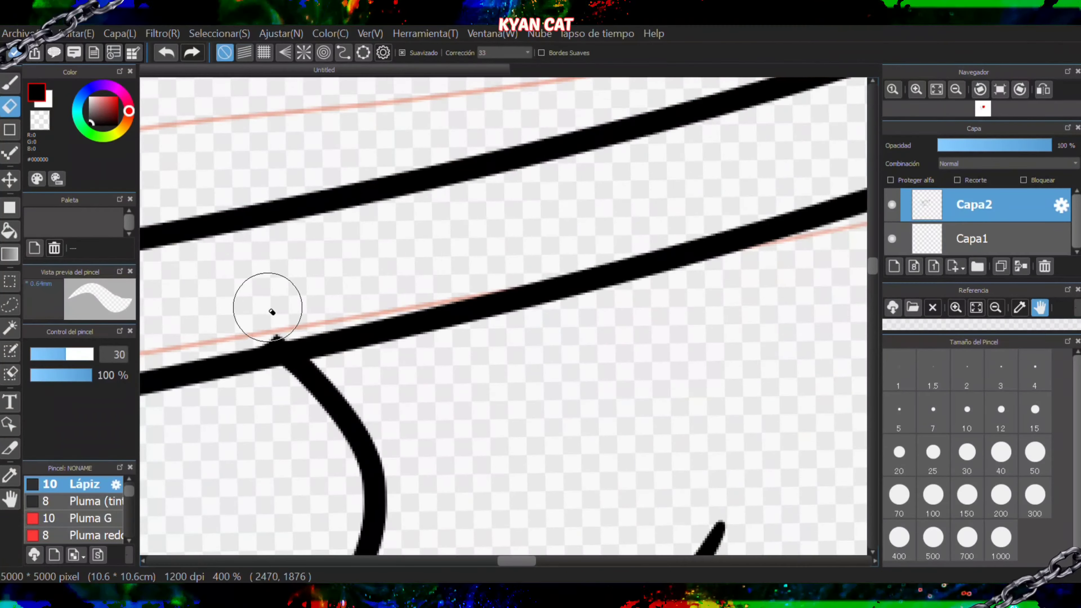
- Erase the tip of the hair lock above the left eye that crosses the brim and repair the brim's lower line
scroll(272, 316, down, 5)
scroll(418, 213, up, 3)
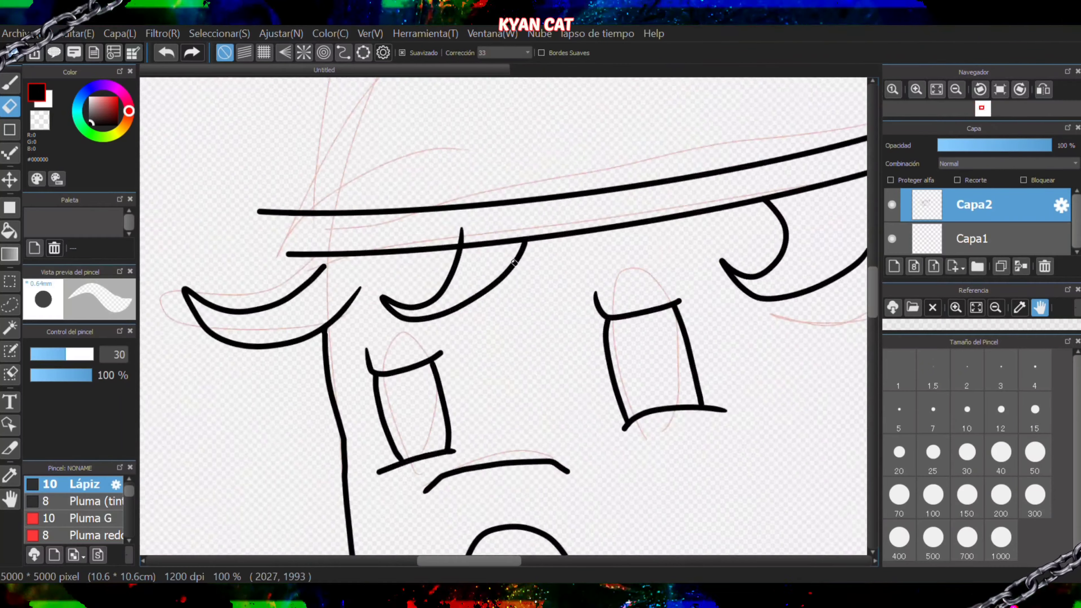
scroll(418, 213, down, 1)
scroll(379, 259, up, 4)
key(b)
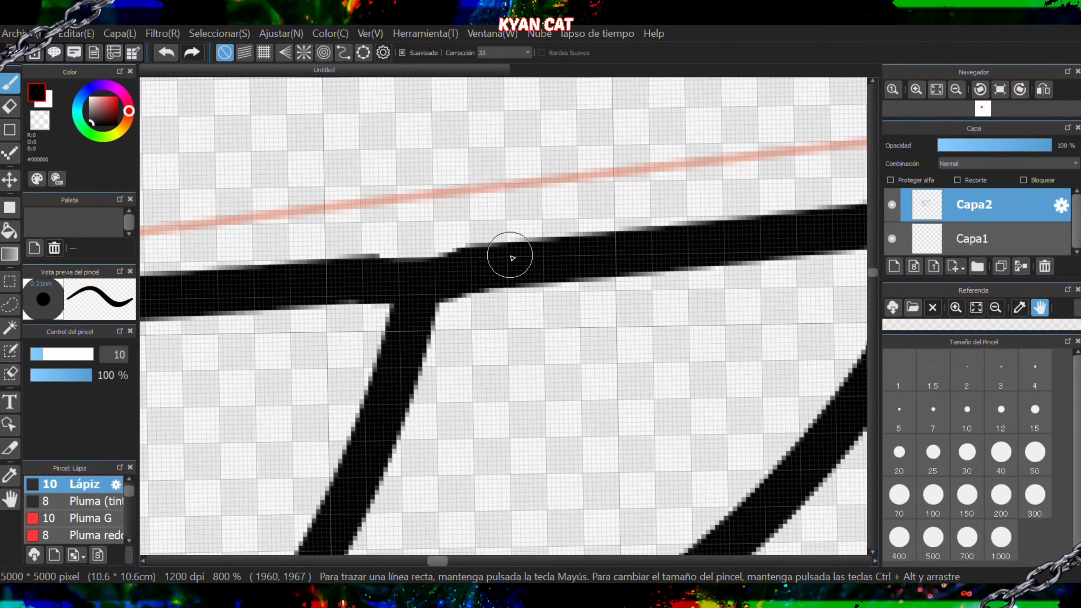
- Ink a short curved line joining the hat brim's upper and lower lines near their left ends
scroll(394, 273, down, 3)
scroll(320, 176, up, 3)
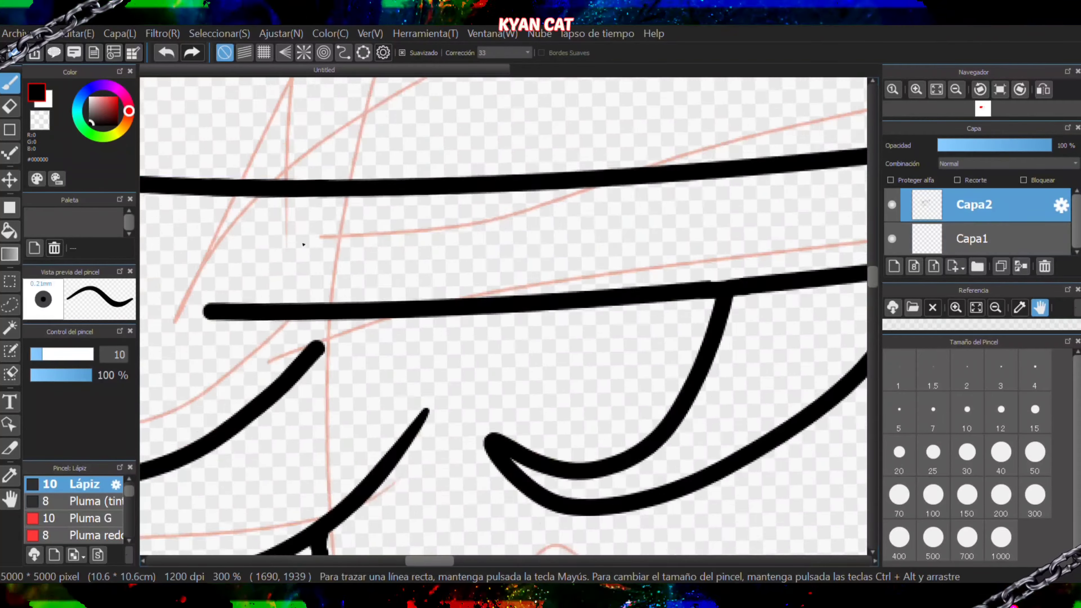
drag(320, 176, 277, 335)
click(168, 54)
drag(316, 182, 282, 327)
scroll(281, 327, down, 3)
scroll(304, 249, up, 3)
scroll(343, 262, up, 1)
drag(334, 274, 222, 527)
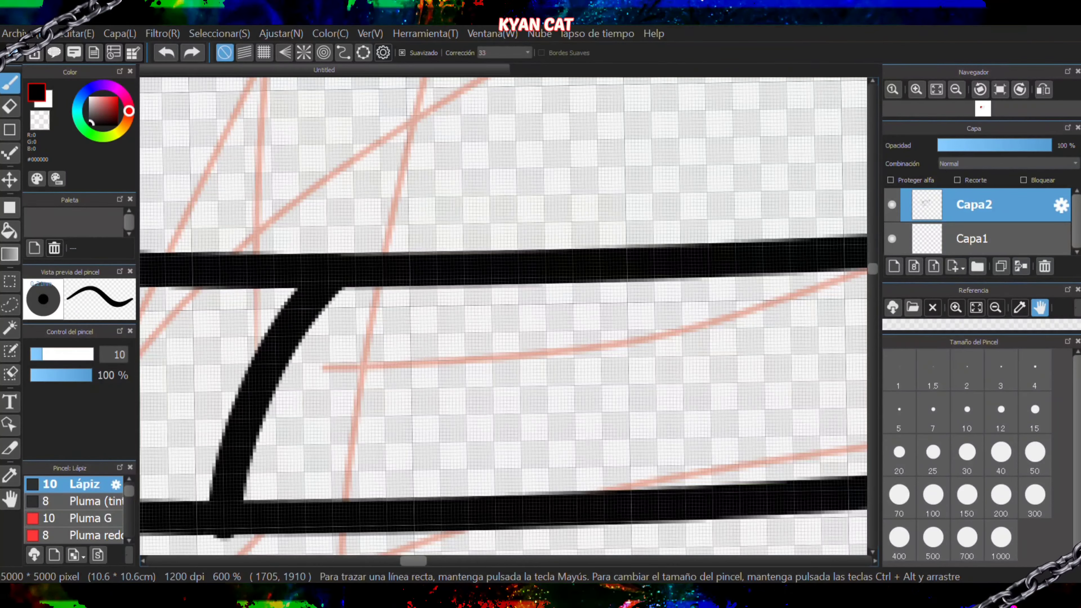
key(ctrl+z)
mouse_move(346, 279)
mouse_down()
mouse_move(316, 500)
mouse_move(325, 513)
mouse_up()
scroll(348, 459, down, 3)
scroll(344, 431, down, 3)
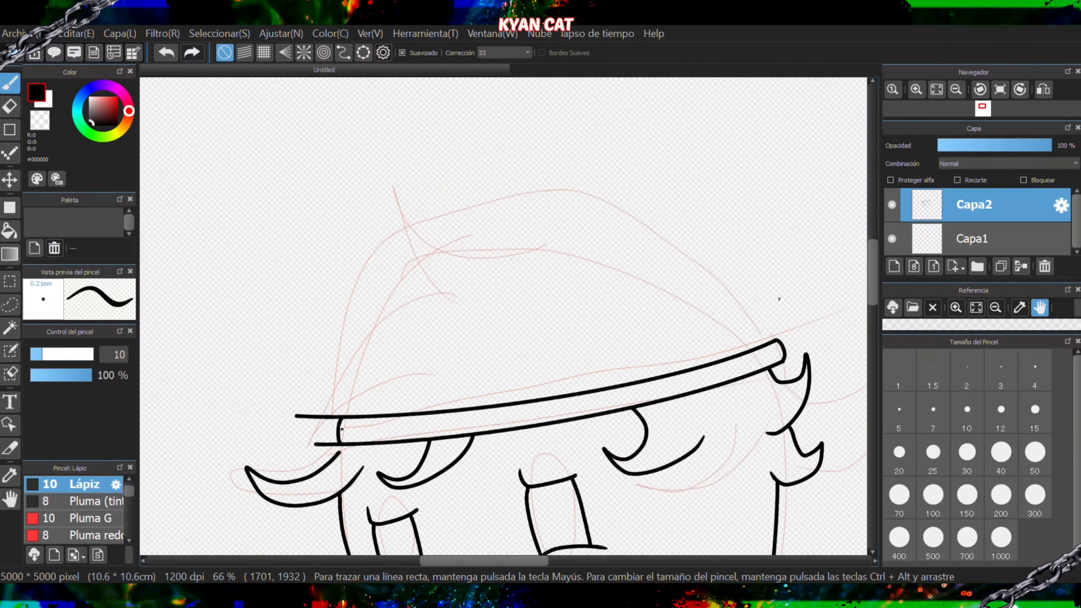
- Erase the brim line ends that stick out beyond the curved left closing line
scroll(321, 432, up, 4)
key(e)
mouse_move(342, 343)
mouse_down()
mouse_move(191, 337)
mouse_move(254, 363)
mouse_up()
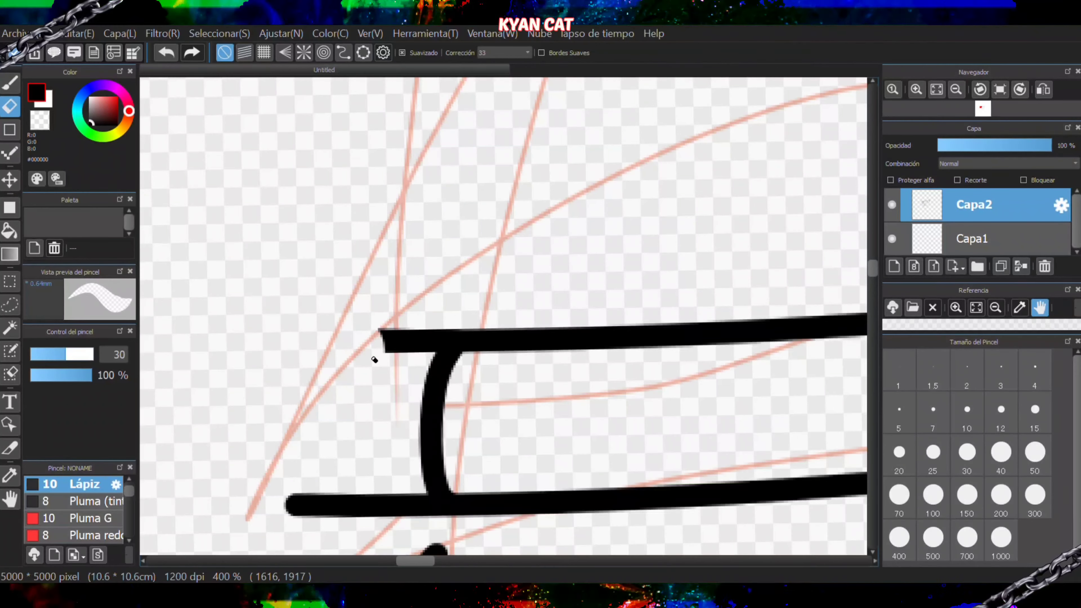
drag(404, 336, 413, 331)
mouse_move(316, 496)
mouse_down()
mouse_move(379, 496)
mouse_move(335, 527)
mouse_up()
key(b)
scroll(432, 513, up, 4)
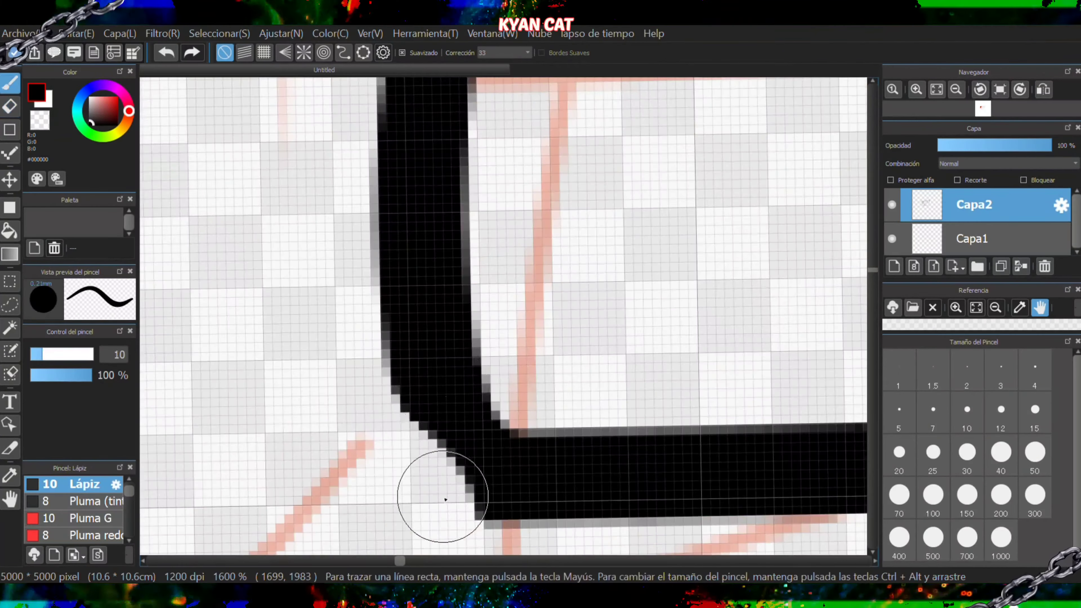
drag(438, 365, 452, 484)
scroll(427, 358, down, 3)
scroll(455, 165, up, 2)
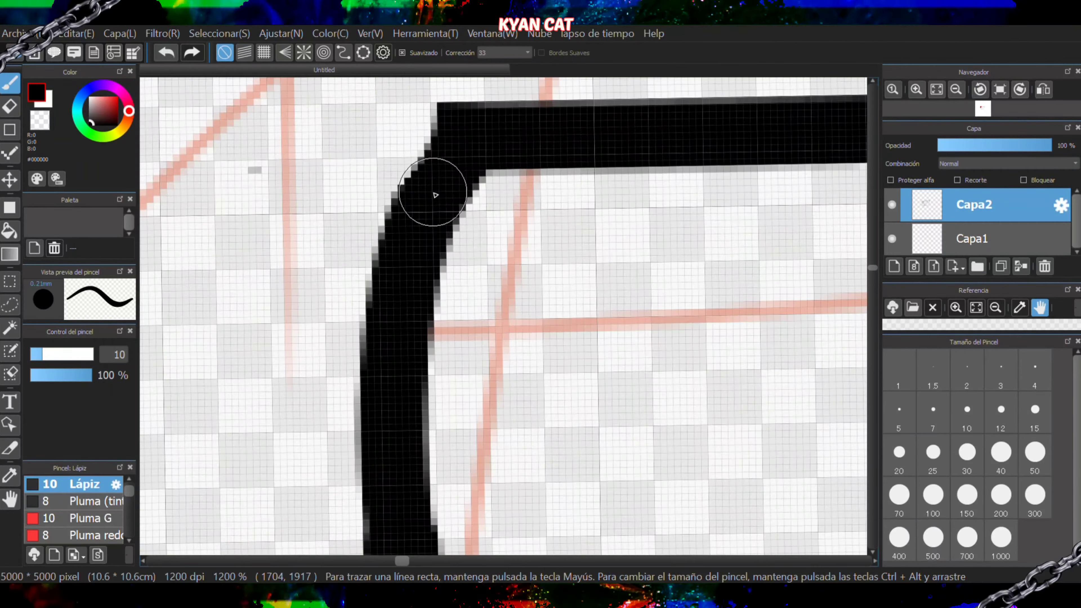
drag(470, 131, 417, 205)
scroll(415, 238, down, 2)
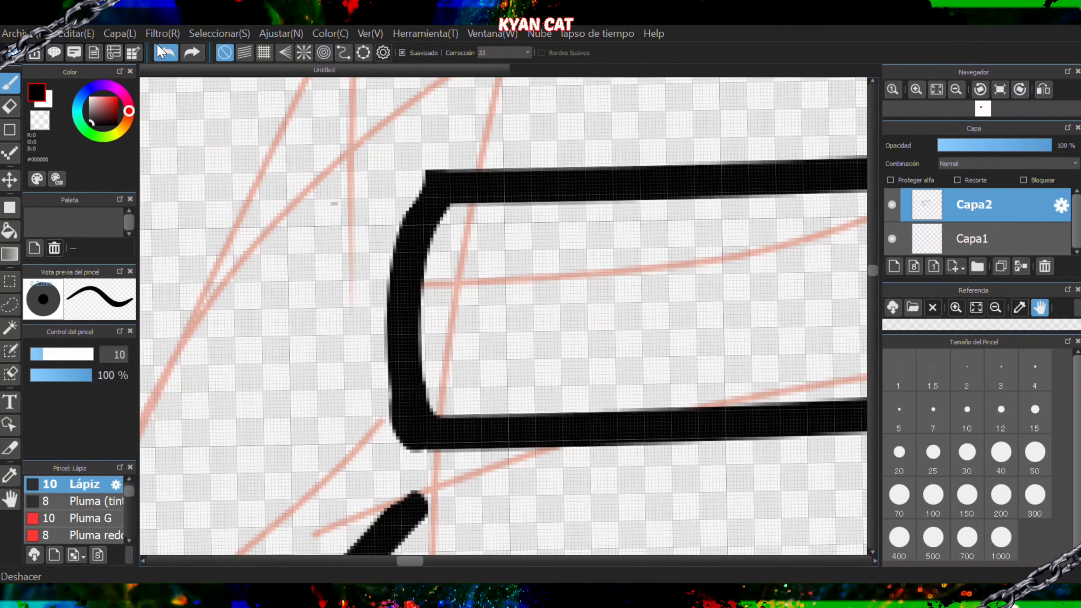
click(161, 52)
- Shave the hat brim's two left corners with the eraser at size 12 and round them off with the pencil
key(e)
click(1001, 409)
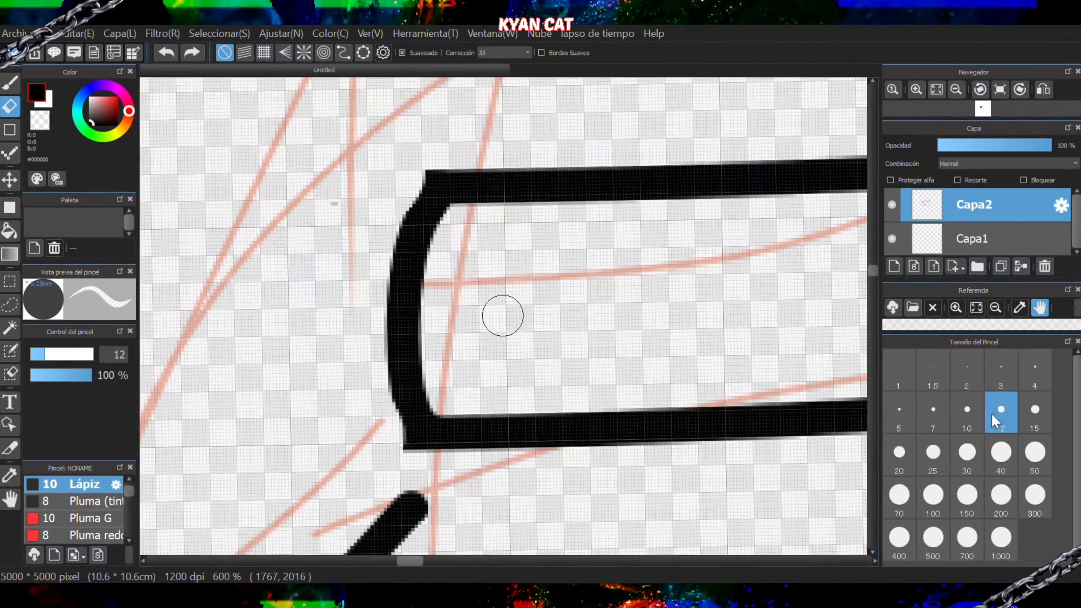
key(b)
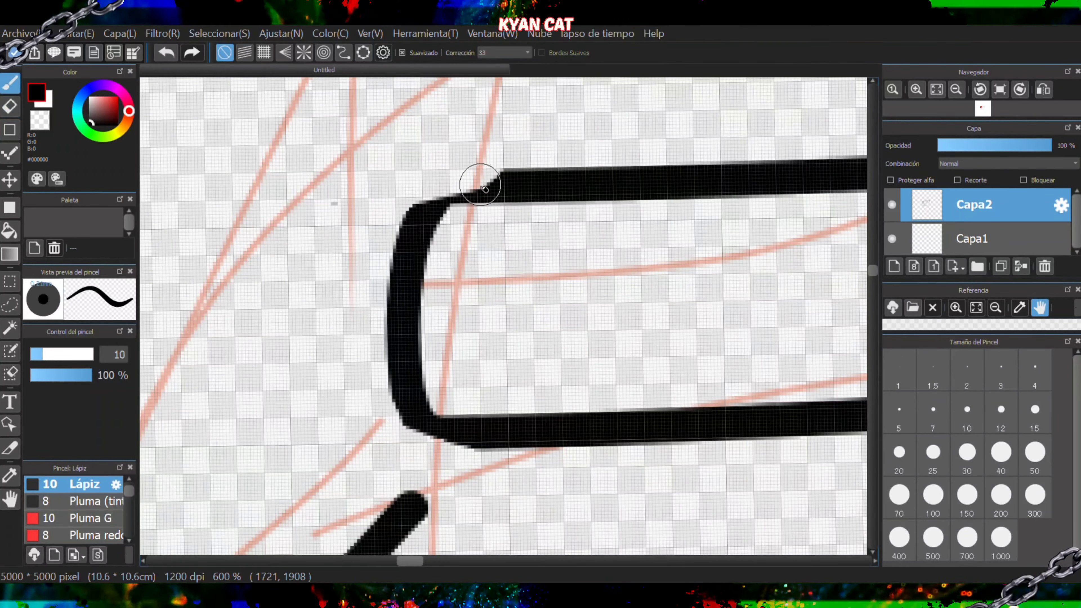
scroll(477, 179, up, 1)
scroll(564, 184, down, 1)
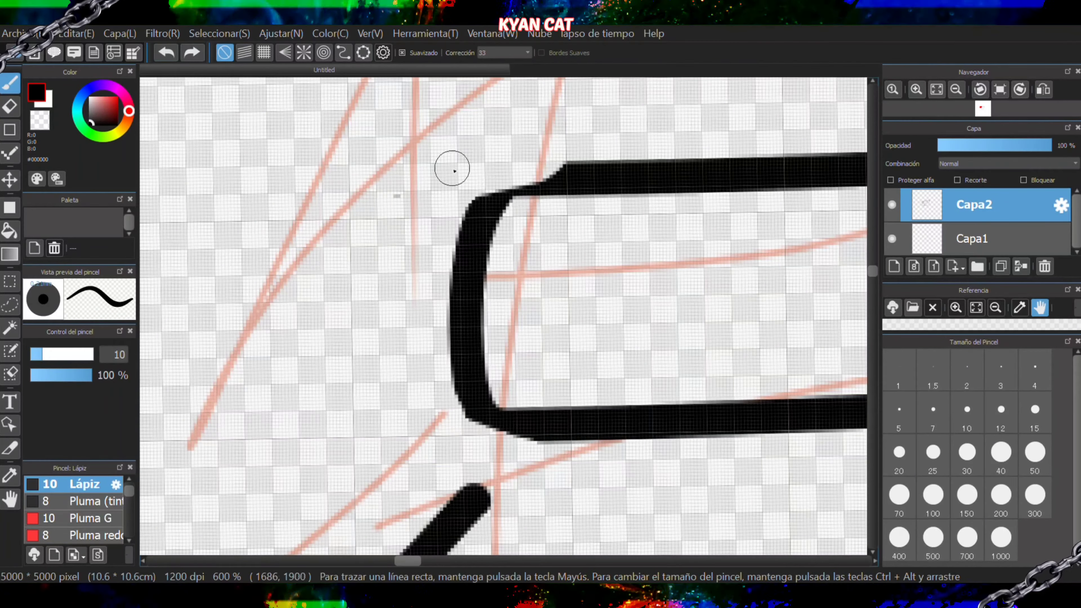
scroll(448, 169, up, 3)
scroll(610, 178, down, 2)
scroll(822, 106, down, 1)
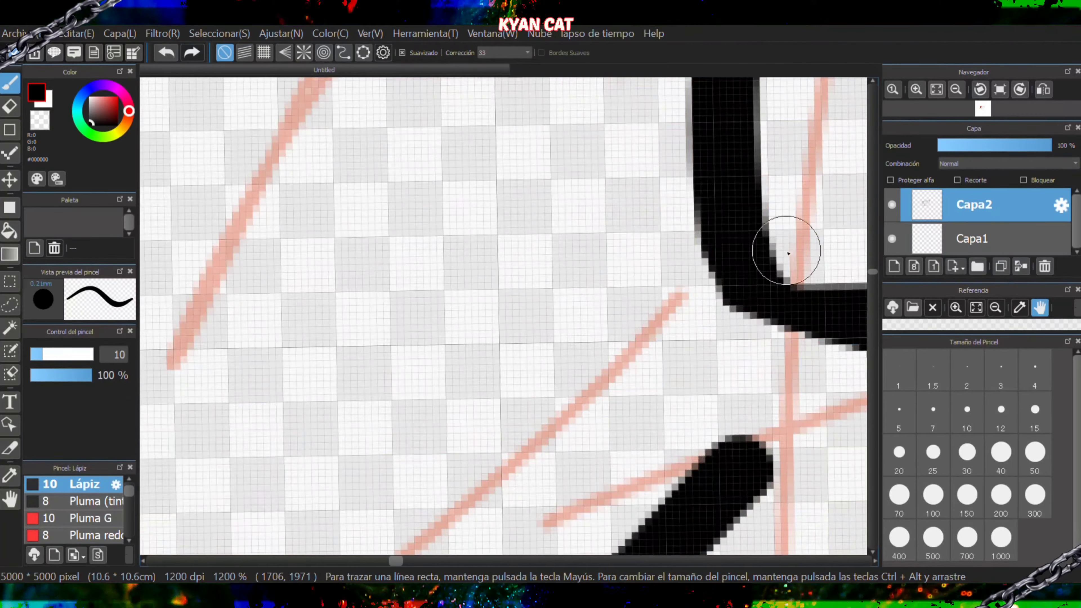
- Ink a small pointed hair lock from the brim's left end down to the larger lock below it
scroll(822, 297, down, 4)
scroll(507, 240, up, 2)
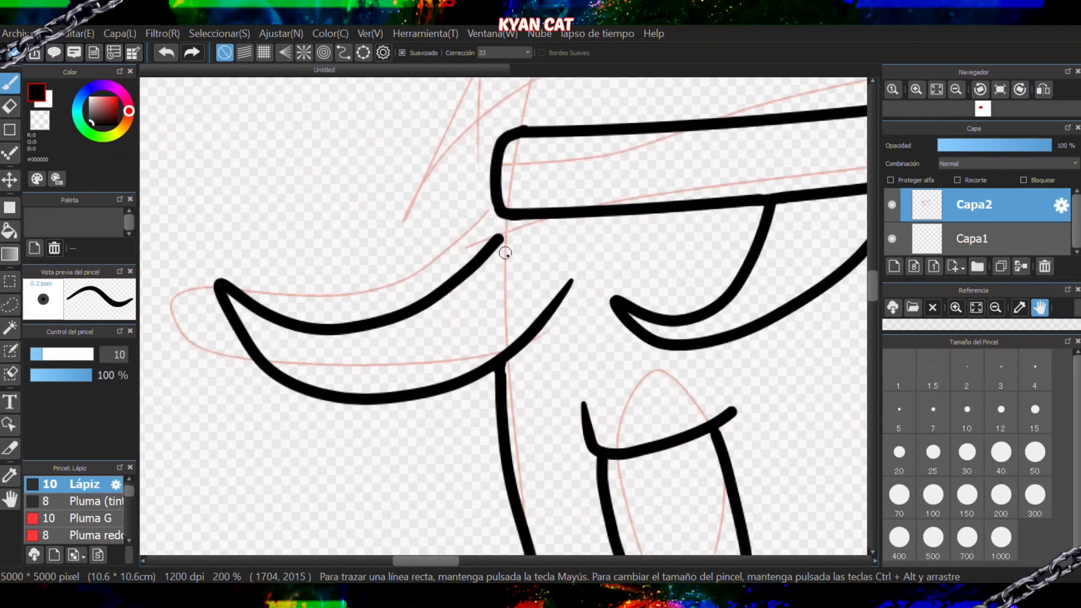
scroll(494, 156, up, 1)
drag(490, 149, 254, 200)
scroll(302, 362, down, 1)
scroll(314, 403, down, 1)
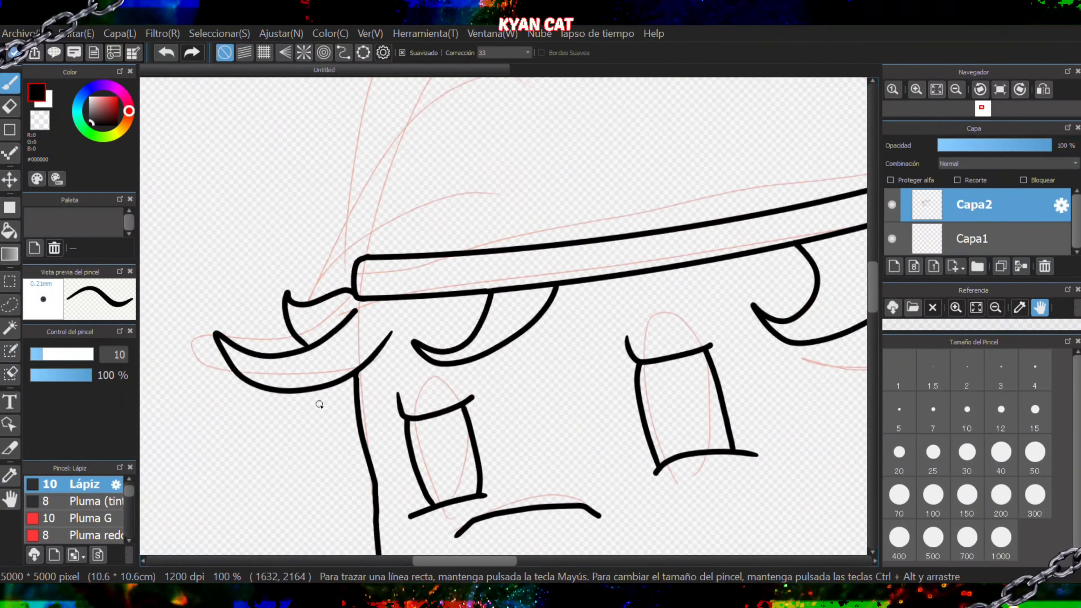
- Undo the last strokes of the hair lock beside the left cheek
scroll(359, 547, down, 4)
click(158, 51)
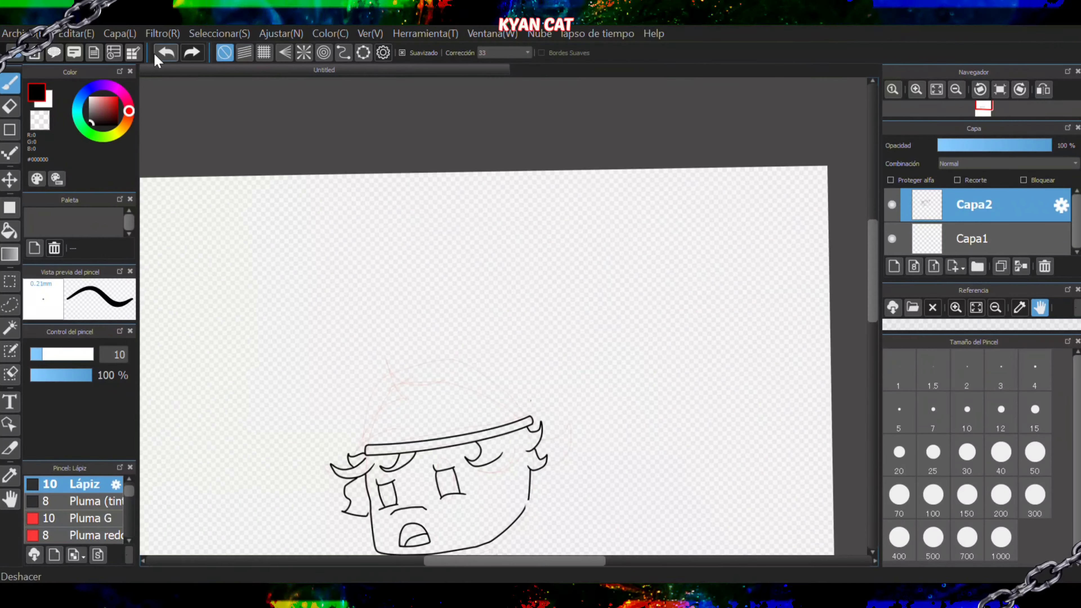
click(158, 51)
scroll(391, 376, up, 1)
scroll(581, 236, down, 2)
scroll(576, 249, up, 4)
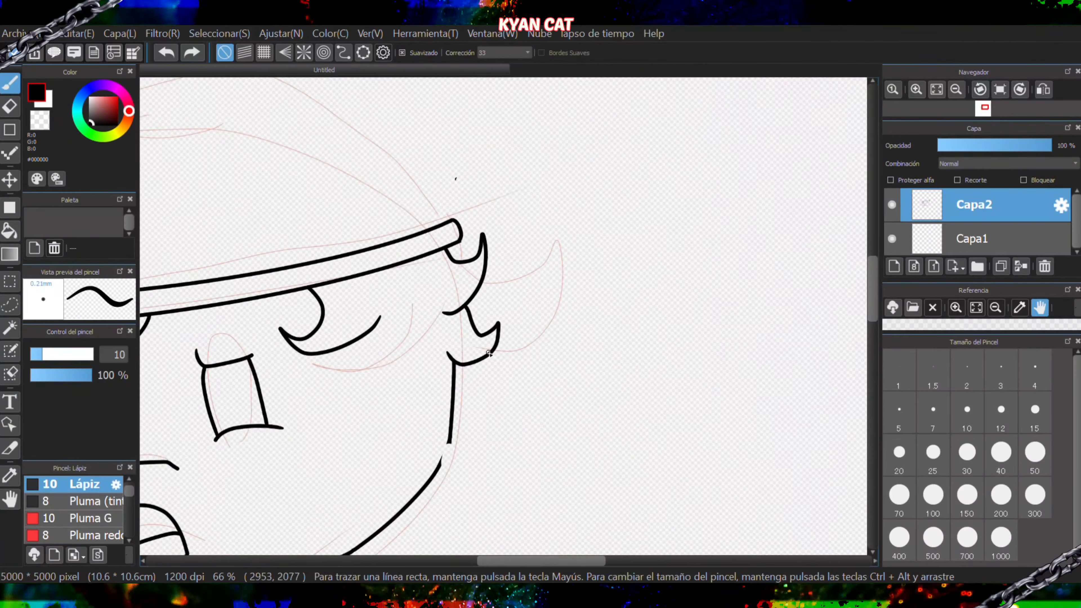
- Try to bridge the gap between the right cheek line and the jaw line with pencil strokes
scroll(449, 475, up, 3)
scroll(449, 475, up, 1)
mouse_move(396, 389)
mouse_down()
mouse_move(423, 353)
mouse_move(452, 251)
mouse_up()
click(165, 52)
scroll(437, 334, up, 3)
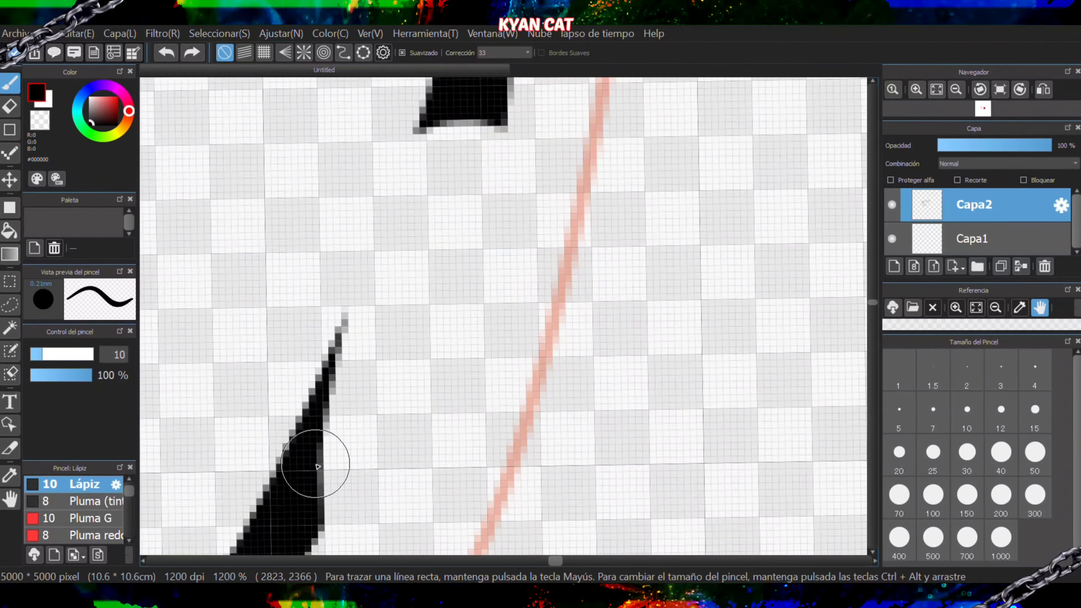
mouse_move(312, 500)
mouse_down()
mouse_move(469, 180)
mouse_move(485, 90)
mouse_up()
key(ctrl+z)
mouse_move(290, 422)
mouse_down()
mouse_move(366, 419)
mouse_move(478, 217)
mouse_move(501, 91)
mouse_move(462, 116)
mouse_move(323, 345)
mouse_up()
click(162, 47)
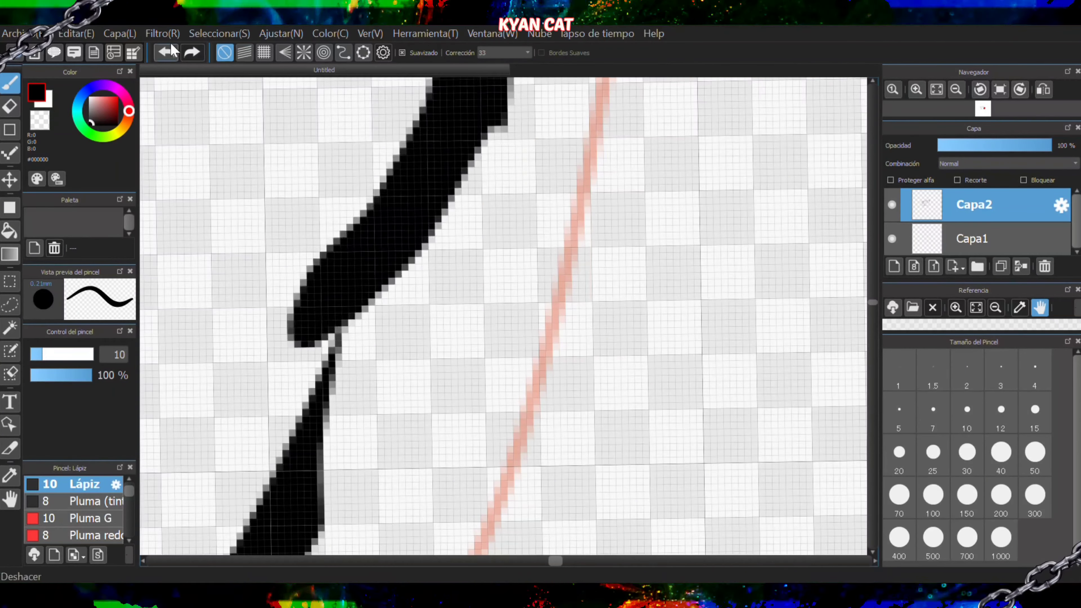
key(ctrl+z)
drag(307, 500, 533, 128)
key(ctrl+z)
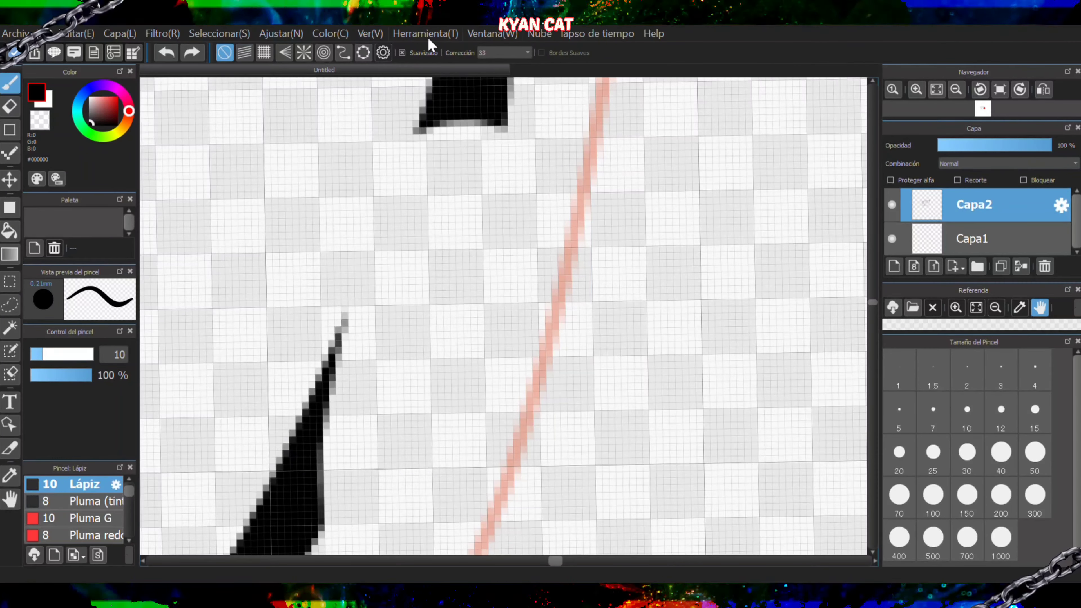
scroll(503, 53, down, 4)
mouse_move(297, 489)
mouse_down()
mouse_move(422, 307)
mouse_move(474, 128)
mouse_up()
scroll(496, 115, down, 5)
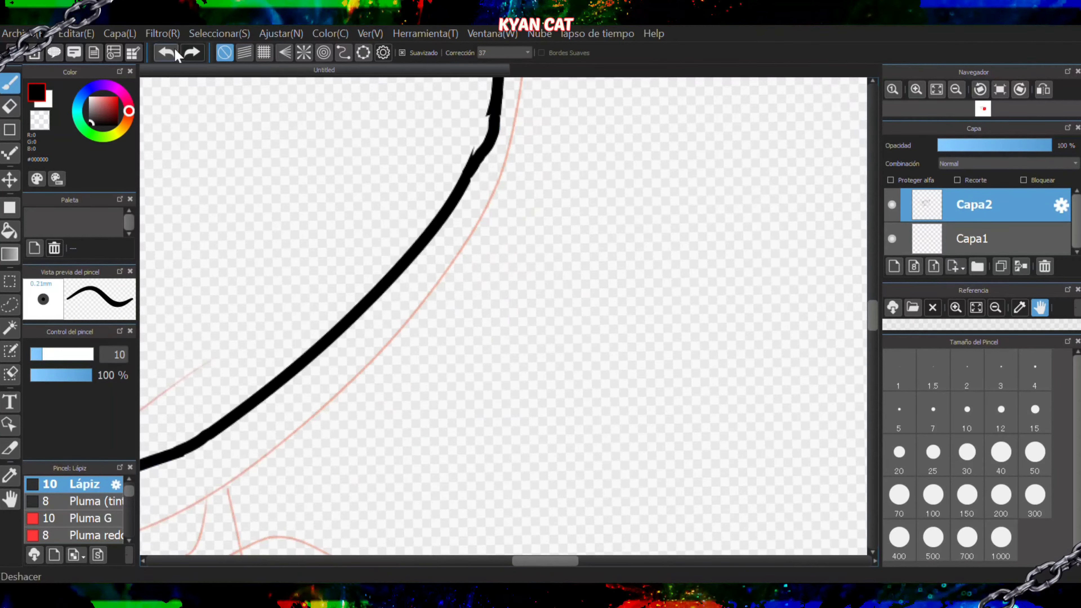
click(173, 50)
- Ink a small hair lock that fills the gap between the right cheek line and the jaw line
scroll(489, 132, up, 3)
scroll(549, 102, down, 2)
mouse_move(543, 85)
mouse_down()
mouse_move(595, 164)
mouse_move(513, 195)
mouse_up()
scroll(509, 203, down, 5)
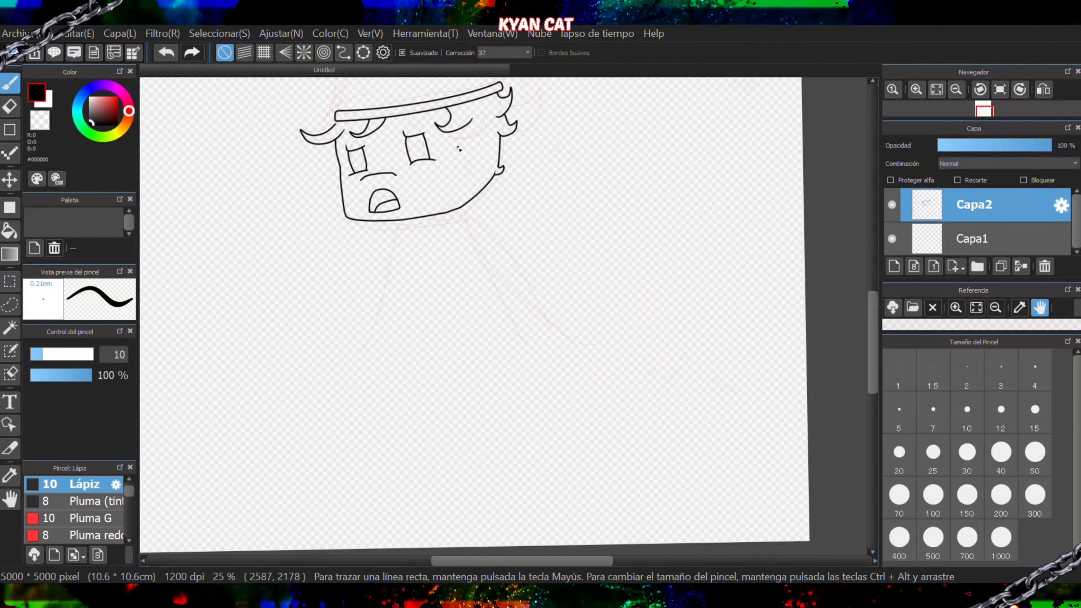
- Join the left hair lock's open end to the lower left corner of the hat brim with a short stroke
scroll(361, 167, up, 6)
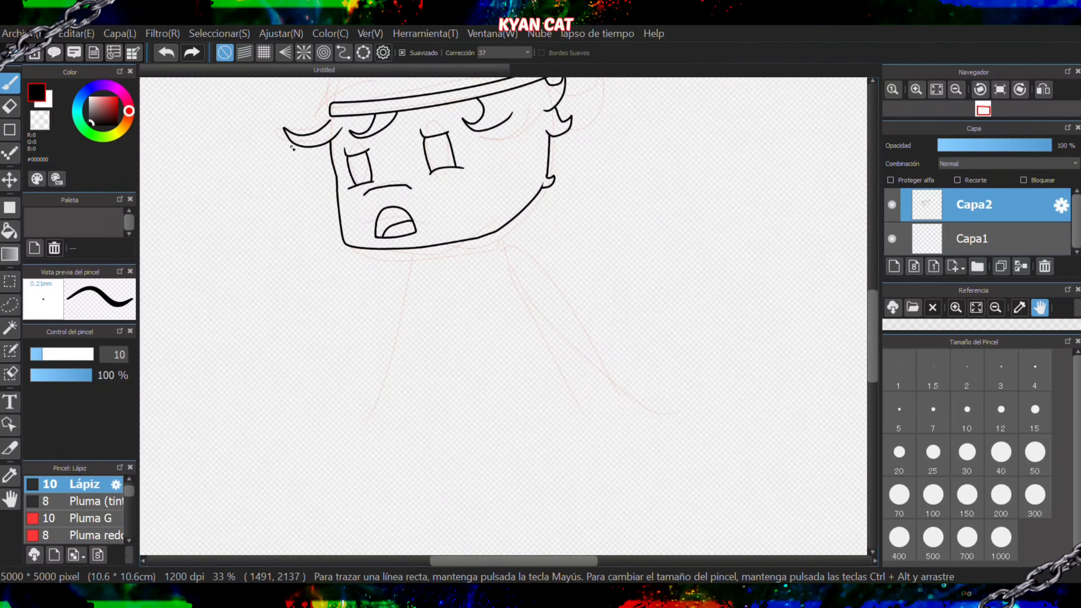
scroll(335, 227, up, 2)
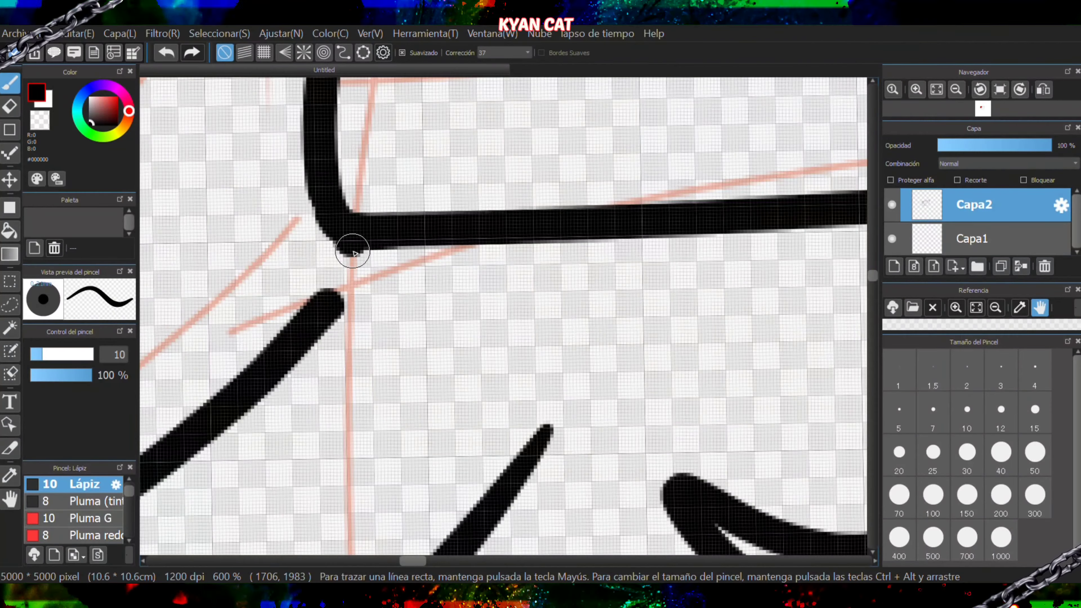
drag(352, 249, 332, 294)
click(166, 53)
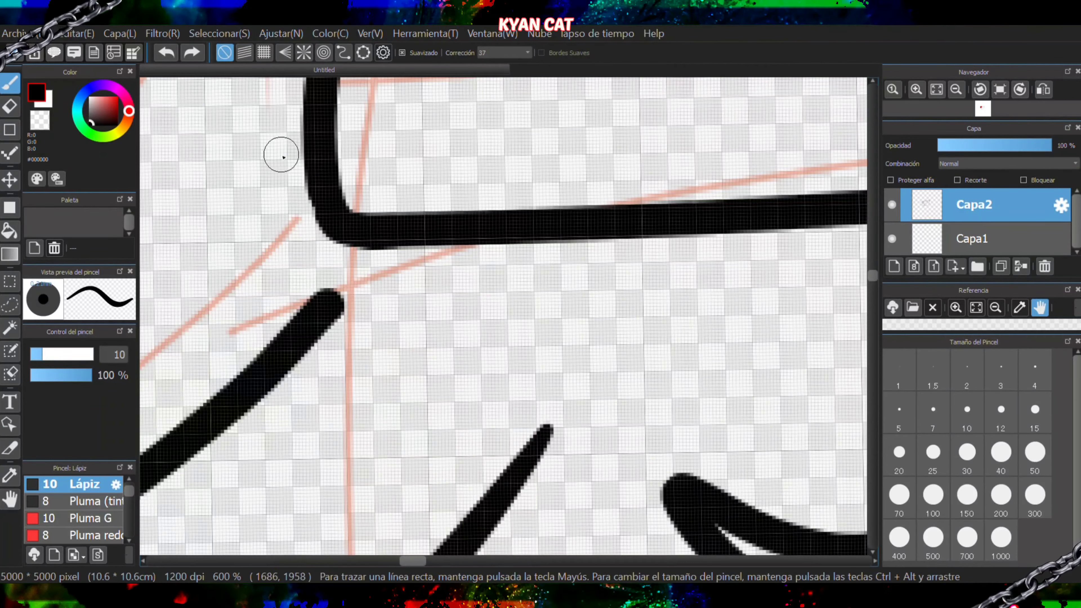
scroll(348, 269, up, 2)
drag(308, 362, 362, 249)
scroll(365, 245, down, 8)
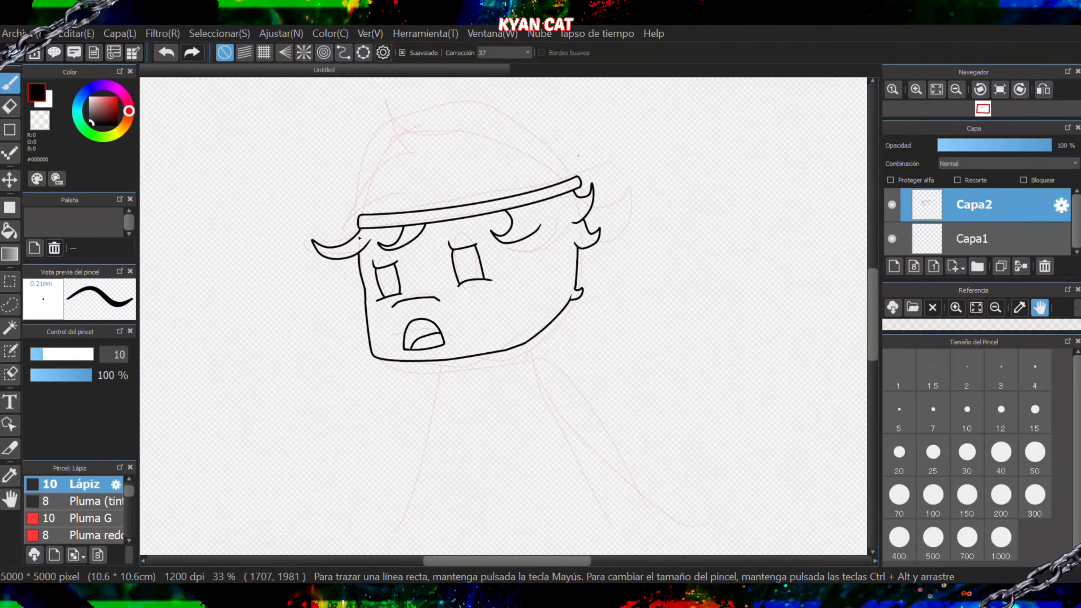
- Ink the hat's dome from one brim end to the other along a fitted ellipse snap guide, and remove the guide
scroll(399, 233, down, 1)
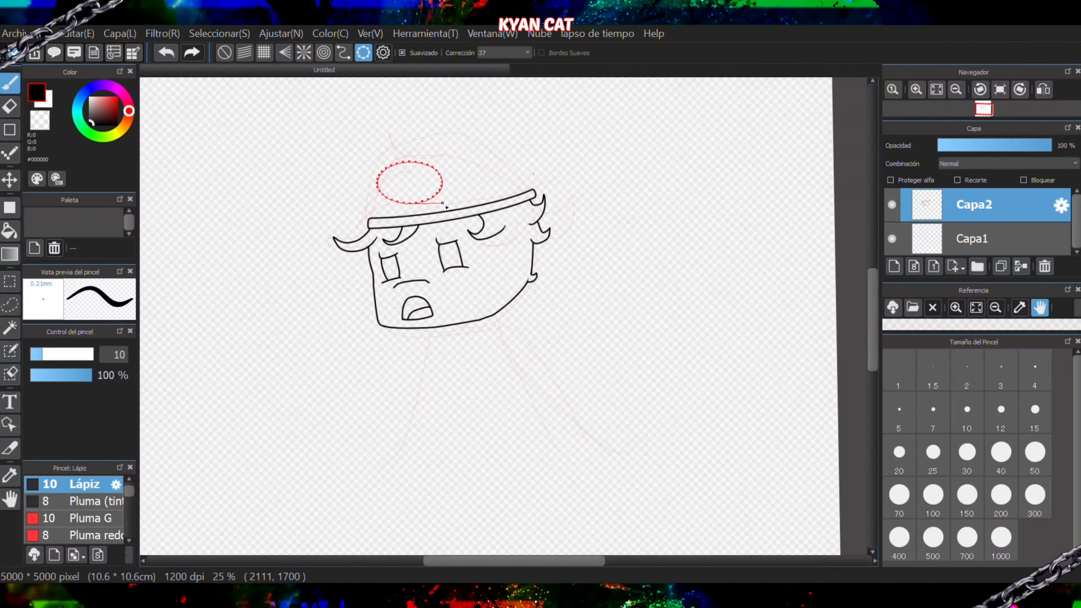
drag(442, 203, 456, 264)
drag(379, 89, 376, 116)
drag(460, 96, 448, 109)
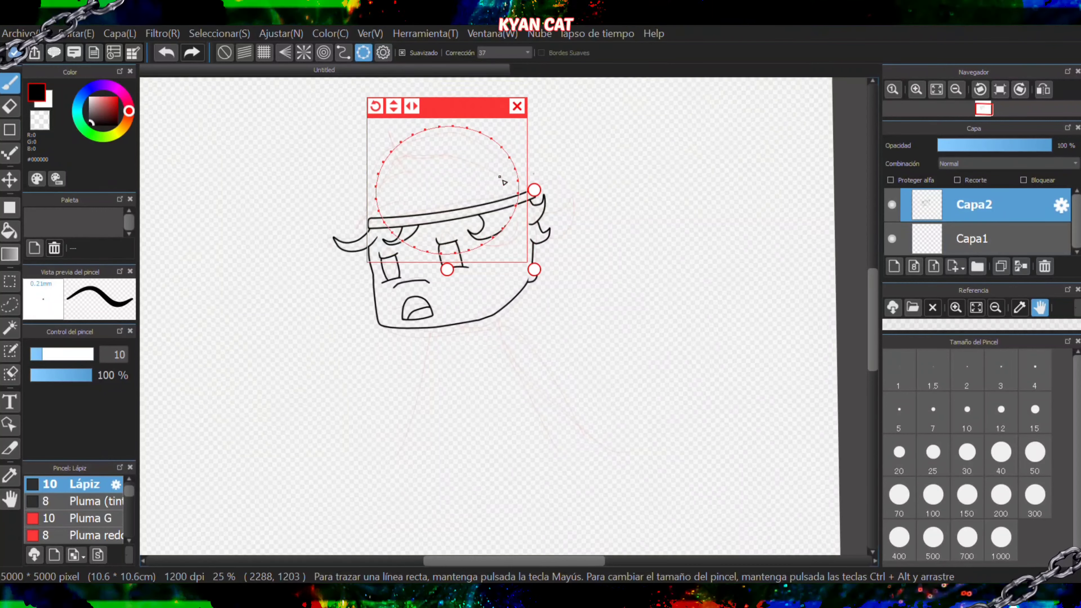
drag(534, 269, 554, 305)
drag(497, 123, 476, 131)
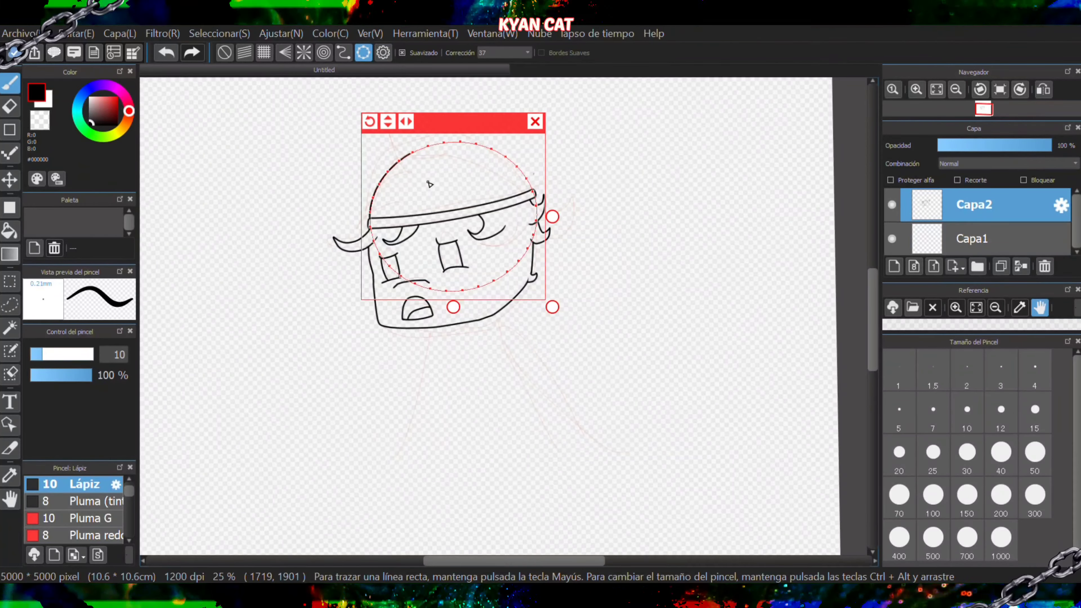
click(535, 122)
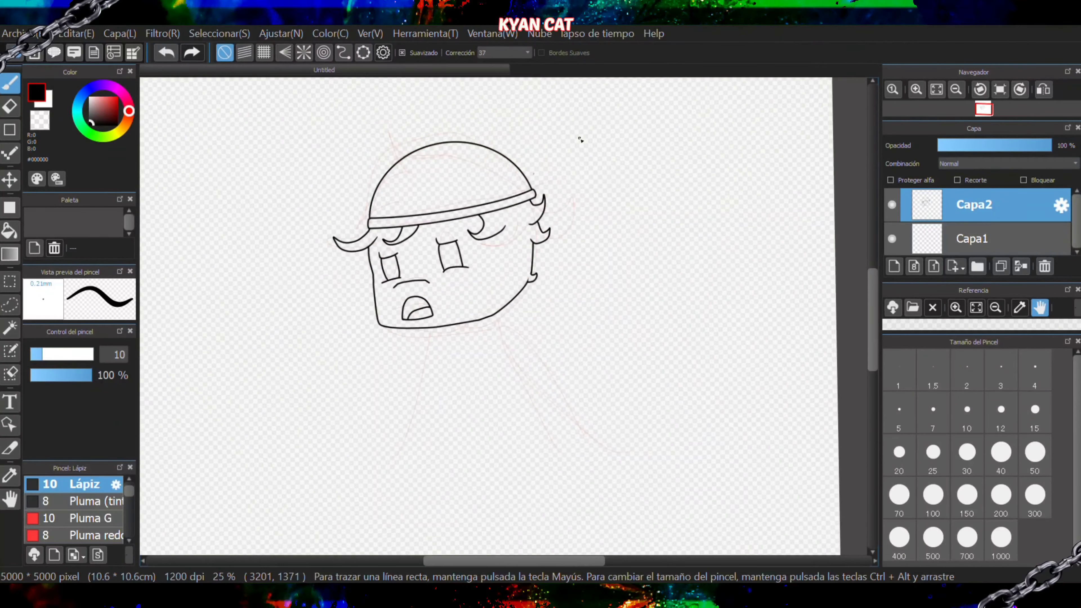
- Try long shoulder curves sweeping outward from below the right side of the jaw
scroll(422, 278, up, 2)
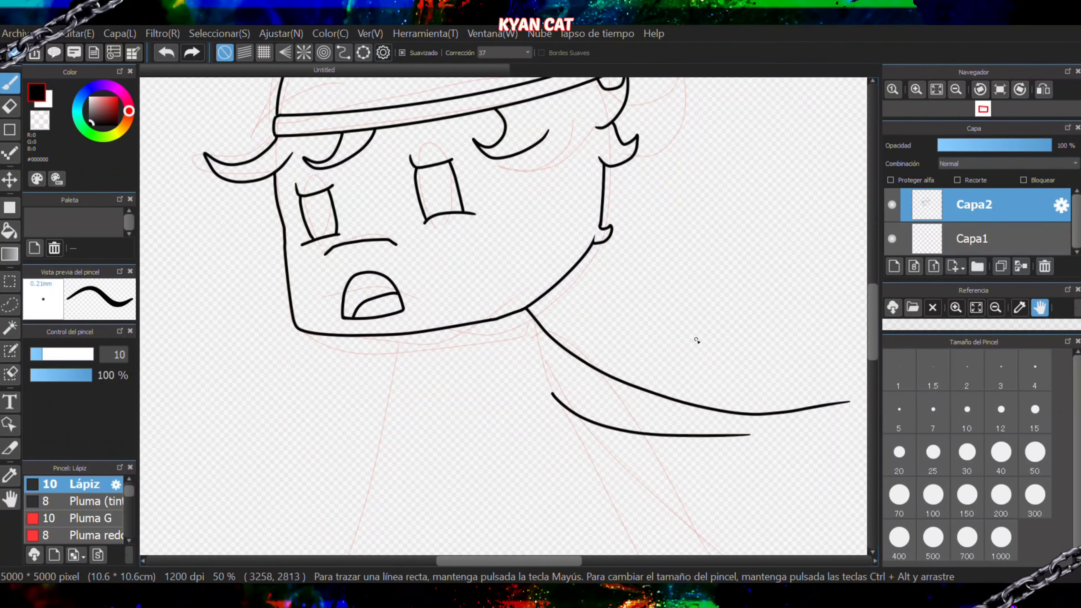
key(ctrl+z)
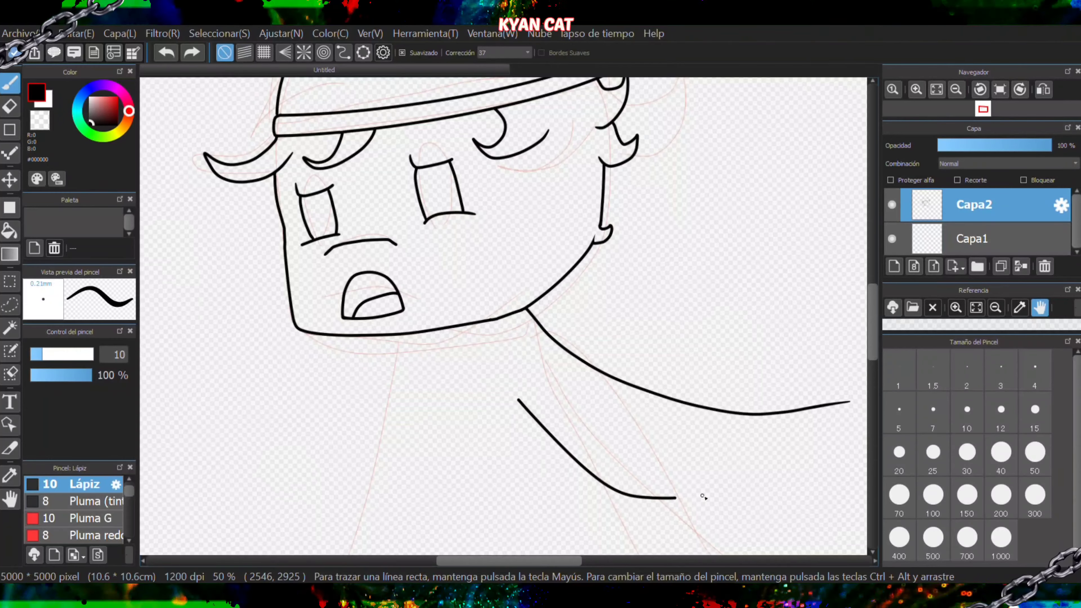
drag(679, 497, 811, 432)
scroll(718, 444, down, 4)
scroll(597, 394, up, 4)
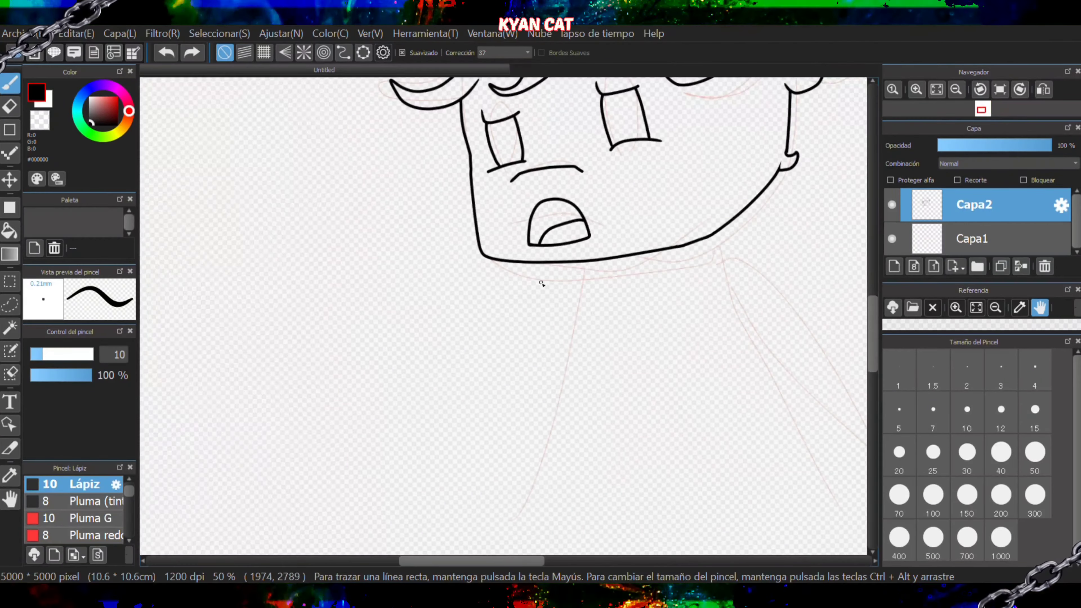
- Try a pair of sloping shoulder lines with shorter inner lines below the jaw
drag(574, 265, 412, 581)
scroll(713, 242, down, 4)
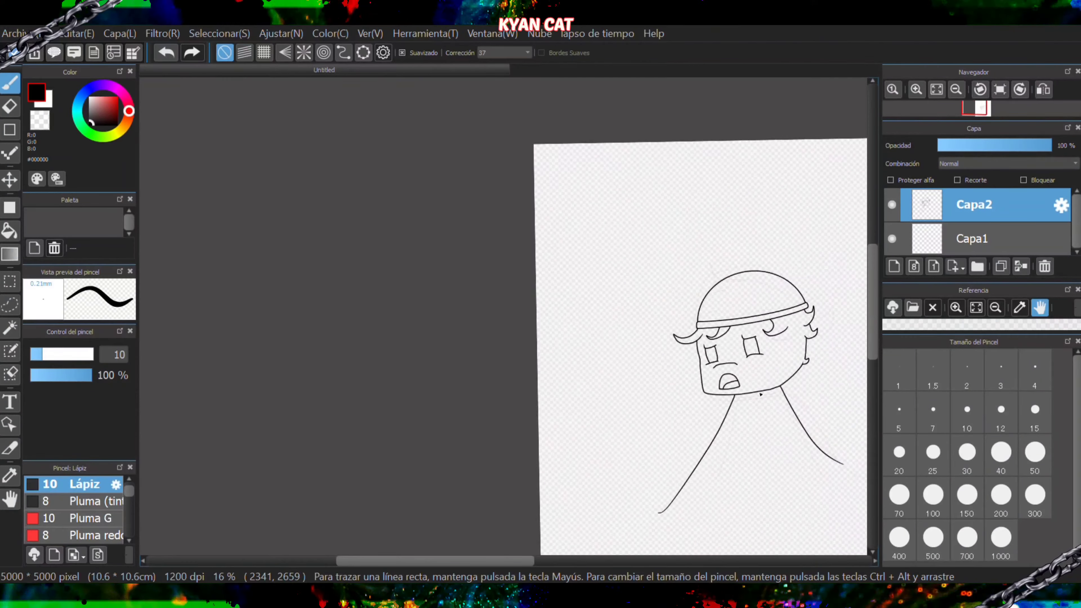
scroll(729, 425, up, 2)
scroll(777, 458, down, 3)
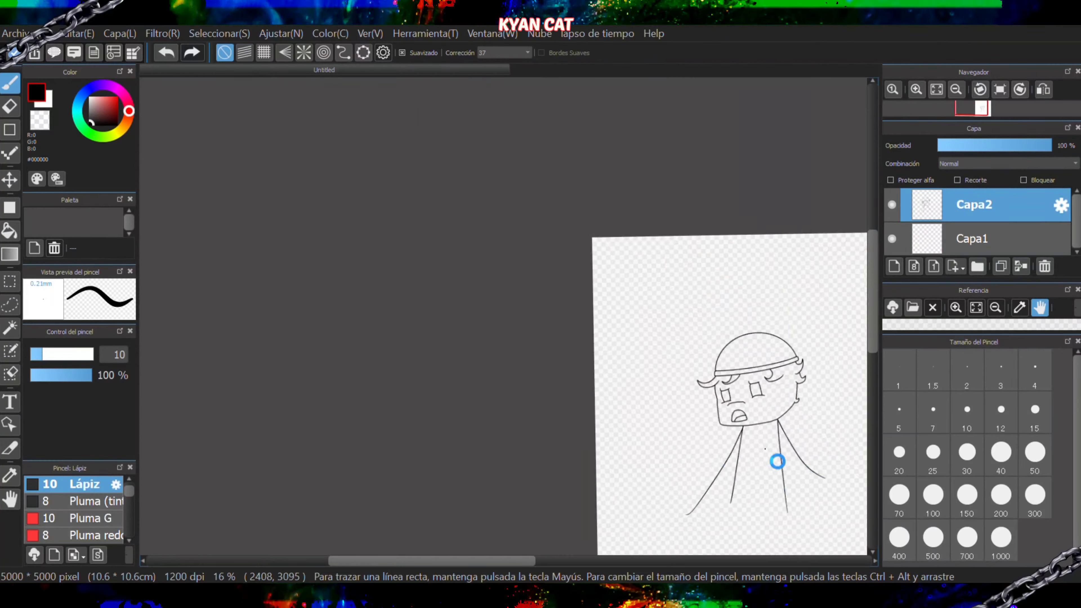
scroll(772, 511, up, 4)
click(158, 55)
click(158, 56)
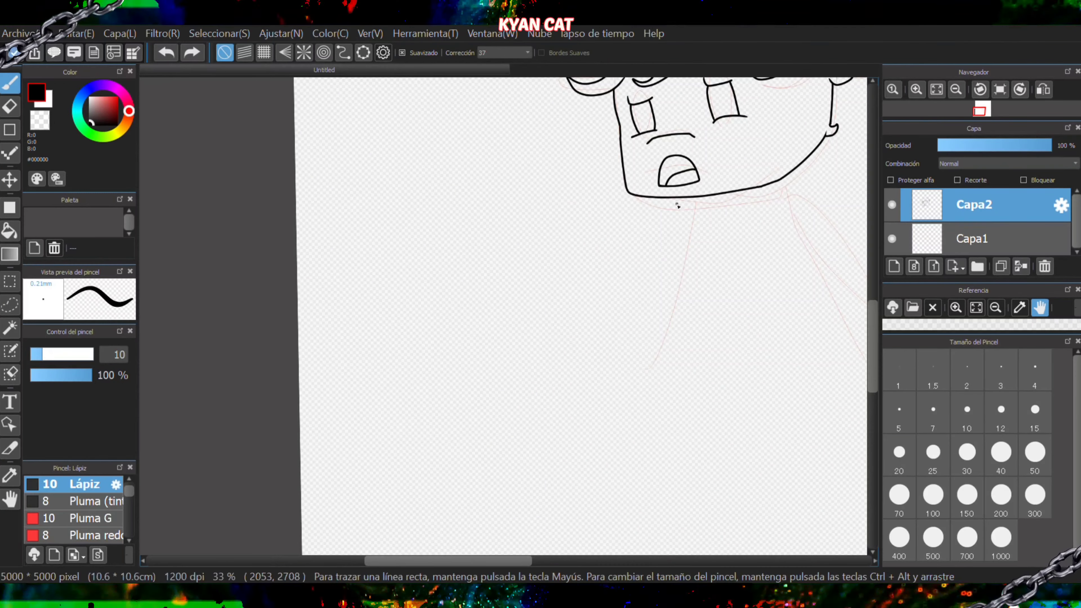
- Ink two long body lines spreading downward from the jaw, with a shallow curve between them
drag(683, 201, 551, 553)
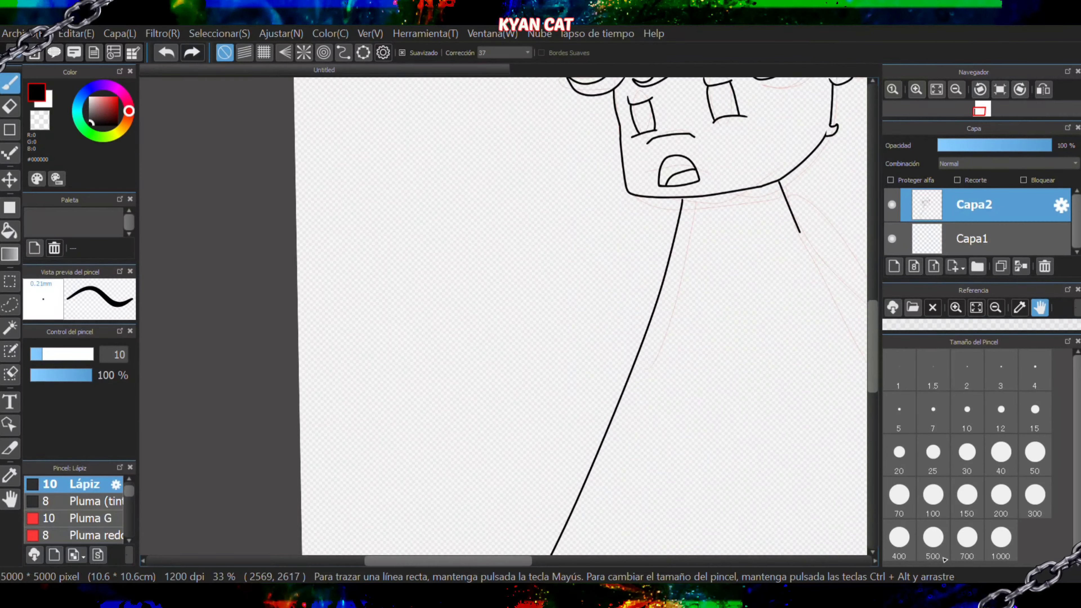
drag(944, 558, 940, 553)
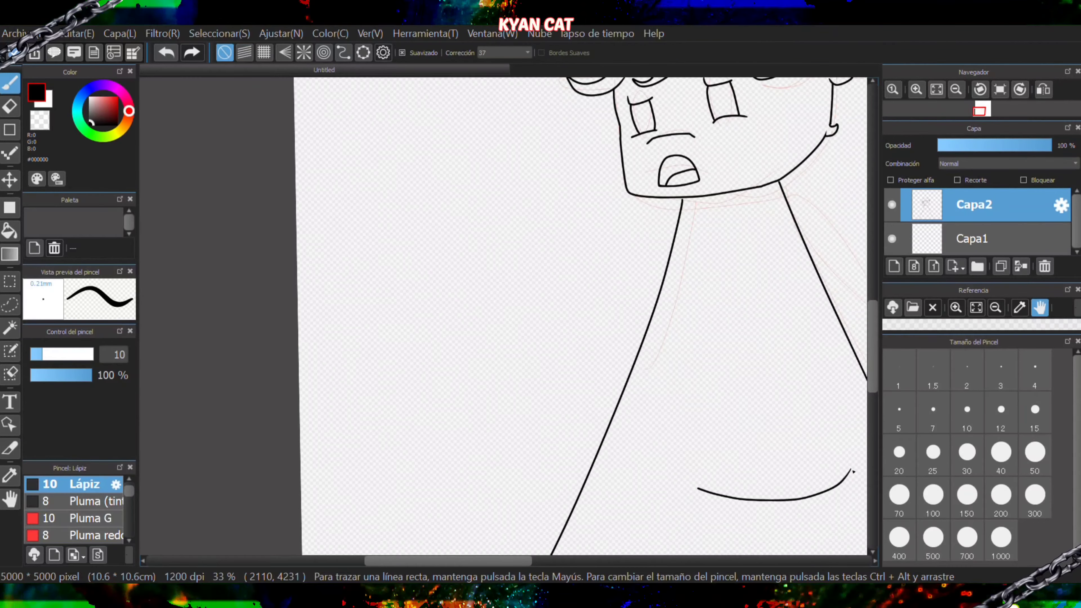
scroll(688, 468, down, 3)
scroll(662, 439, up, 2)
scroll(663, 439, down, 4)
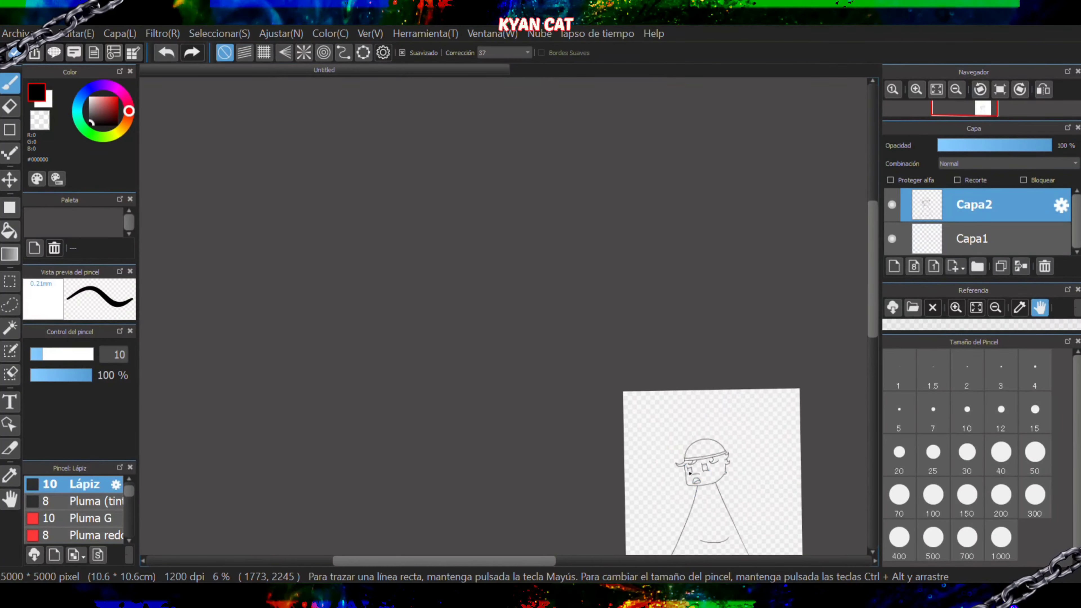
- Ink the two long sides of a strip hanging from the brim over the right cheek to below the jaw
scroll(703, 306, up, 5)
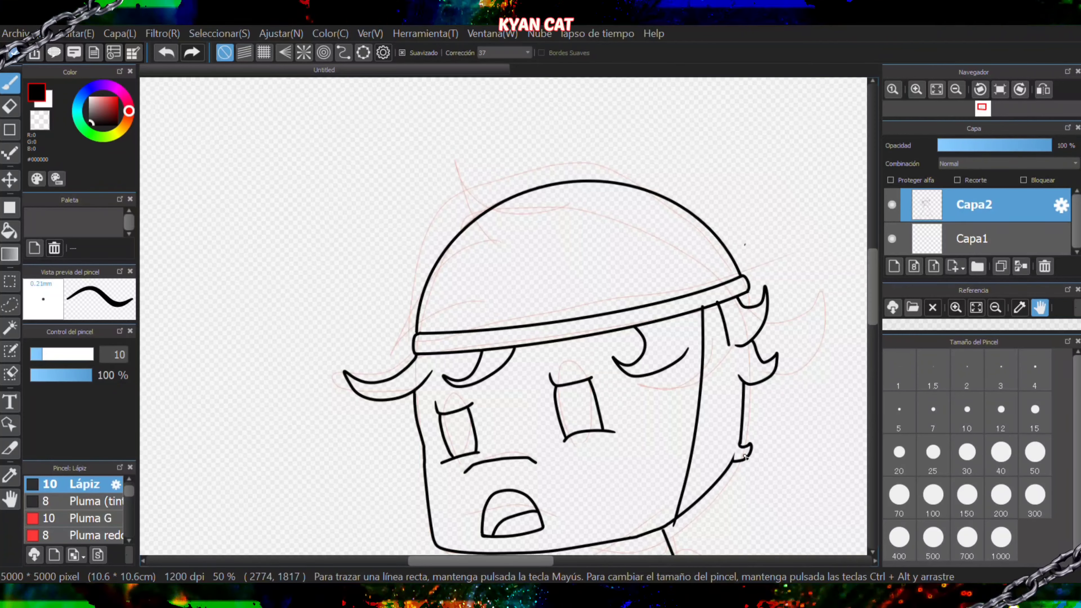
scroll(745, 456, down, 1)
scroll(632, 236, up, 2)
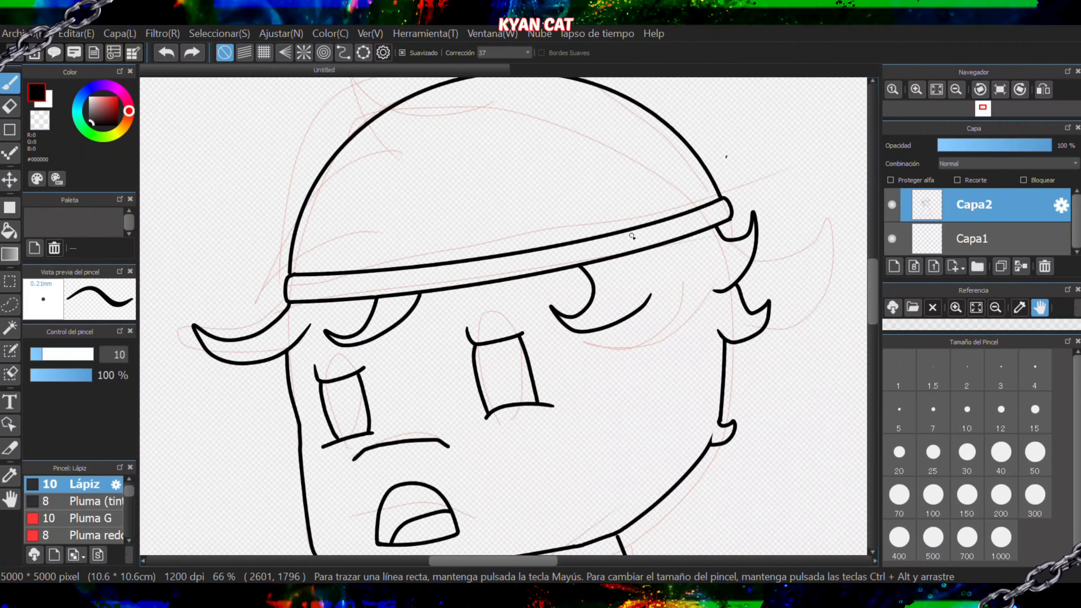
scroll(679, 392, down, 2)
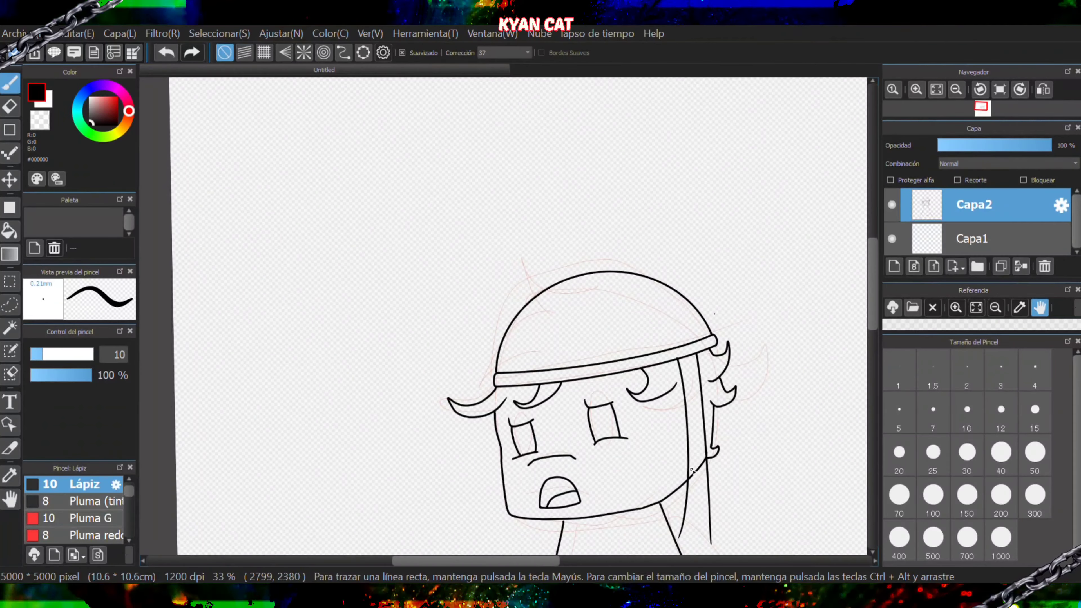
scroll(692, 470, up, 4)
scroll(483, 338, down, 2)
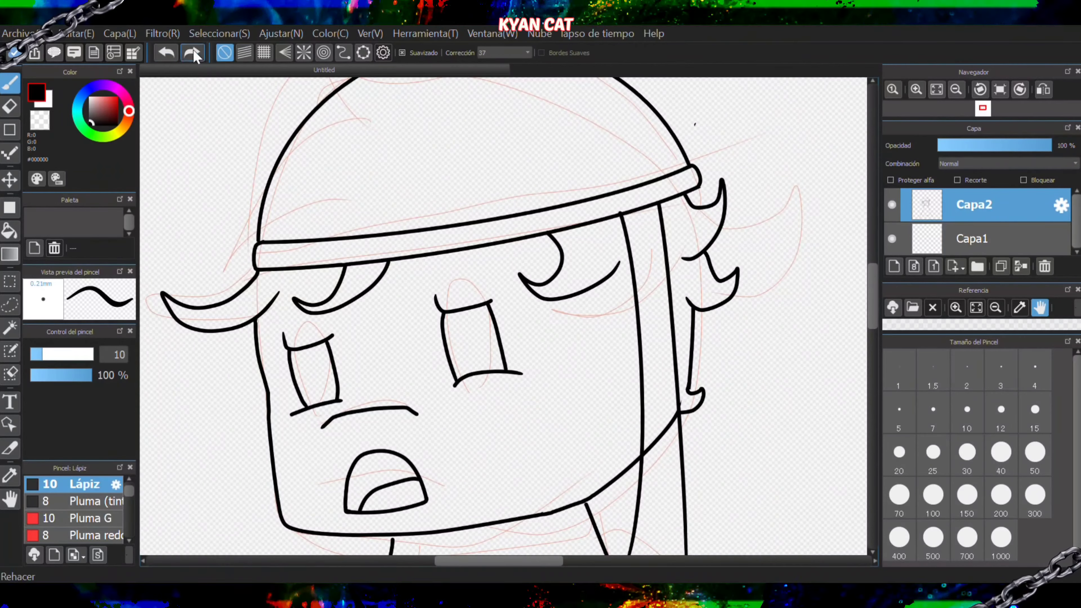
scroll(663, 302, down, 2)
- Close the strip's lower end with a slanted line and erase the overhanging line tips with the eraser at size 25
scroll(560, 272, up, 5)
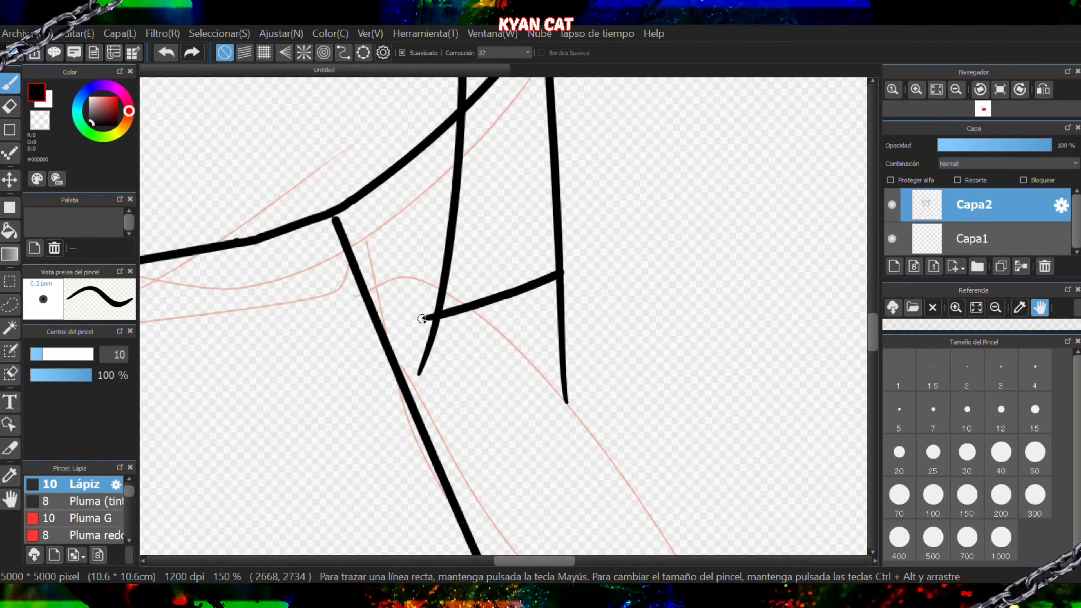
key(e)
drag(423, 365, 431, 364)
click(932, 452)
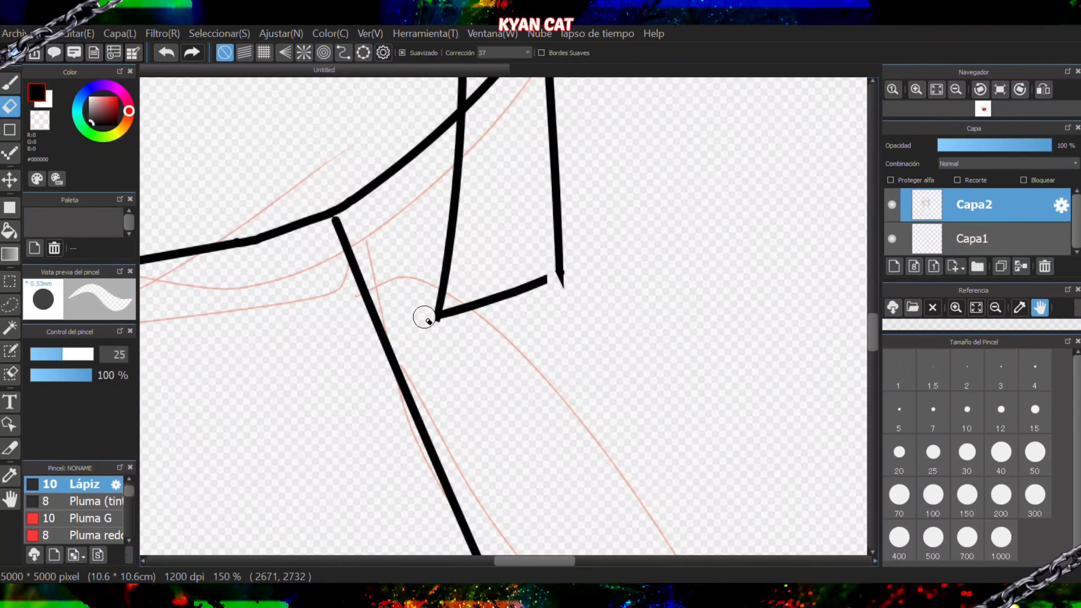
- Reconnect the open lower right corner of the hanging strip with a rounded pencil stroke
key(b)
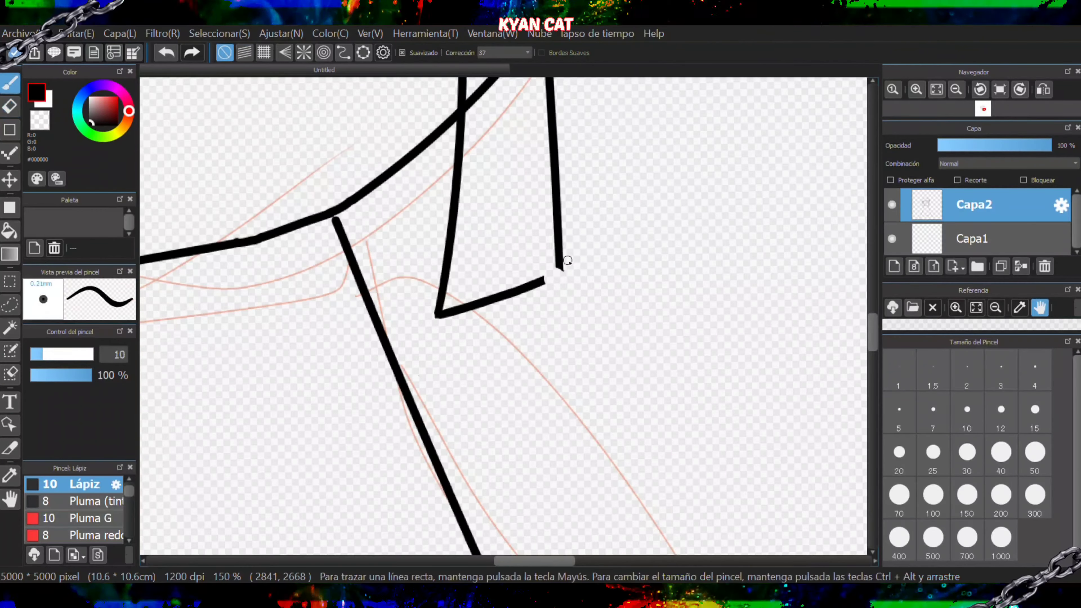
scroll(562, 273, up, 6)
drag(400, 346, 533, 255)
scroll(401, 365, down, 5)
scroll(339, 265, down, 1)
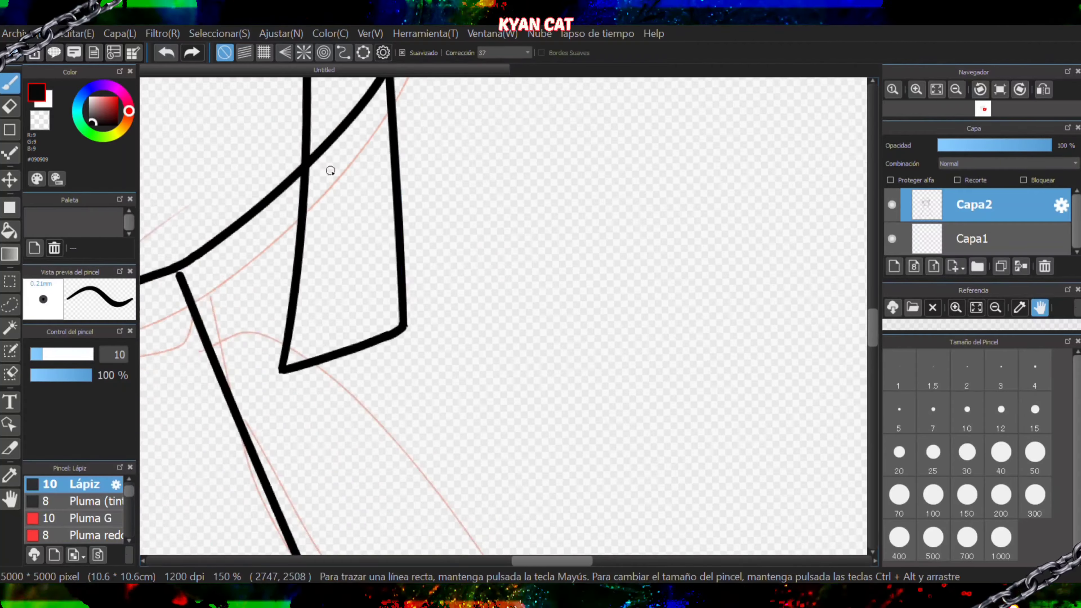
- Erase the part of the jaw line that crosses inside the hanging strip, cleaning the leftovers along its right edge
scroll(352, 77, up, 3)
key(e)
drag(353, 179, 428, 149)
key(ctrl+z)
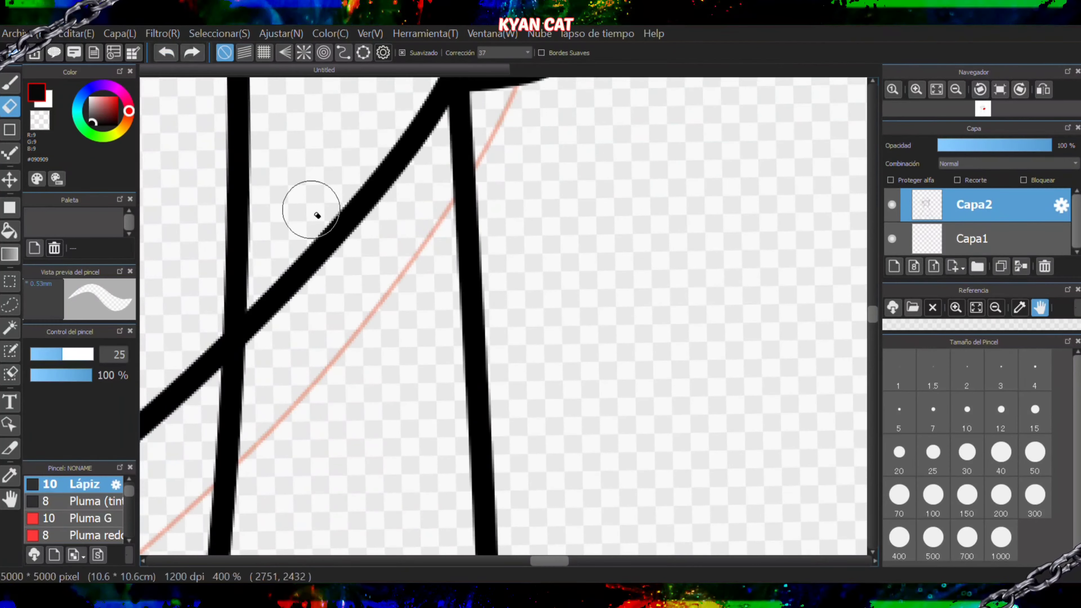
mouse_move(307, 210)
mouse_down()
mouse_move(283, 291)
mouse_move(356, 231)
mouse_move(433, 107)
mouse_up()
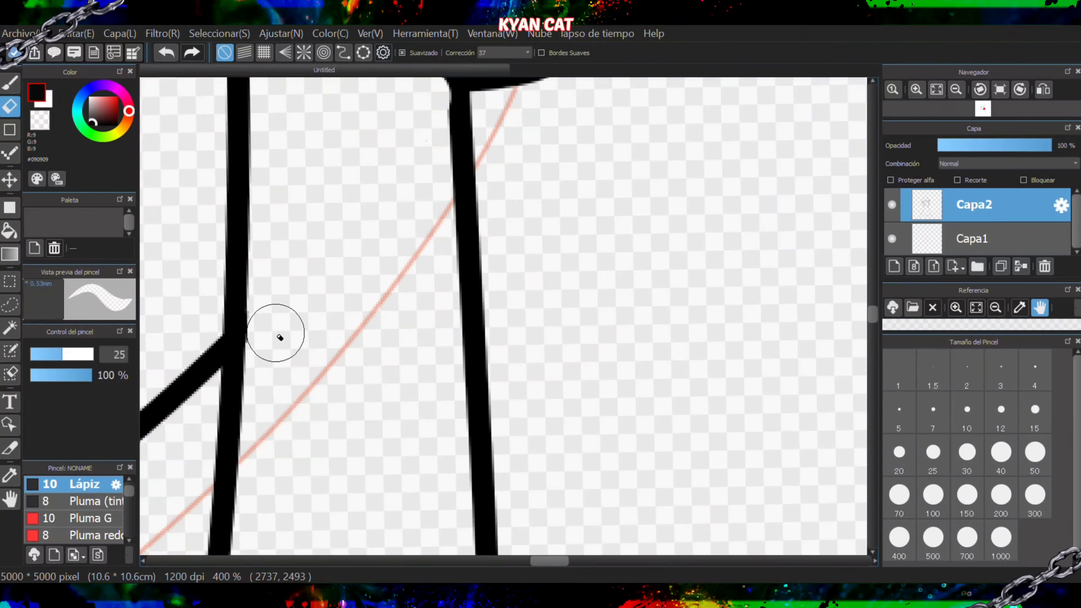
scroll(367, 235, down, 2)
scroll(407, 125, up, 4)
drag(357, 244, 357, 282)
drag(504, 123, 503, 149)
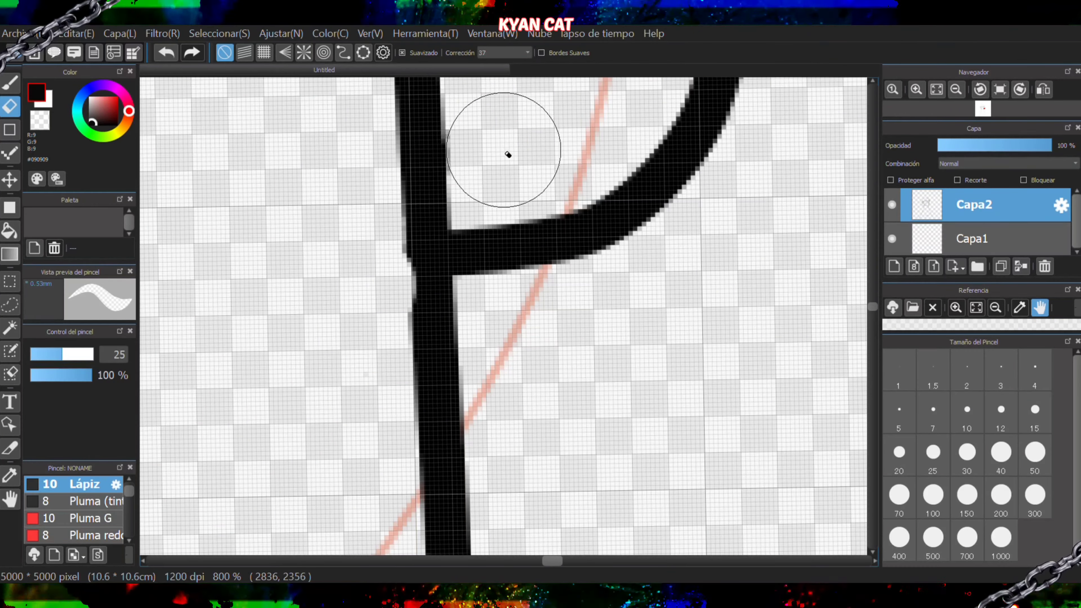
- Patch the nicked right line of the strip with the pencil where the small cheek lock meets it
key(b)
drag(424, 222, 419, 289)
click(167, 52)
scroll(412, 256, up, 3)
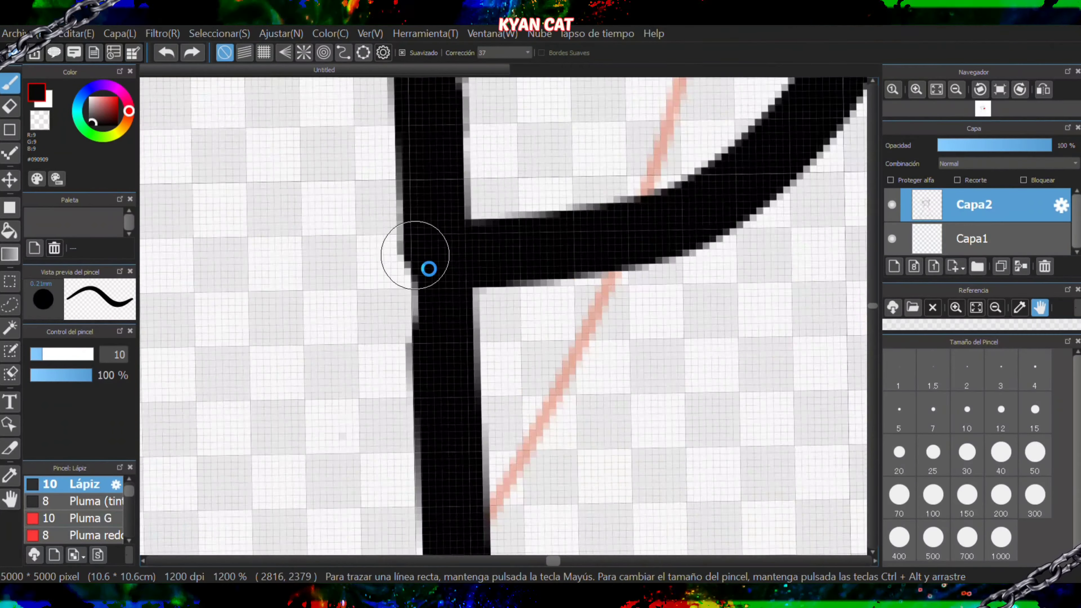
drag(447, 254, 464, 438)
scroll(468, 425, down, 4)
scroll(473, 426, up, 2)
scroll(429, 478, down, 7)
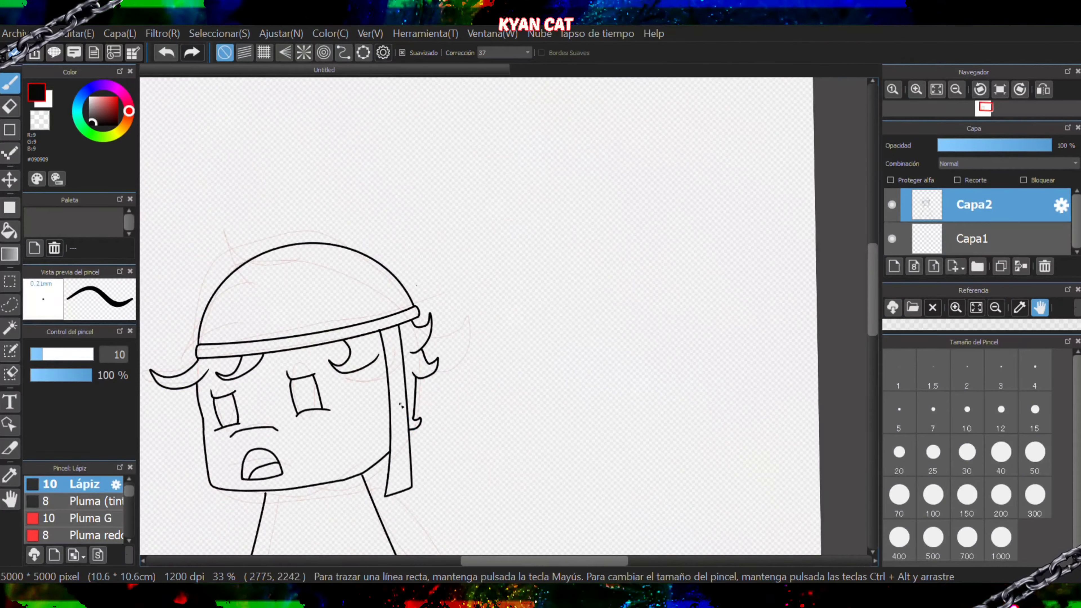
scroll(449, 188, up, 8)
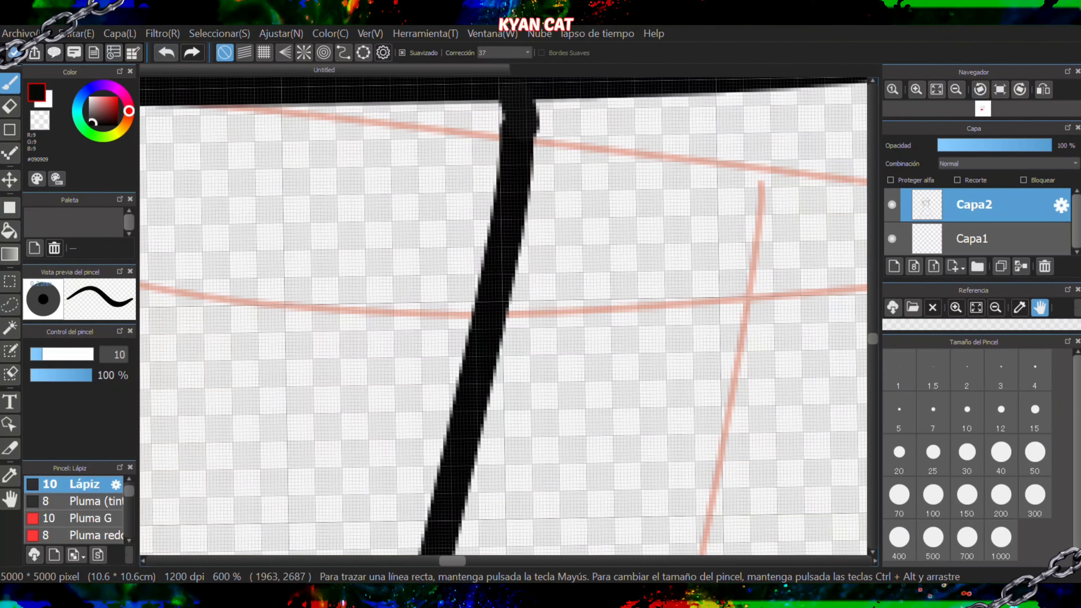
scroll(449, 145, down, 7)
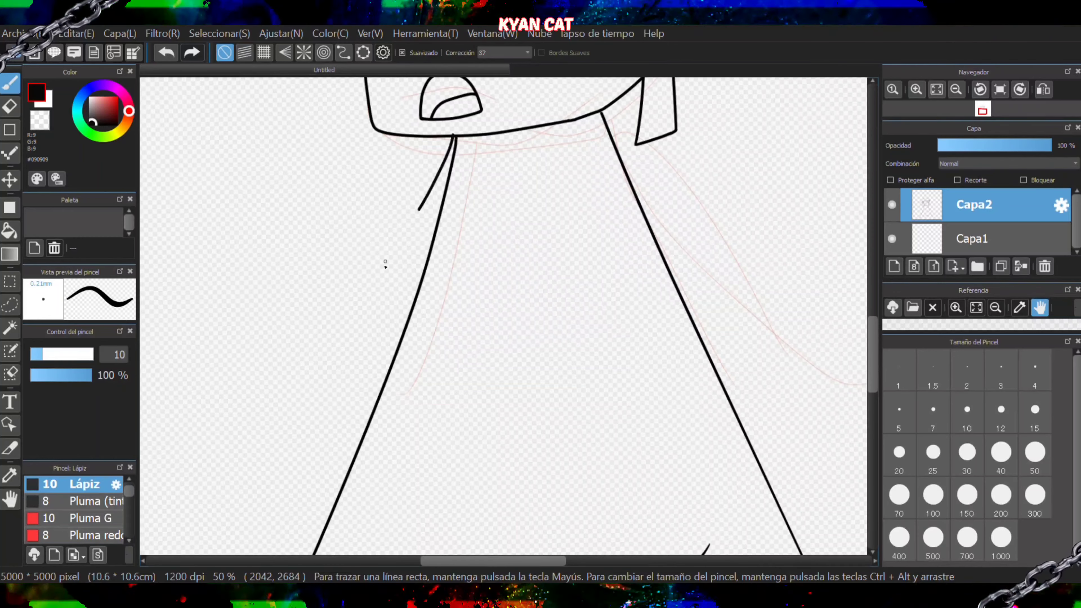
scroll(385, 264, down, 2)
drag(365, 365, 371, 543)
scroll(324, 398, down, 2)
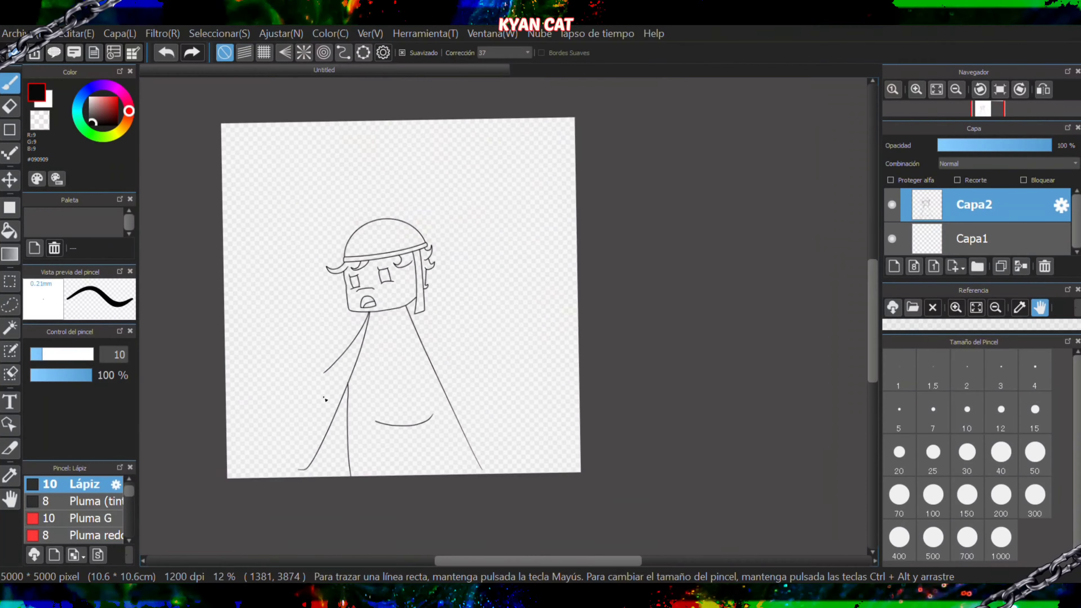
scroll(271, 255, up, 10)
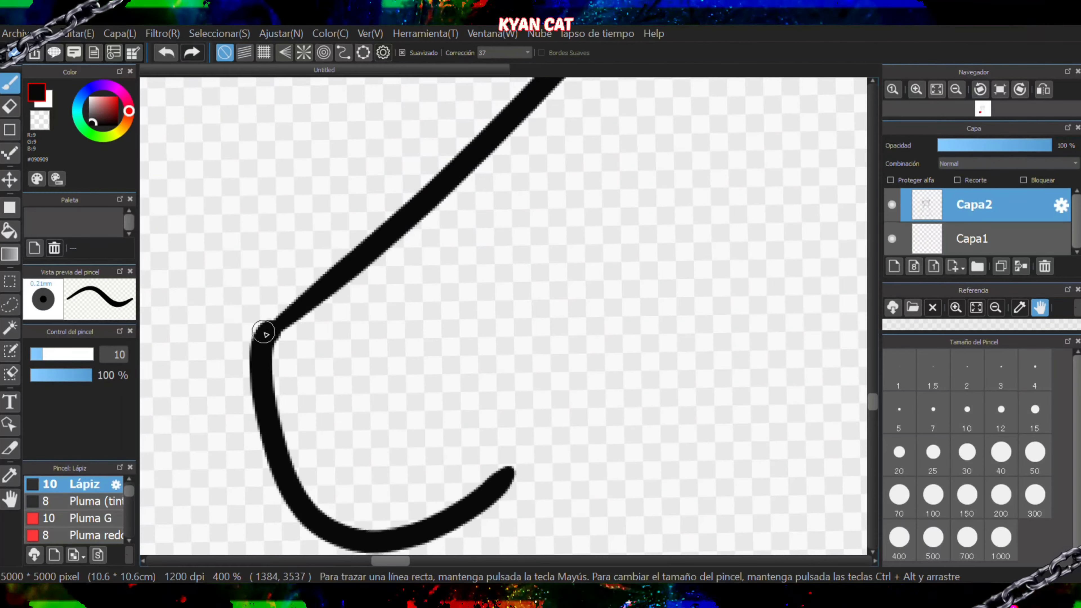
scroll(300, 432, up, 2)
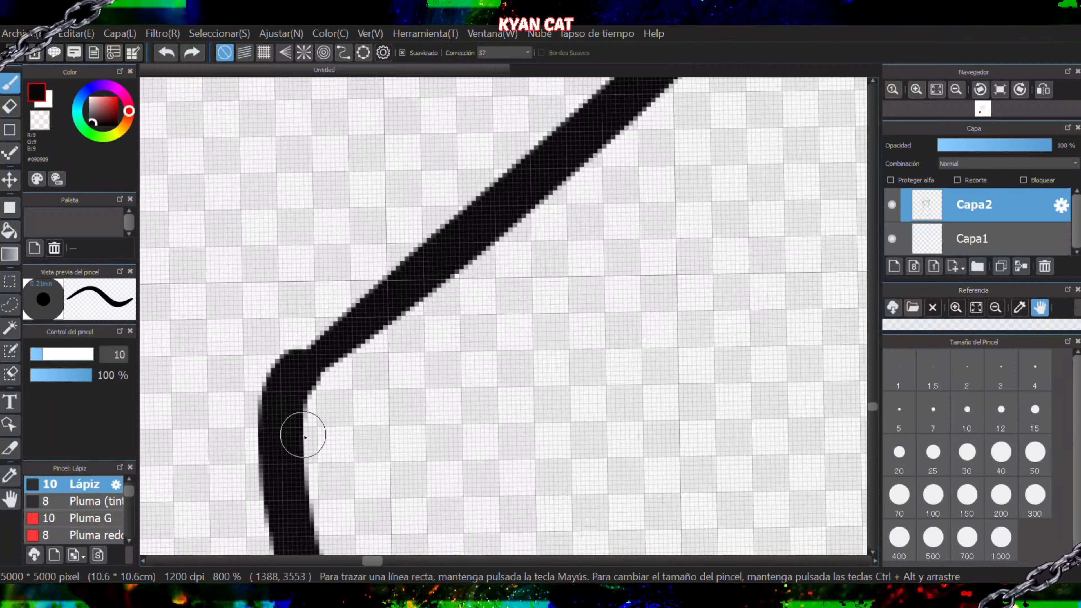
drag(318, 352, 462, 276)
click(166, 52)
click(166, 52)
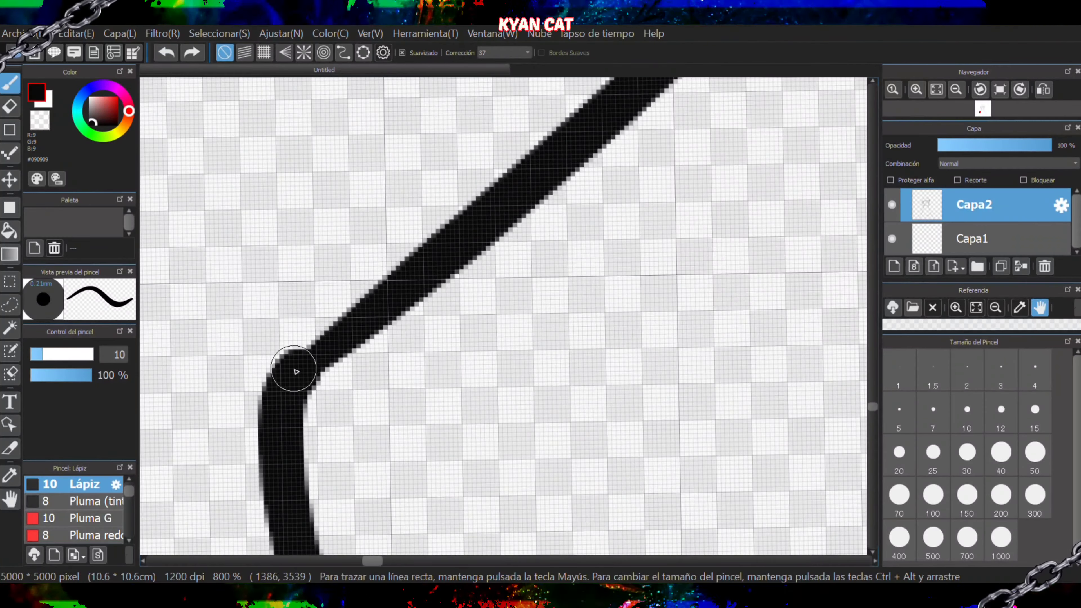
scroll(296, 372, up, 1)
drag(290, 367, 462, 234)
scroll(468, 225, down, 4)
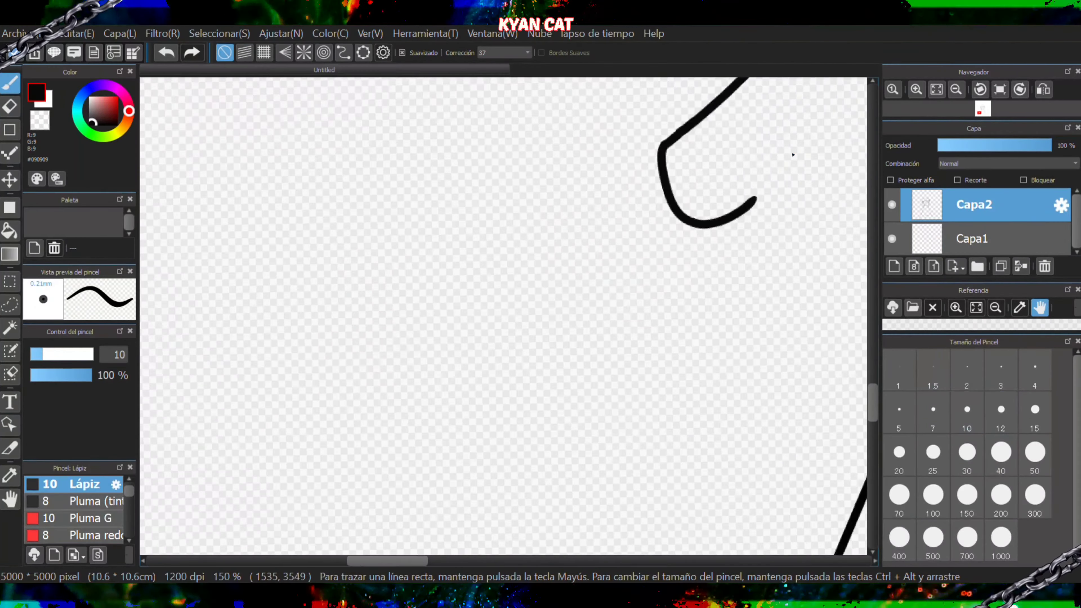
click(935, 90)
scroll(530, 313, up, 1)
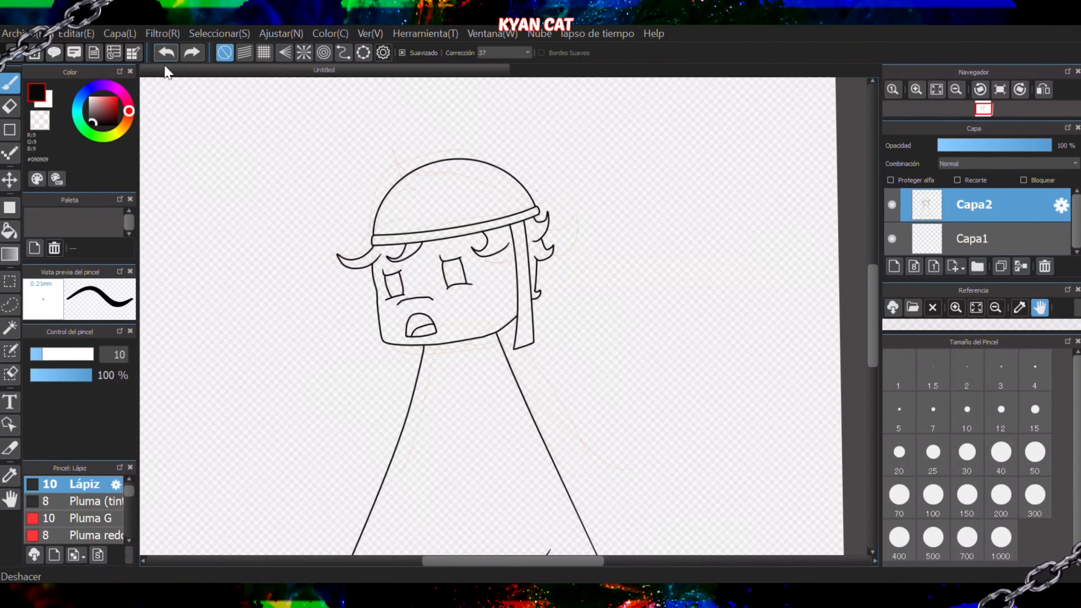
- Draw two rounded legs below the belly curve, running their outer lines up to the sides of the body
scroll(467, 530, down, 1)
scroll(506, 490, up, 3)
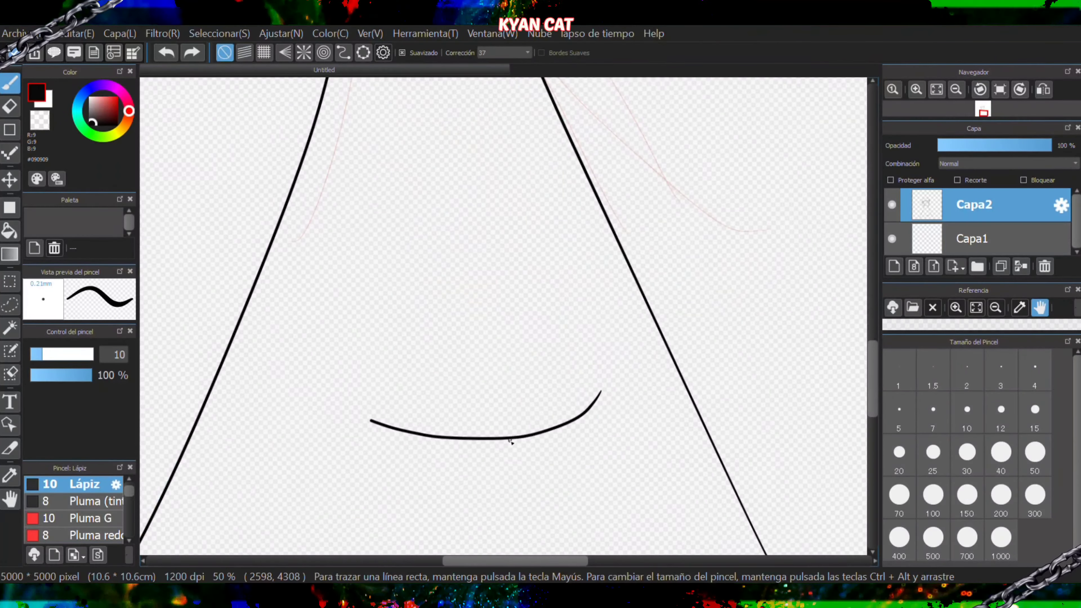
scroll(555, 263, down, 4)
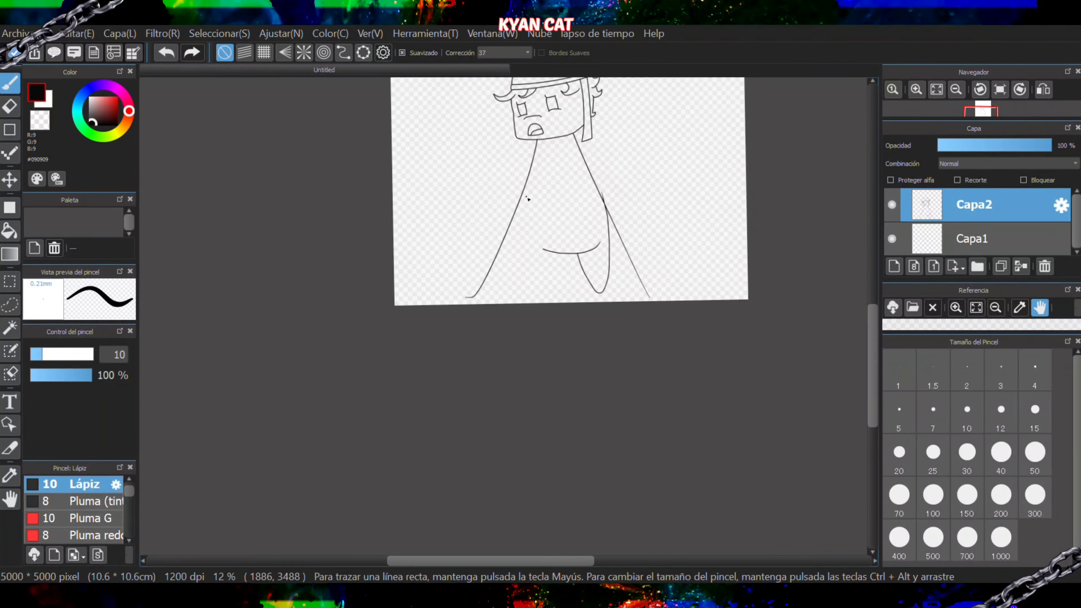
scroll(560, 251, down, 1)
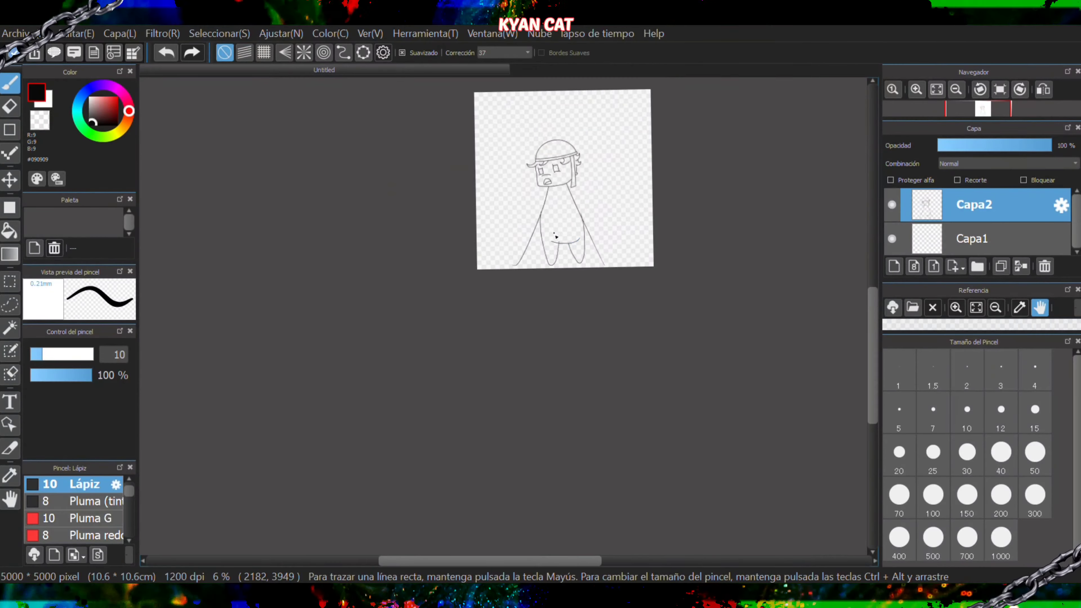
scroll(526, 174, up, 3)
- Erase the flared body lines outside the legs and the leg tip poking above the belly curve, using the eraser at size 150
key(e)
click(963, 494)
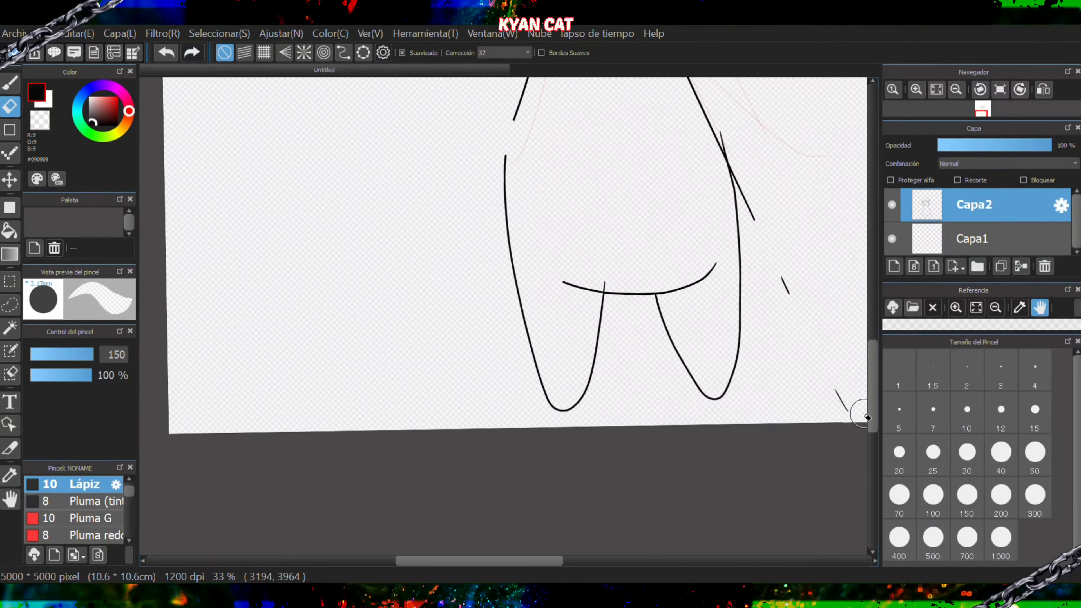
scroll(603, 345, up, 3)
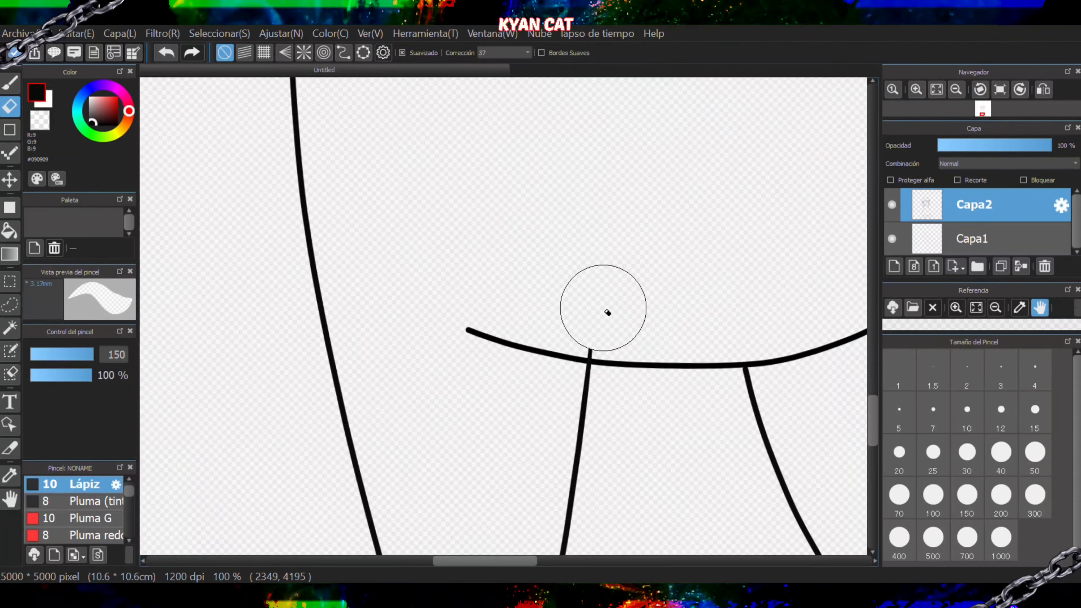
scroll(583, 324, up, 2)
click(619, 301)
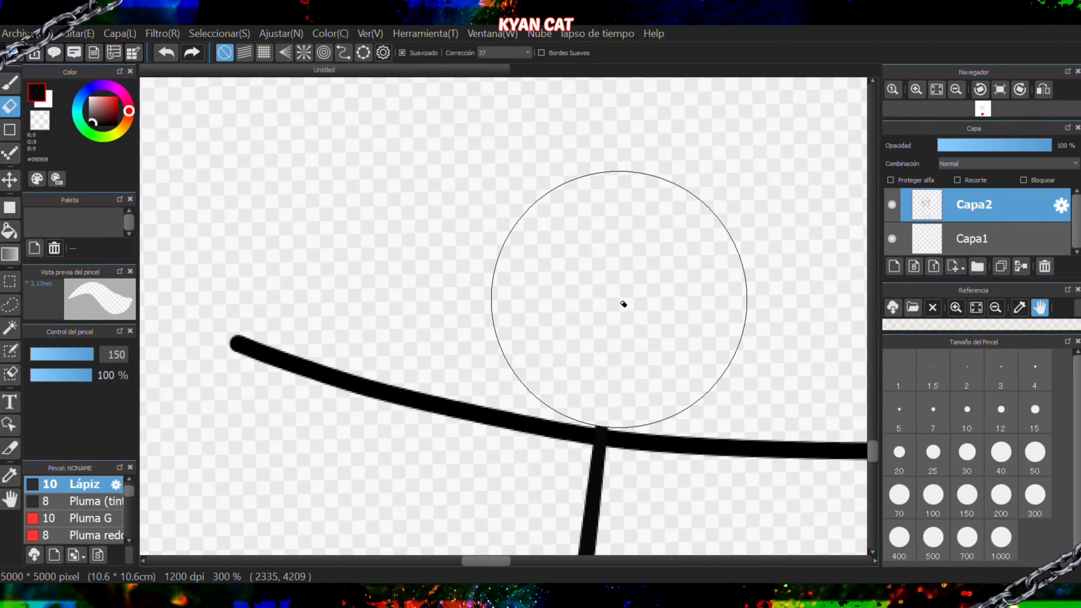
scroll(620, 255, down, 9)
scroll(632, 237, up, 3)
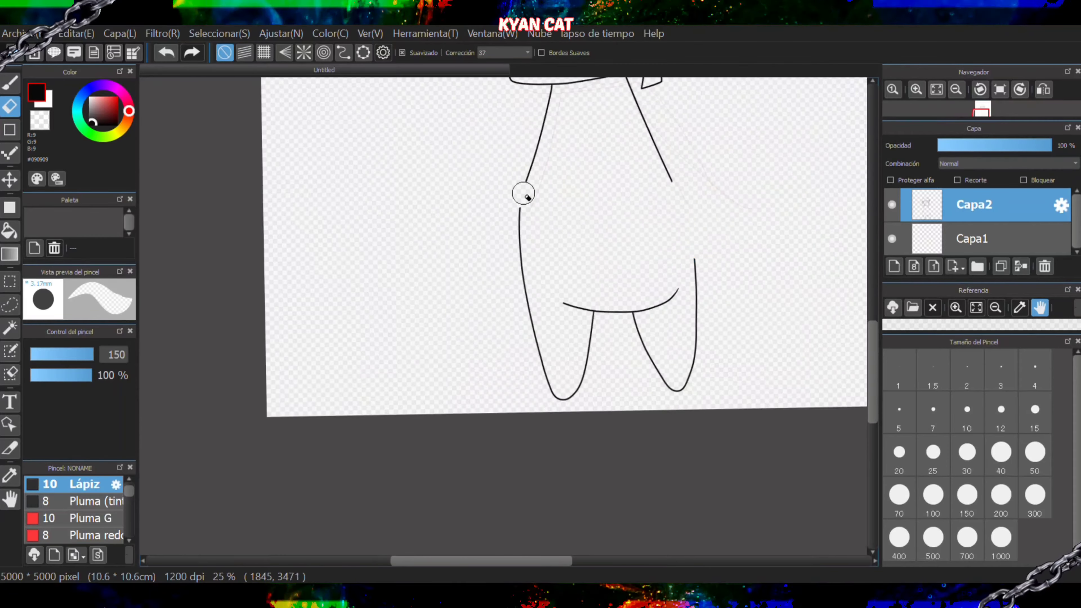
scroll(506, 201, down, 1)
key(b)
scroll(508, 204, up, 5)
scroll(574, 95, up, 3)
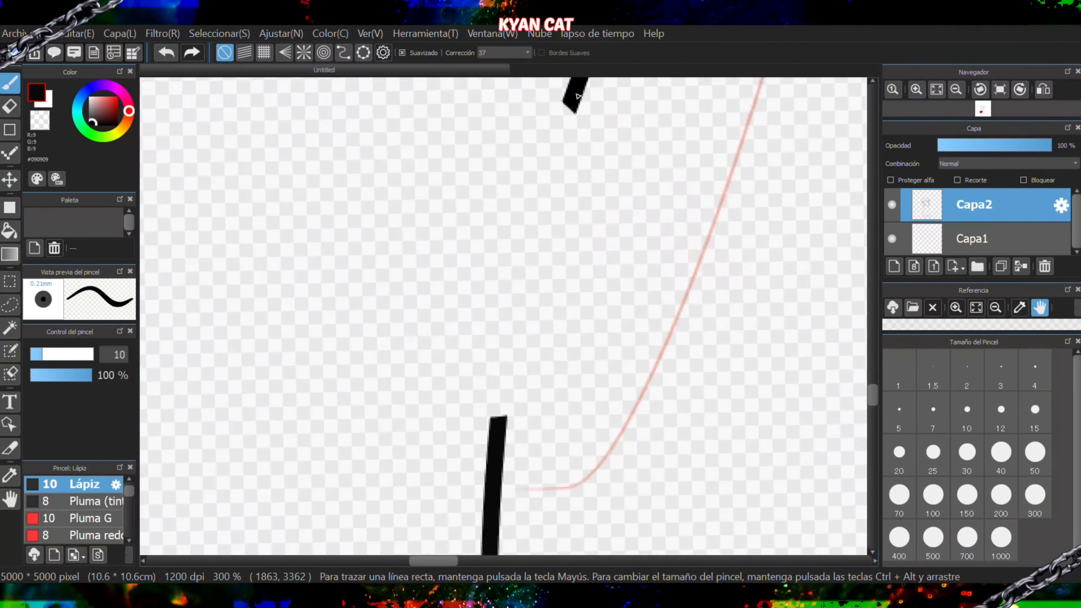
mouse_move(575, 96)
mouse_down()
mouse_move(513, 305)
mouse_move(457, 430)
mouse_move(455, 508)
mouse_move(483, 486)
mouse_up()
click(166, 53)
click(166, 52)
drag(510, 291, 569, 111)
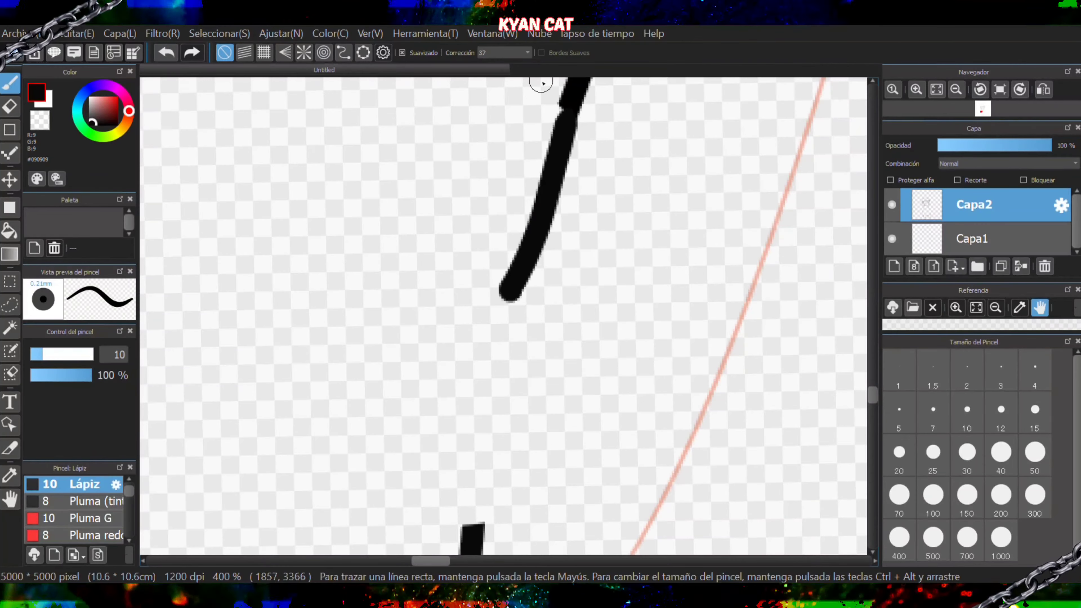
click(166, 52)
scroll(591, 106, up, 2)
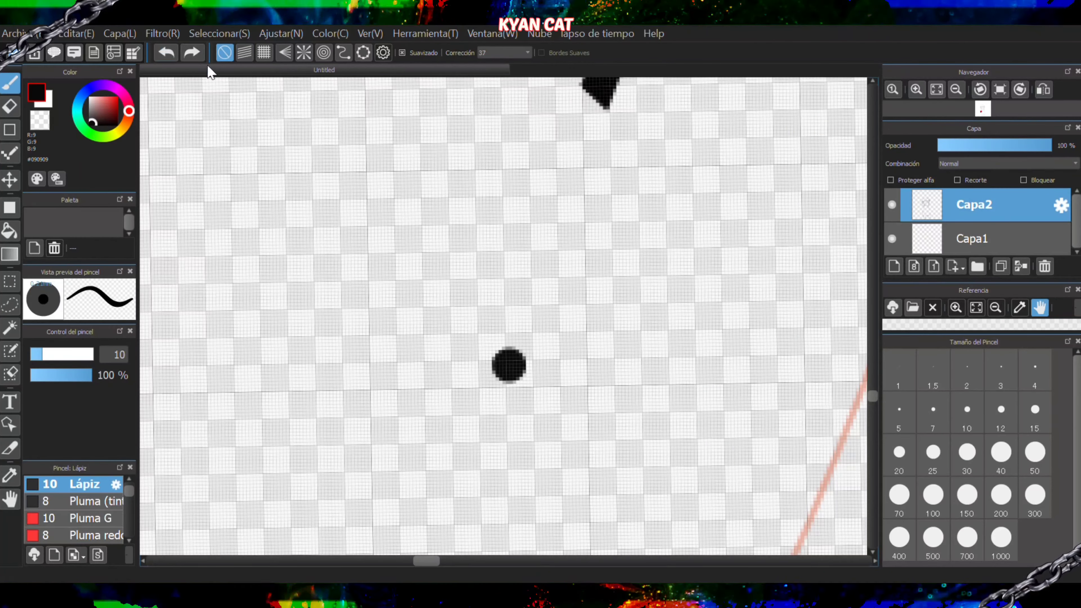
mouse_move(590, 97)
mouse_down()
mouse_move(512, 289)
mouse_move(498, 376)
mouse_up()
scroll(503, 370, down, 4)
click(167, 53)
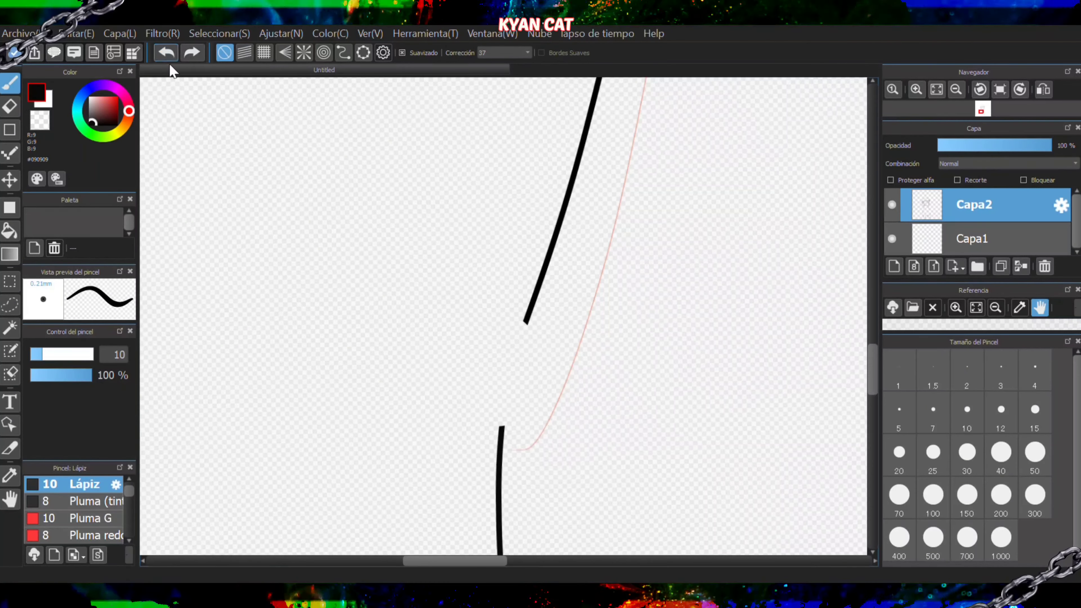
drag(505, 430, 523, 349)
key(ctrl+z)
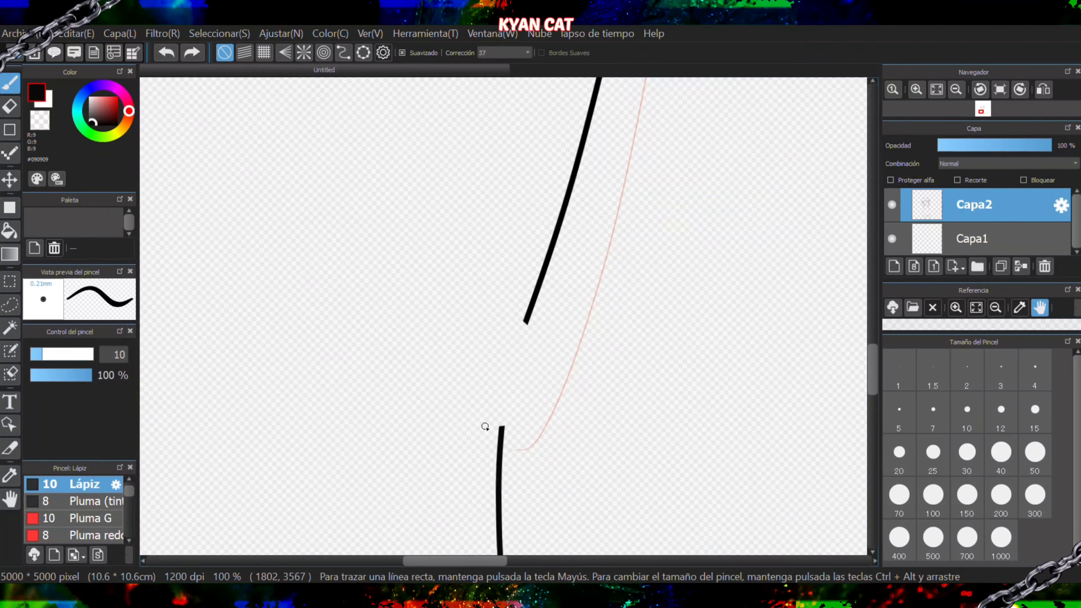
key(ctrl+y)
key(ctrl+z)
mouse_move(503, 400)
mouse_down()
mouse_move(540, 309)
mouse_move(500, 431)
mouse_up()
click(167, 53)
- Bridge the gap between the left body line and the left leg's outer line with the pencil
scroll(528, 355, up, 2)
scroll(571, 315, up, 3)
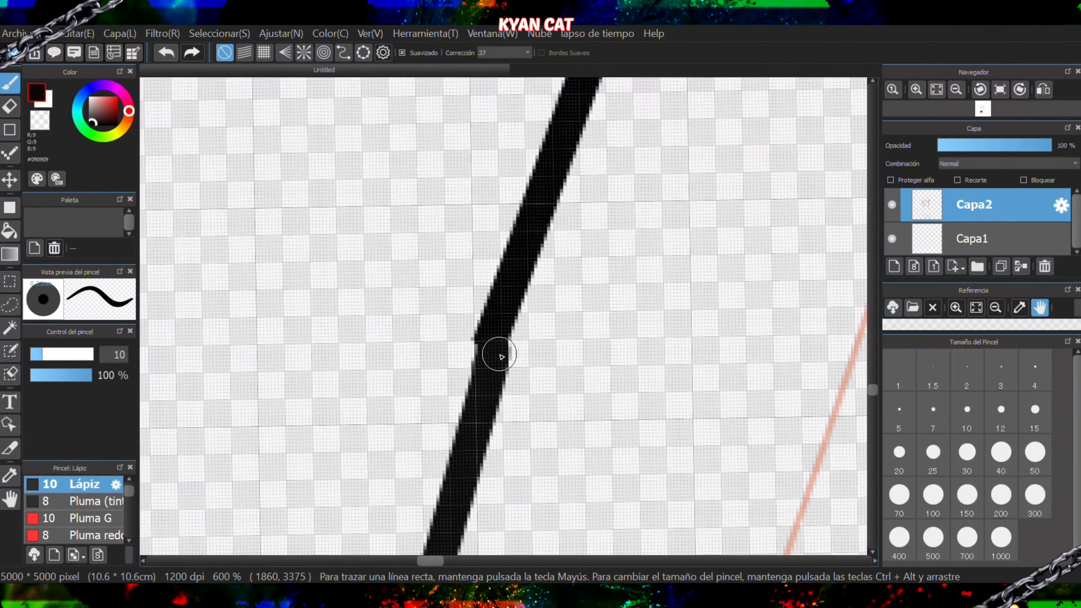
key(ctrl+z)
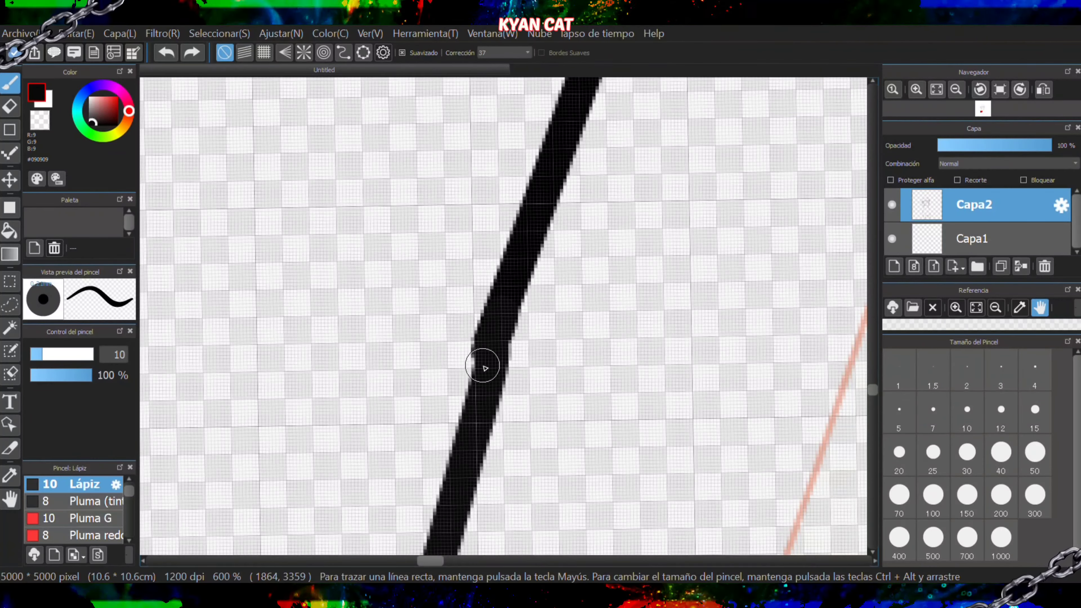
scroll(524, 239, down, 3)
scroll(497, 263, up, 7)
drag(497, 263, 478, 541)
scroll(532, 413, down, 13)
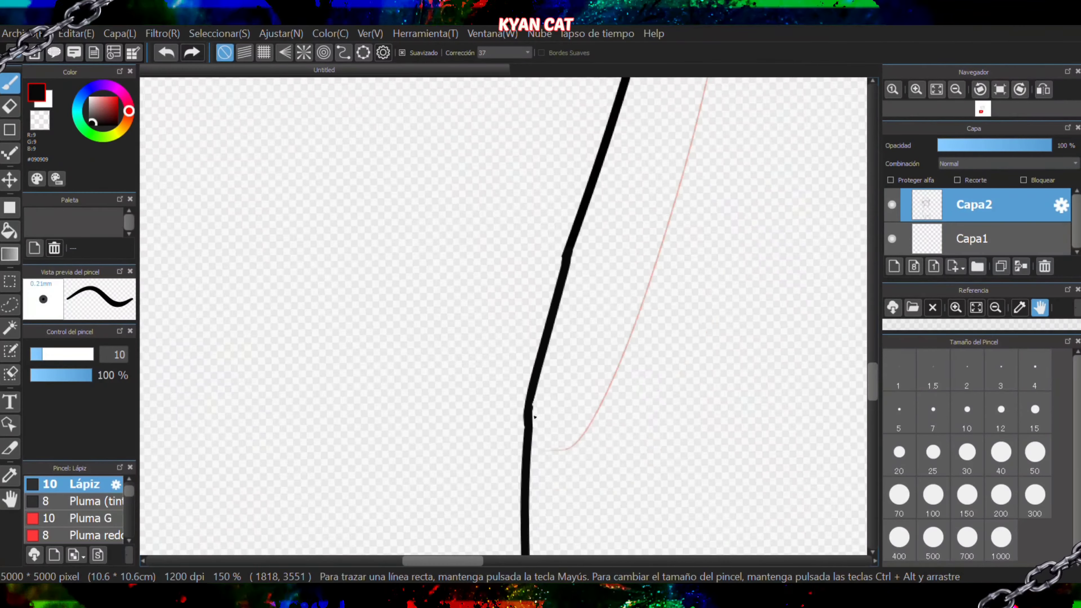
drag(738, 392, 724, 384)
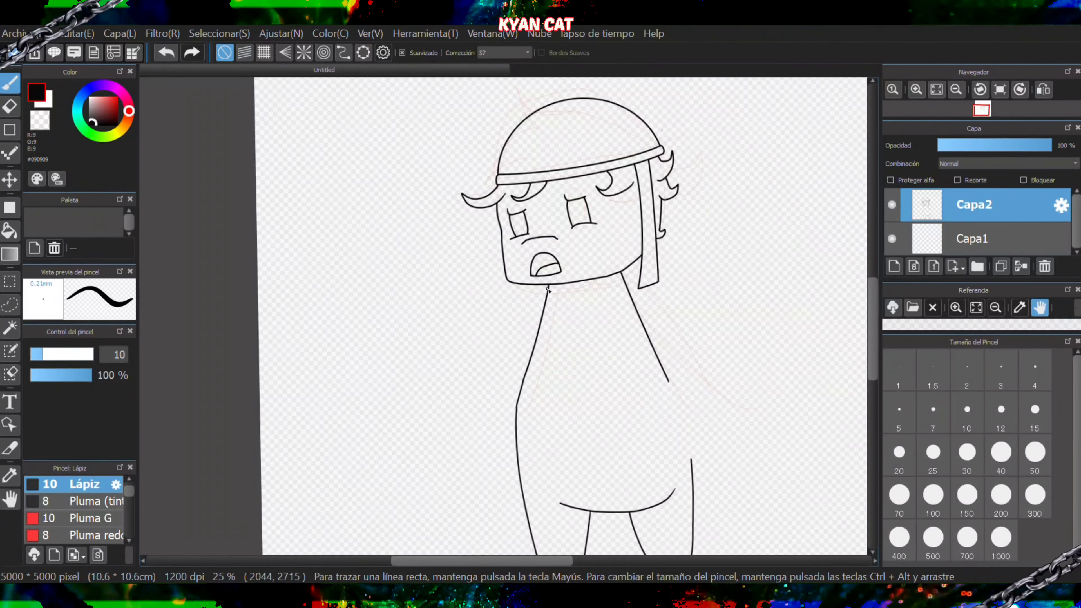
- Draw the left arm as two long slanted lines from the neck, closing its lower end with a rounded stroke at stroke correction 40
drag(548, 286, 461, 458)
mouse_move(557, 313)
mouse_down()
mouse_move(550, 365)
mouse_move(490, 496)
mouse_up()
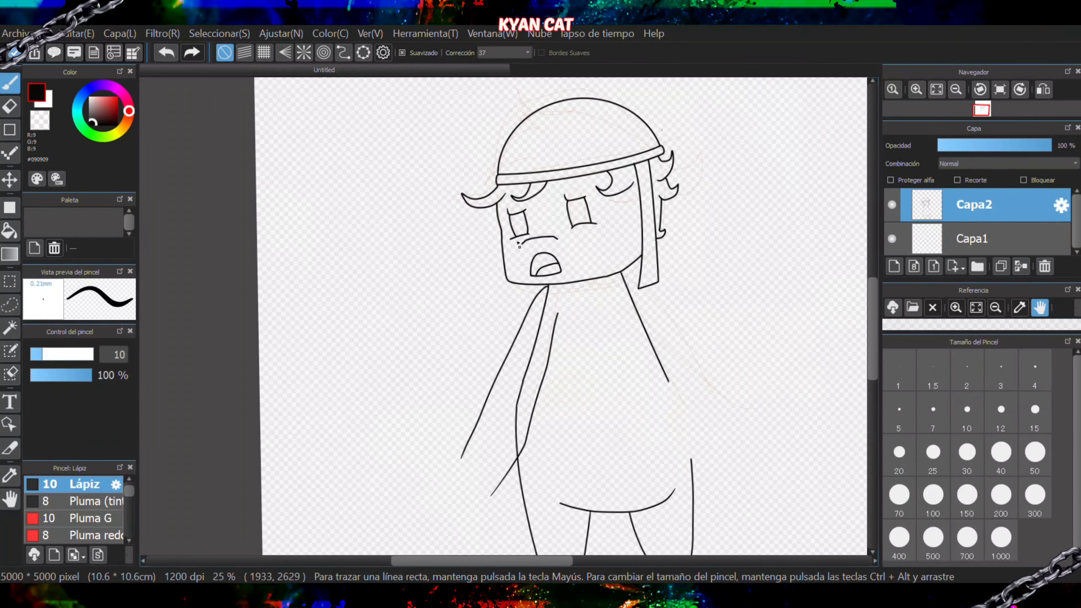
click(527, 53)
click(502, 178)
drag(461, 458, 491, 495)
scroll(464, 485, up, 6)
scroll(504, 331, up, 6)
mouse_move(472, 420)
mouse_down()
mouse_move(537, 287)
mouse_move(595, 111)
mouse_up()
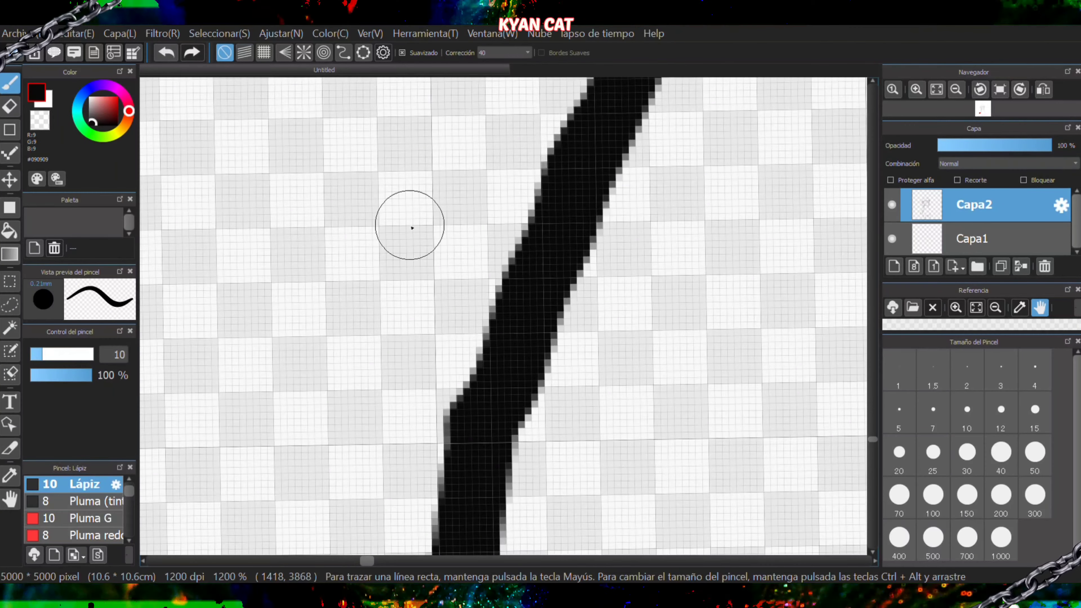
key(ctrl+z)
drag(473, 411, 553, 140)
key(ctrl+z)
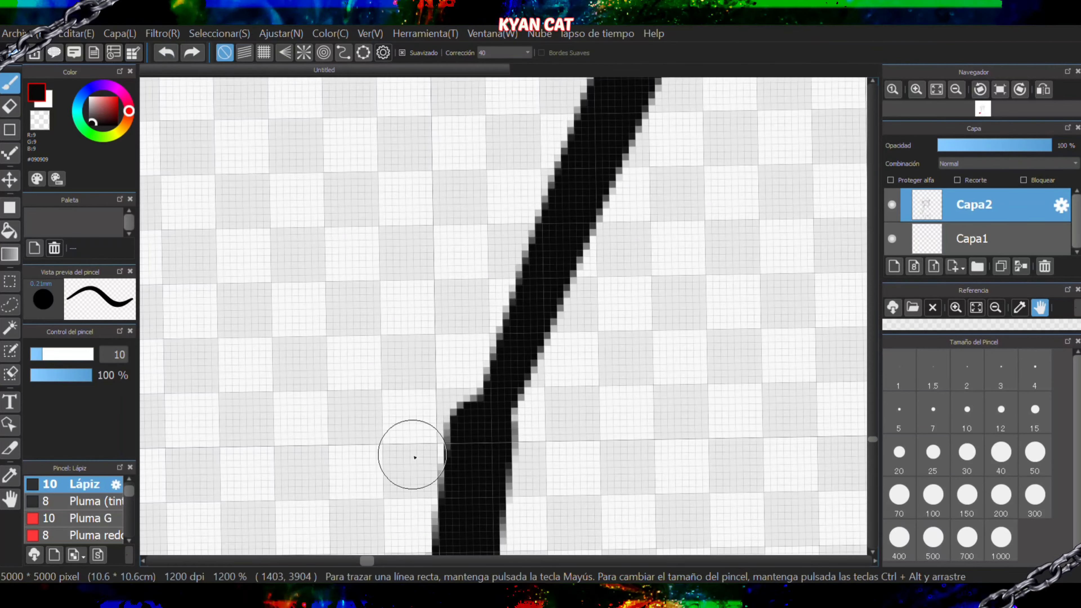
- Thicken the joint between the arm's outer line and its rounded end with the pencil, and trim the bump with the eraser
drag(473, 419, 598, 133)
scroll(506, 204, down, 2)
key(e)
mouse_move(487, 266)
mouse_down()
mouse_move(482, 295)
mouse_move(514, 258)
mouse_move(546, 179)
mouse_up()
key(b)
scroll(491, 312, up, 2)
scroll(542, 198, down, 5)
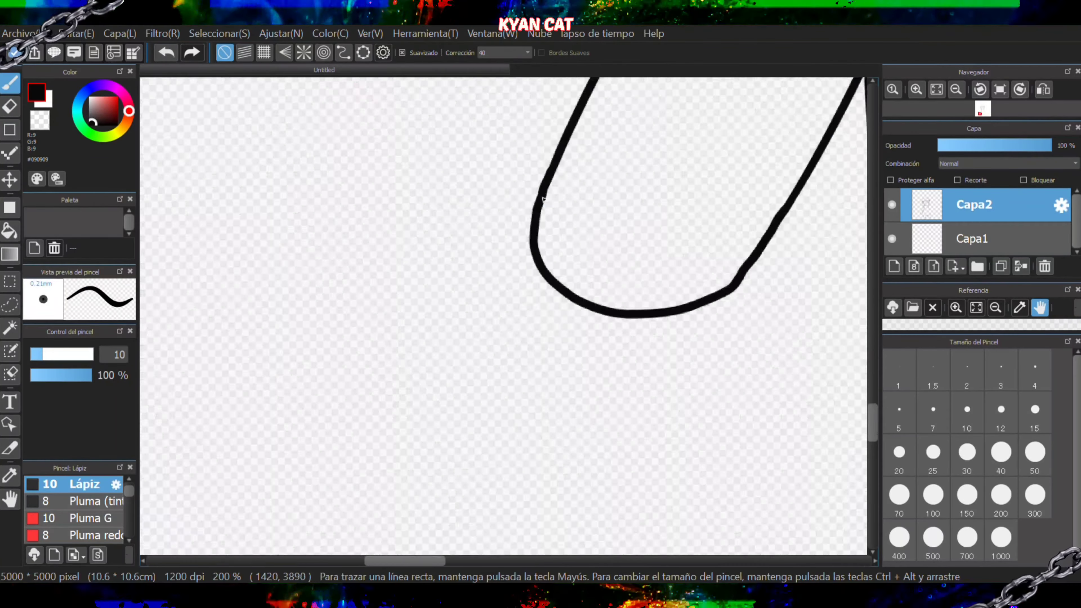
- Erase the lower part of the body line that crosses inside the left arm, using the eraser at size 50
scroll(543, 198, down, 5)
scroll(548, 137, up, 4)
key(e)
click(1029, 457)
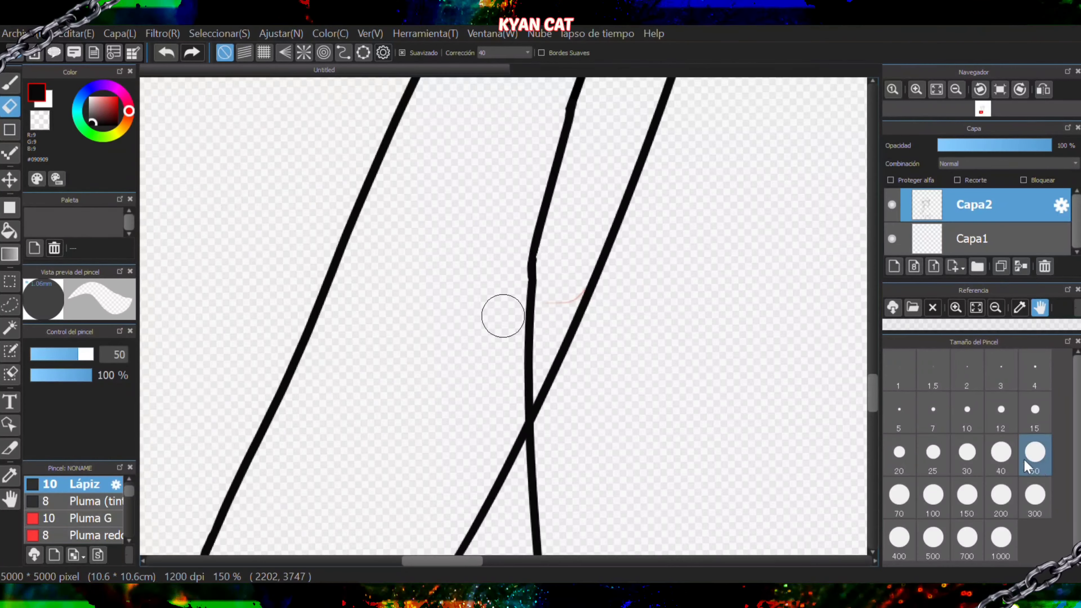
drag(530, 341, 560, 98)
scroll(435, 387, down, 5)
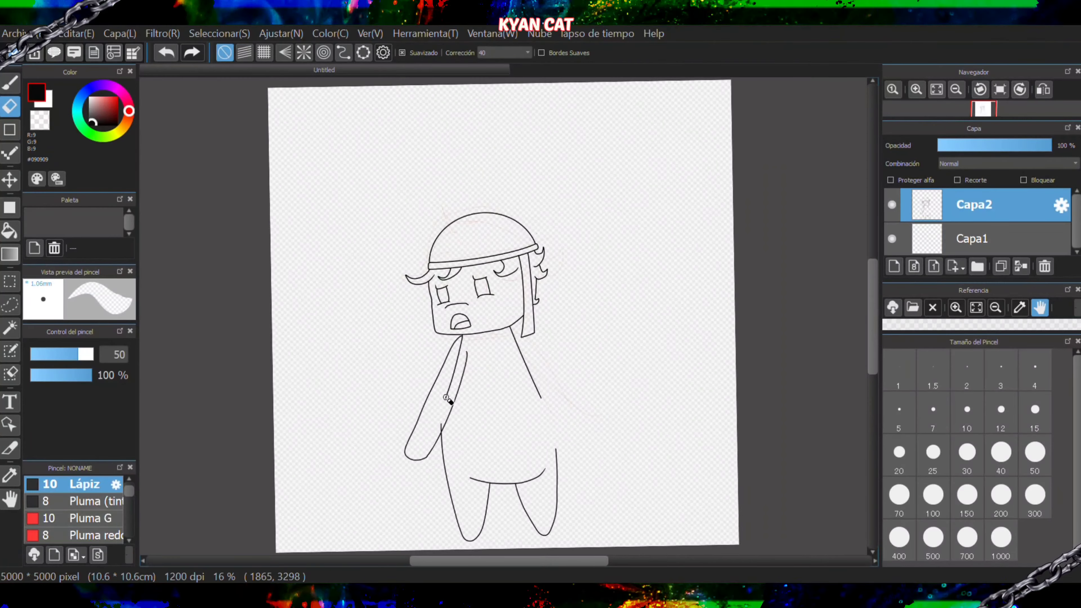
- Erase the remaining upper piece of the body line between the arm's two lines, up towards the chin
scroll(422, 410, up, 5)
scroll(494, 157, down, 5)
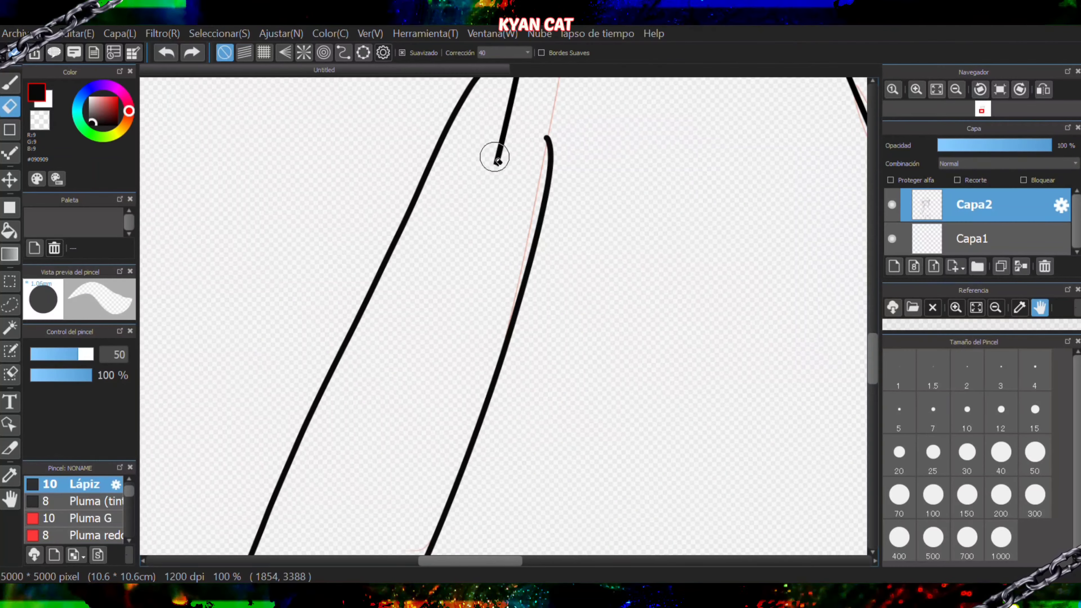
scroll(430, 258, up, 7)
drag(431, 258, 418, 304)
scroll(430, 279, down, 5)
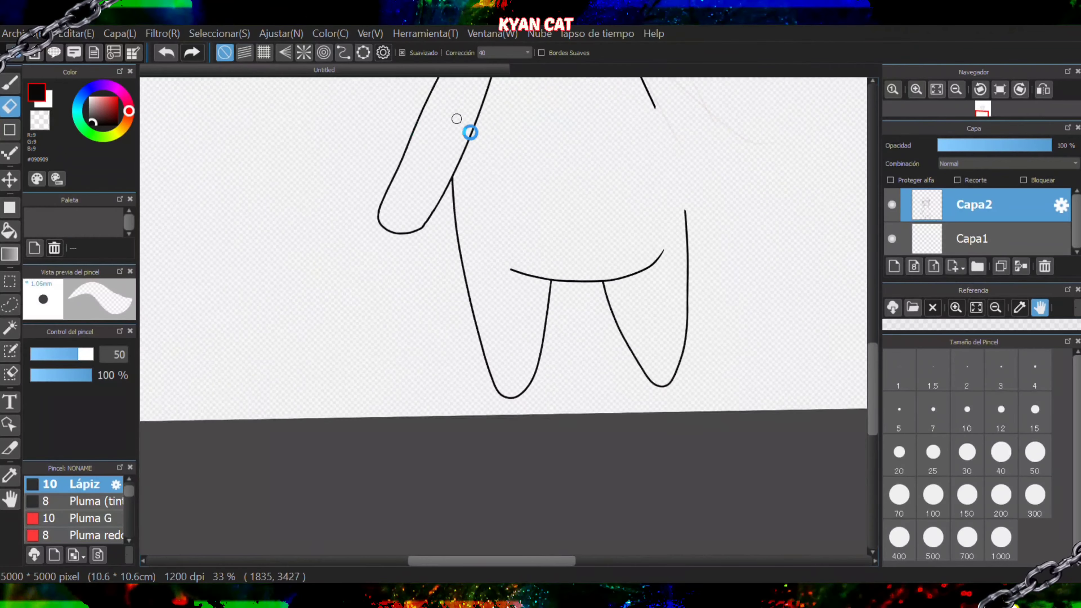
- Add a short pencil stroke under the chin at the top of the left arm, heading towards its inner line
scroll(419, 327, up, 4)
key(b)
scroll(433, 286, up, 3)
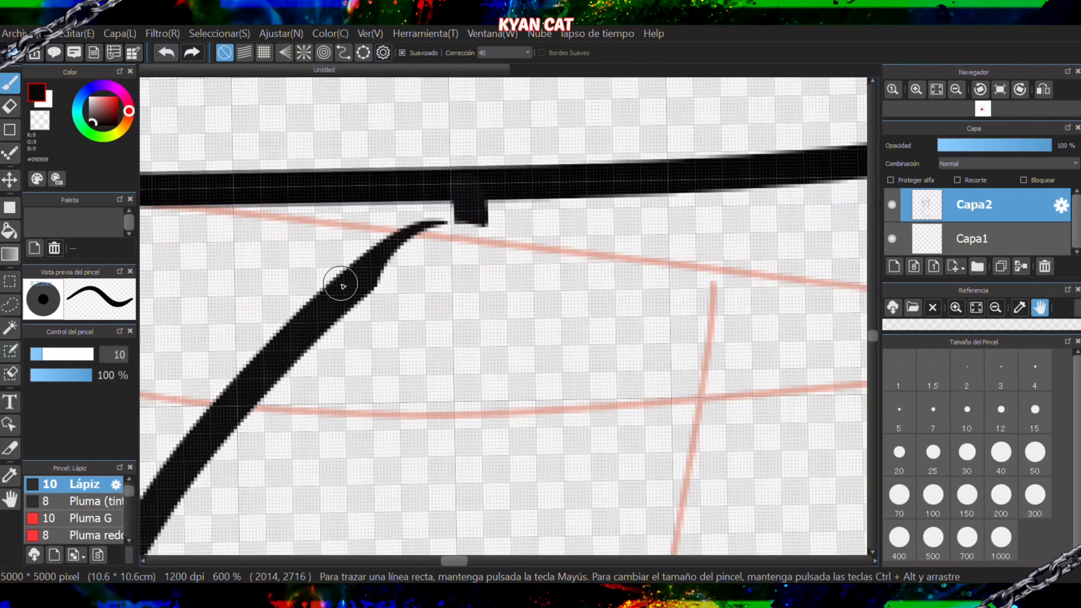
scroll(379, 187, down, 7)
drag(391, 194, 403, 209)
- Connect the right body line to the outer line of the right leg with the pencil
drag(529, 163, 625, 383)
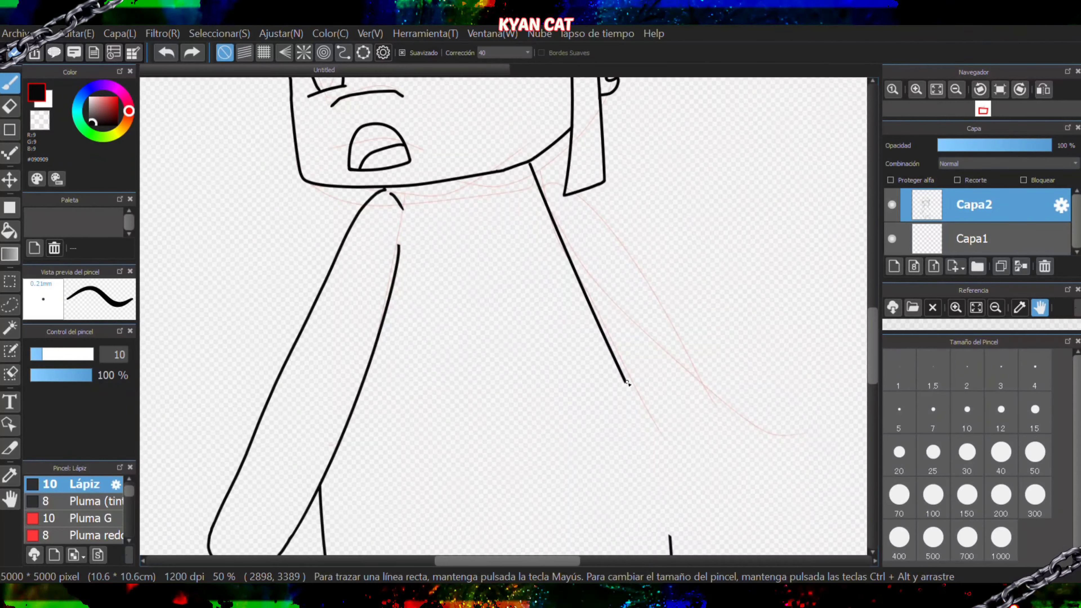
drag(670, 510, 670, 534)
scroll(681, 548, down, 3)
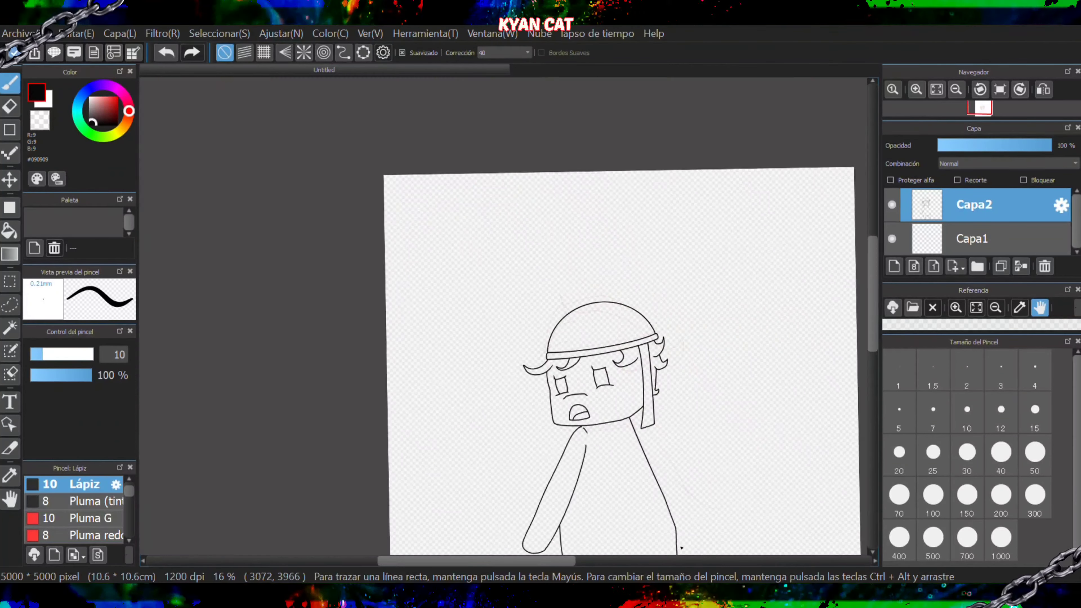
- Erase the rough piece connecting the right body line to the right leg at eraser size 50, and return to the pencil
scroll(681, 532, up, 4)
click(9, 106)
drag(449, 204, 485, 292)
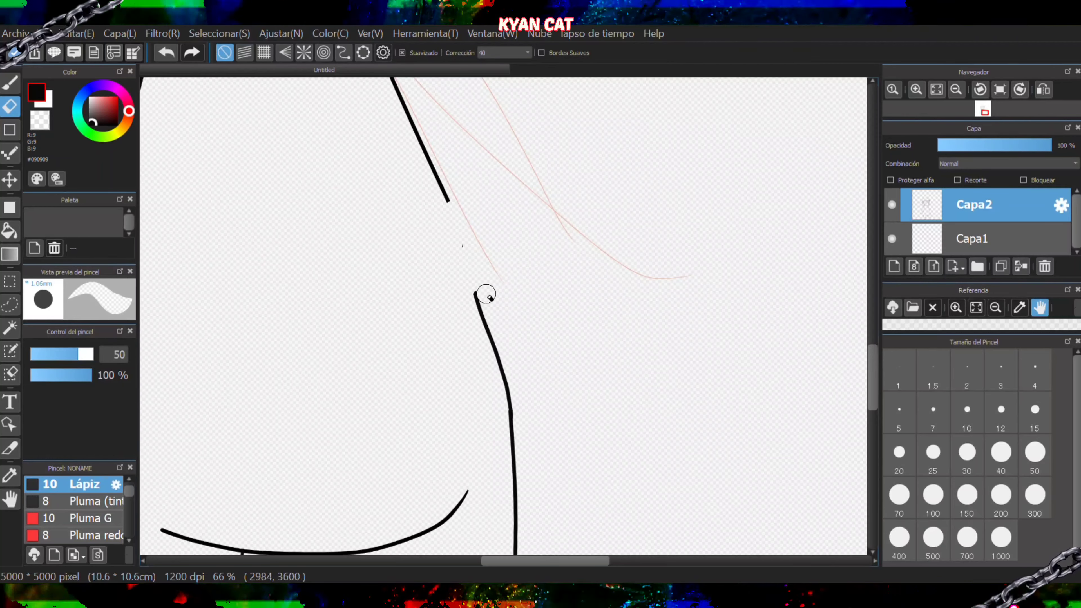
click(161, 56)
click(172, 54)
click(174, 54)
click(175, 59)
key(b)
scroll(523, 338, up, 3)
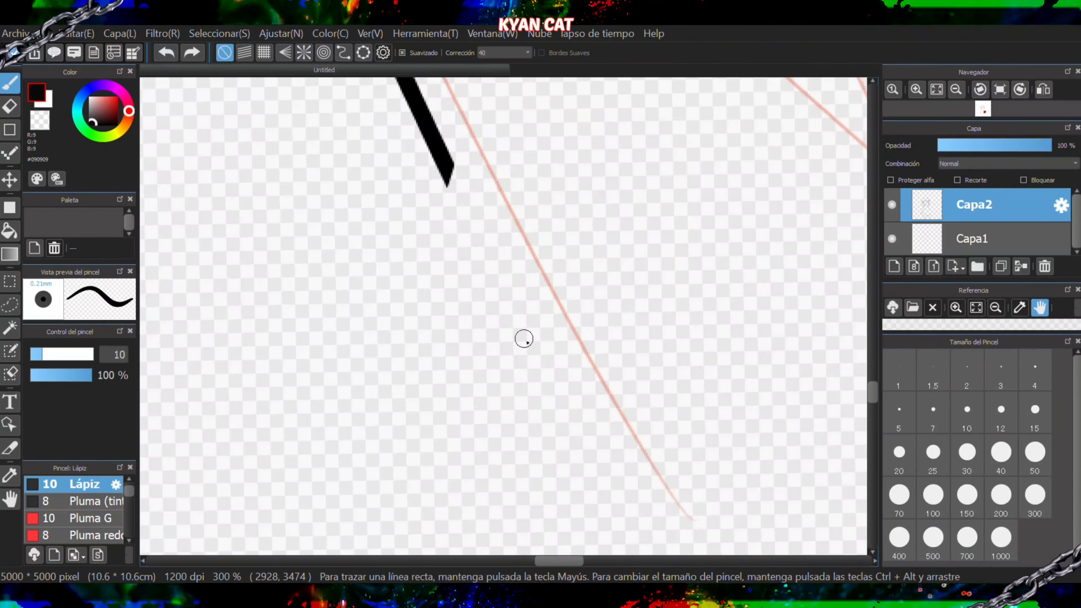
click(525, 340)
drag(498, 284, 526, 341)
scroll(531, 330, down, 2)
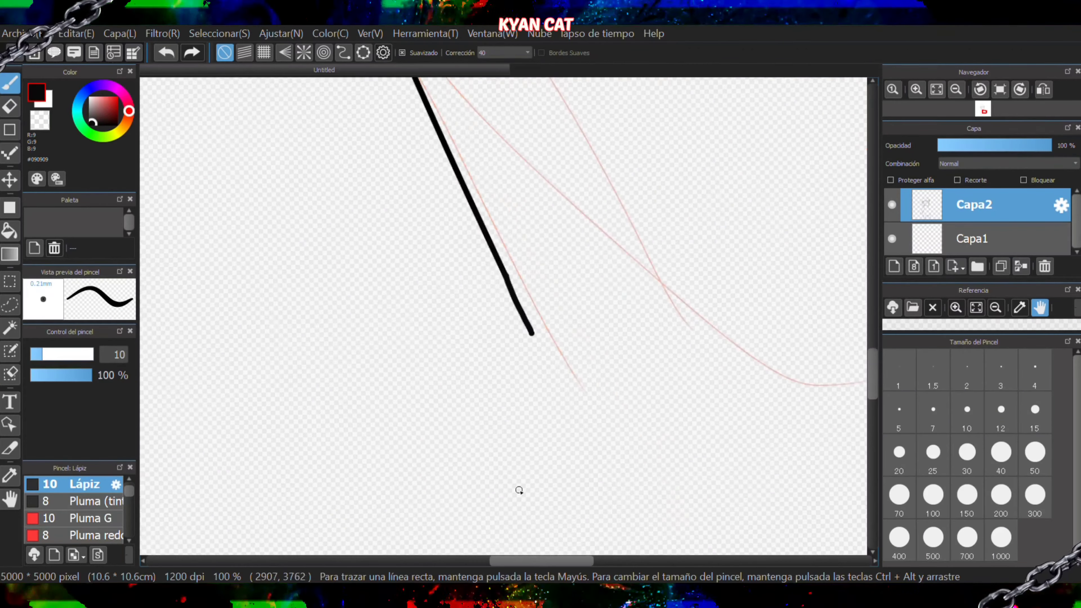
click(558, 464)
scroll(553, 452, up, 2)
drag(485, 95, 575, 466)
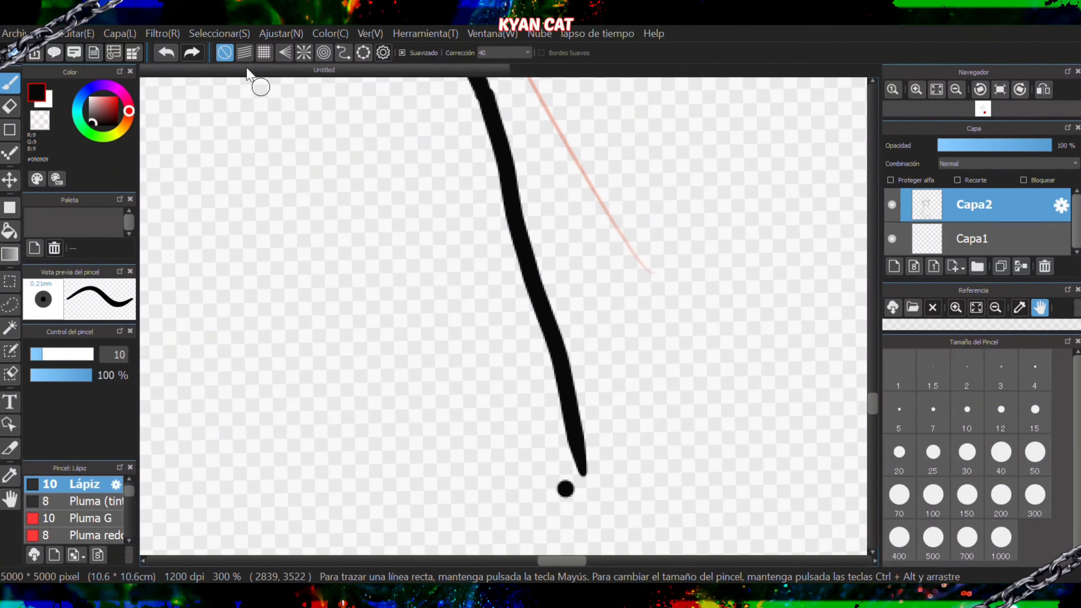
key(ctrl+z)
mouse_move(483, 94)
mouse_down()
mouse_move(542, 286)
mouse_move(565, 485)
mouse_up()
scroll(565, 485, down, 3)
scroll(555, 480, down, 3)
scroll(563, 493, up, 3)
click(166, 52)
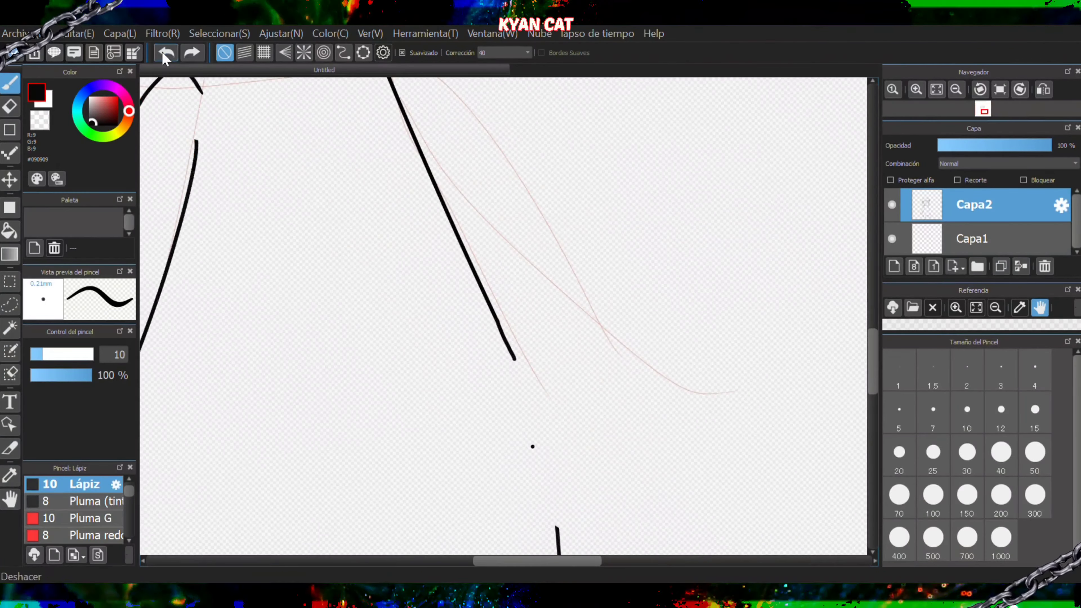
click(166, 52)
click(166, 52)
click(166, 52)
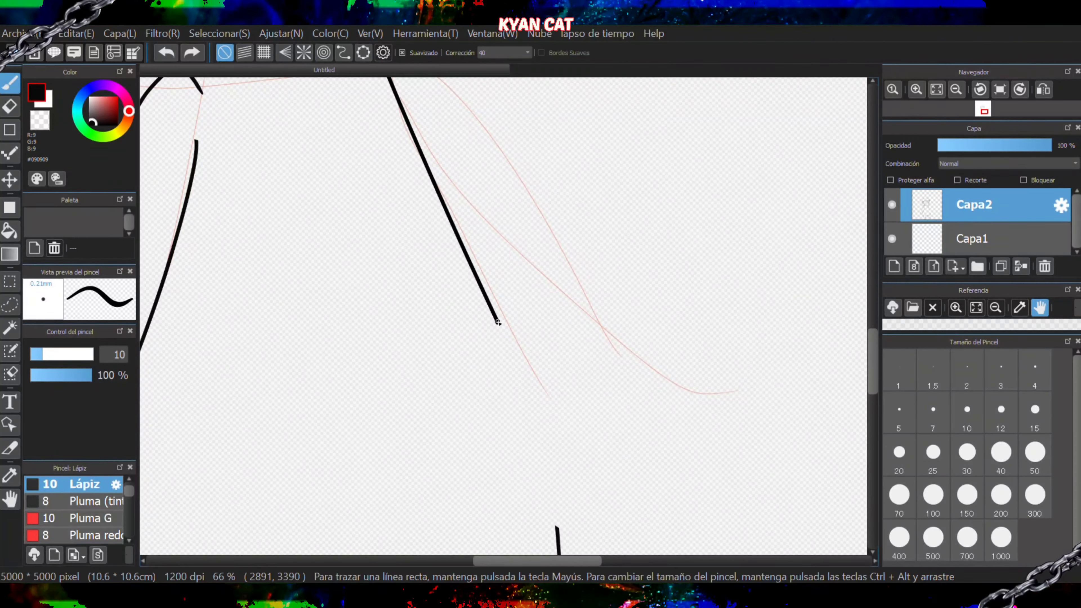
drag(497, 321, 500, 346)
click(163, 51)
- Place a tilted ellipse guide so its outer edge bridges the right body line and the outer leg line, with black #000000 as colour
click(363, 52)
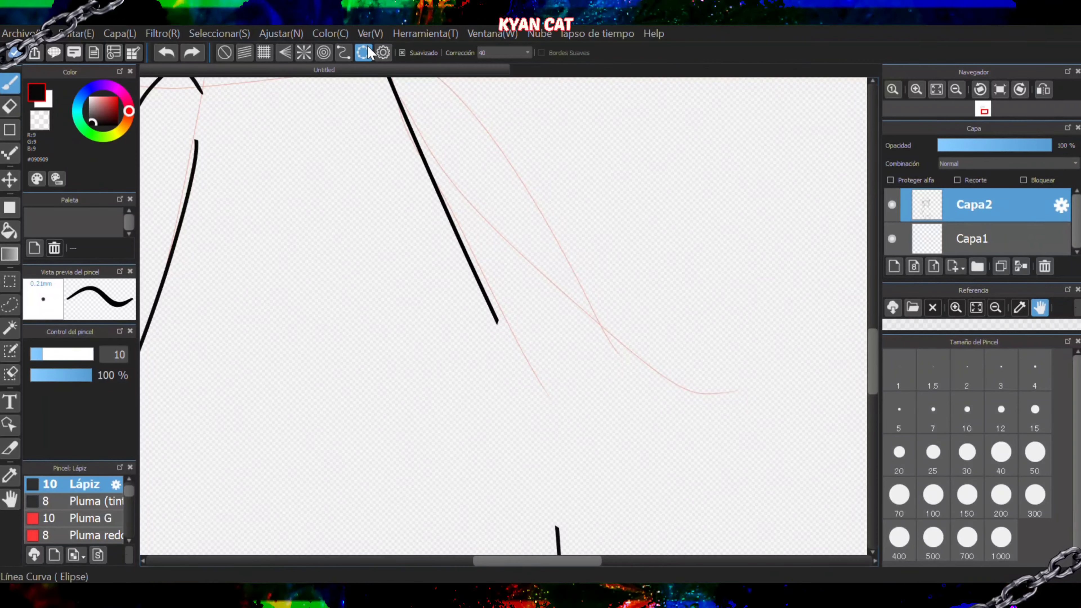
right_click(496, 317)
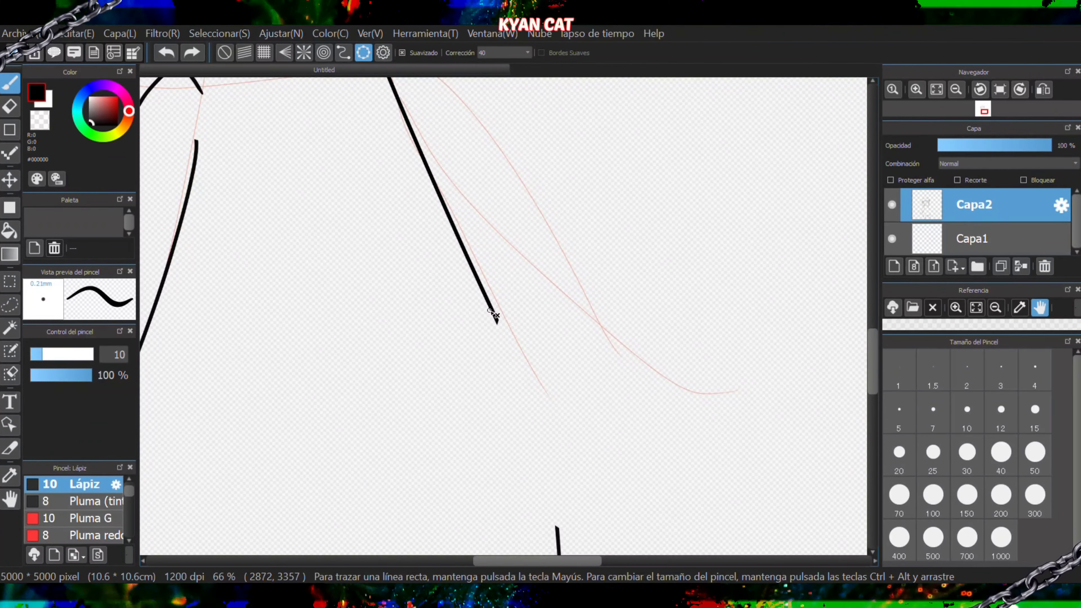
click(361, 51)
scroll(468, 195, down, 4)
drag(465, 175, 514, 263)
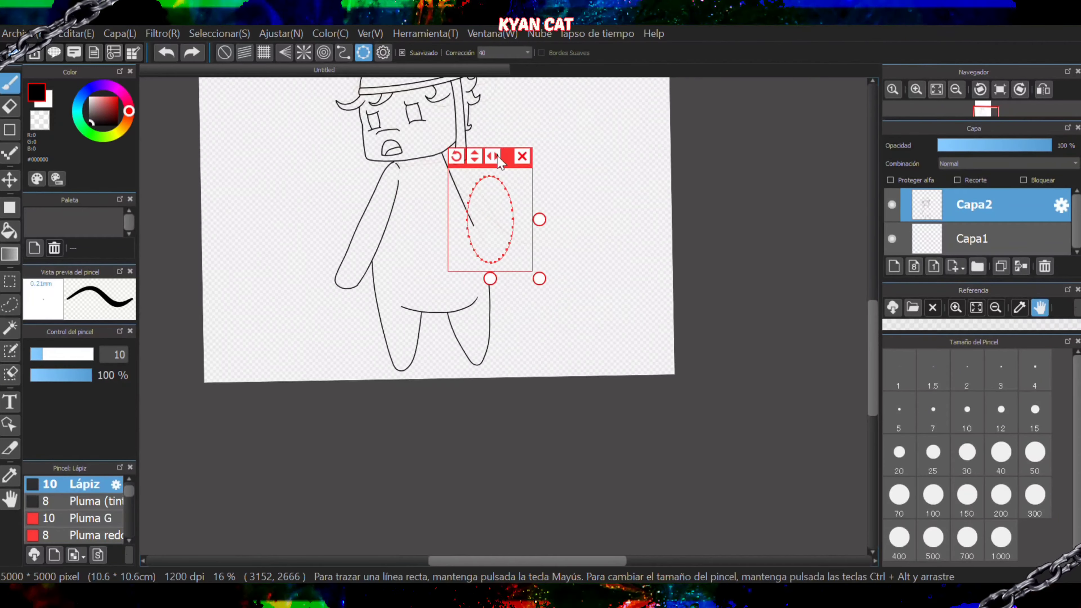
drag(511, 156, 481, 199)
scroll(470, 245, up, 3)
drag(374, 140, 331, 134)
drag(459, 121, 451, 125)
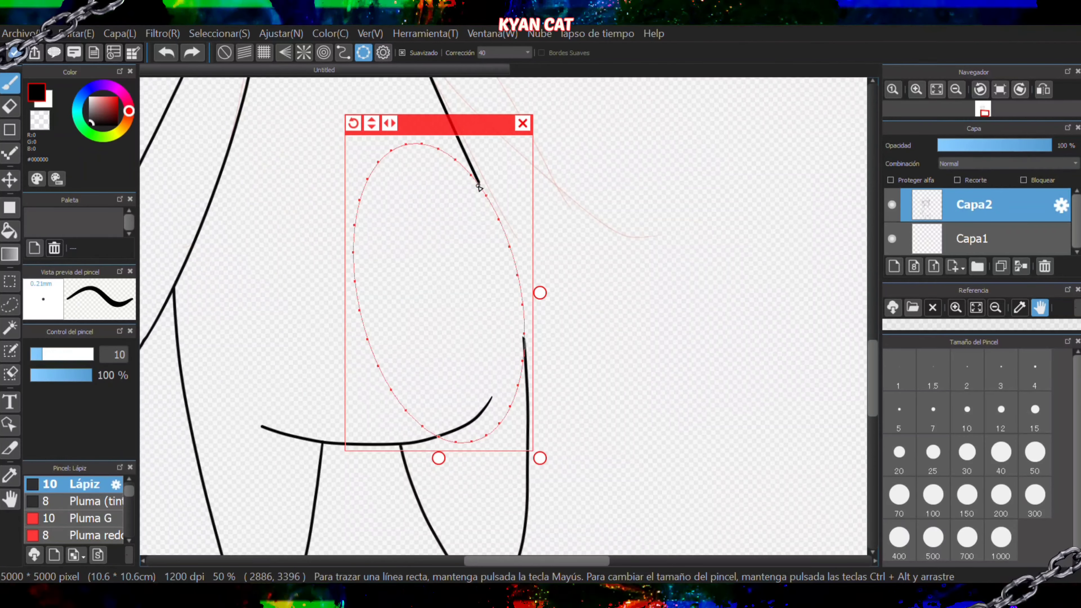
- Trace the ellipse guide's outer edge with the pencil from the body line to the right leg, and turn off the guide
drag(479, 183, 524, 327)
scroll(549, 239, down, 3)
click(546, 191)
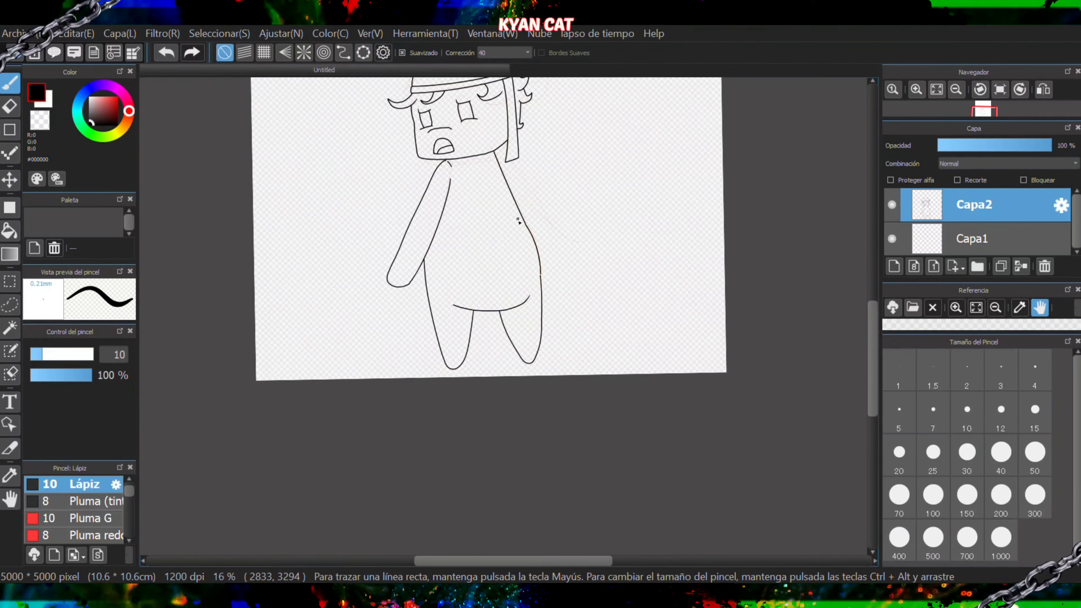
- Erase the uneven joint at the top of the traced body curve and reconnect the two ends with the pencil
scroll(523, 217, up, 6)
key(e)
click(542, 179)
key(b)
scroll(559, 186, up, 3)
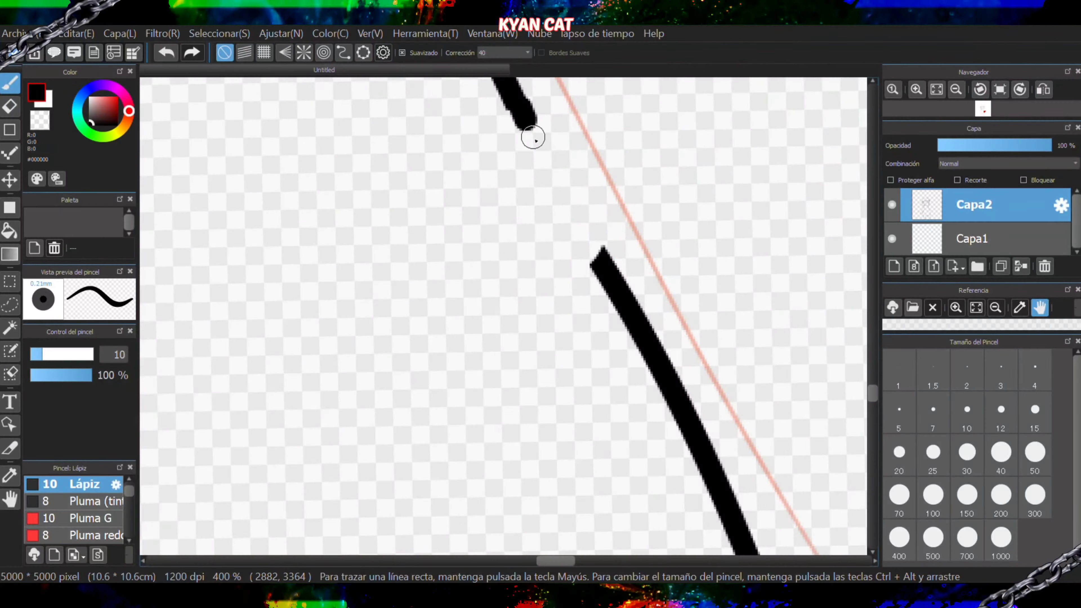
mouse_move(533, 138)
mouse_down()
mouse_move(587, 245)
mouse_move(599, 263)
mouse_move(605, 257)
mouse_move(568, 243)
mouse_move(575, 285)
mouse_up()
scroll(584, 244, down, 6)
- Draw the right arm from under the chin outward, ending in a rounded hand that meets the body line
scroll(629, 353, up, 9)
scroll(577, 275, down, 11)
scroll(553, 200, up, 2)
drag(530, 172, 612, 283)
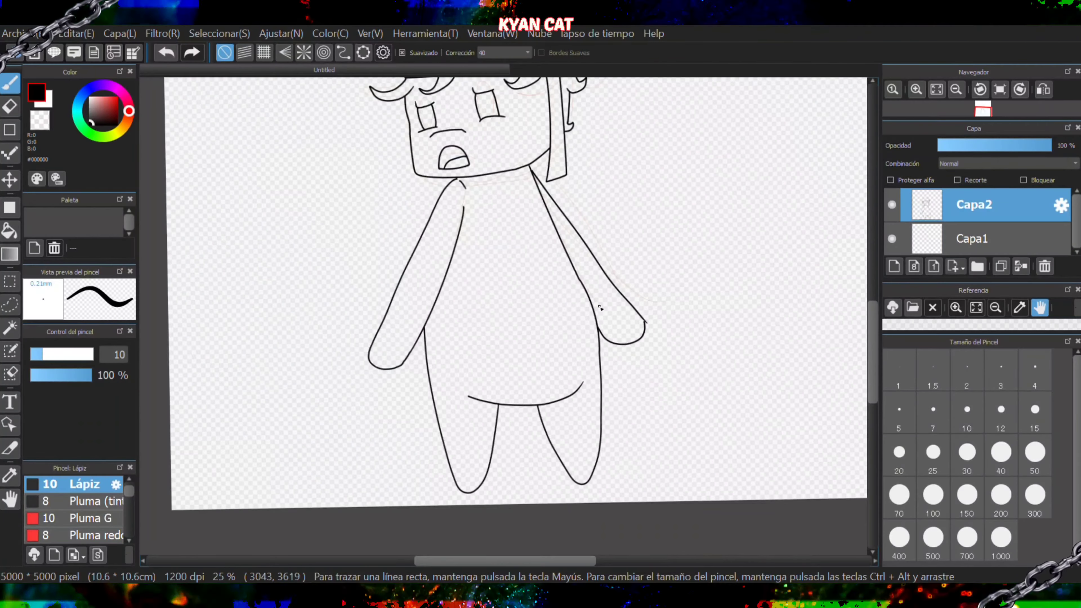
scroll(600, 307, down, 2)
- Erase the overshooting tip where the right arm's outer line meets the hand and redraw it as a joined, rounded corner
scroll(591, 337, up, 12)
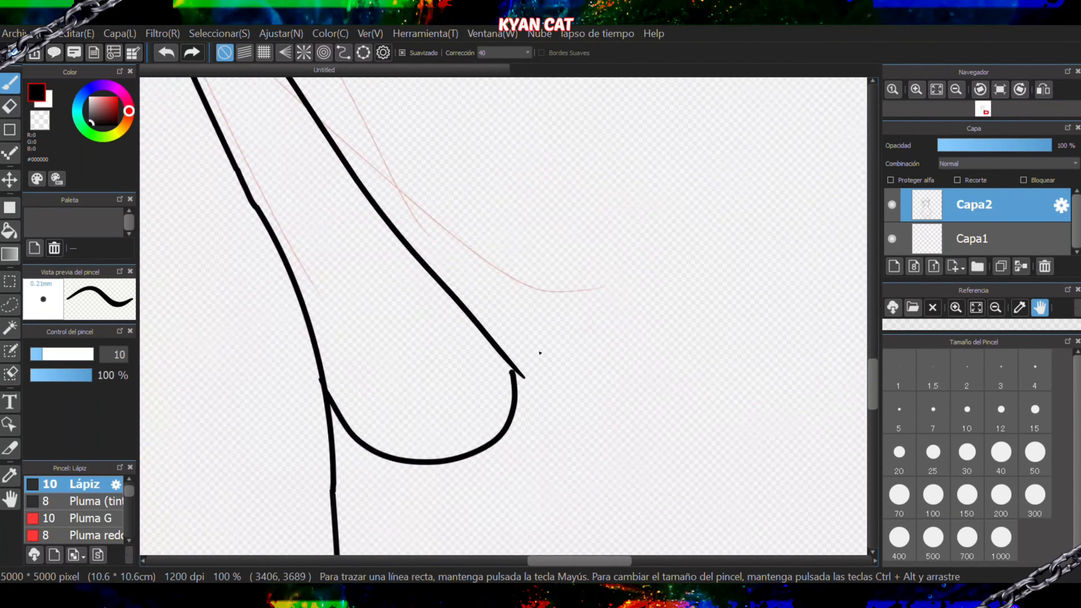
drag(492, 317, 508, 469)
key(e)
click(509, 333)
key(b)
mouse_move(454, 268)
mouse_down()
mouse_move(451, 291)
mouse_move(497, 331)
mouse_move(510, 479)
mouse_up()
key(ctrl+z)
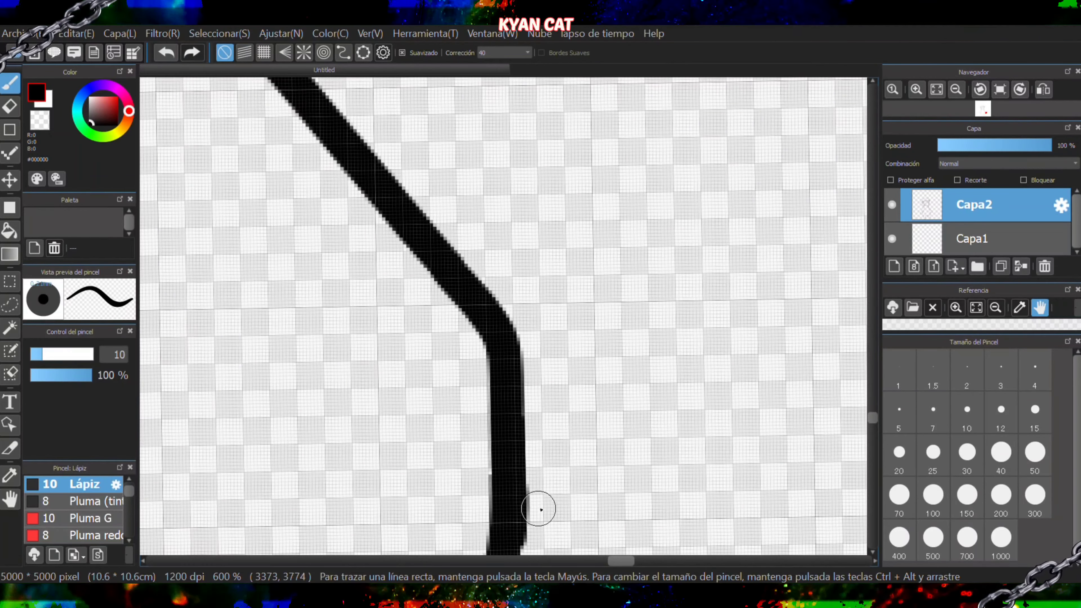
- Erase the stray tip where the right hand's curve crosses the body line
scroll(540, 509, down, 3)
scroll(448, 369, up, 4)
key(e)
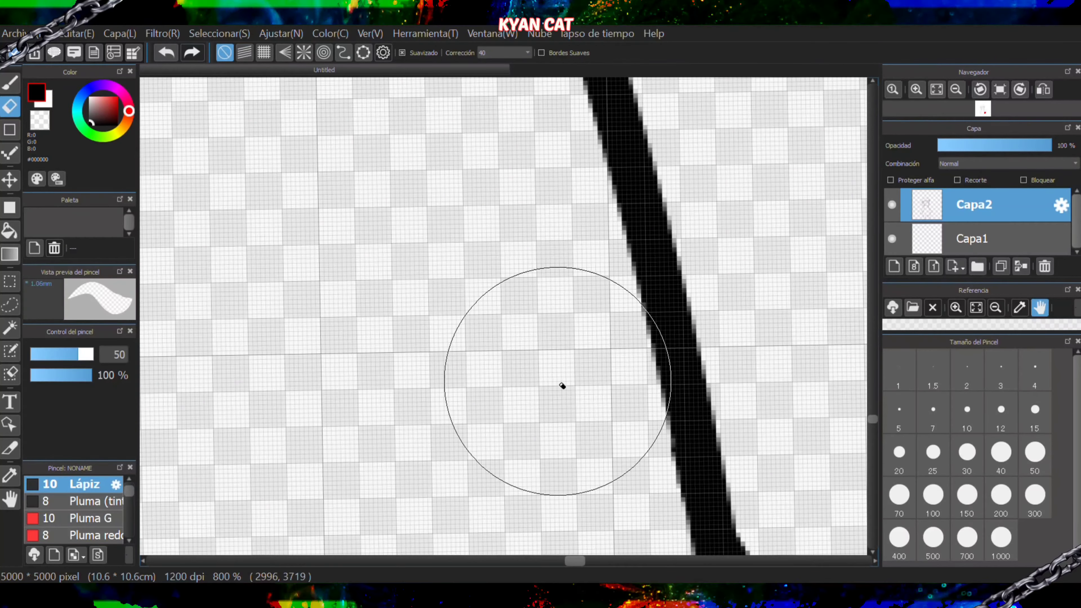
key(b)
scroll(562, 386, down, 8)
scroll(460, 139, up, 4)
scroll(460, 139, down, 3)
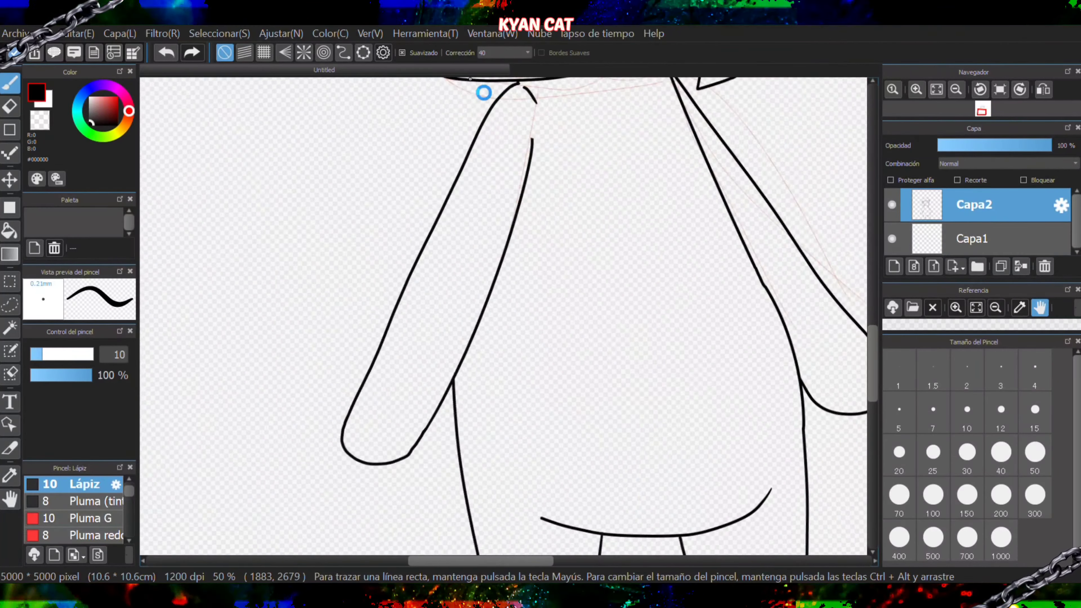
scroll(488, 327, up, 6)
mouse_move(487, 327)
mouse_down()
mouse_move(475, 469)
mouse_move(446, 512)
mouse_move(573, 513)
mouse_up()
scroll(668, 473, down, 4)
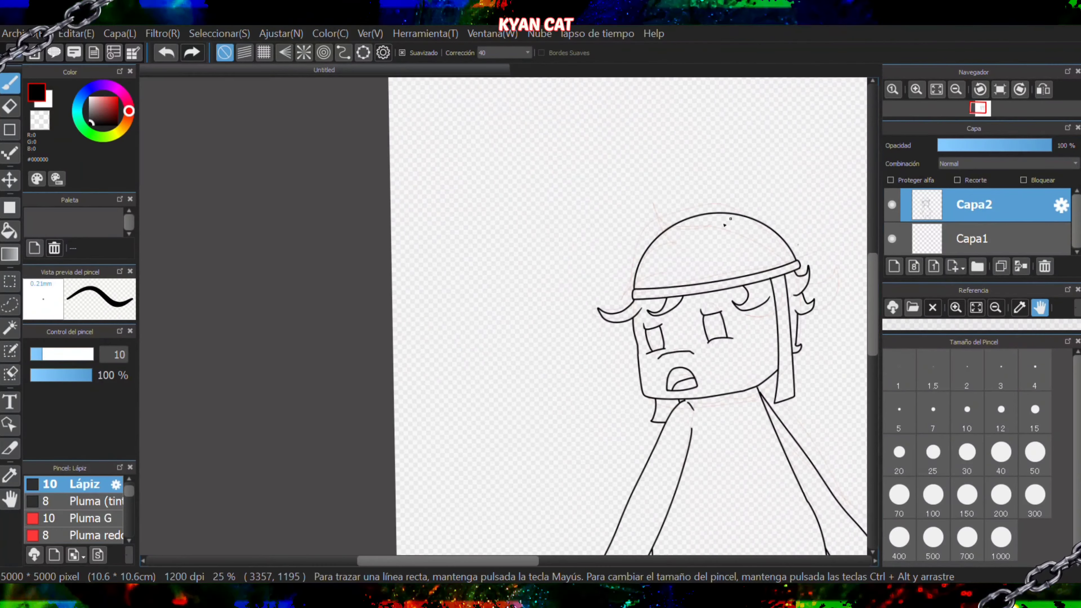
- Draw a small closed strap end below the left part of the jaw, with a curved lower edge and a short left side
scroll(664, 409, up, 6)
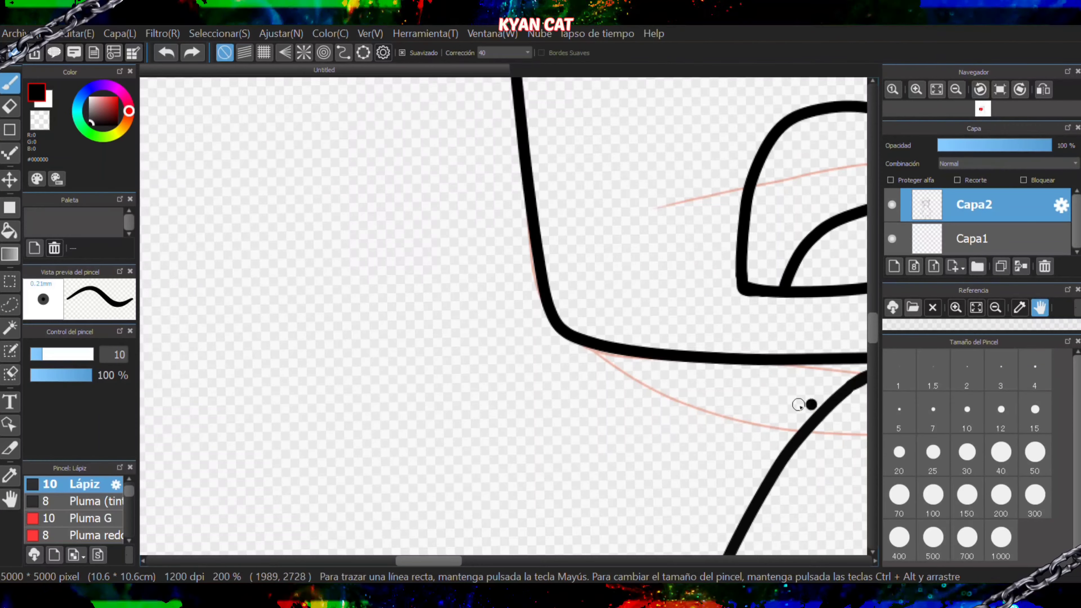
mouse_move(649, 418)
mouse_down()
mouse_move(734, 403)
mouse_move(761, 384)
mouse_up()
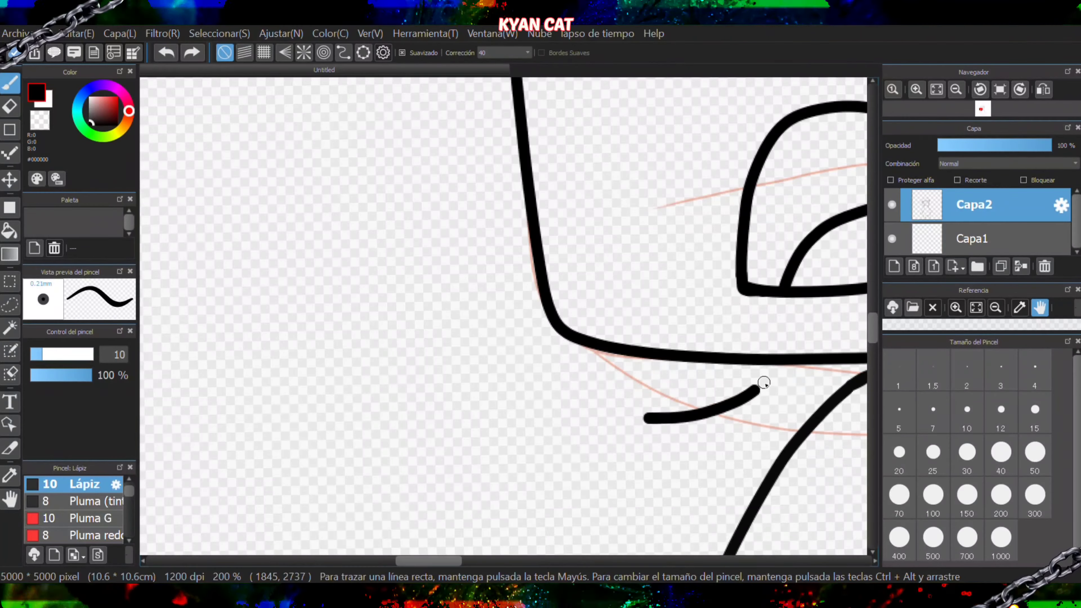
drag(645, 359, 638, 396)
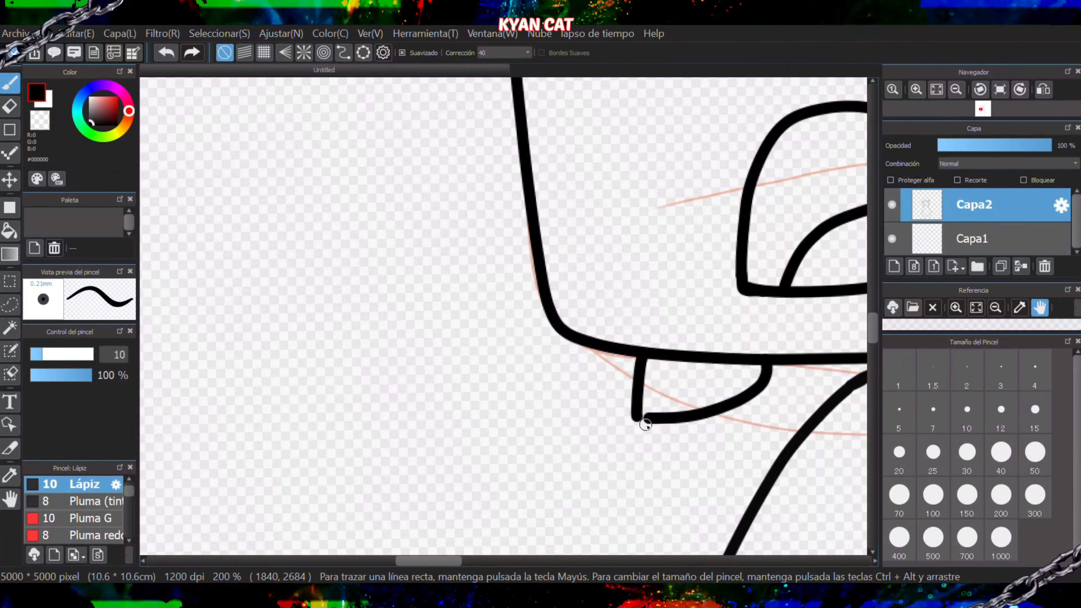
scroll(645, 425, down, 4)
scroll(649, 325, up, 4)
scroll(558, 183, up, 3)
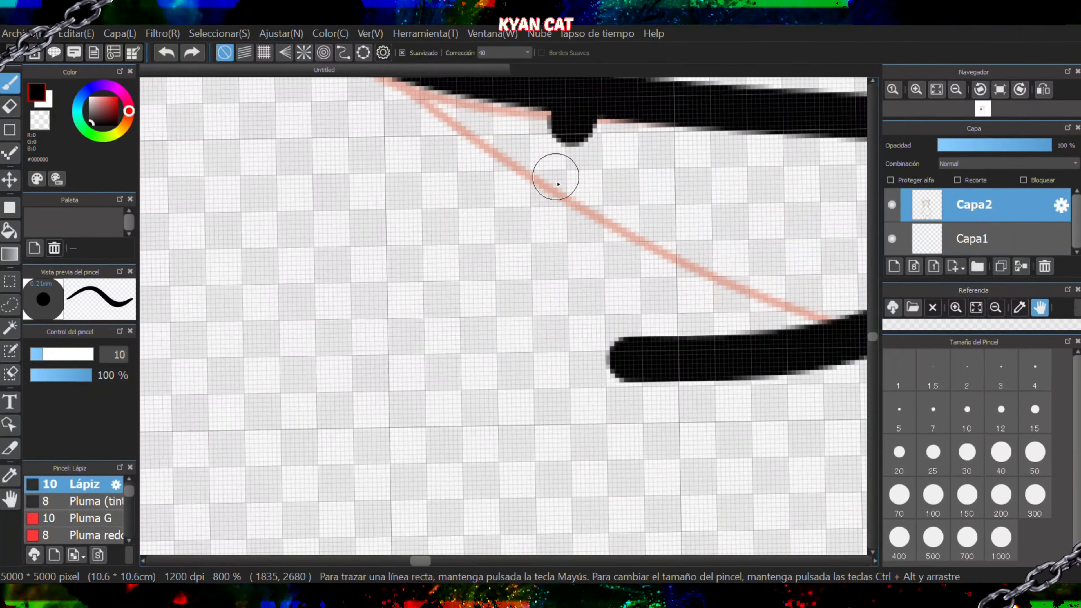
drag(570, 121, 521, 341)
key(ctrl+z)
mouse_move(572, 99)
mouse_down()
mouse_move(468, 385)
mouse_move(628, 358)
mouse_up()
scroll(680, 334, down, 10)
scroll(815, 397, down, 1)
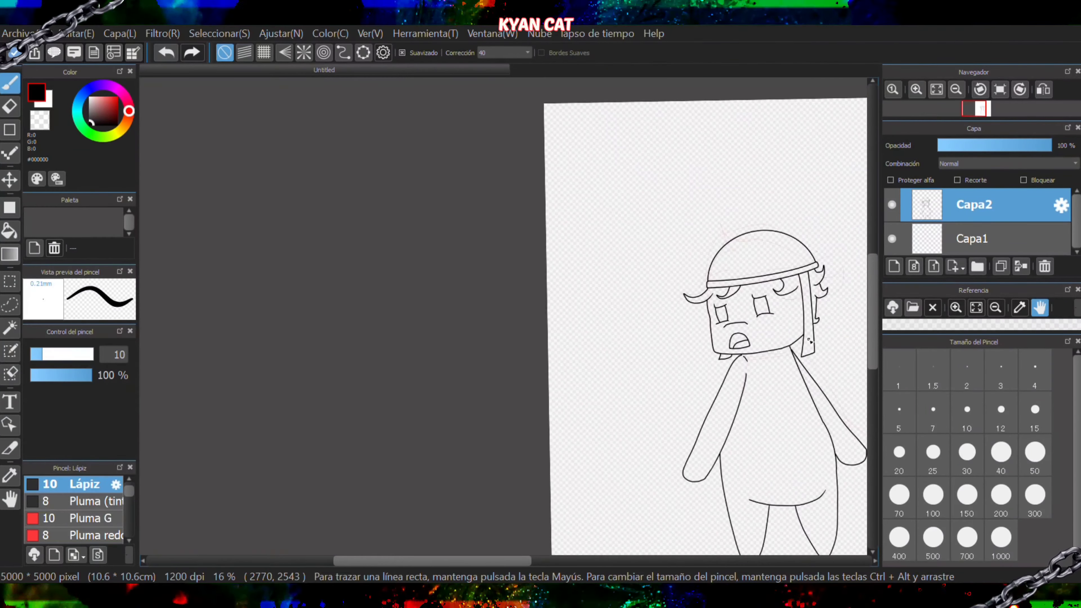
- Delete the layer Capa1 beneath the line art
scroll(799, 410, down, 3)
click(936, 89)
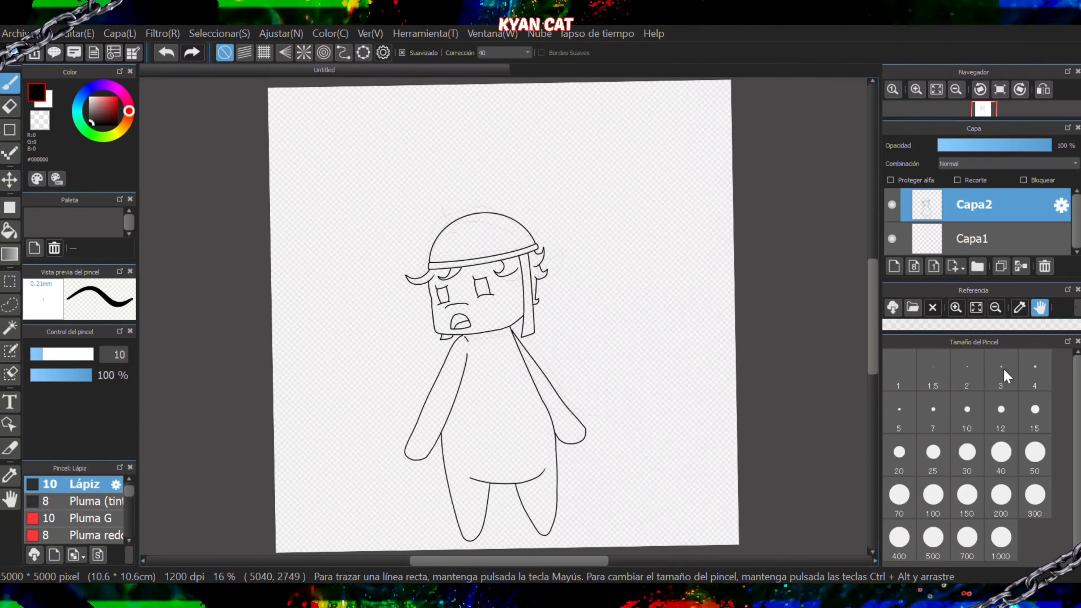
click(1045, 267)
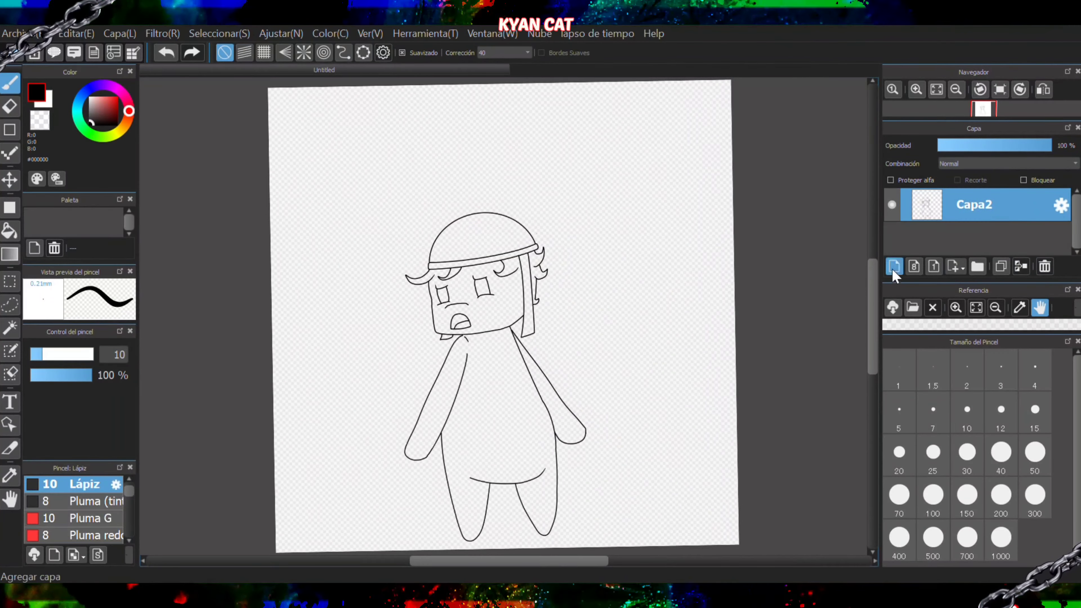
click(894, 268)
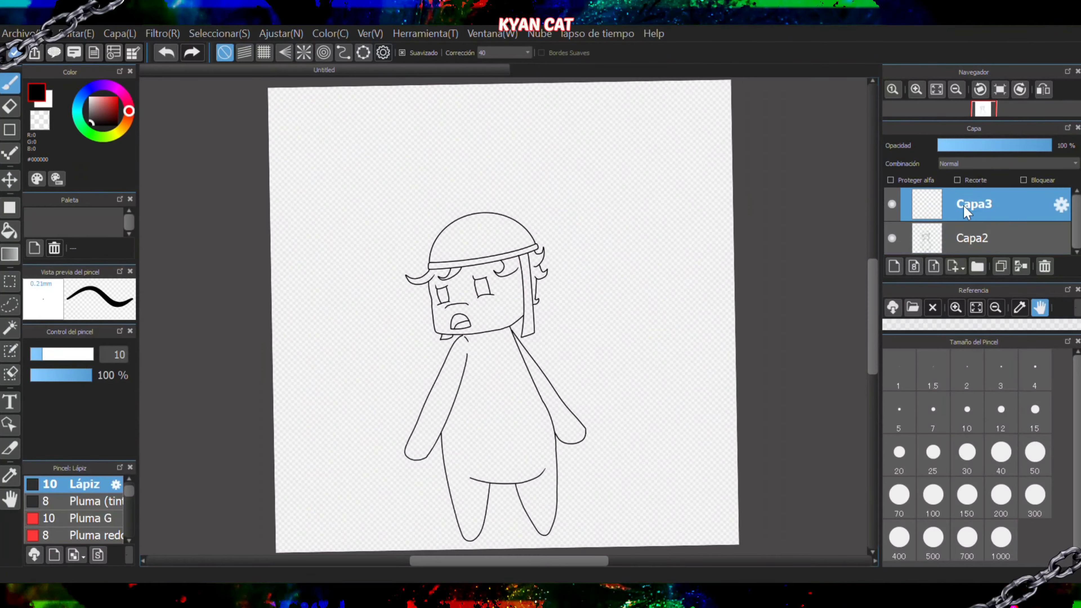
click(970, 237)
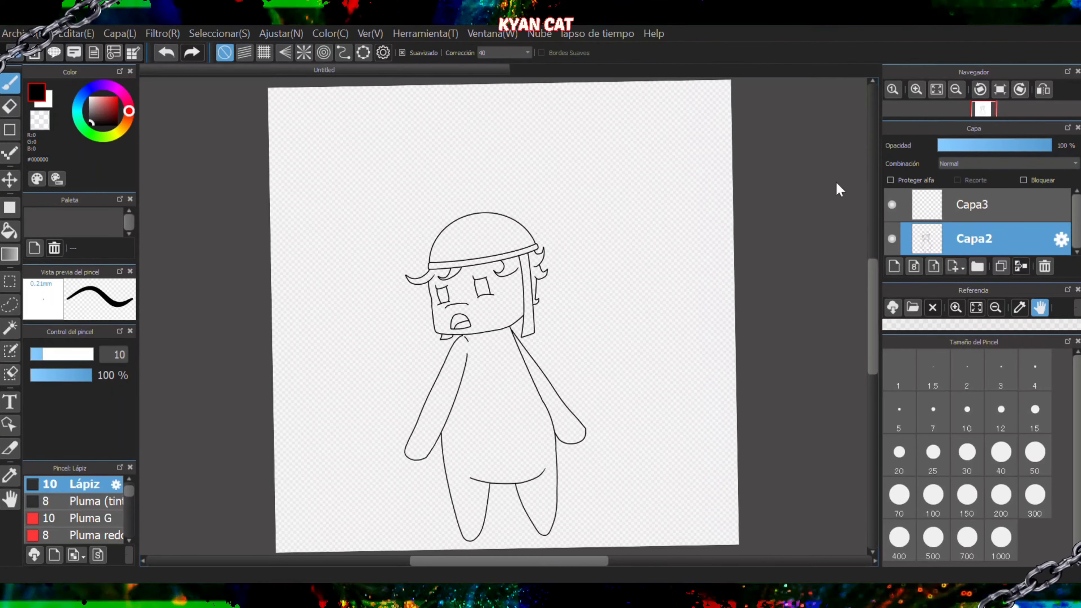
click(1045, 266)
- Duplicate the line art layer Capa2 and make the lower copy active
click(1001, 266)
click(946, 233)
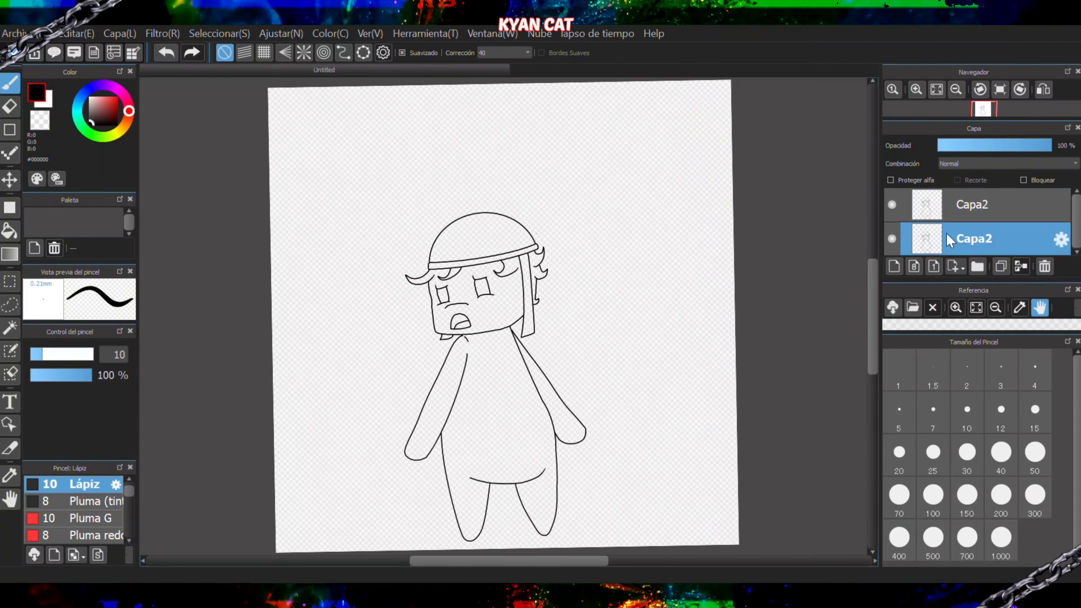
- Fill the hat's dome with bright cyan #64EBFF using the Bucket tool
click(78, 107)
click(106, 98)
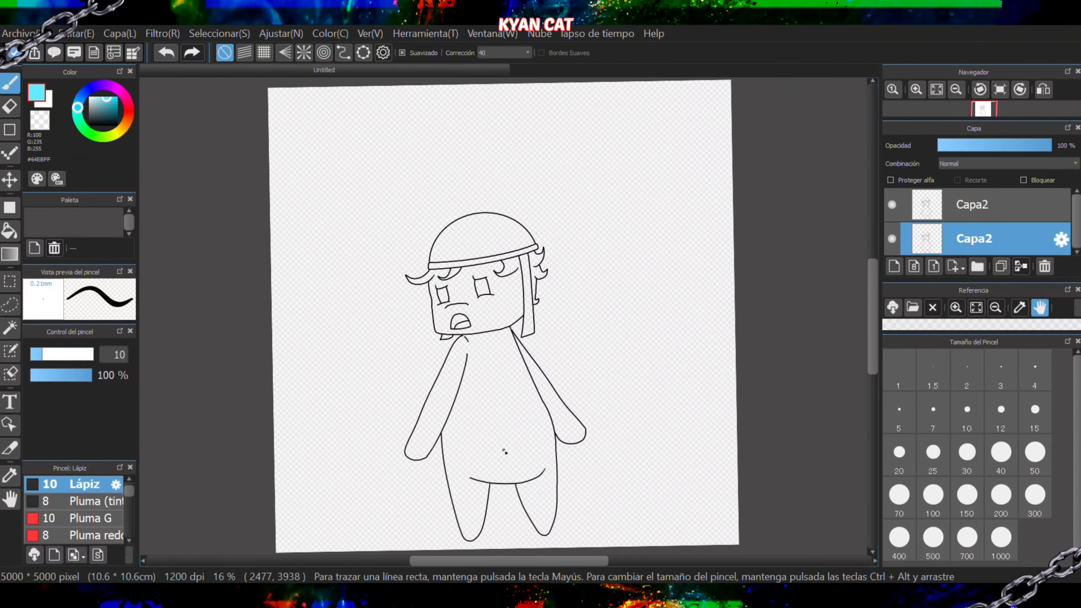
click(9, 230)
click(483, 236)
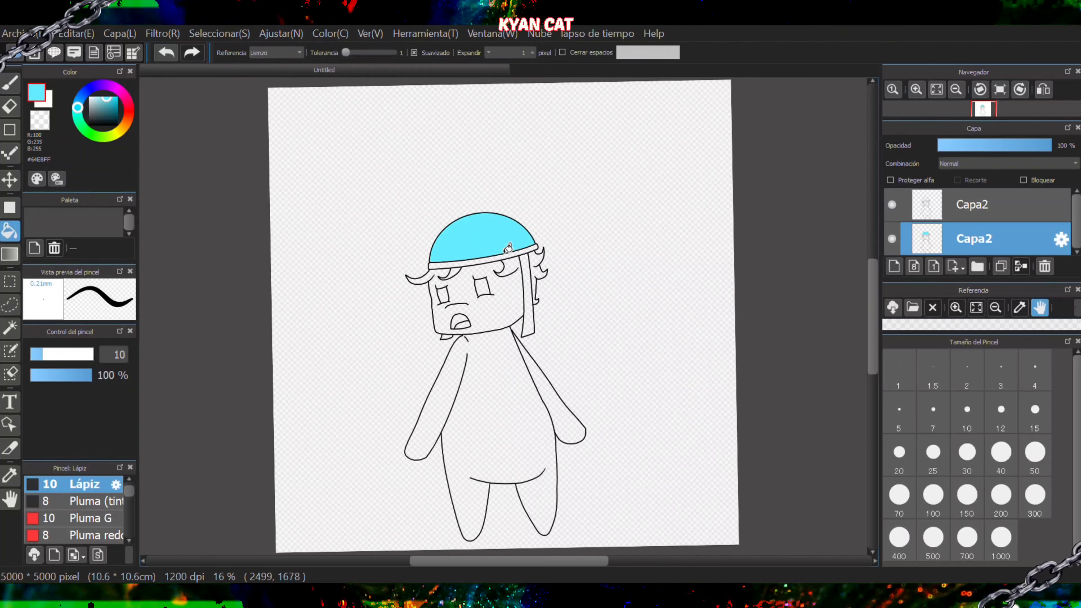
click(90, 115)
click(97, 106)
click(495, 298)
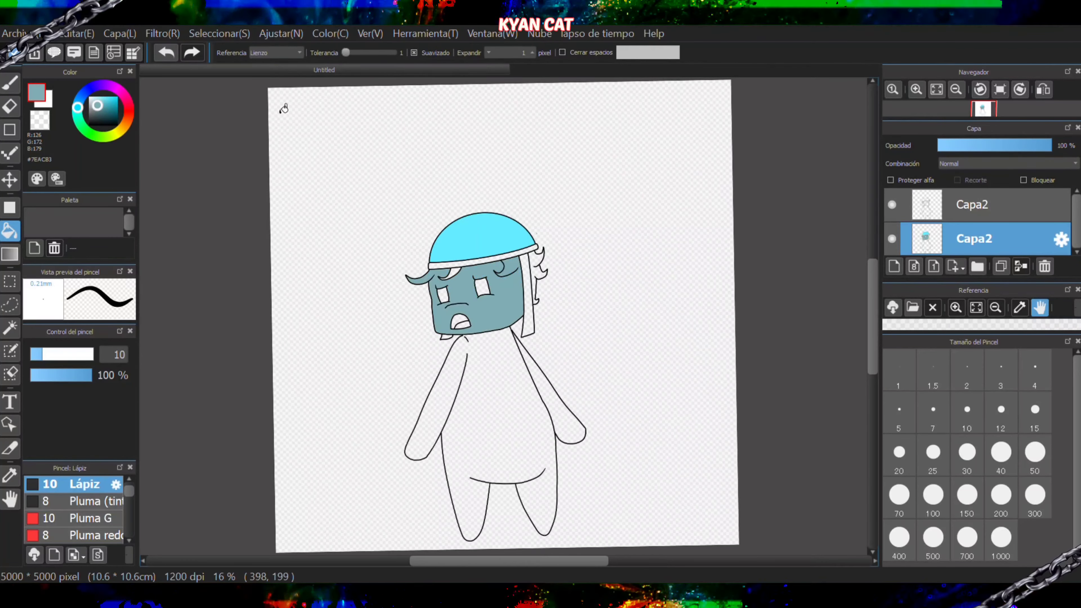
click(166, 52)
- Refill the hat's dome with pale blue #ABEFFA
click(93, 102)
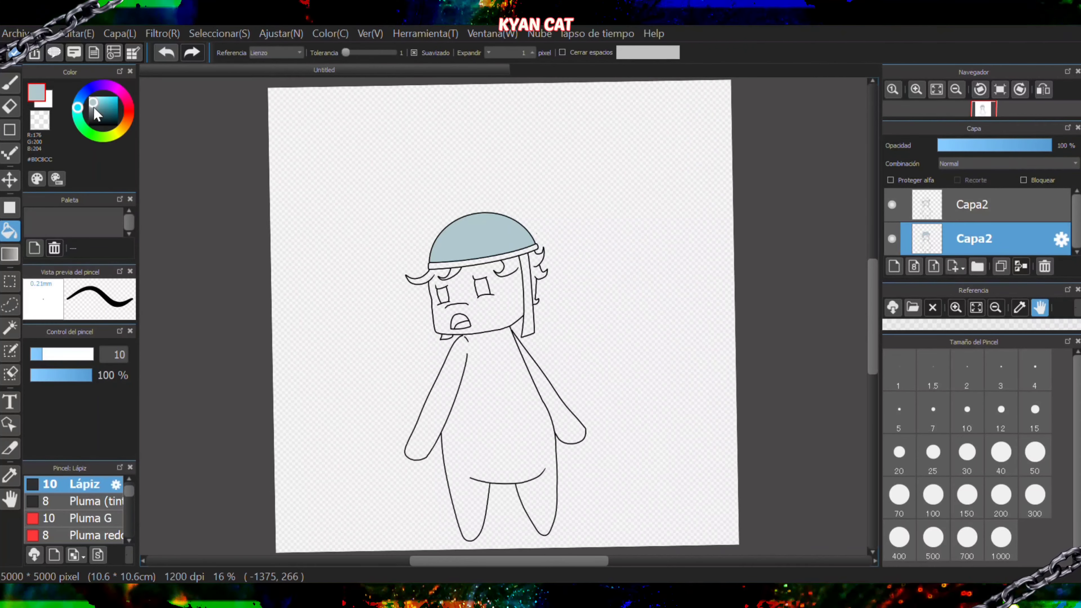
click(98, 99)
click(485, 238)
- Fill the hanging strip, the hat's brim and the small strap end under the jaw with a slightly darker pale blue
click(523, 279)
key(ctrl+z)
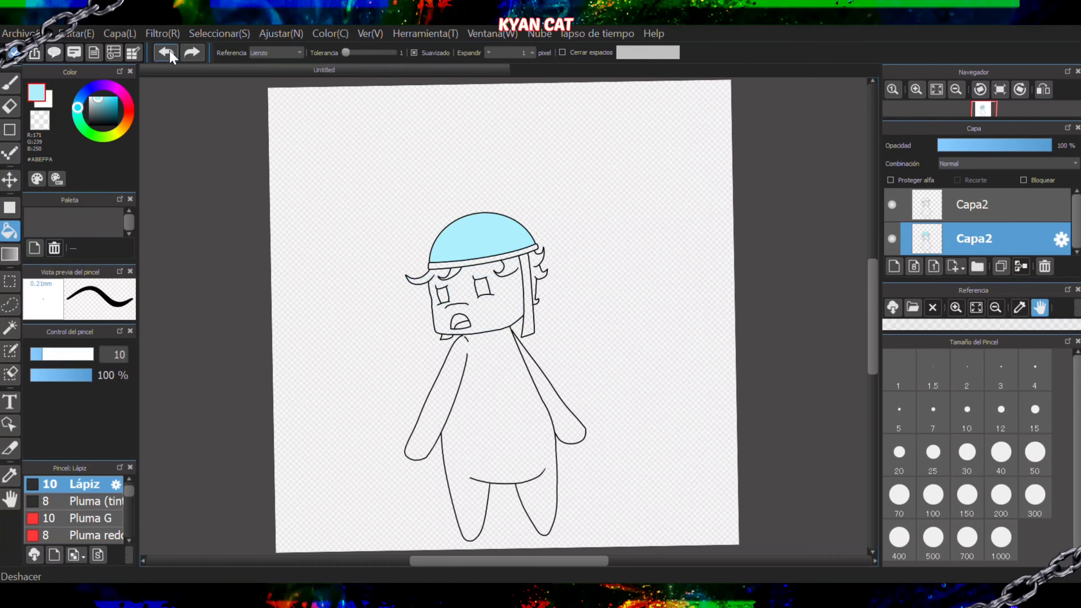
click(527, 298)
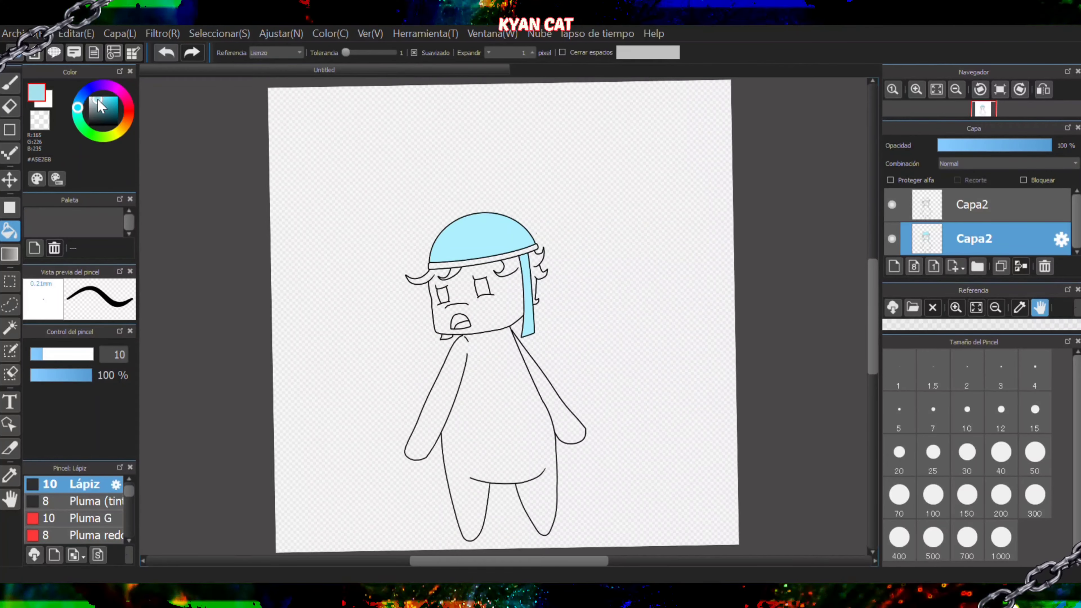
scroll(468, 345, up, 2)
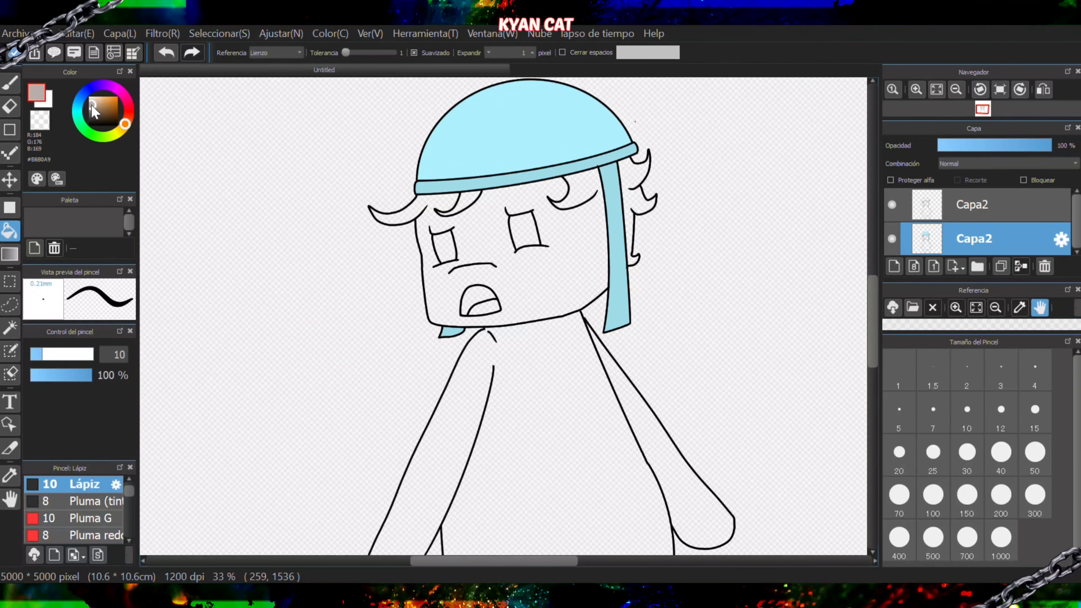
- Fill the character's face, hair, body and arms with light beige #F0DFCF using the Bucket tool
click(604, 202)
click(641, 200)
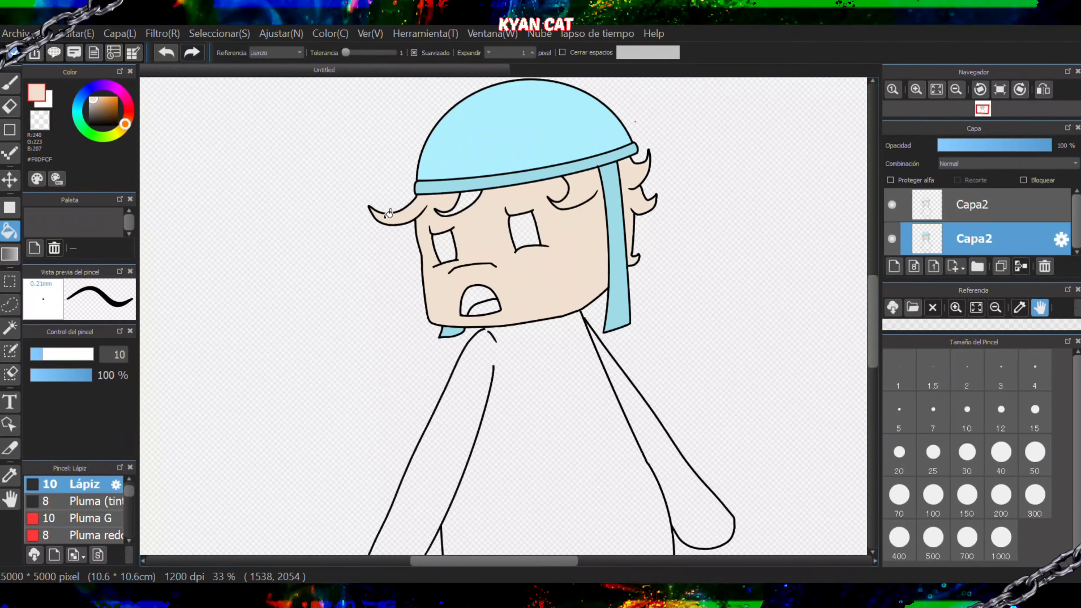
click(569, 402)
click(637, 416)
scroll(634, 398, down, 3)
scroll(594, 365, up, 3)
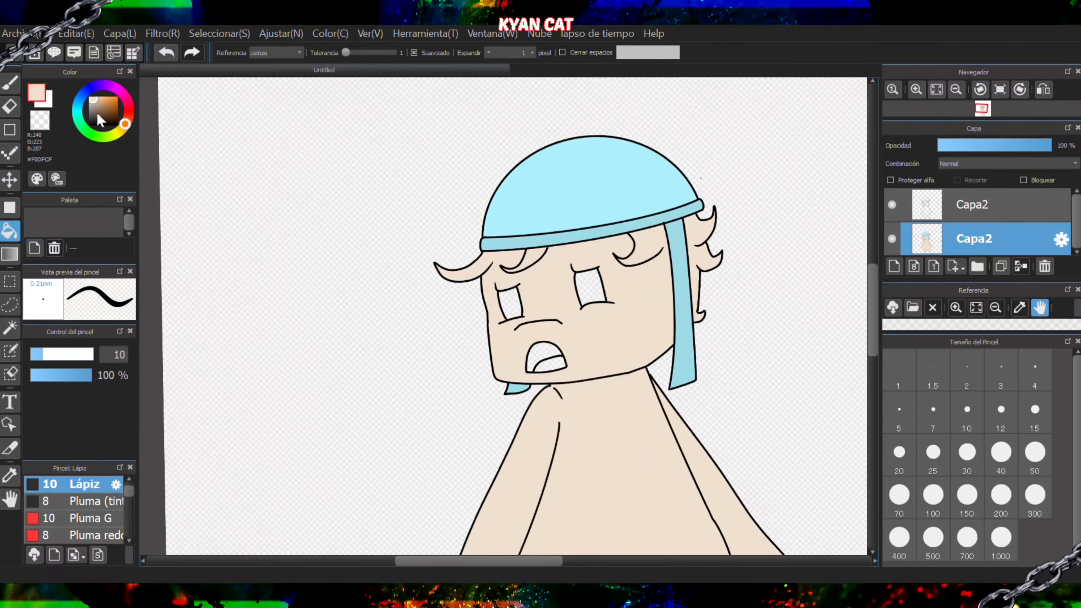
- Fill both eyes with brown #AE7E4E and the inside of the mouth with a slightly yellower brown
click(592, 299)
click(518, 313)
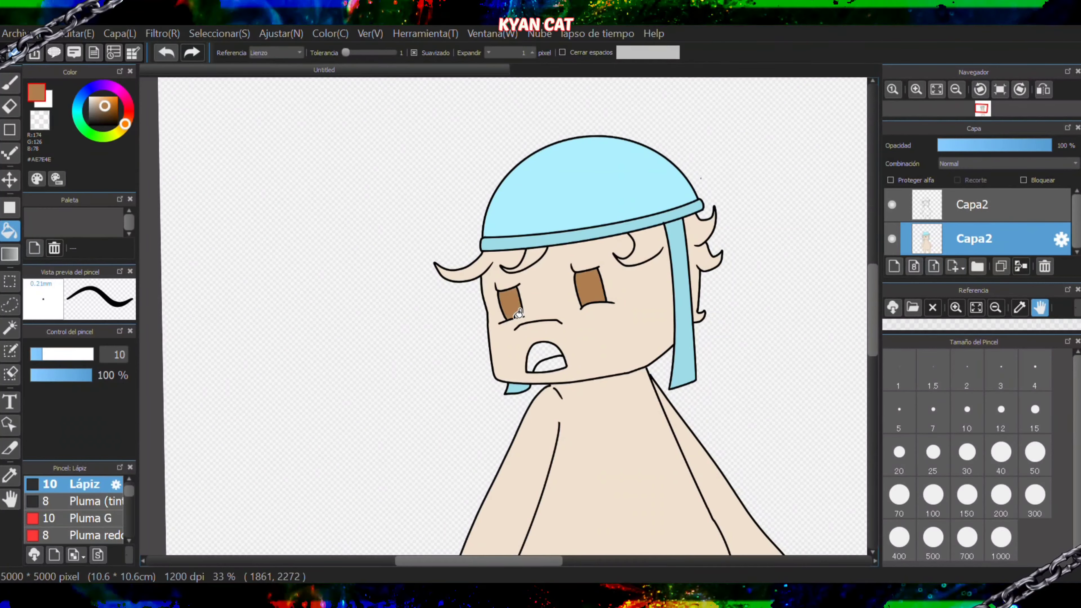
drag(125, 123, 126, 99)
click(124, 126)
- Fill the tongue with pink #F59EC5
click(101, 104)
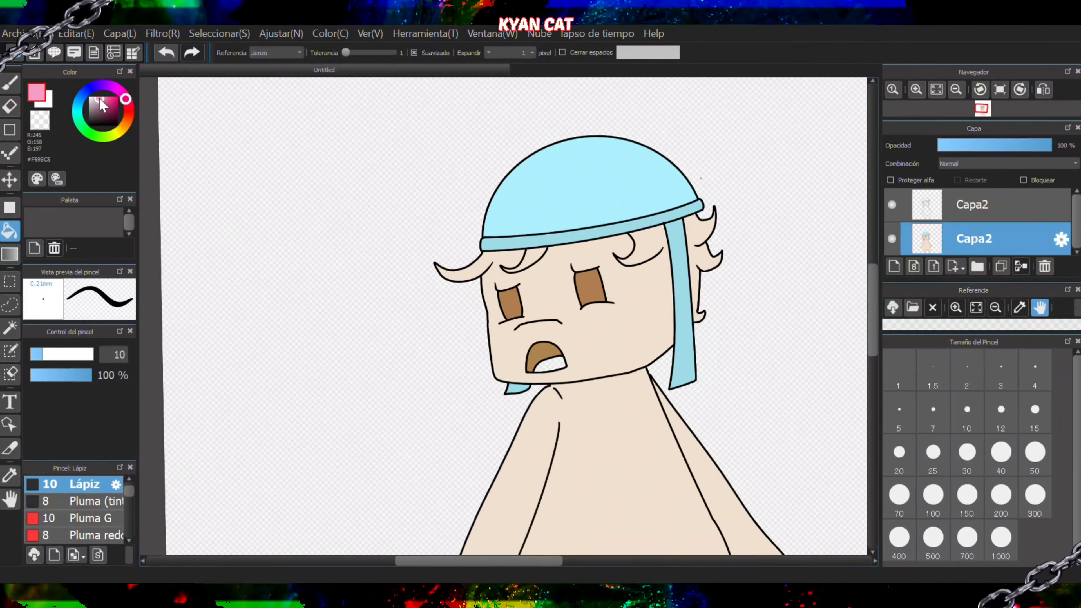
scroll(552, 378, up, 3)
click(549, 379)
scroll(543, 365, down, 4)
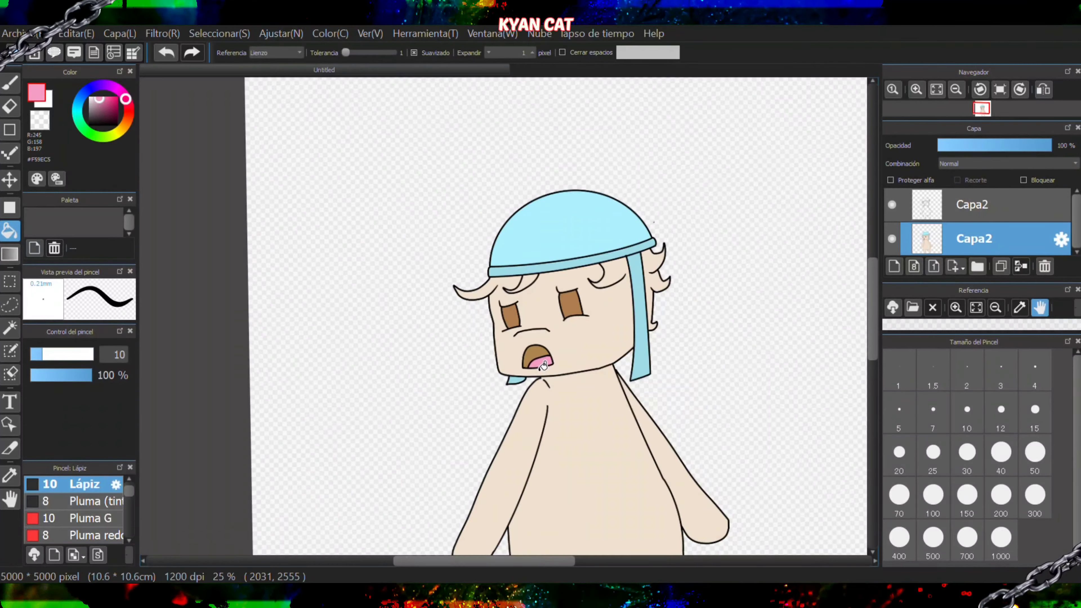
- Outline an oval blush below the outer corner of the eye nearest the hanging strip in pink #F59EC5 and fill it
key(b)
scroll(543, 365, up, 5)
drag(518, 282, 660, 264)
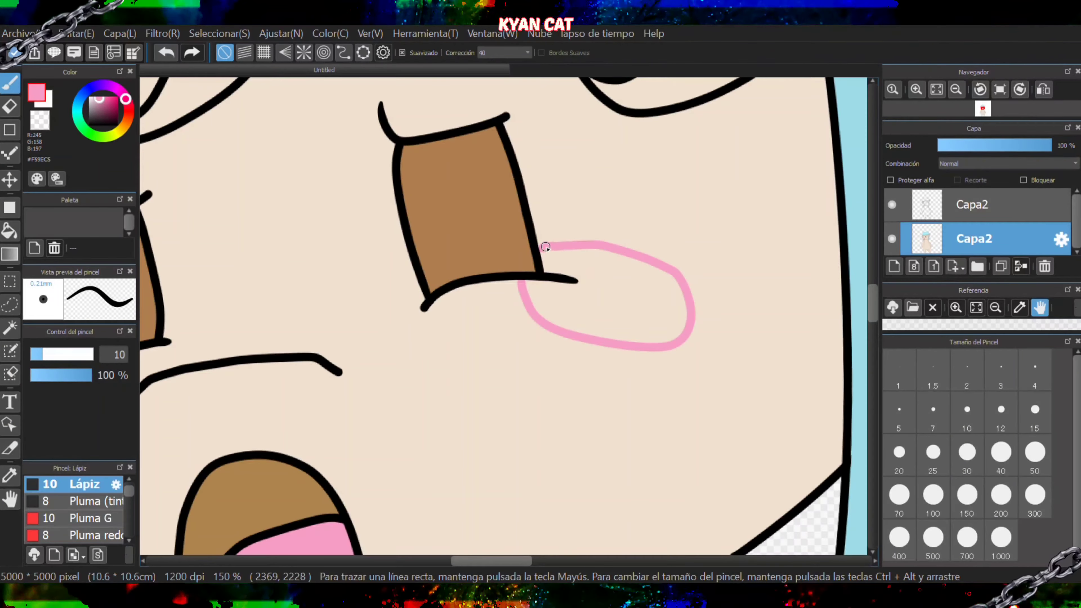
scroll(544, 247, up, 7)
mouse_move(662, 240)
mouse_down()
mouse_move(544, 240)
mouse_move(584, 273)
mouse_up()
scroll(583, 284, down, 2)
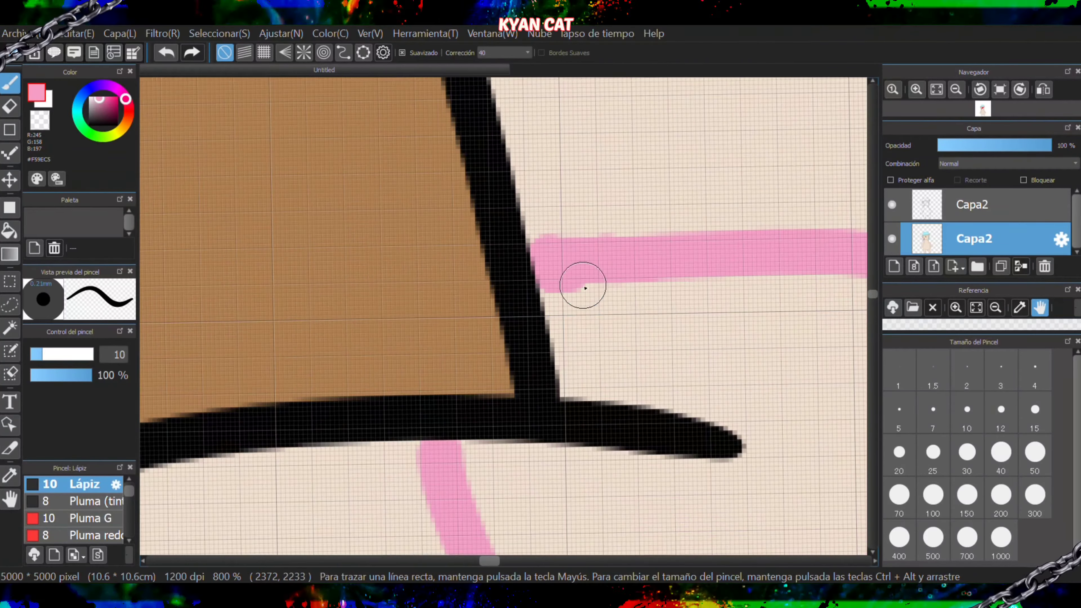
key(g)
scroll(723, 366, down, 6)
- Outline a matching pink blush under the other eye, against the edge of the face, with the Lápiz brush
scroll(599, 397, up, 3)
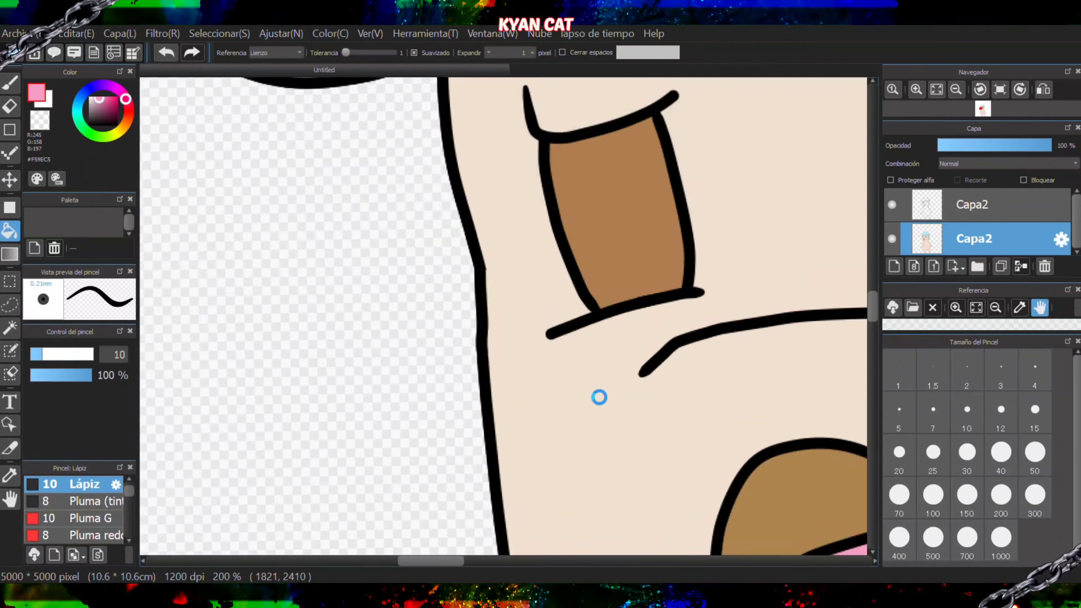
scroll(599, 397, up, 2)
key(b)
mouse_move(579, 217)
mouse_down()
mouse_move(387, 294)
mouse_move(639, 266)
mouse_up()
scroll(634, 273, down, 5)
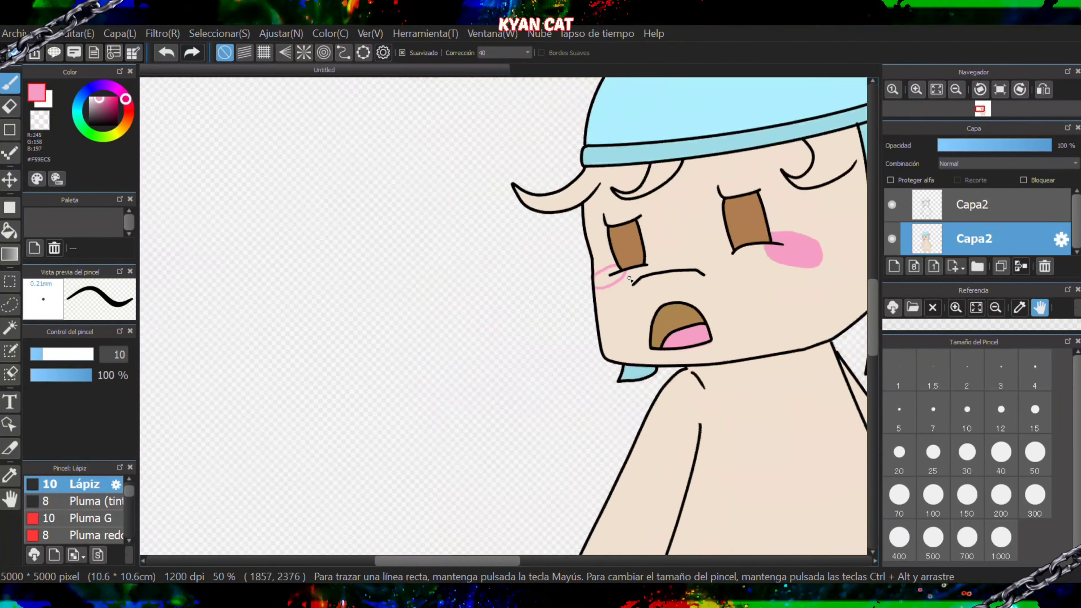
- Outline a blush oval on the cheek beneath the character's smaller eye and fill it with pink #F59EC5
scroll(595, 317, up, 5)
mouse_move(658, 164)
mouse_down()
mouse_move(615, 183)
mouse_move(713, 287)
mouse_move(727, 195)
mouse_up()
scroll(728, 196, down, 6)
scroll(725, 207, up, 4)
key(g)
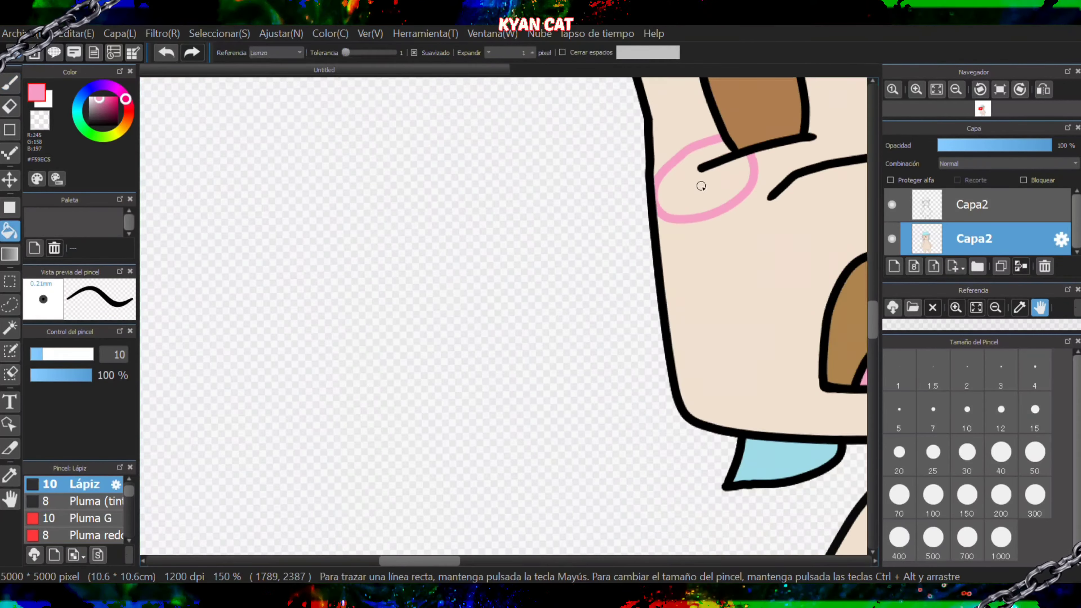
click(699, 185)
scroll(758, 218, down, 6)
- Trim the outer edge of the larger cheek blush with skin tone #F0DFCF sampled from the face
scroll(820, 203, up, 5)
key(b)
alt+click(819, 152)
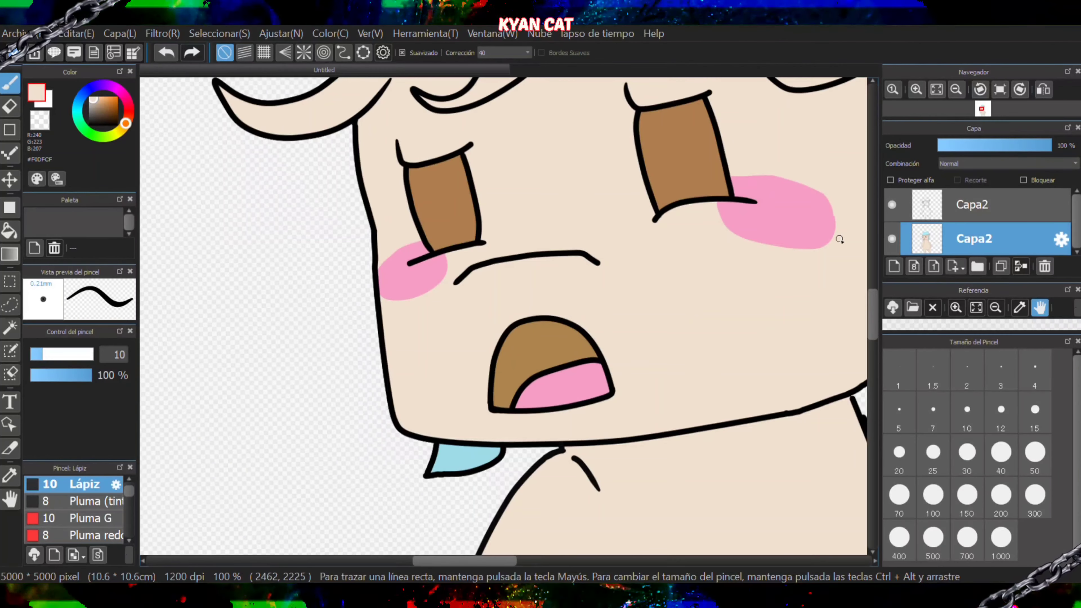
key(g)
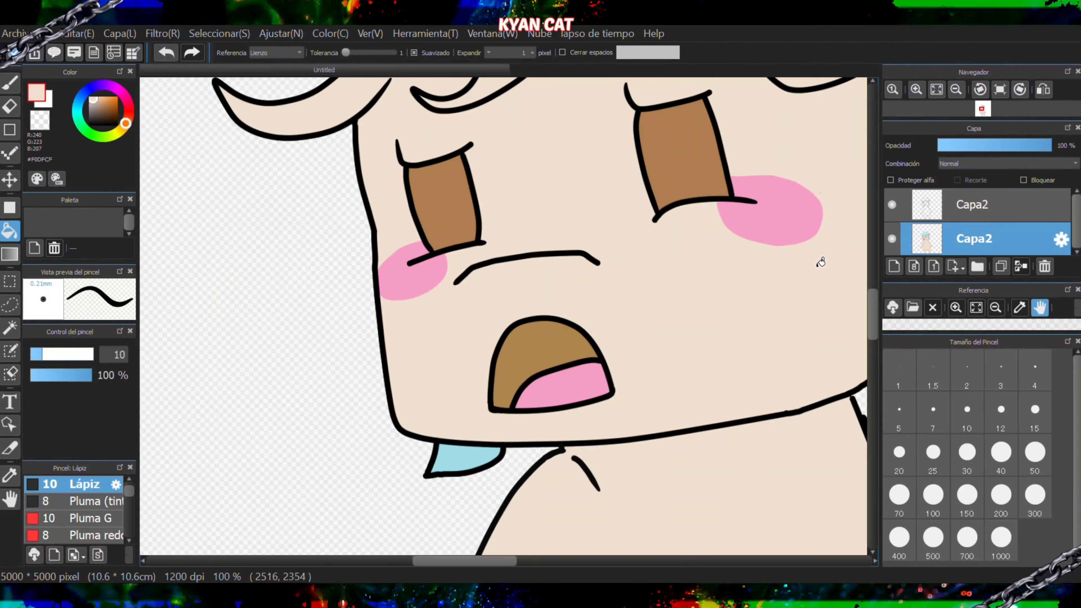
scroll(780, 270, down, 5)
- Outline rounded highlights at the upper and lower ends of both brown eyes in light orange #EBB37C
scroll(753, 251, up, 6)
drag(101, 100, 102, 99)
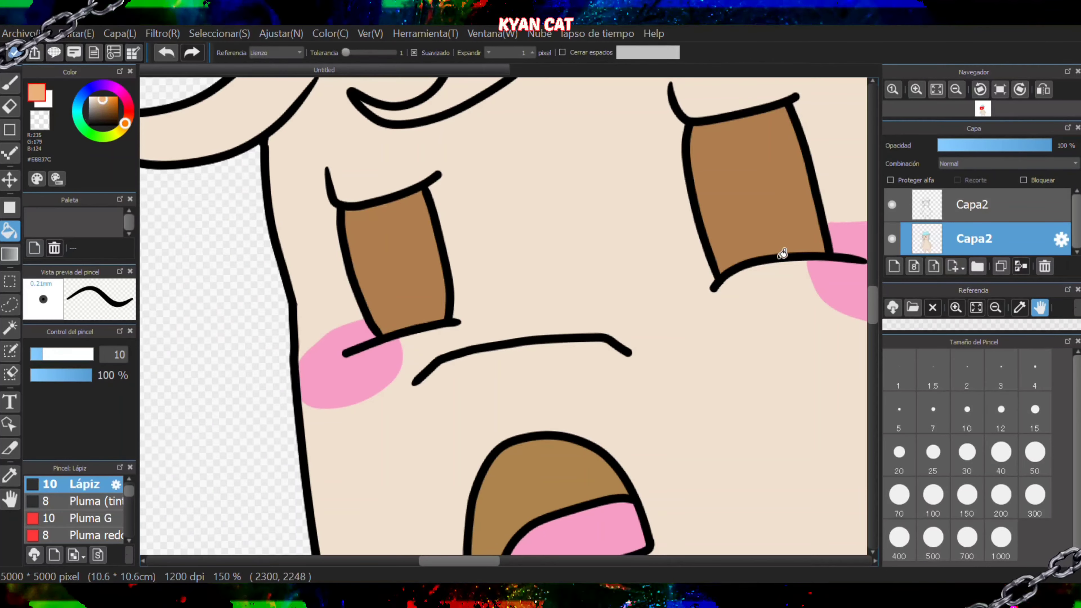
key(b)
mouse_move(804, 253)
mouse_down()
mouse_move(787, 203)
mouse_move(752, 205)
mouse_move(740, 260)
mouse_up()
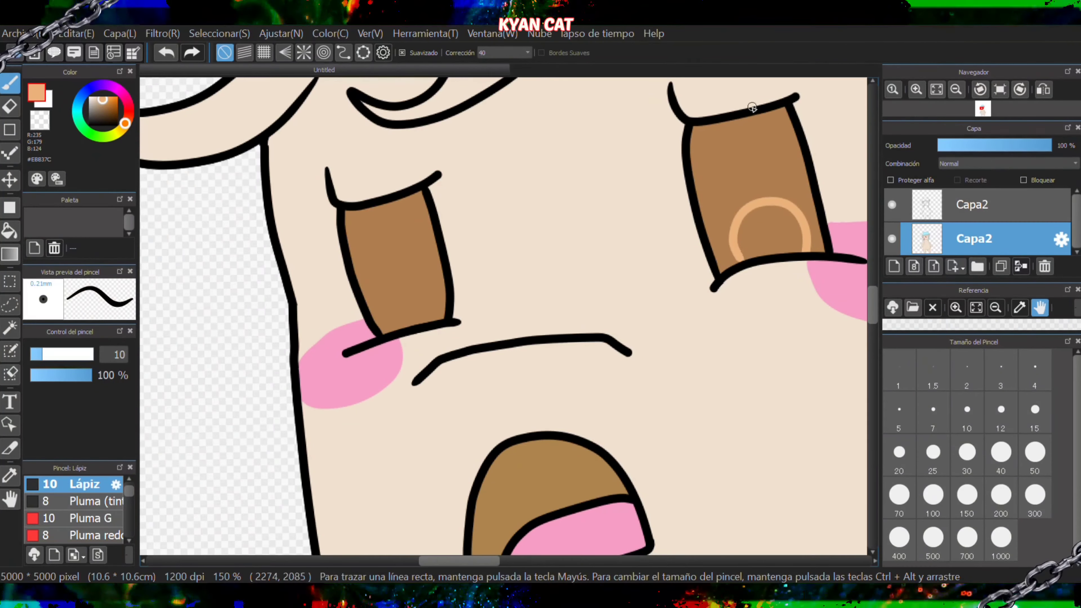
drag(711, 124, 765, 117)
mouse_move(360, 210)
mouse_down()
mouse_move(376, 240)
mouse_move(410, 241)
mouse_move(408, 196)
mouse_up()
mouse_move(436, 320)
mouse_down()
mouse_move(427, 298)
mouse_move(410, 293)
mouse_move(390, 307)
mouse_up()
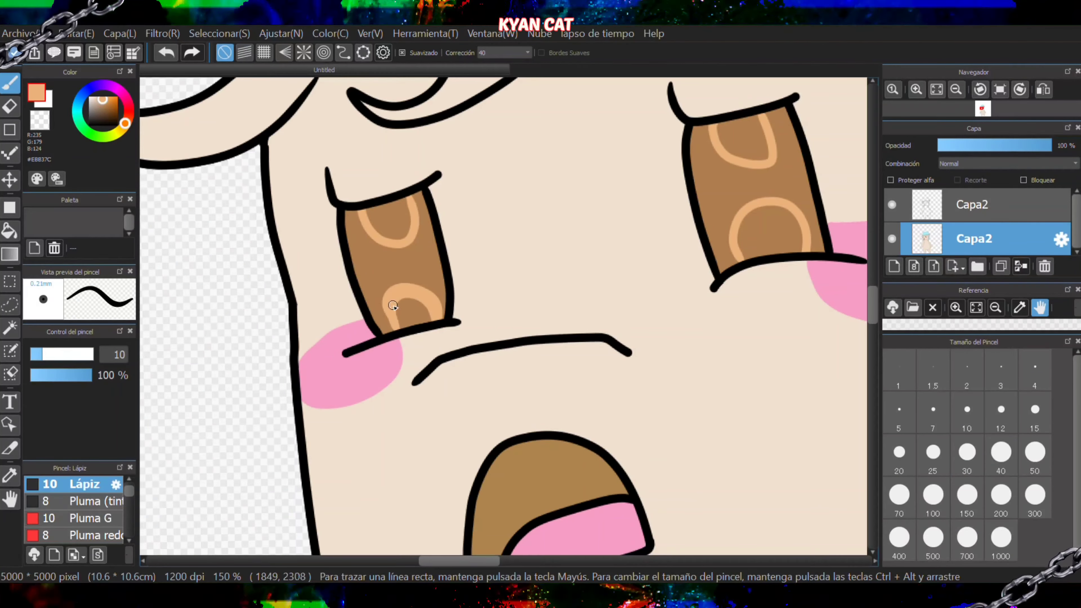
- Fill the highlight outlines in both eyes with the light orange
scroll(395, 323, up, 3)
key(g)
click(415, 345)
click(421, 114)
scroll(421, 113, down, 3)
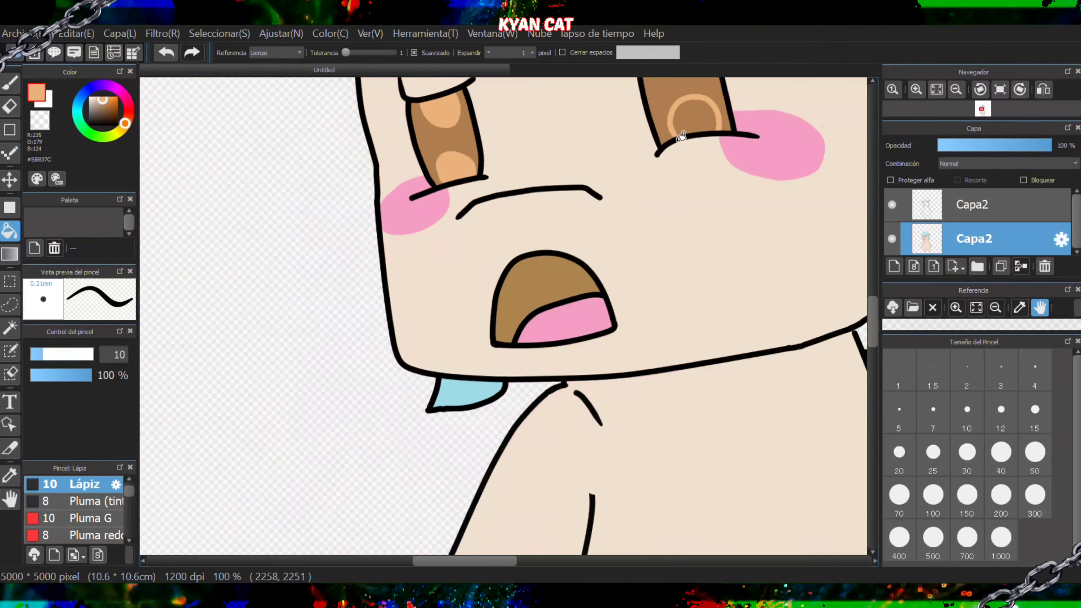
scroll(468, 255, down, 3)
scroll(485, 315, up, 3)
scroll(485, 315, down, 3)
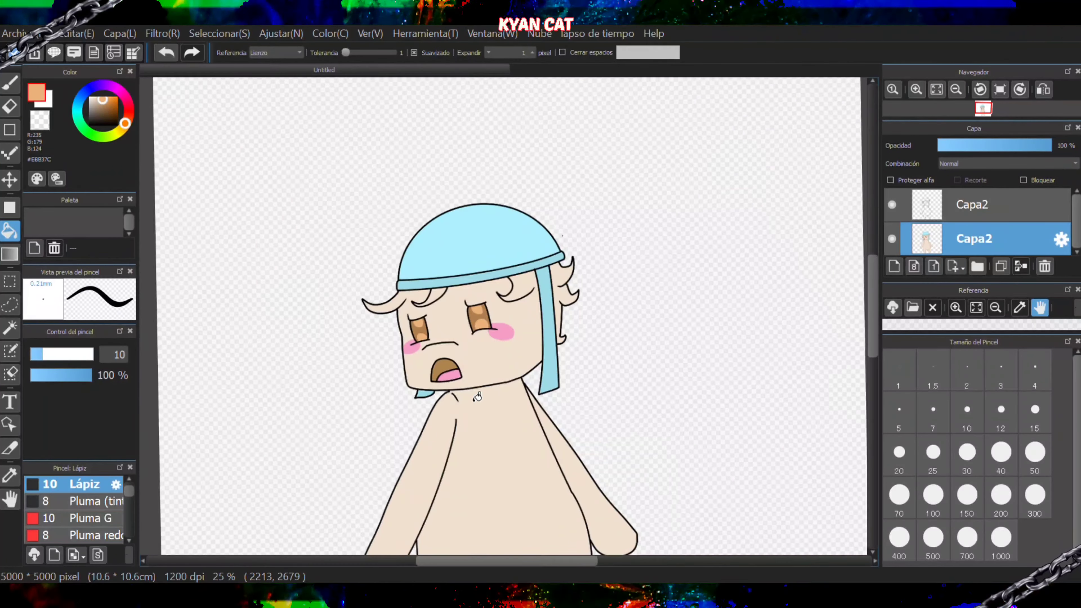
- Draw a curved groove down the middle of the tongue in darker pink #FA6BA8
scroll(445, 368, up, 5)
key(b)
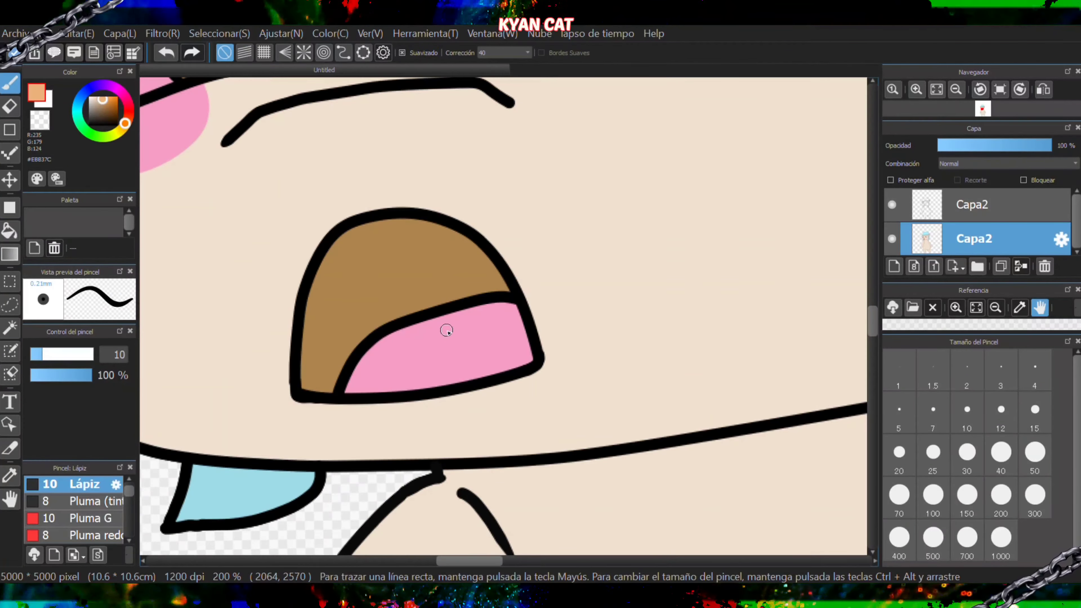
click(125, 100)
drag(438, 320, 412, 378)
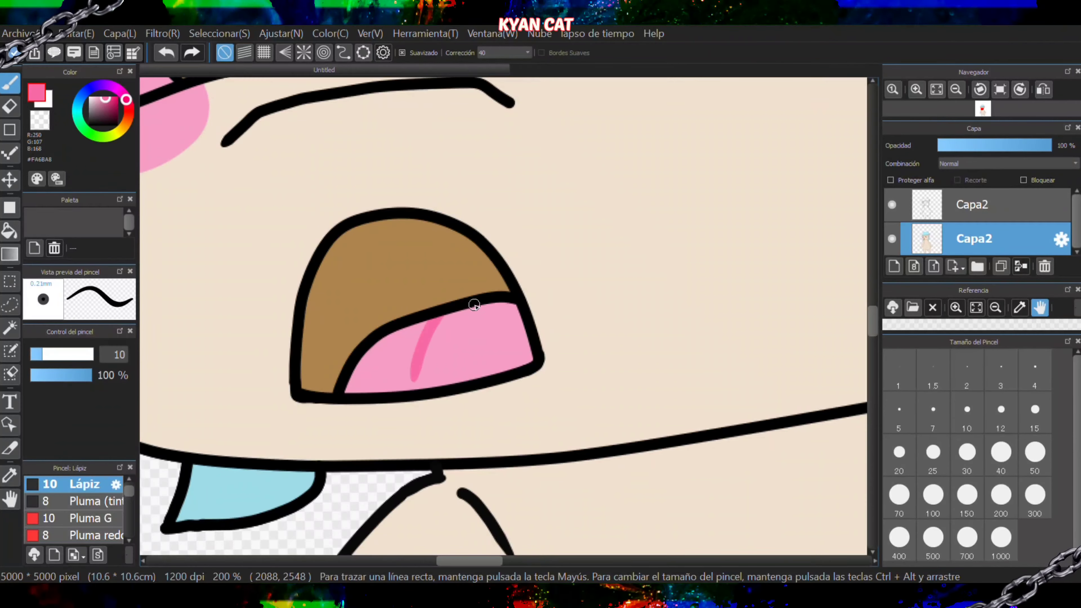
scroll(474, 304, up, 2)
mouse_move(434, 321)
mouse_down()
mouse_move(395, 336)
mouse_move(393, 358)
mouse_move(429, 313)
mouse_up()
- Trim the sides and lower end of the tongue groove with the tongue's base pink #F59EC5
right_click(367, 364)
drag(413, 369, 464, 309)
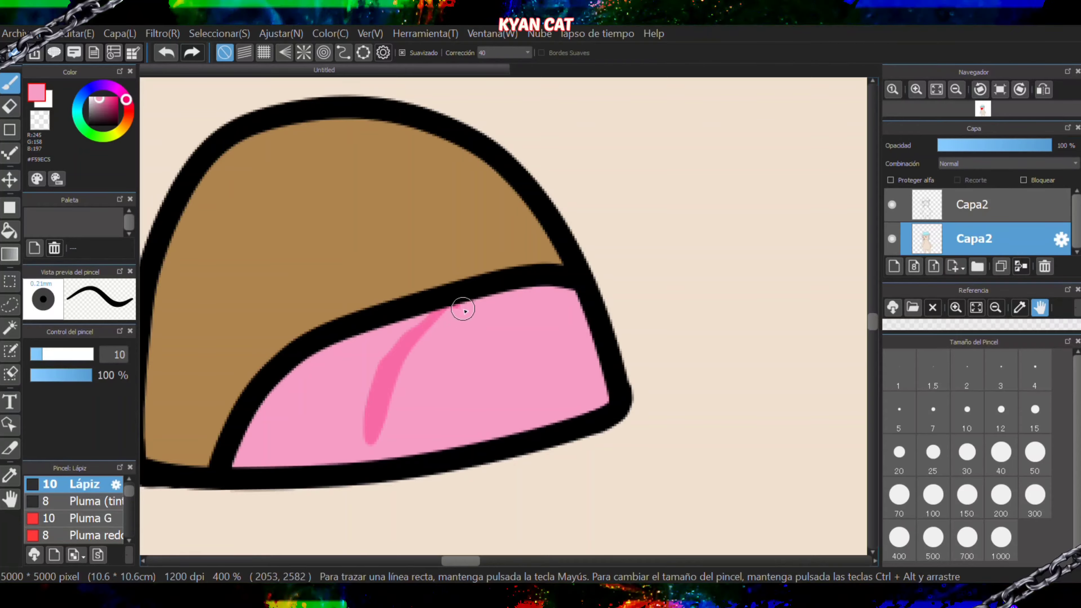
scroll(551, 326, down, 5)
scroll(525, 341, up, 6)
drag(563, 301, 531, 345)
scroll(503, 313, down, 6)
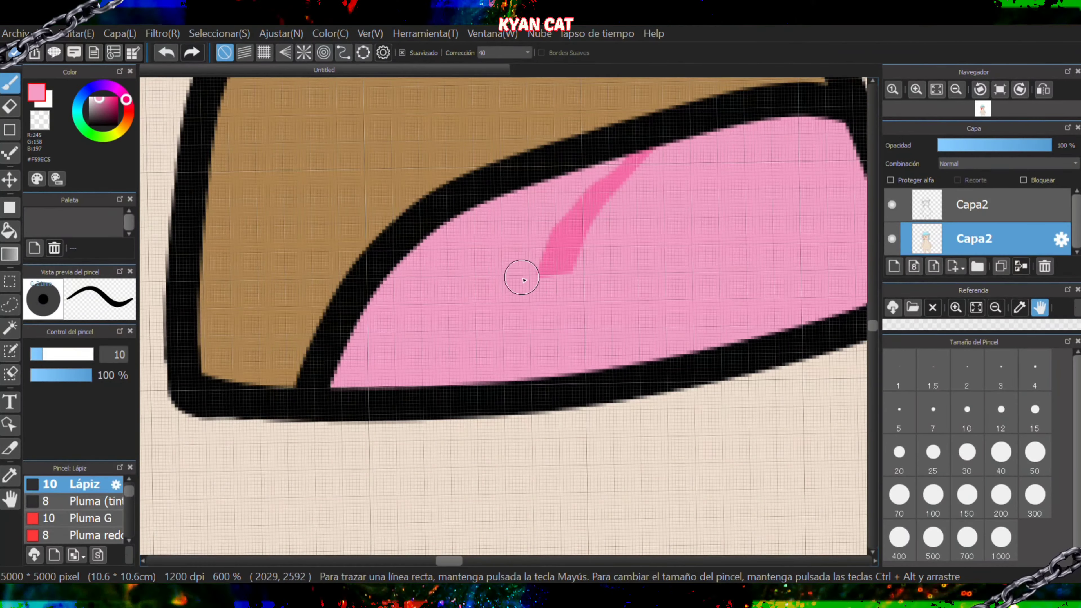
scroll(372, 182, down, 3)
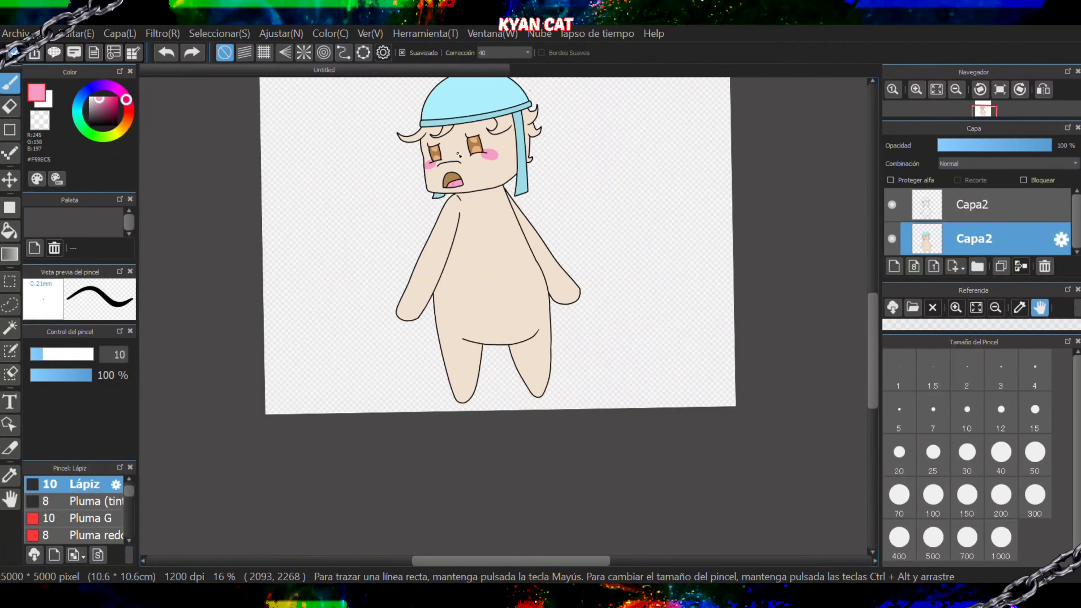
- Draw a curved neck shadow below the chin in brown skin shade #D7A376 and fill it
right_click(462, 136)
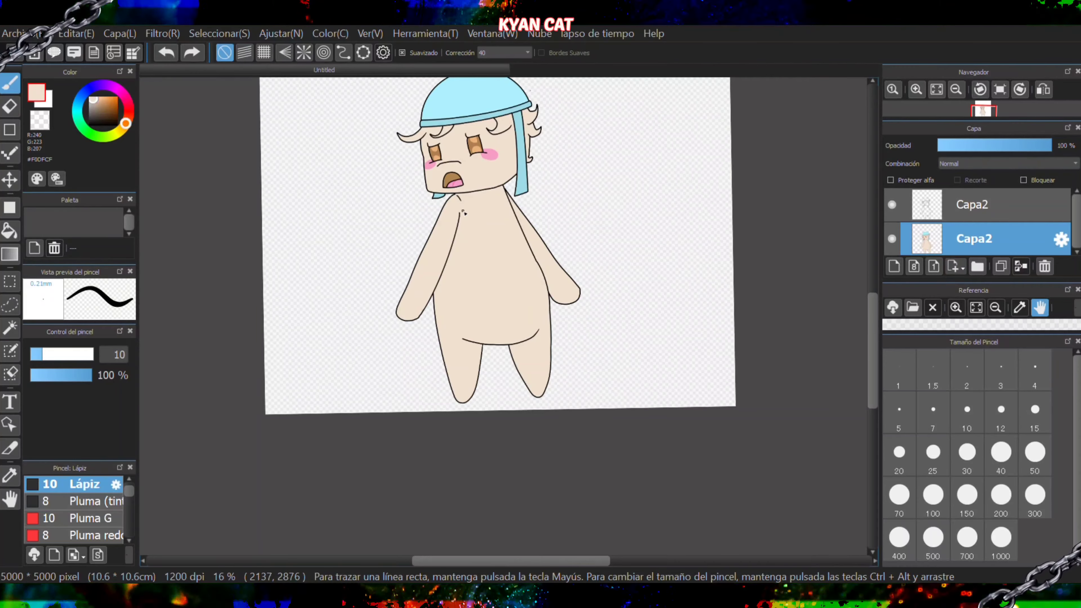
click(101, 101)
scroll(494, 235, up, 3)
mouse_move(419, 146)
mouse_down()
mouse_move(499, 136)
mouse_move(540, 113)
mouse_up()
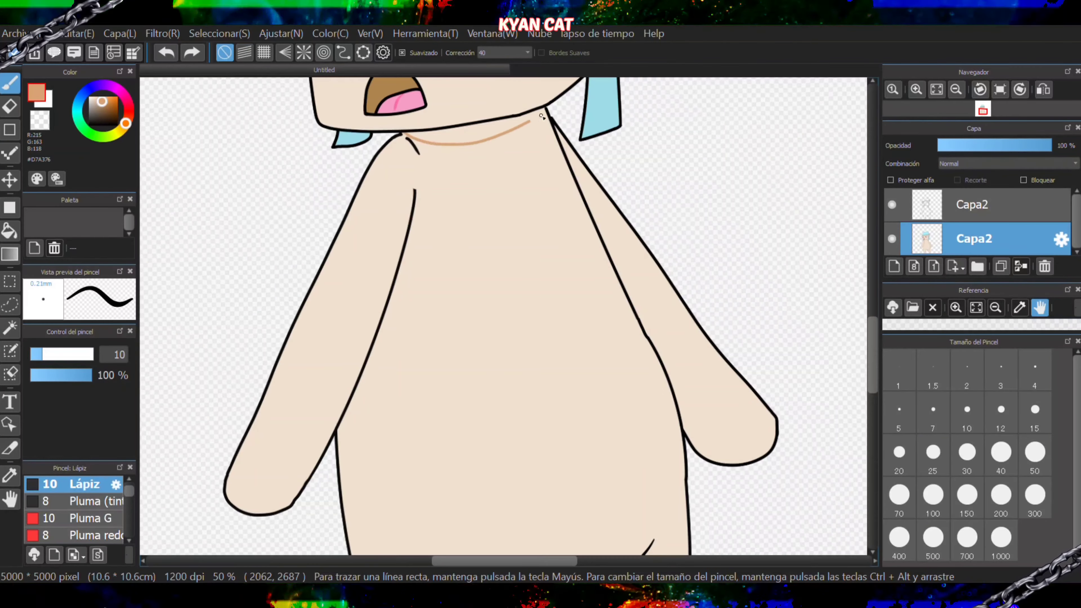
key(g)
click(457, 139)
drag(605, 247, 510, 184)
- Outline a narrow shadow on the right-hand arm along the torso's edge and fill it with the brown skin shade
scroll(513, 181, down, 2)
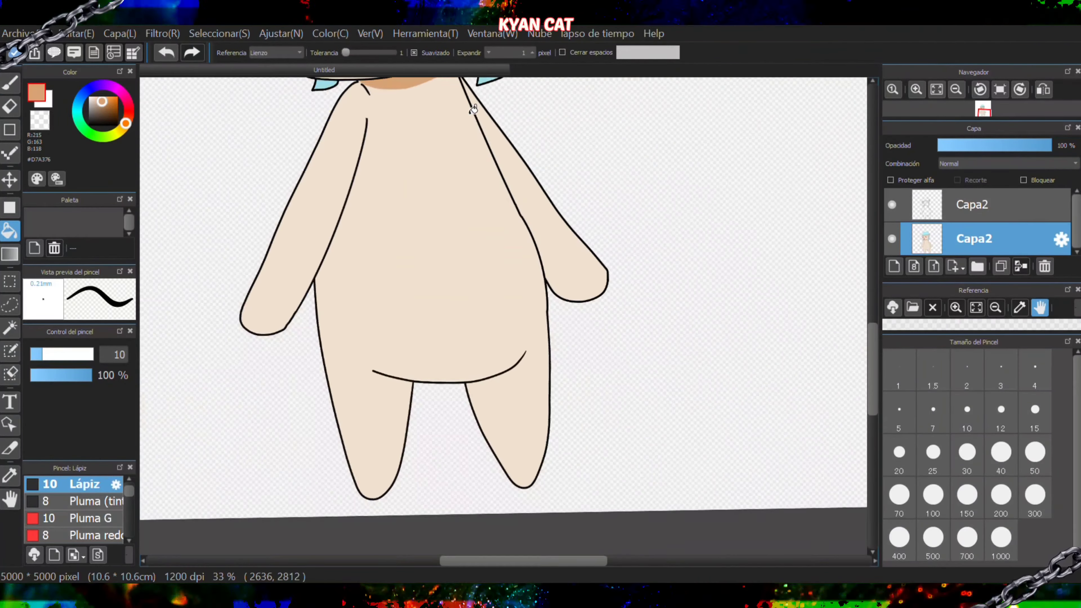
key(b)
drag(465, 85, 517, 200)
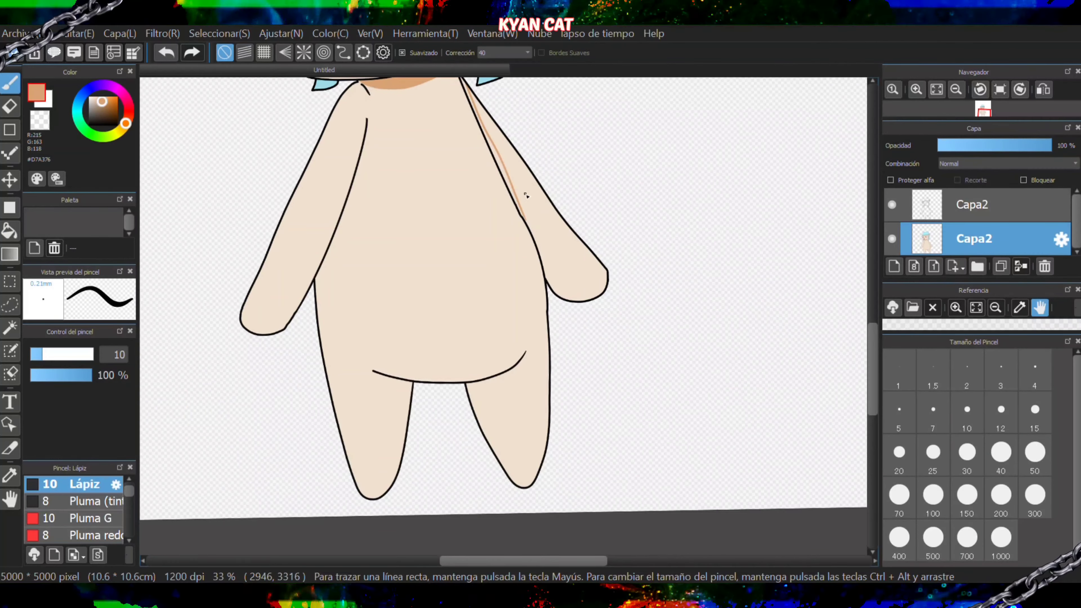
key(g)
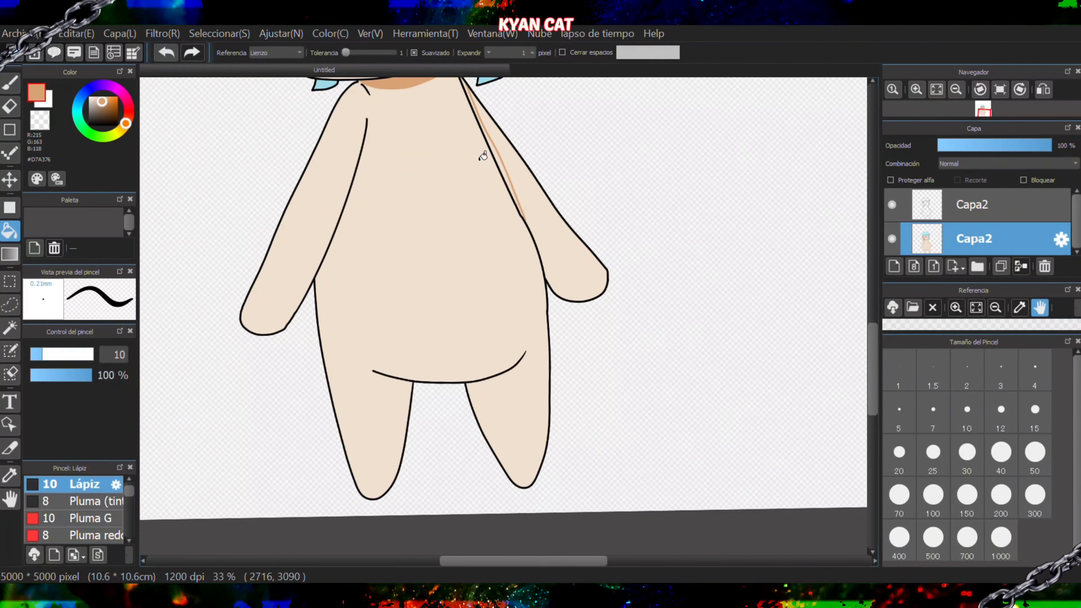
scroll(511, 183, up, 3)
scroll(519, 209, down, 4)
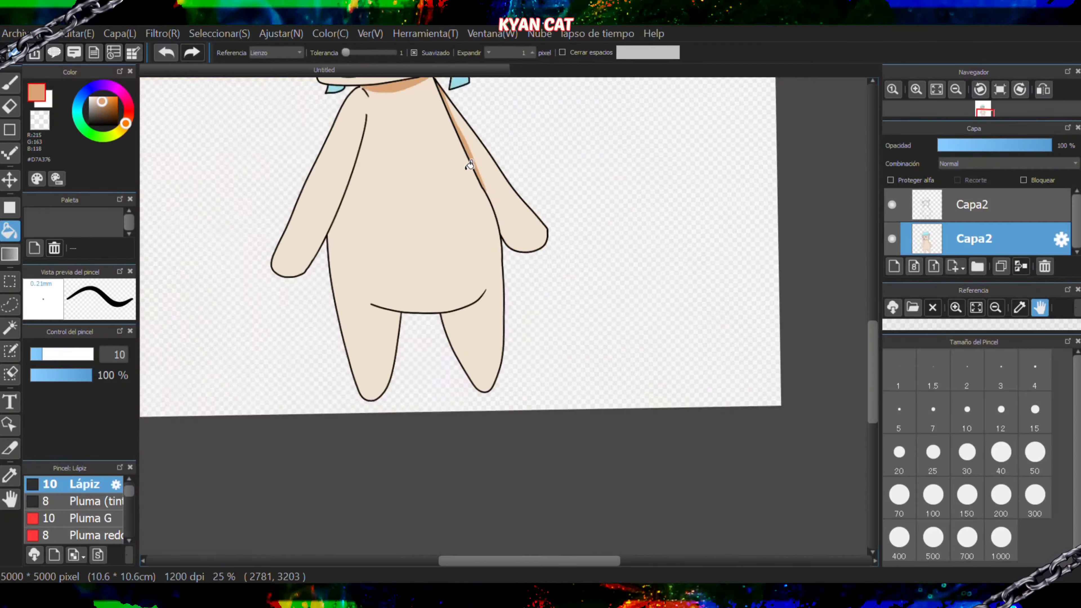
- Try to extend and thicken the lower end of the arm's shadow with freehand strokes
scroll(528, 247, up, 6)
key(b)
drag(537, 294, 547, 328)
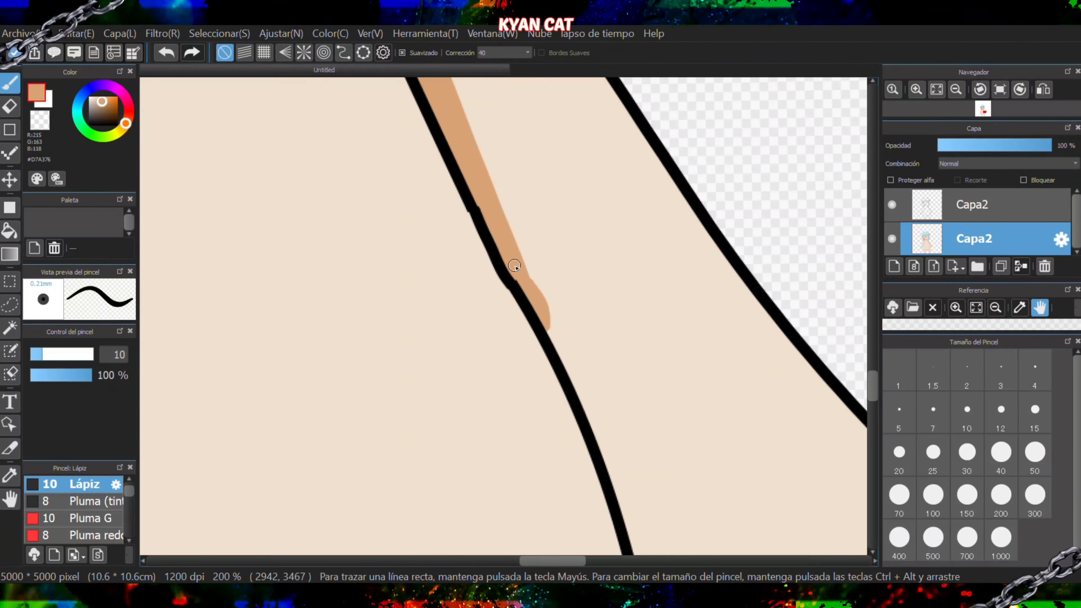
drag(480, 142, 545, 298)
scroll(456, 220, down, 2)
click(165, 52)
click(165, 52)
scroll(205, 109, down, 4)
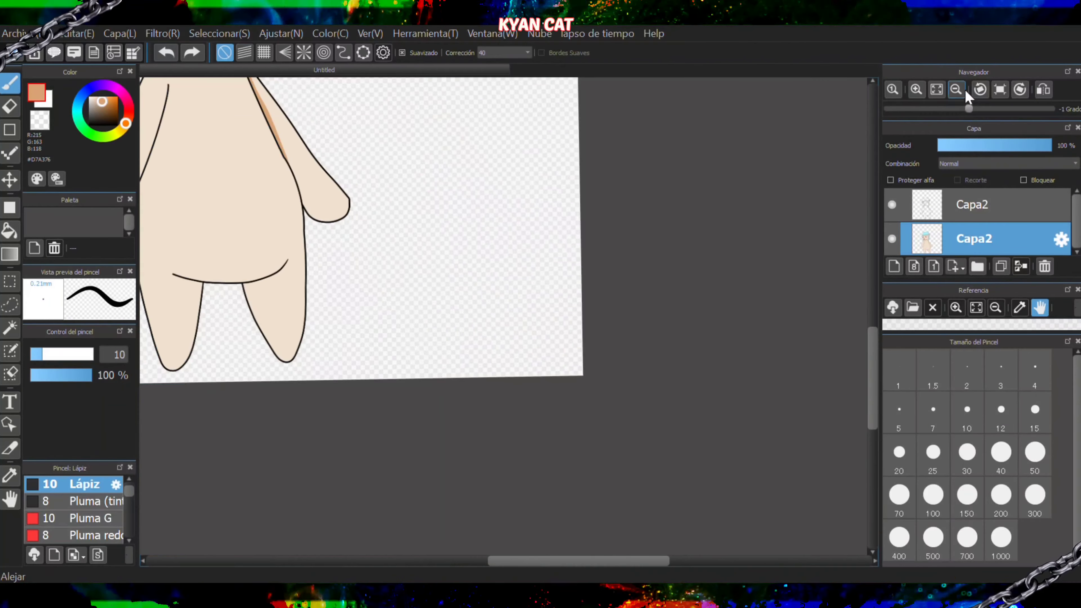
- Draw a shadow under the hat brim from the face's left edge to the first hair strand and fill it
scroll(559, 289, up, 4)
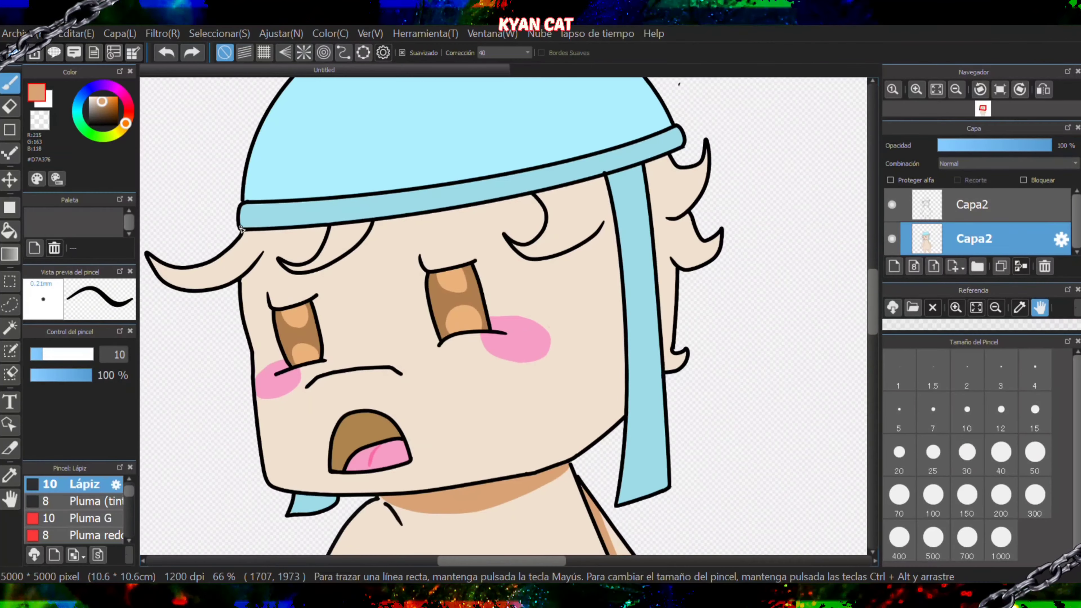
mouse_move(243, 231)
mouse_down()
mouse_move(396, 250)
mouse_move(499, 222)
mouse_up()
click(163, 55)
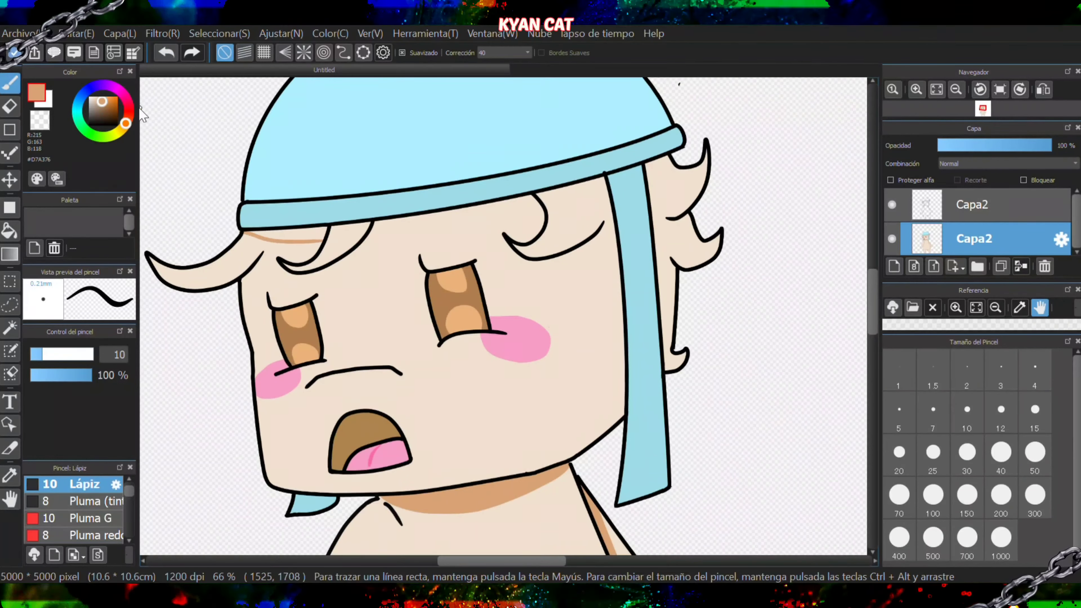
scroll(253, 235, up, 3)
drag(198, 235, 442, 231)
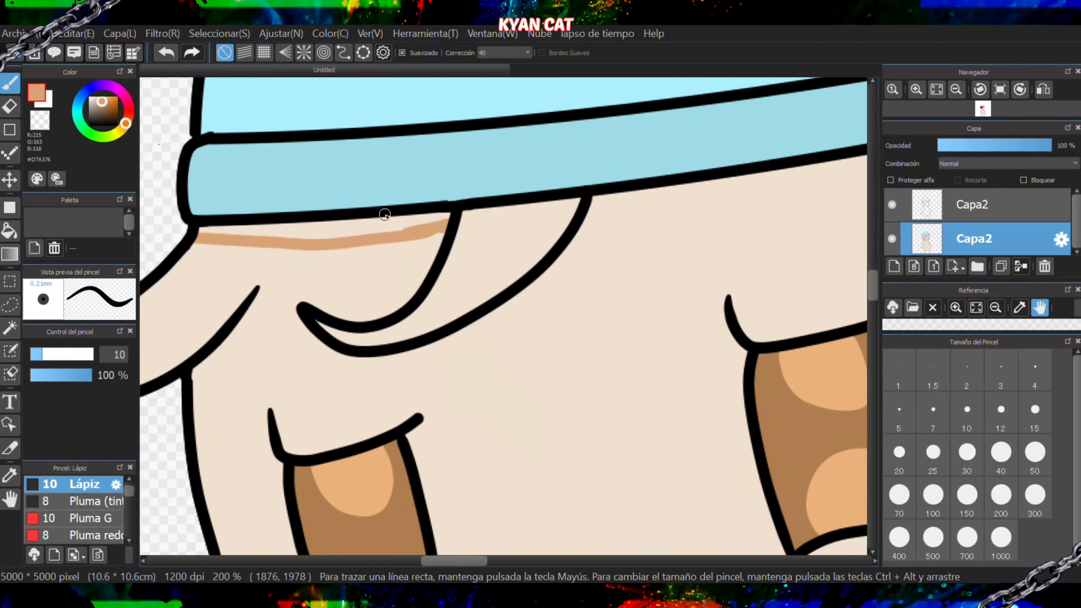
key(g)
scroll(358, 235, down, 5)
- Draw and fill a forehead shadow under the hat brim between the two front hair locks
key(b)
scroll(358, 235, up, 4)
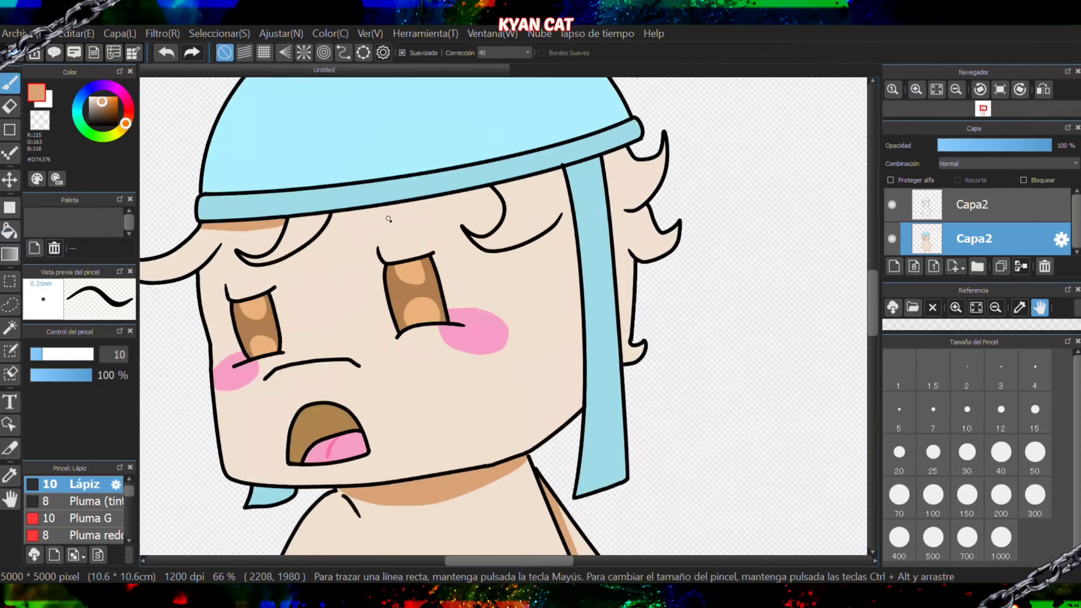
mouse_move(145, 249)
mouse_down()
mouse_move(602, 183)
mouse_move(813, 126)
mouse_up()
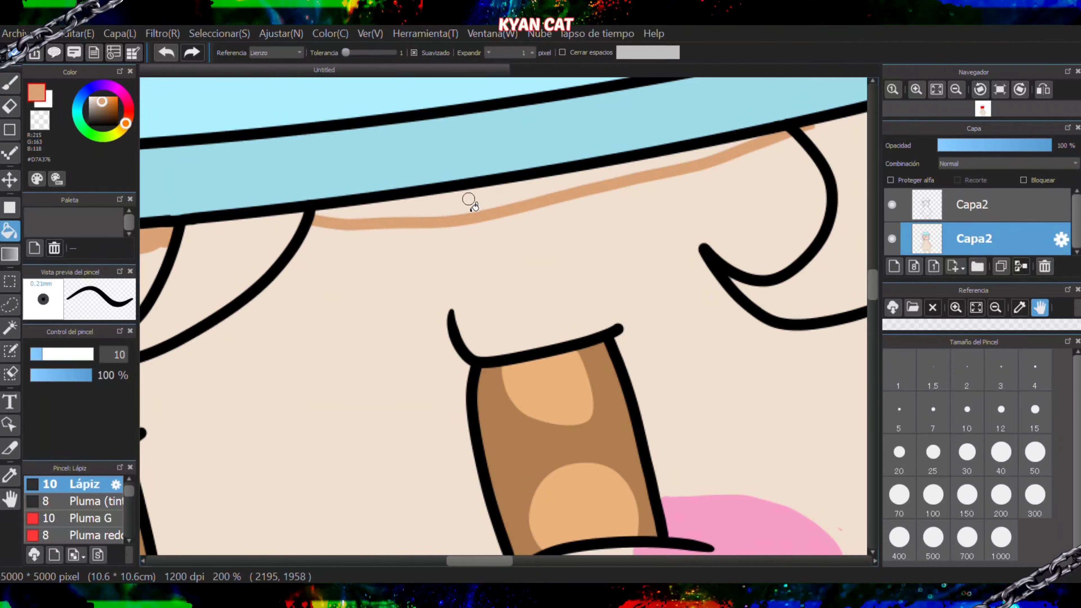
scroll(470, 200, down, 5)
- Continue the brim shadow across the curled hair lock to the hat's side strap and fill it
scroll(598, 134, up, 4)
scroll(232, 269, up, 2)
drag(232, 269, 629, 187)
key(g)
click(382, 252)
key(b)
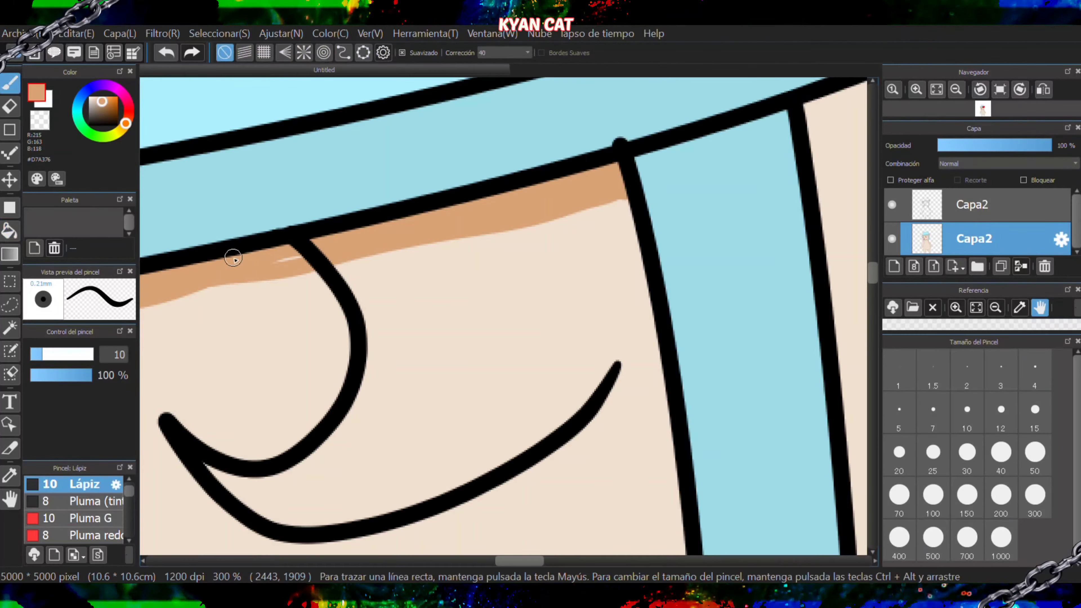
scroll(342, 246, down, 5)
- Shade the gap in the brim shadow inside the left-hand hair lock with the brown skin shade
scroll(207, 266, up, 4)
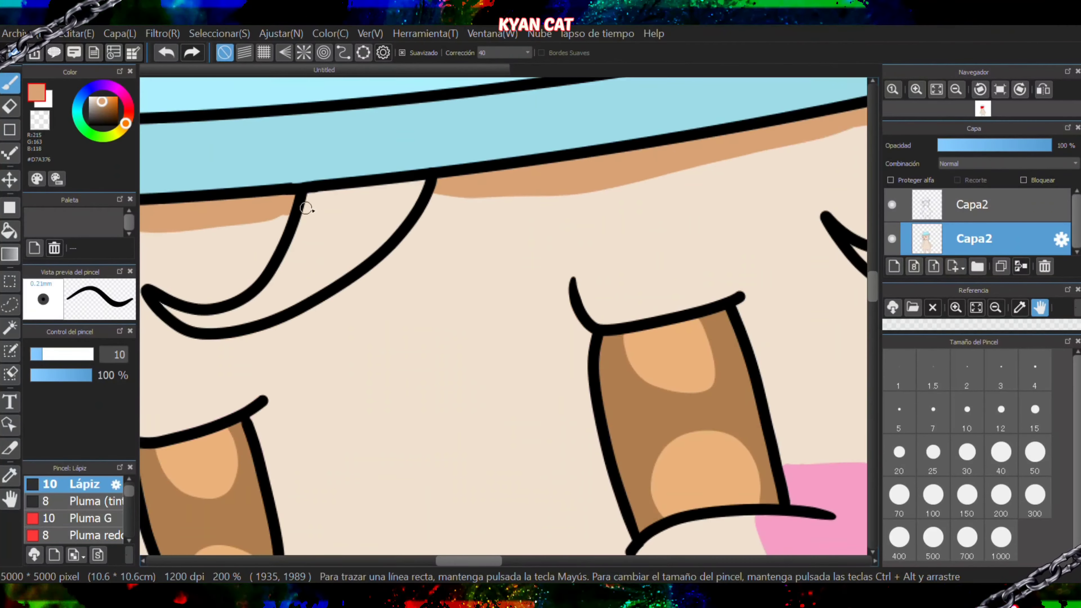
drag(306, 208, 497, 189)
key(g)
click(365, 195)
scroll(365, 195, down, 3)
- Draw and fill a short shadow under the hat brim on the hair behind the side strap
scroll(681, 152, up, 4)
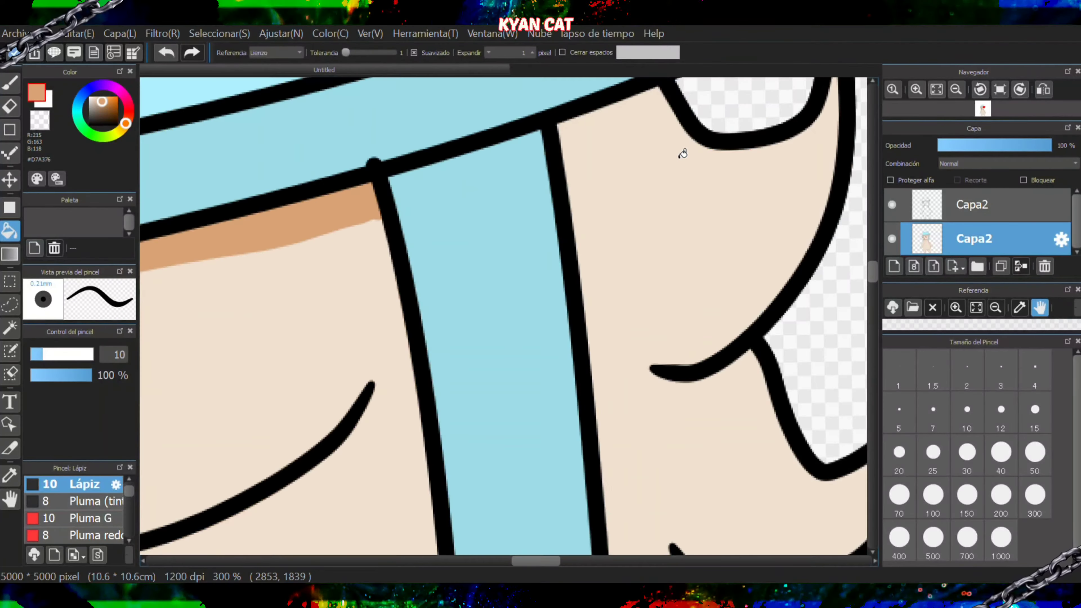
key(b)
drag(564, 148, 655, 112)
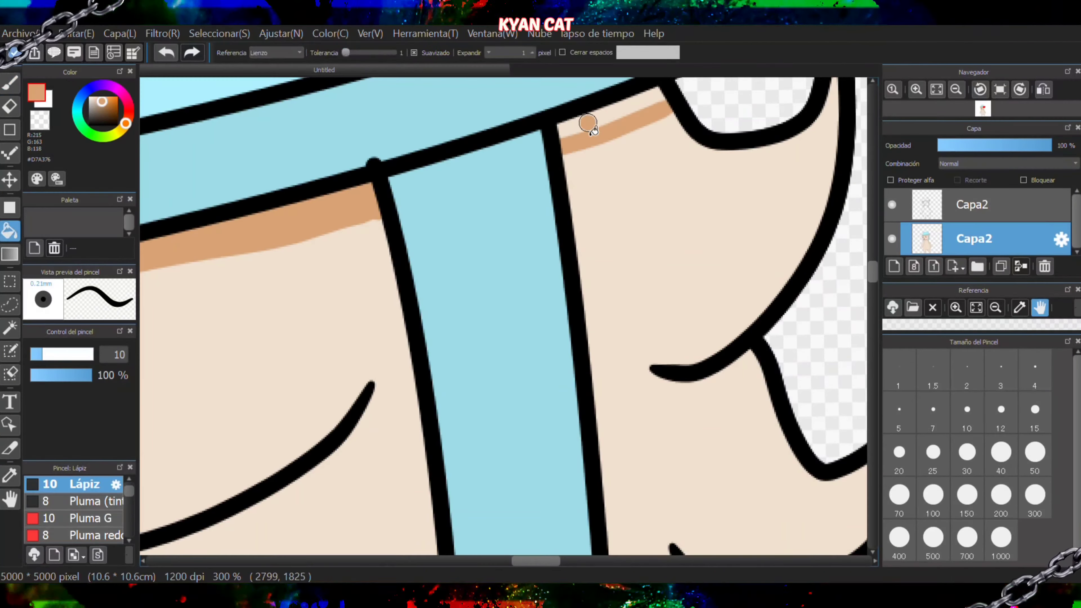
scroll(588, 120, down, 2)
scroll(606, 124, down, 4)
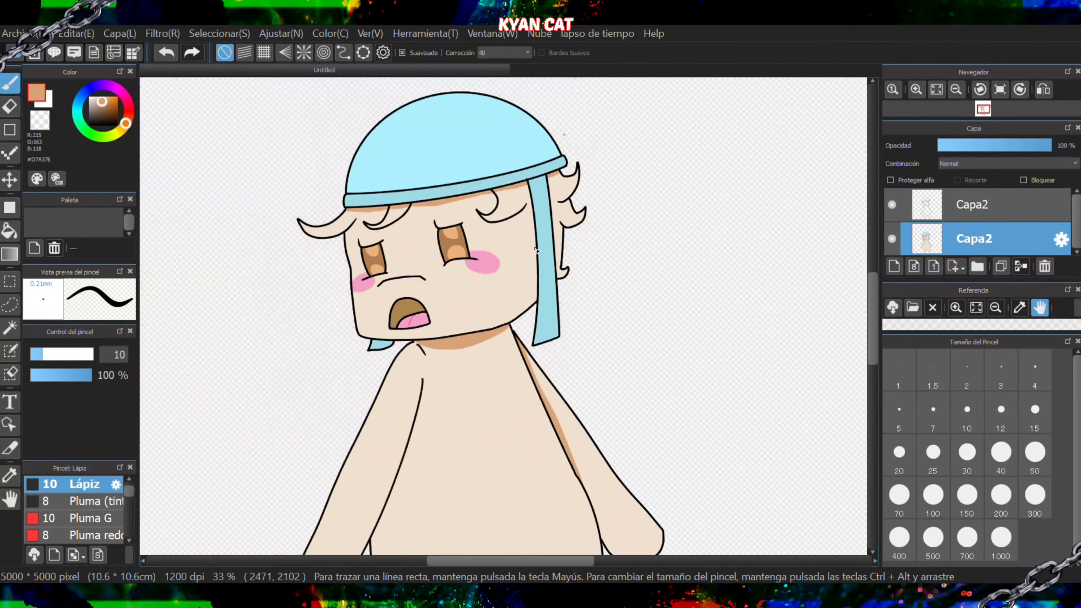
- Paint brown shadows beneath the belly line at the top of both legs
scroll(545, 499, up, 3)
scroll(312, 484, up, 2)
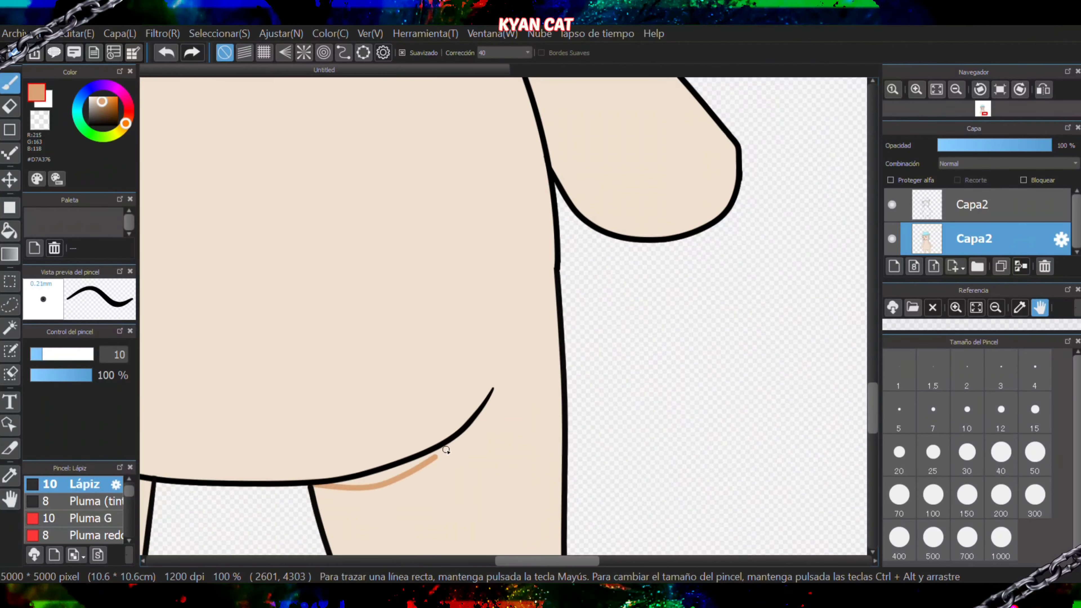
drag(390, 476, 439, 468)
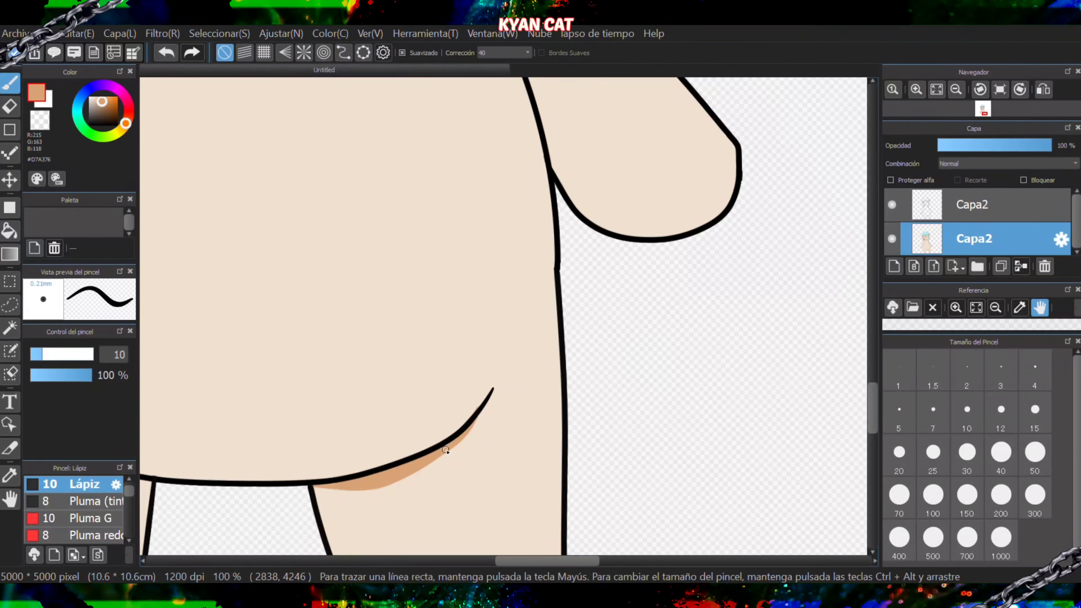
scroll(442, 453, down, 3)
scroll(359, 406, up, 4)
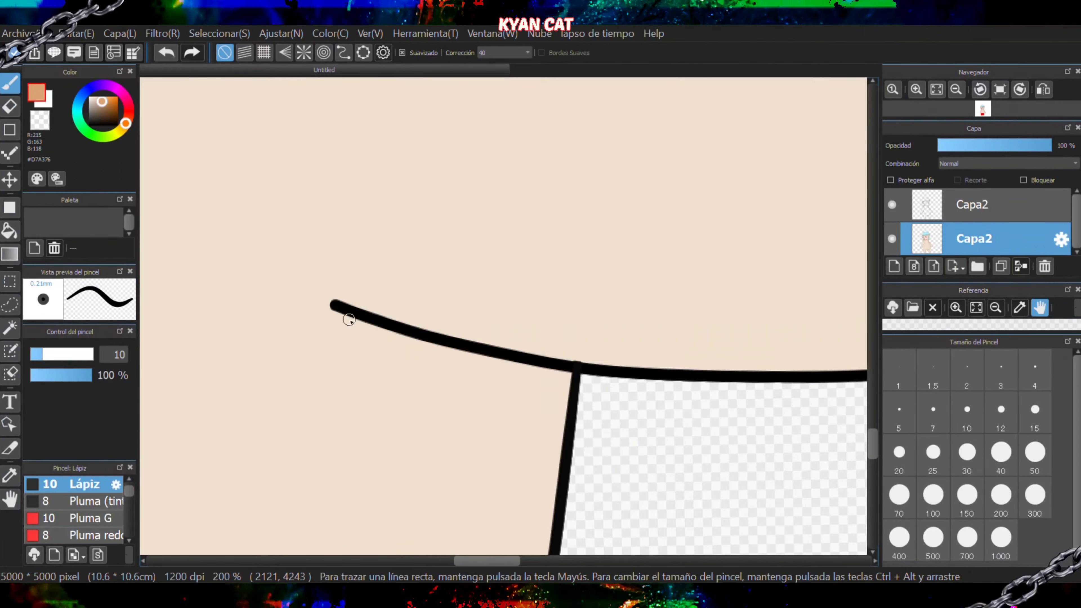
drag(516, 379, 391, 367)
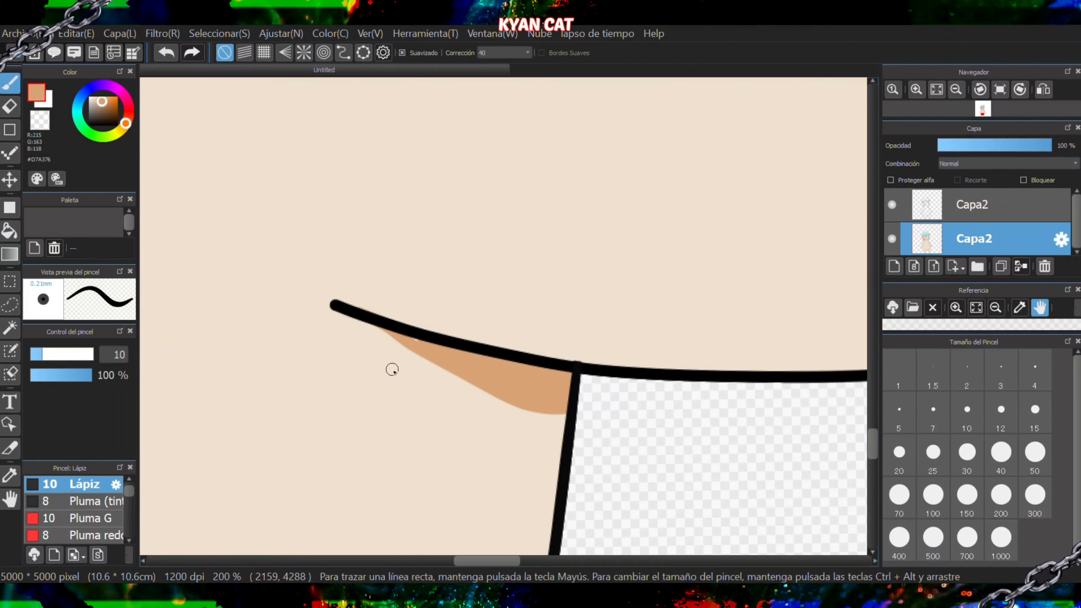
- Draw a curved brown shadow on the torso along the inner edge of the left-hand arm and fill it
scroll(390, 367, down, 5)
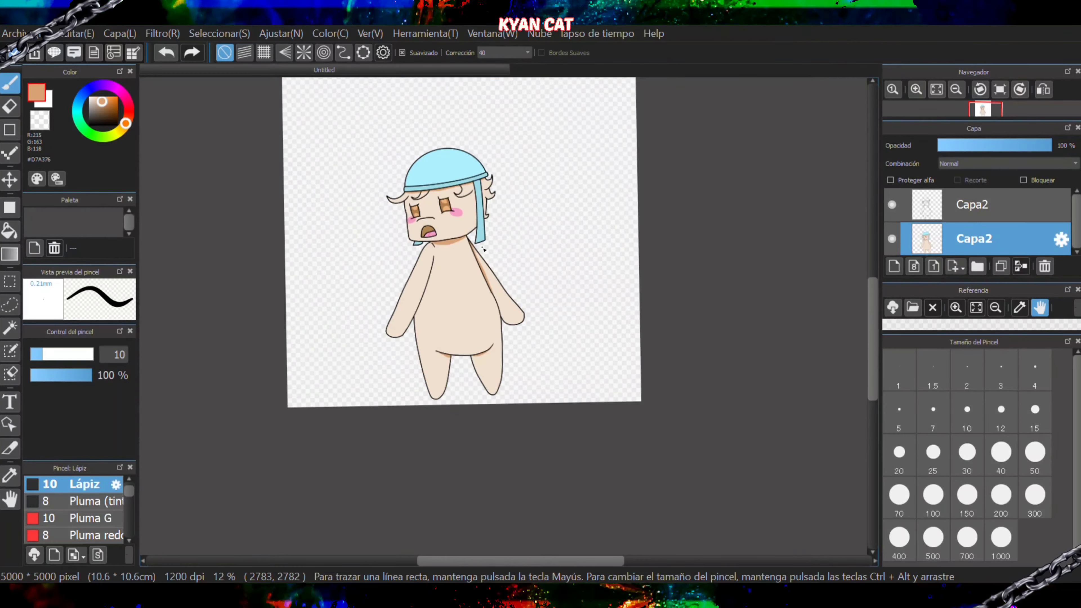
scroll(428, 284, up, 4)
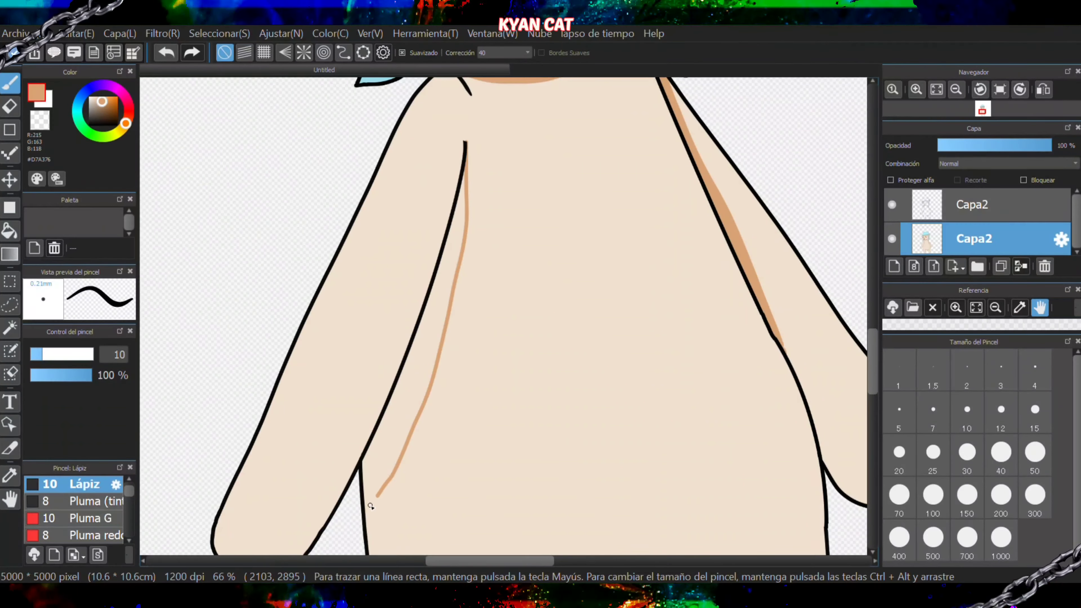
key(g)
click(374, 467)
scroll(470, 380, down, 4)
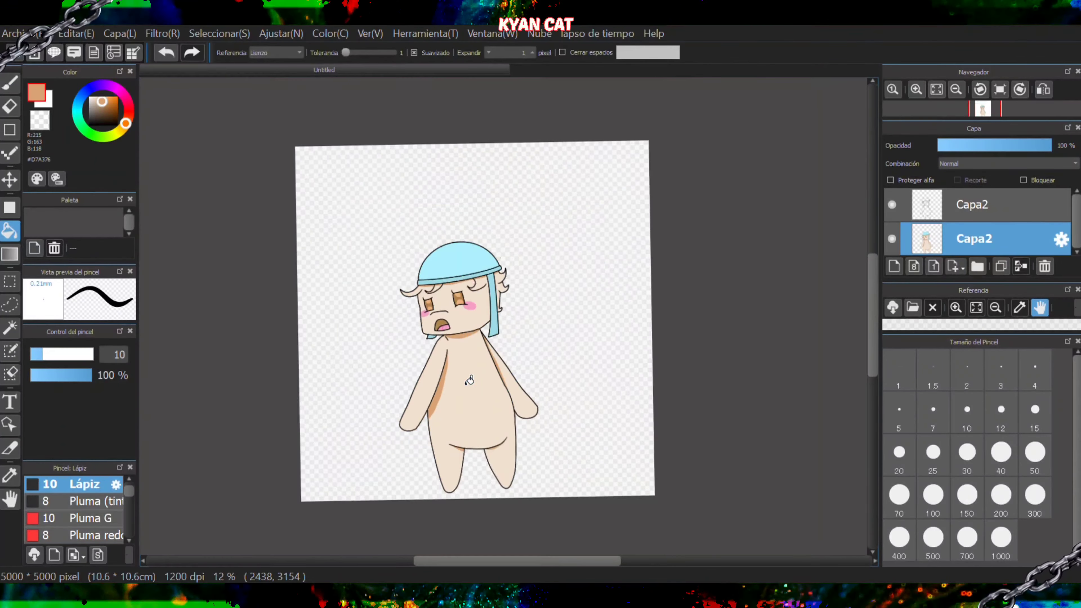
- Recolour the torso shadow beside the arm and the neck shadow with the lighter peach #F0C5A0
scroll(444, 415, up, 4)
click(451, 360)
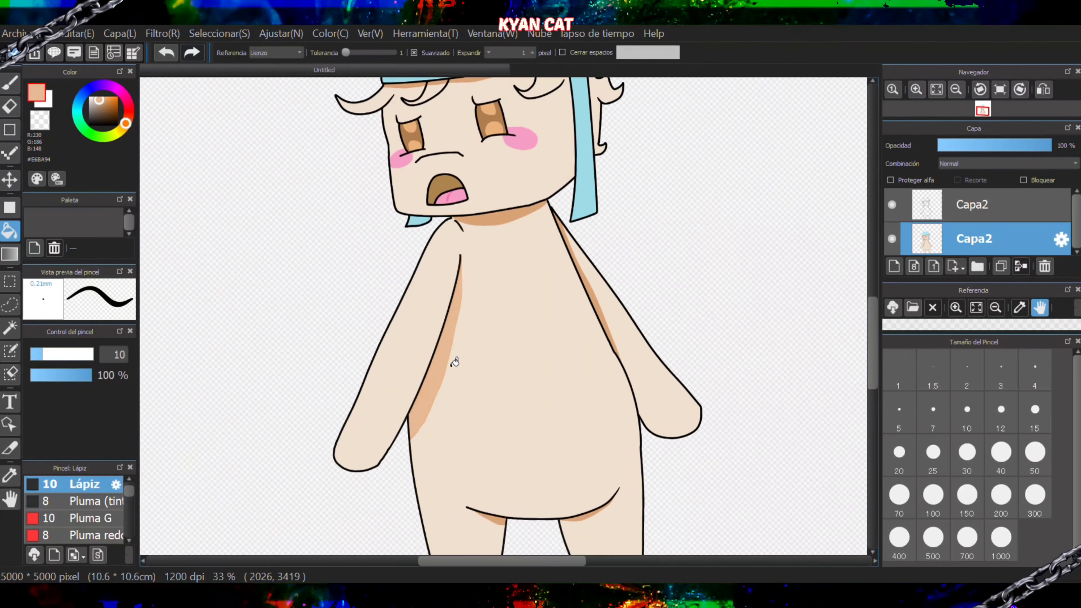
click(99, 100)
key(ctrl+z)
click(432, 395)
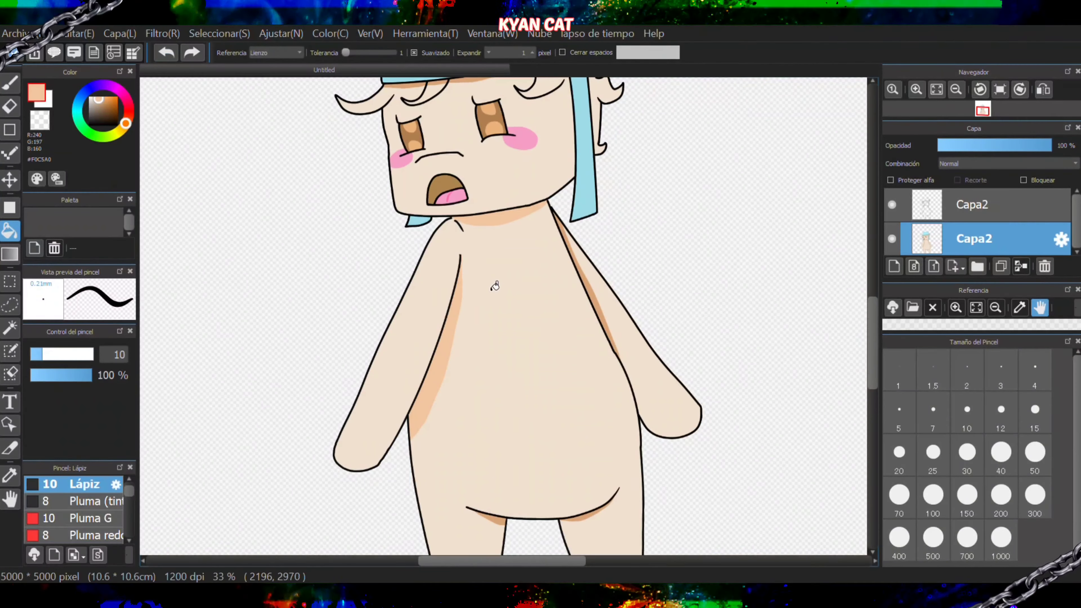
- Refill the right-hand arm shadow and all shadow segments under the hat brim with the peach #F0C5A0
scroll(495, 286, up, 3)
scroll(623, 278, down, 4)
scroll(523, 134, up, 4)
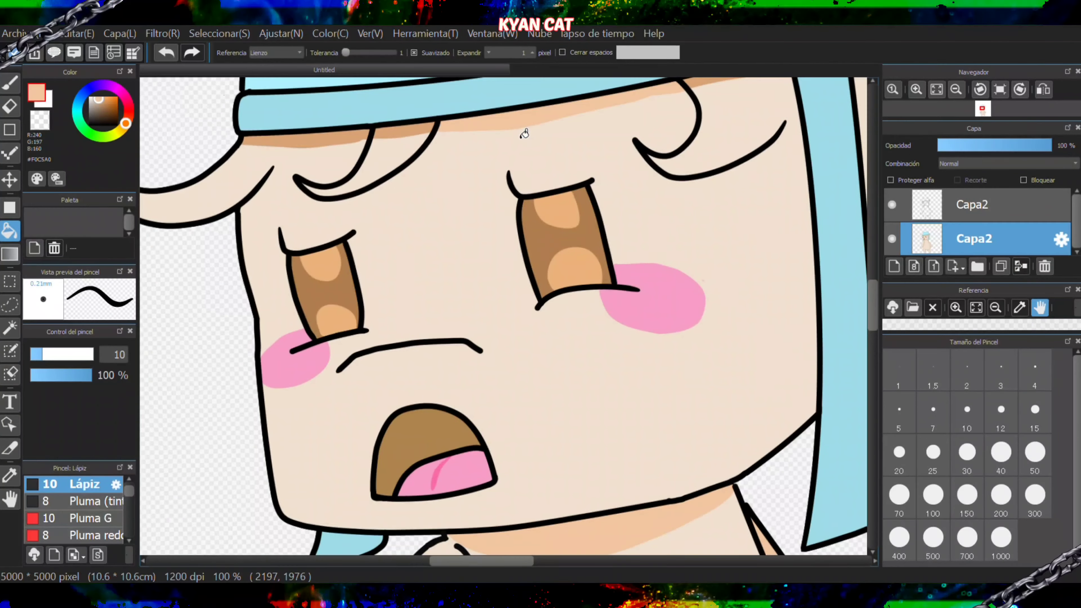
click(341, 148)
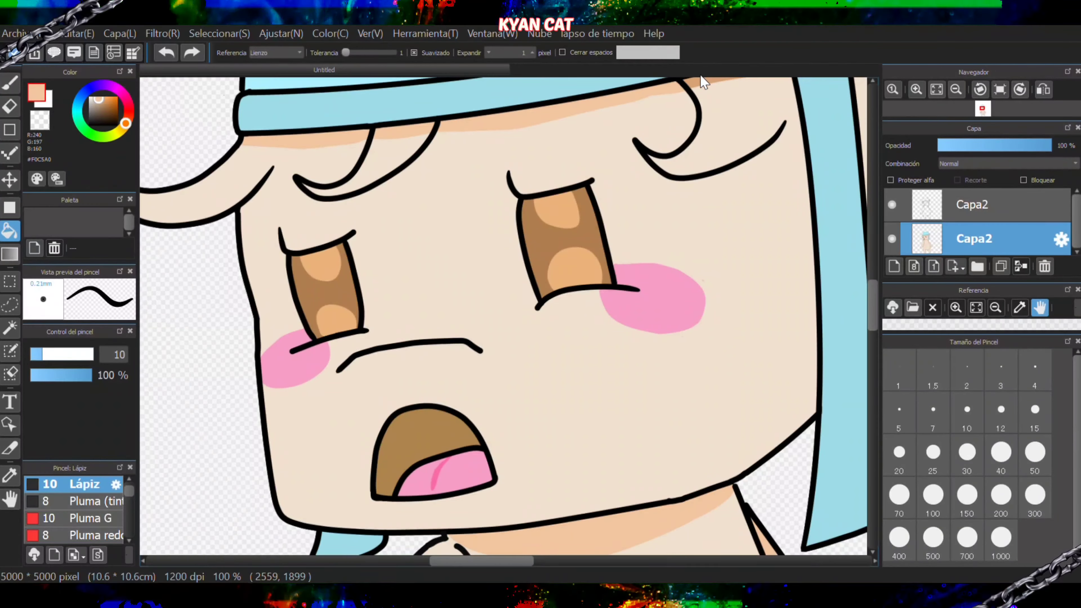
scroll(705, 86, down, 4)
scroll(506, 207, up, 4)
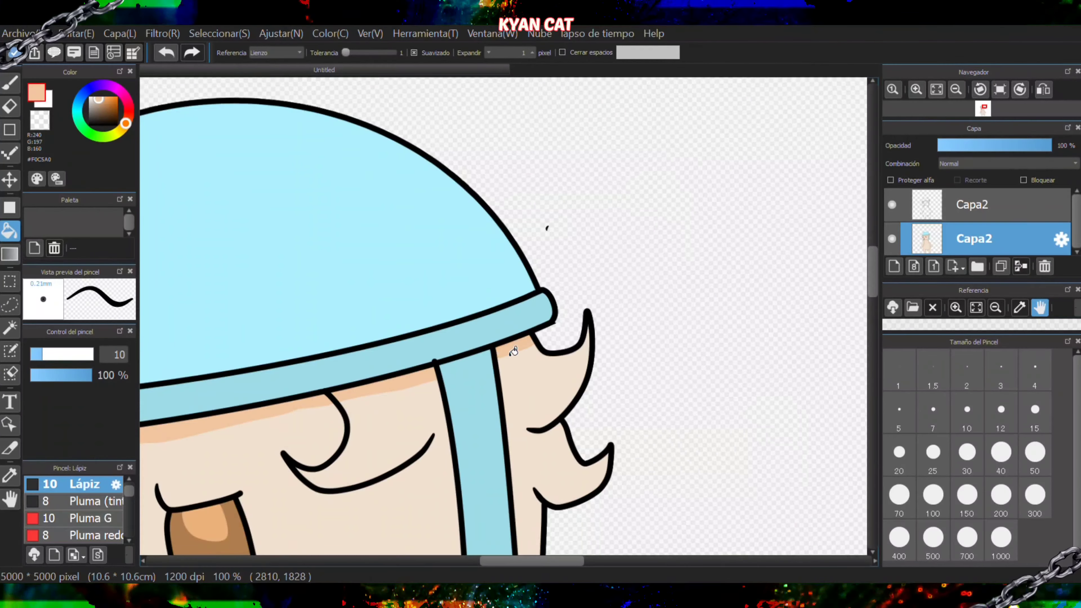
- Refill the shadows beneath the belly line on both legs with the same peach
scroll(500, 326, down, 4)
scroll(468, 492, up, 3)
scroll(574, 429, down, 2)
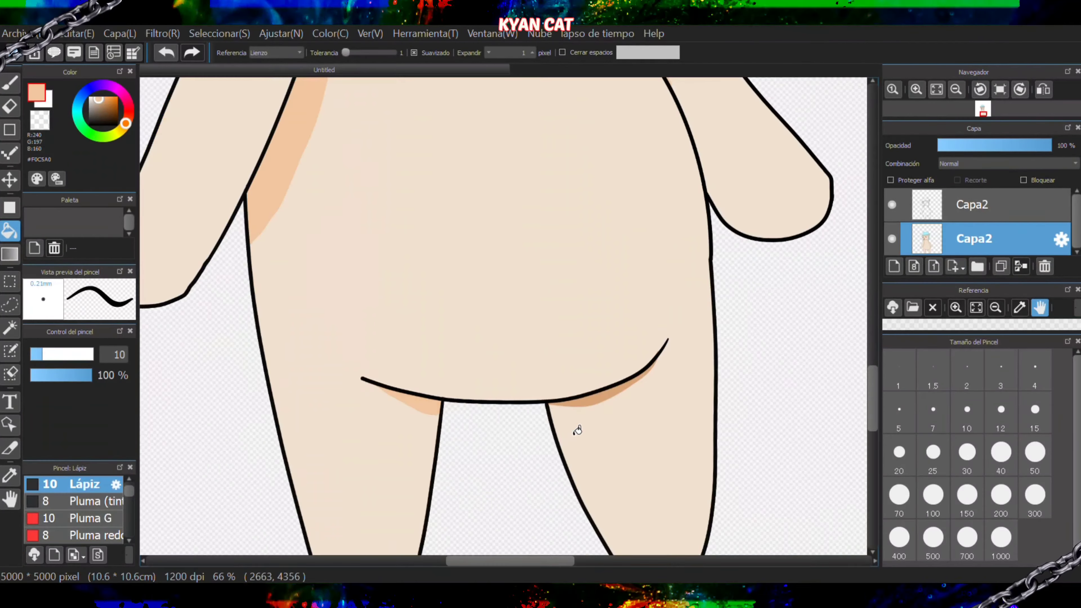
- Erase the stray black mark beside the hat dome on the upper line art layer
key(b)
scroll(621, 385, down, 1)
scroll(516, 86, up, 3)
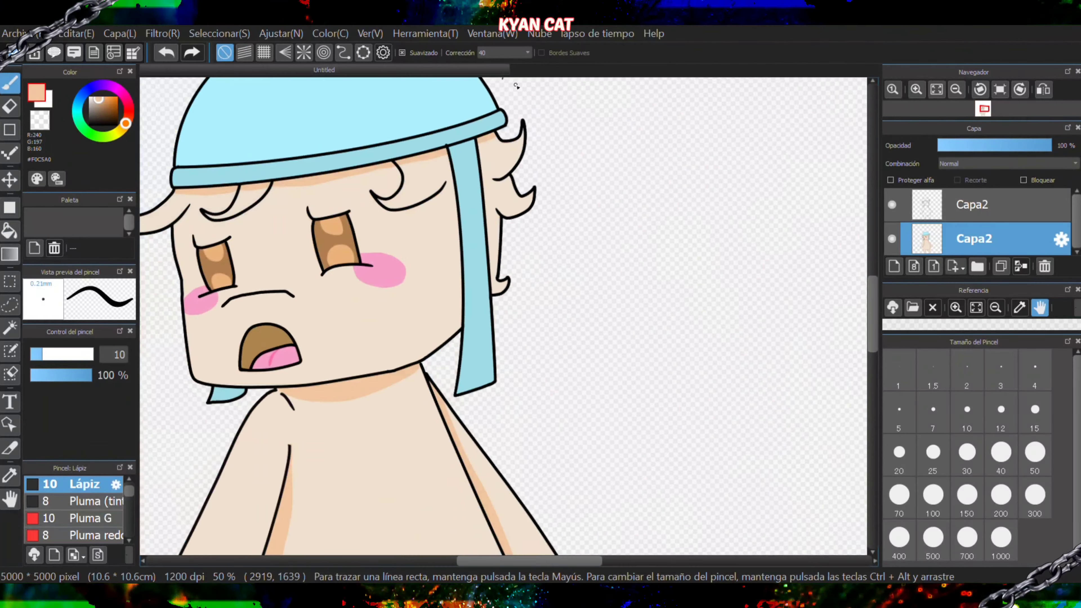
key(e)
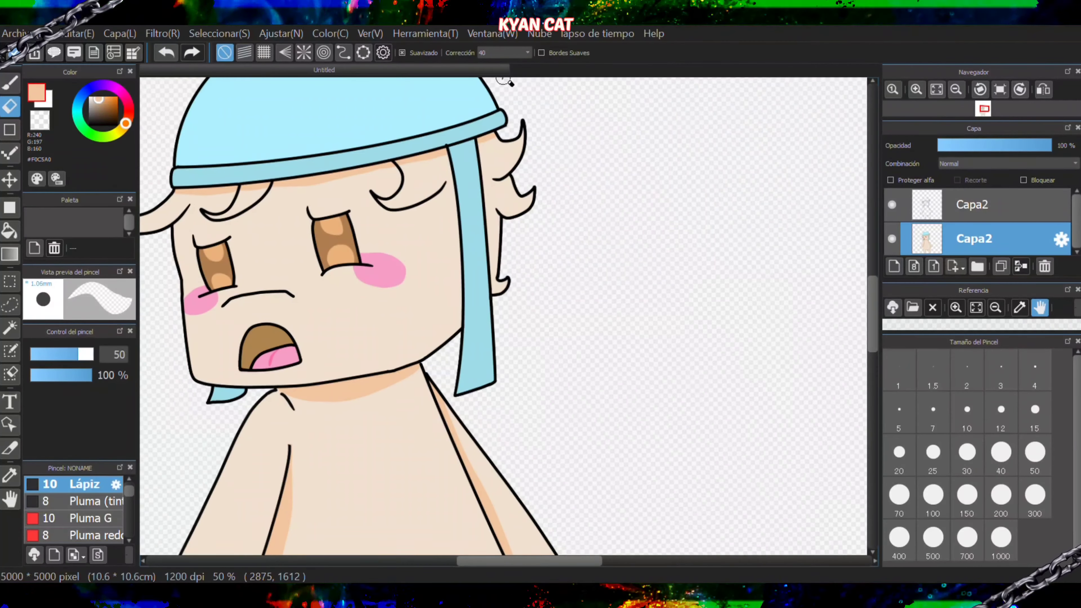
click(971, 198)
scroll(553, 319, down, 3)
scroll(574, 241, up, 3)
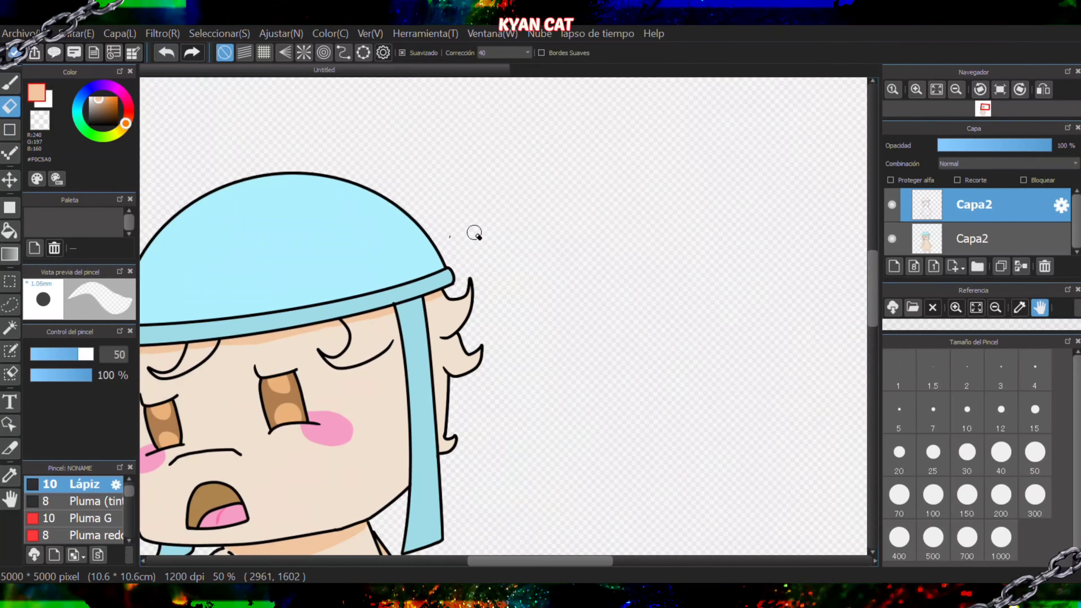
scroll(532, 274, down, 3)
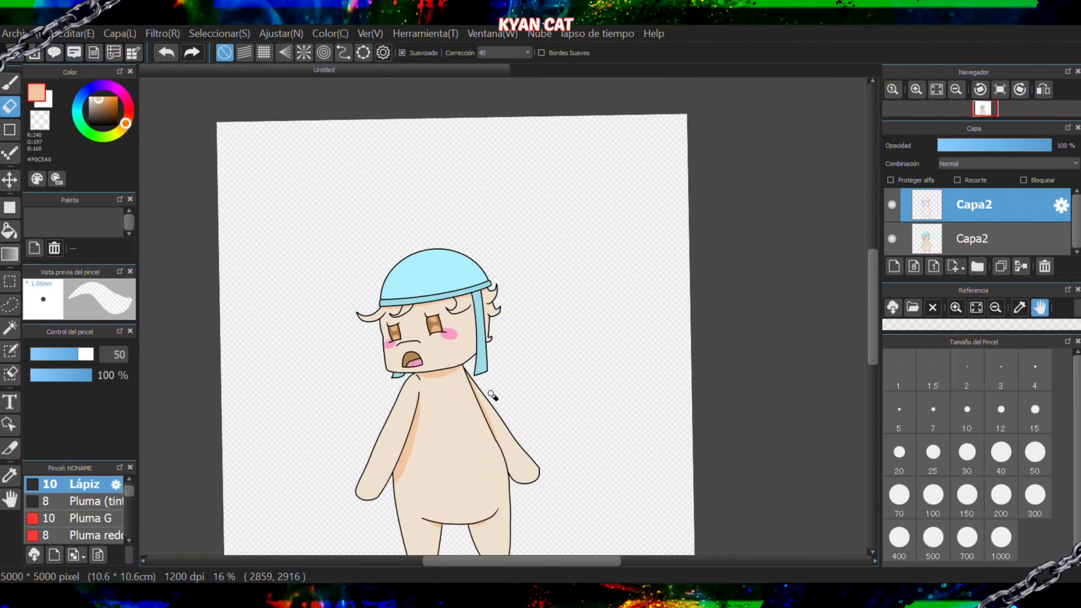
- On the lower colour layer, draw and fill a teal #83C7D2 shadow across the top of the side strap under the brim
scroll(492, 395, down, 1)
scroll(483, 375, up, 4)
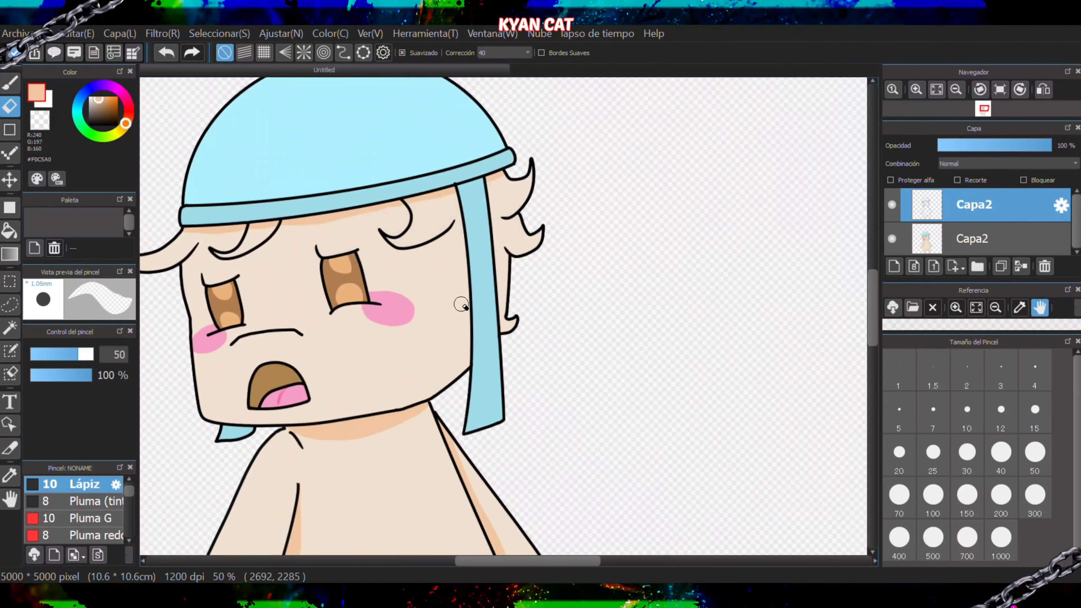
click(98, 98)
scroll(261, 189, down, 1)
scroll(483, 181, up, 4)
key(b)
click(1027, 251)
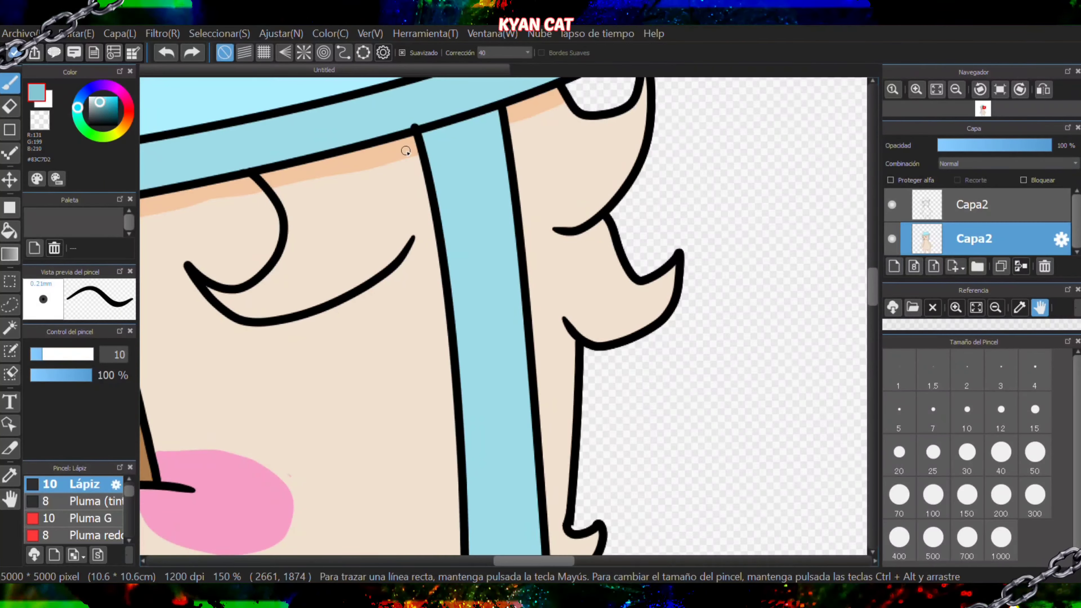
scroll(434, 142, up, 2)
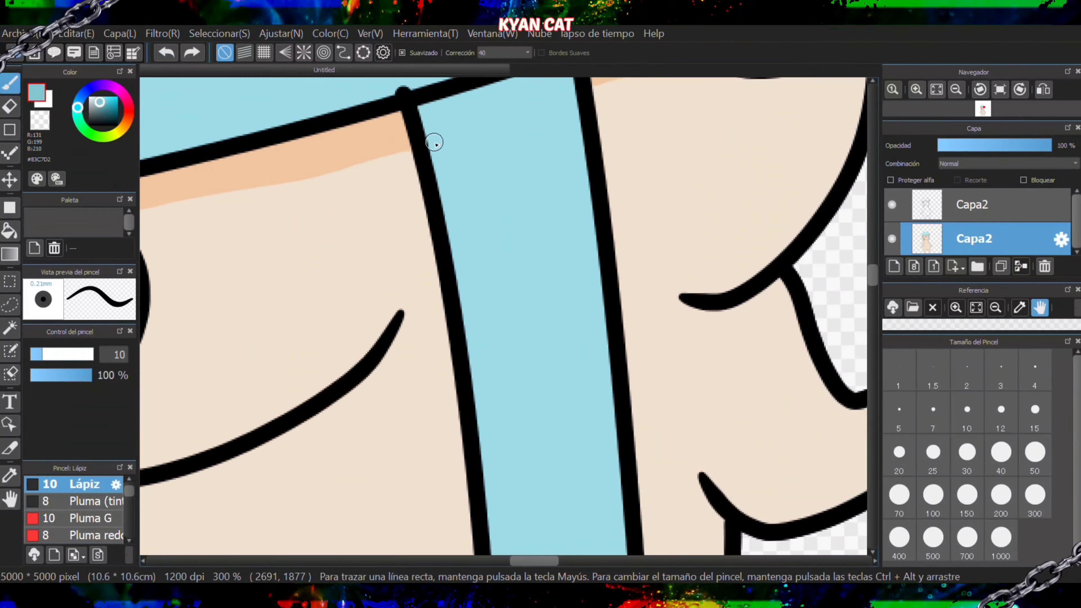
drag(427, 144, 568, 107)
key(g)
scroll(543, 96, down, 8)
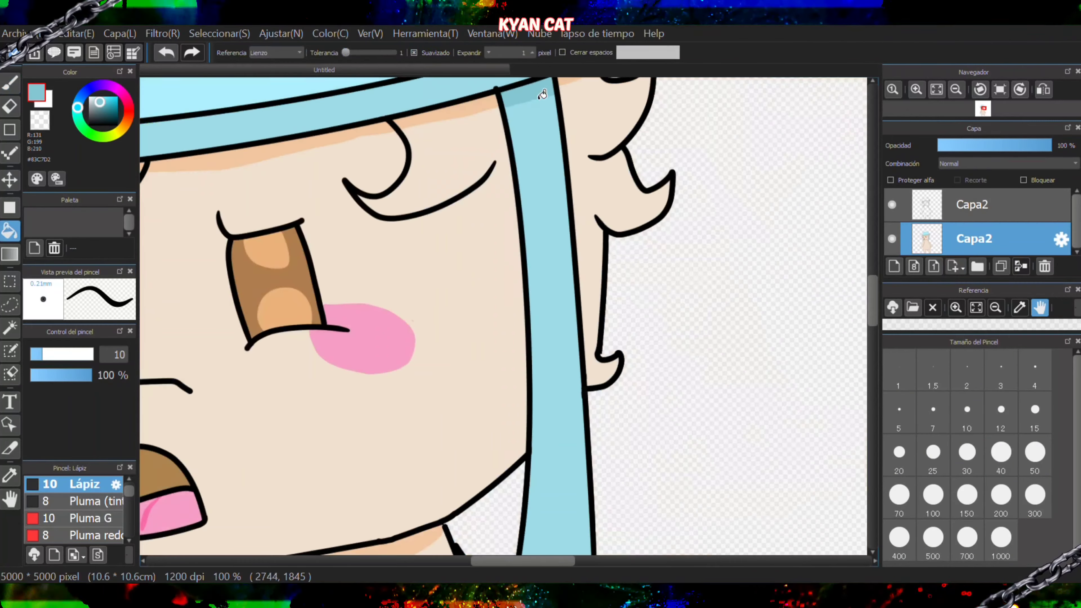
- Draw and fill a teal shadow along the upper edge of the small strap piece below the chin
scroll(431, 360, up, 9)
key(b)
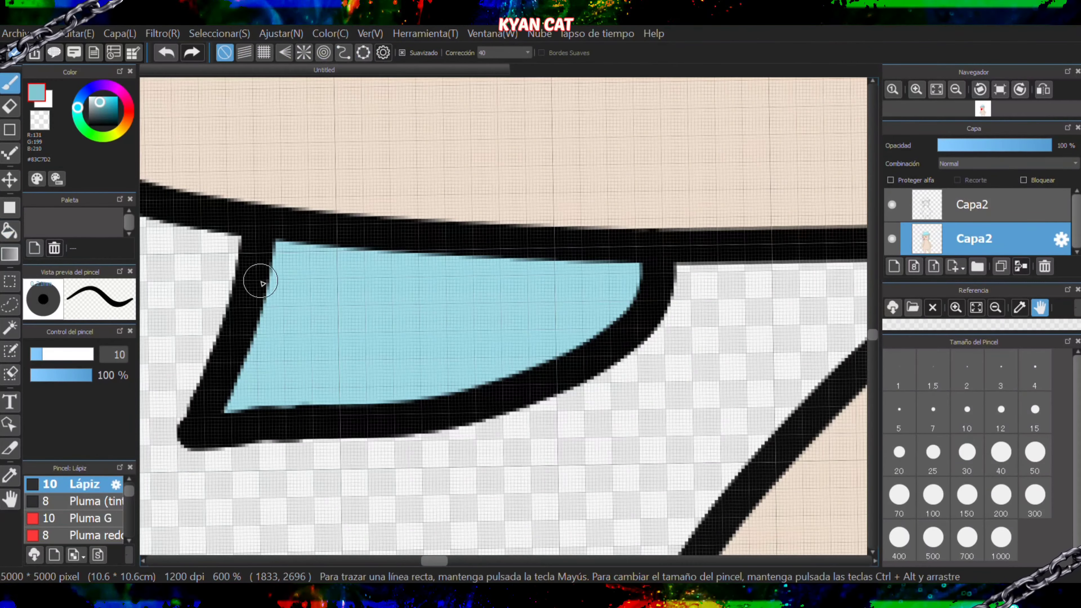
mouse_move(260, 283)
mouse_down()
mouse_move(623, 302)
mouse_move(634, 279)
mouse_up()
key(g)
scroll(602, 277, down, 4)
scroll(602, 278, down, 5)
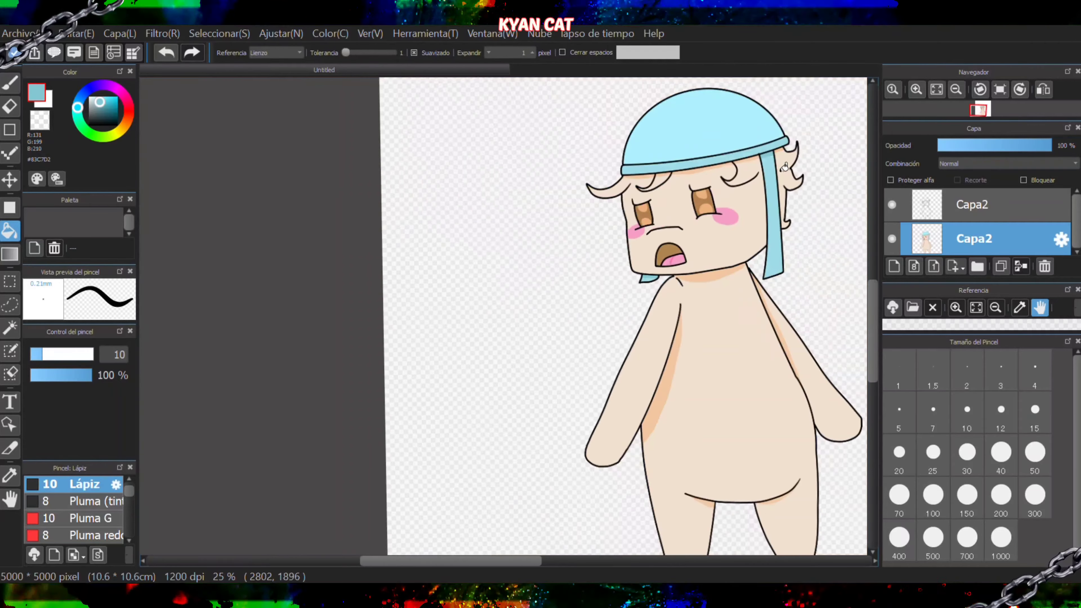
- Shade the hat band with teal #83C7D2 from just beside the side strap to its right-hand end
scroll(786, 153, up, 5)
key(b)
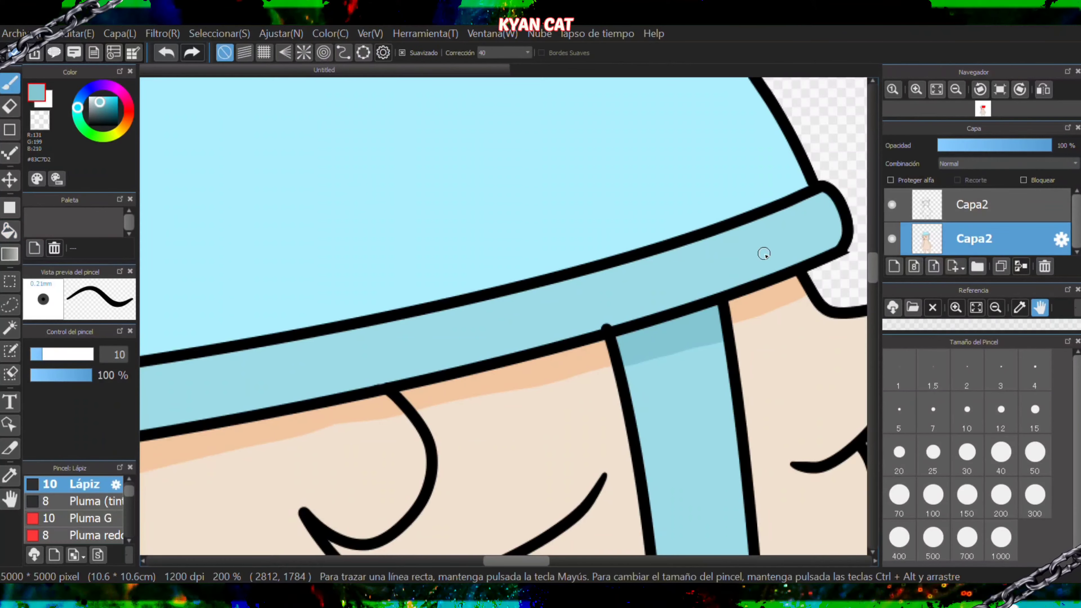
key(g)
click(790, 224)
scroll(784, 232, down, 6)
scroll(760, 248, up, 3)
key(b)
scroll(750, 230, up, 3)
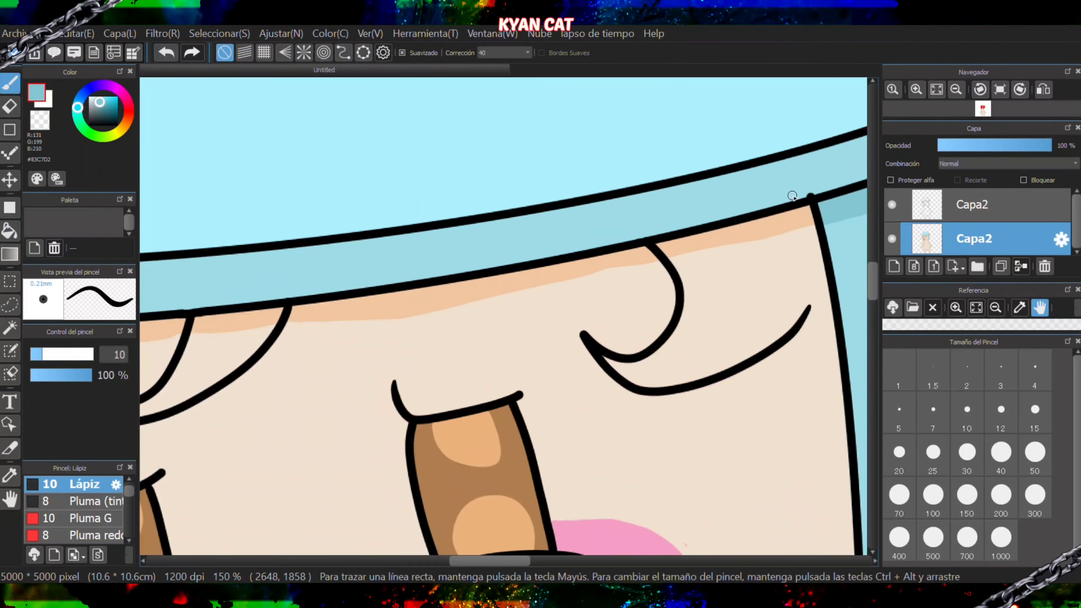
key(g)
- Draw a curved shadow edge on the right-hand side of the hat dome and fill it with blue #5CC7D7
scroll(810, 179, down, 4)
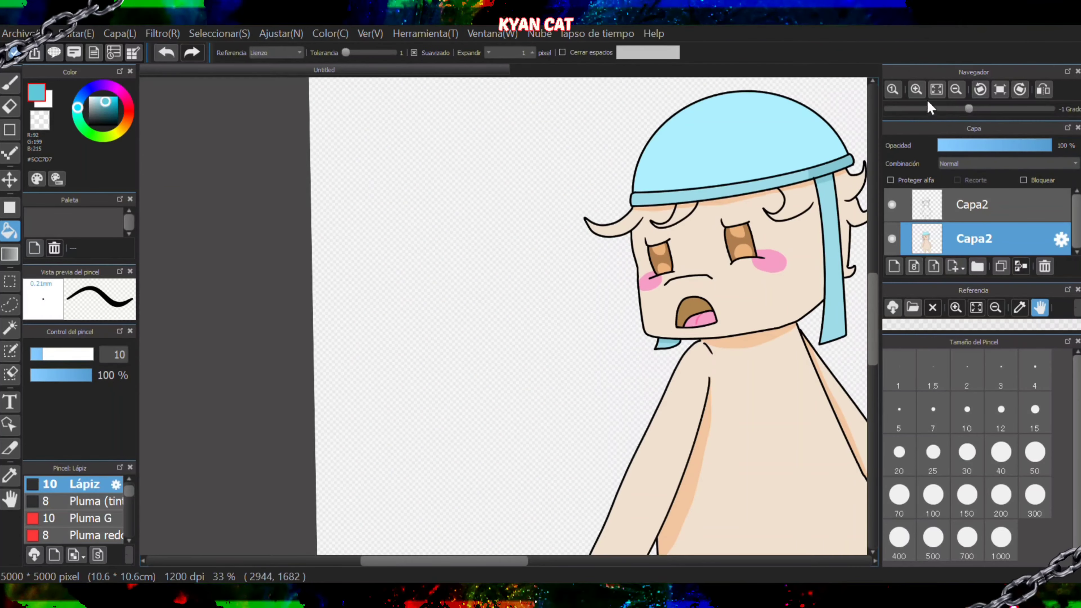
scroll(536, 217, up, 3)
key(b)
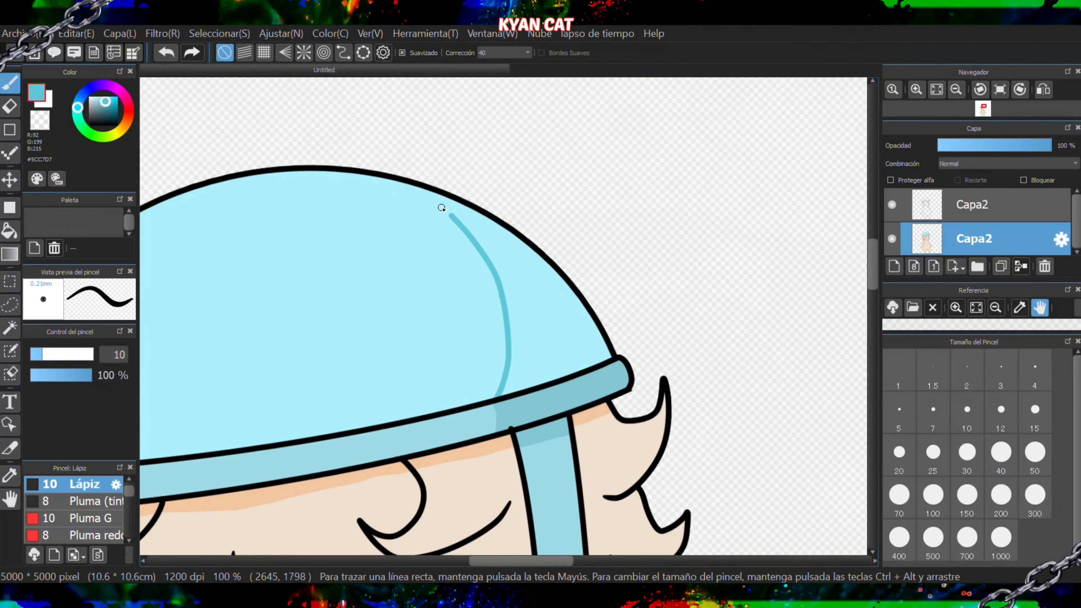
key(g)
click(536, 300)
- Widen the blue dome shadow towards the middle of the hat along the band
scroll(549, 298, down, 3)
scroll(519, 318, up, 3)
key(b)
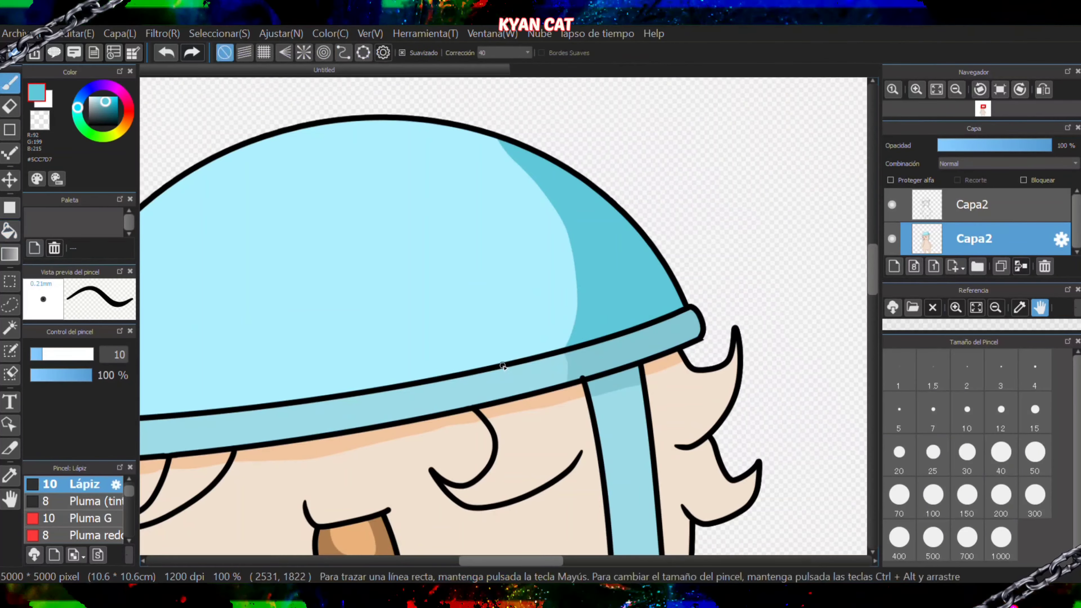
key(g)
scroll(520, 195, down, 4)
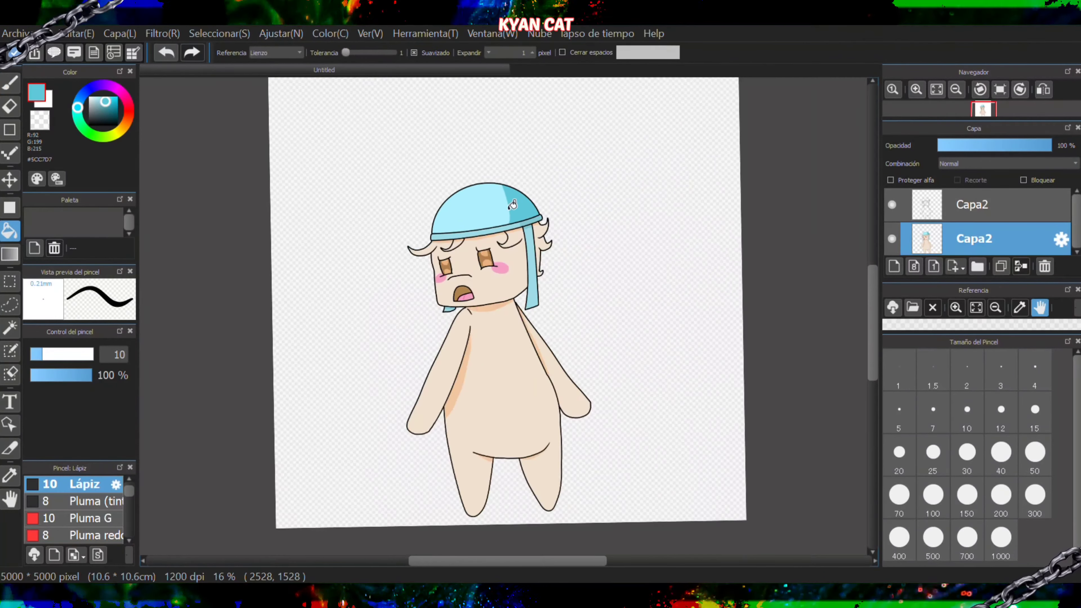
- Shade the hair behind the side strap with peach #F0C5A0, under the curled tips and along the strap's edge
scroll(545, 238, up, 4)
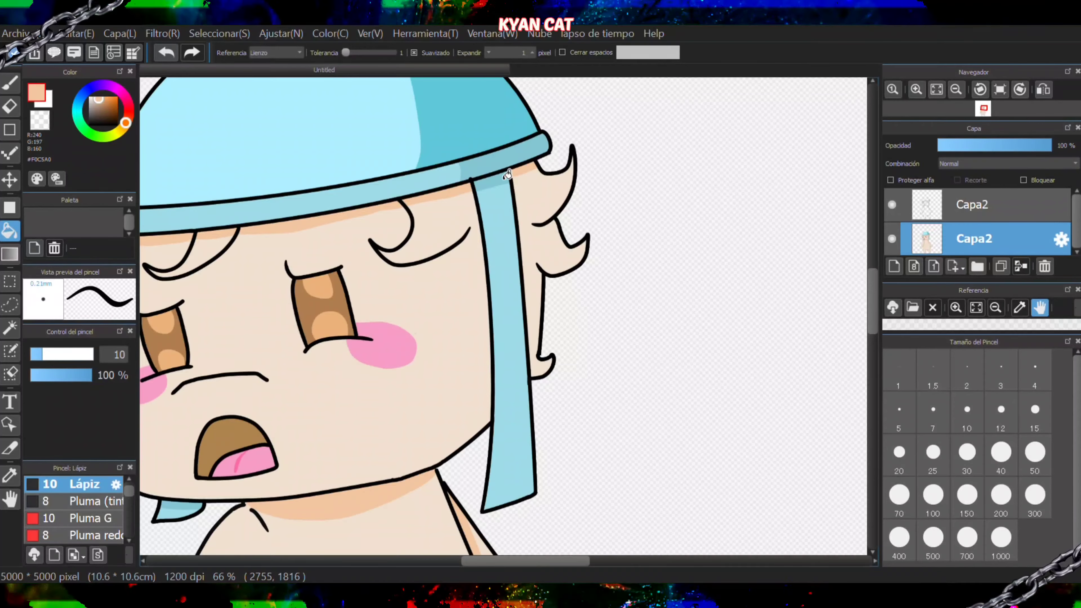
key(b)
scroll(507, 174, up, 4)
drag(486, 389, 510, 496)
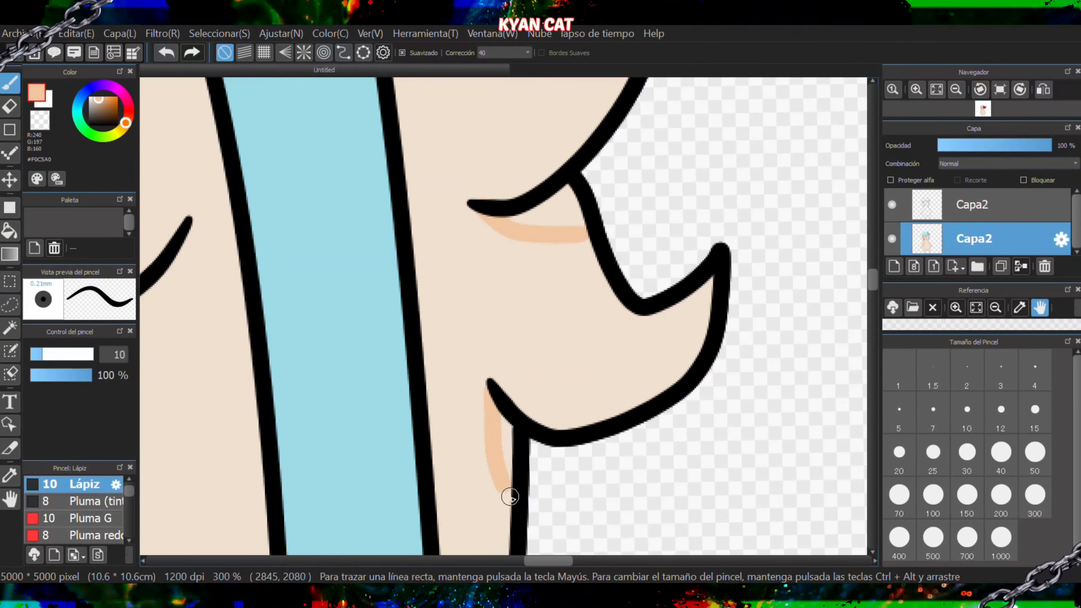
scroll(555, 295, down, 3)
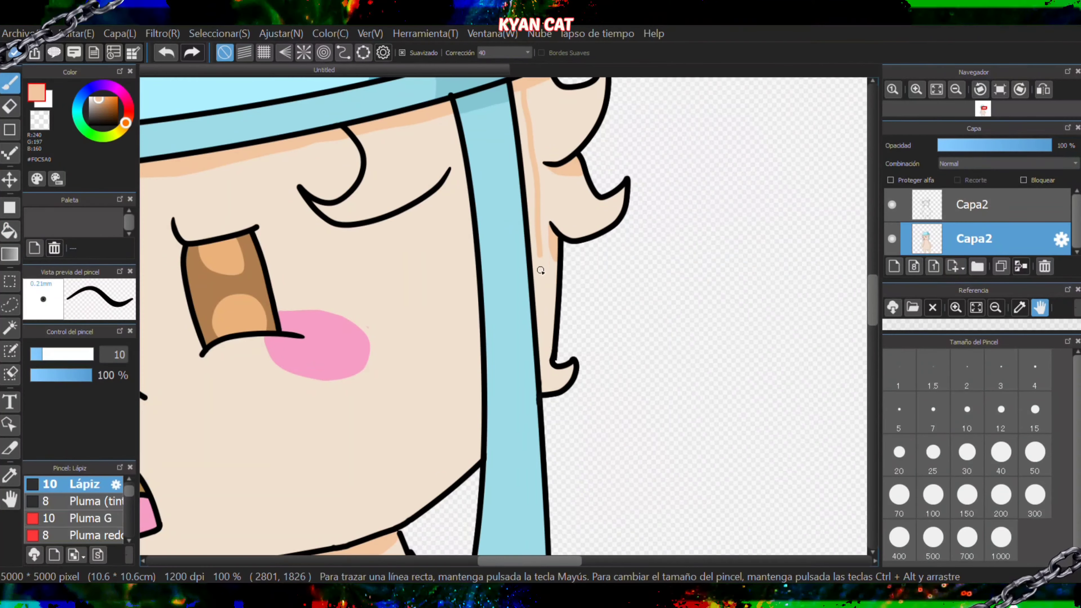
scroll(529, 163, down, 3)
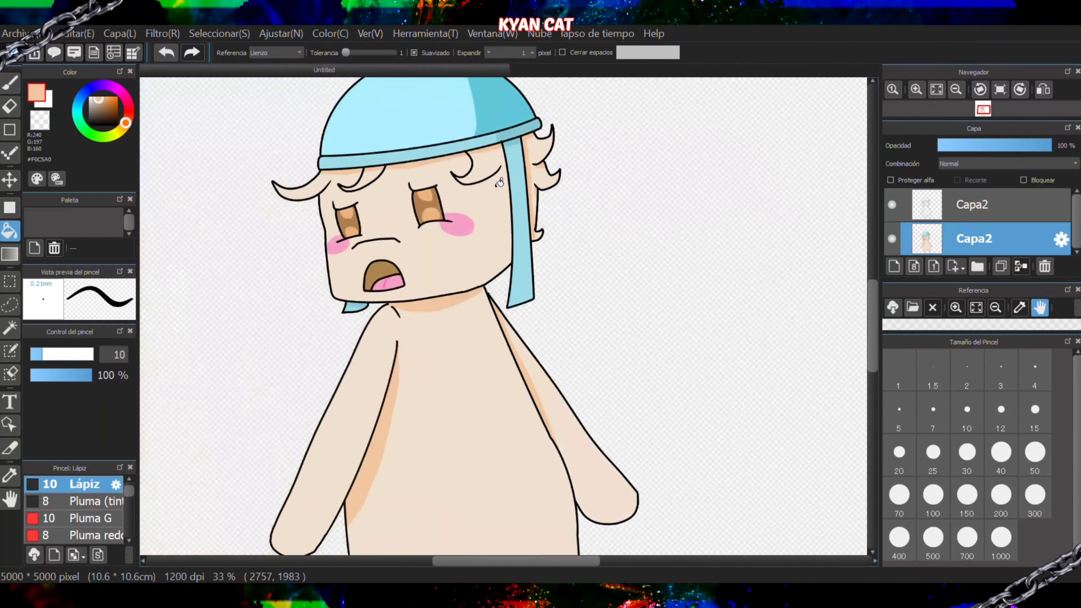
- Draw and fill peach shadows on the forehead beneath the two curled fringe locks
scroll(518, 117, up, 5)
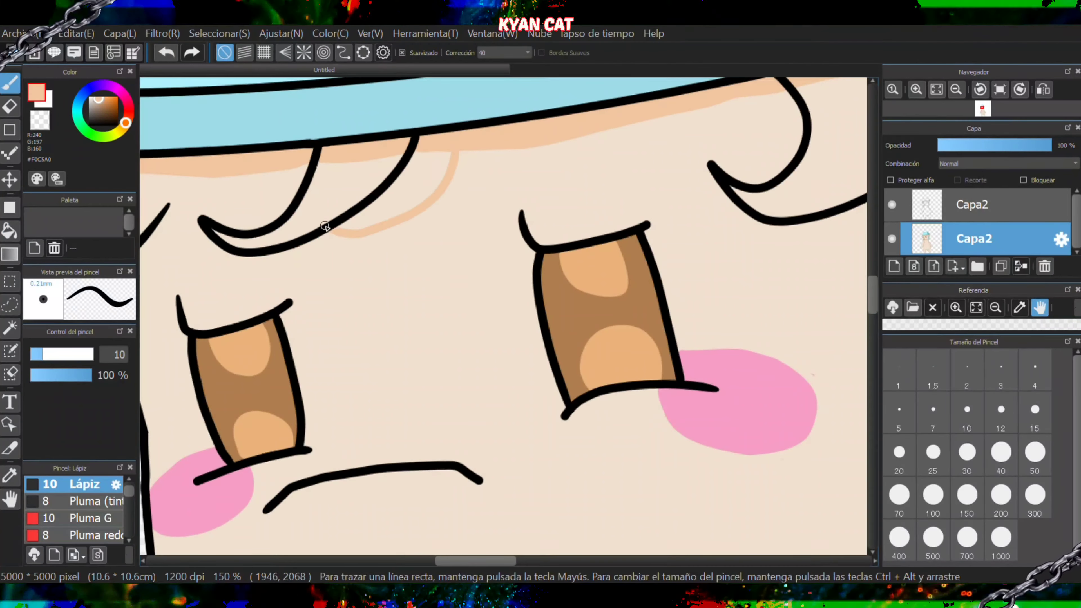
key(ctrl+z)
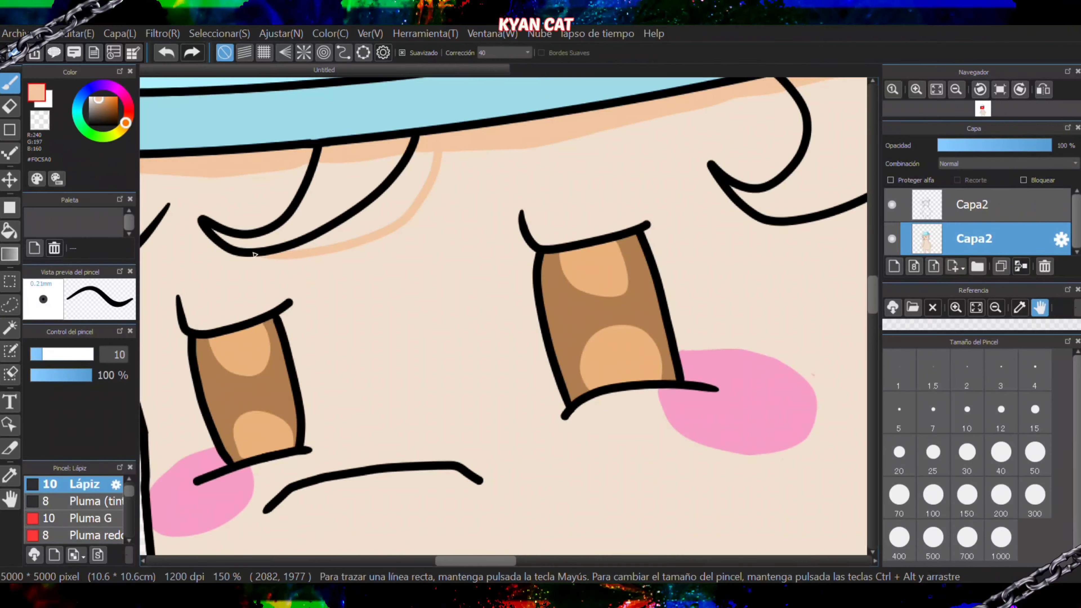
scroll(379, 213, down, 4)
scroll(483, 145, up, 3)
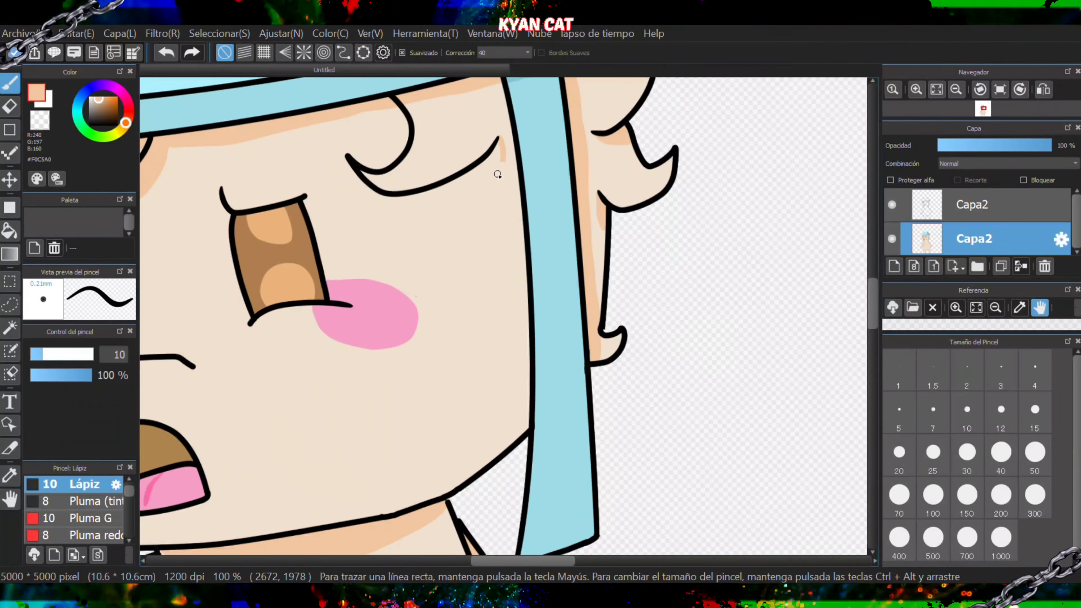
key(g)
click(461, 197)
- Draw and fill a peach shadow on the face beneath the left-hand side hair lock
scroll(451, 200, down, 3)
scroll(338, 220, up, 5)
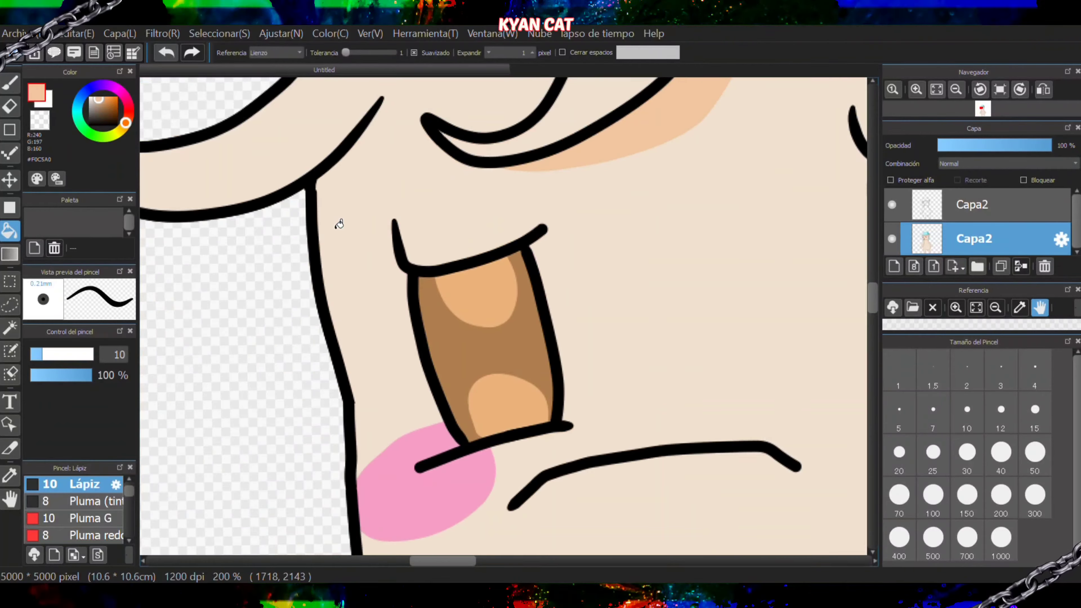
key(b)
key(g)
click(347, 186)
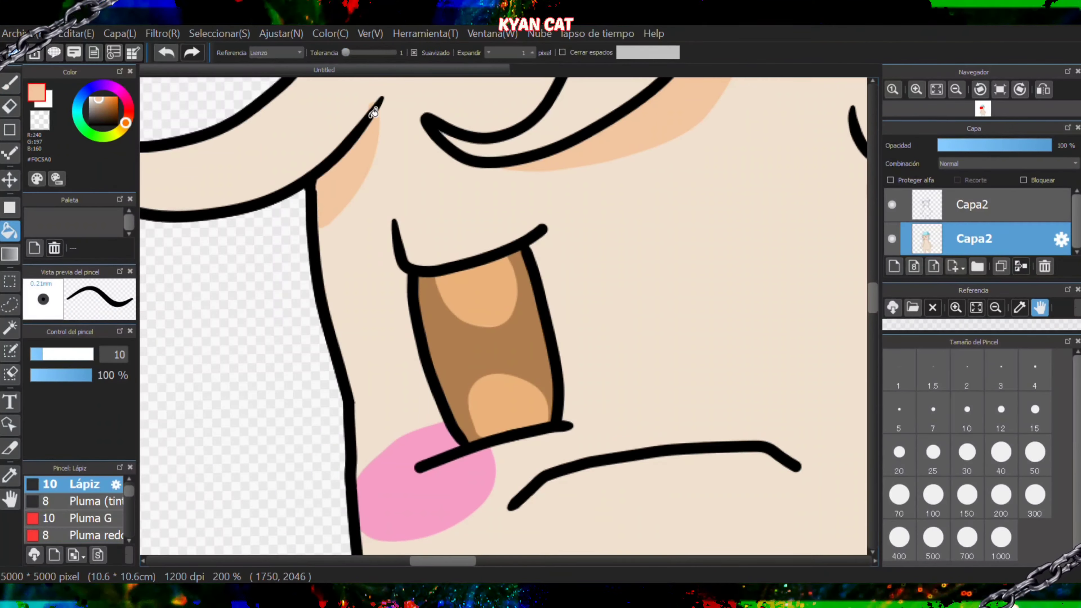
key(b)
key(e)
click(365, 104)
click(169, 52)
right_click(295, 116)
key(b)
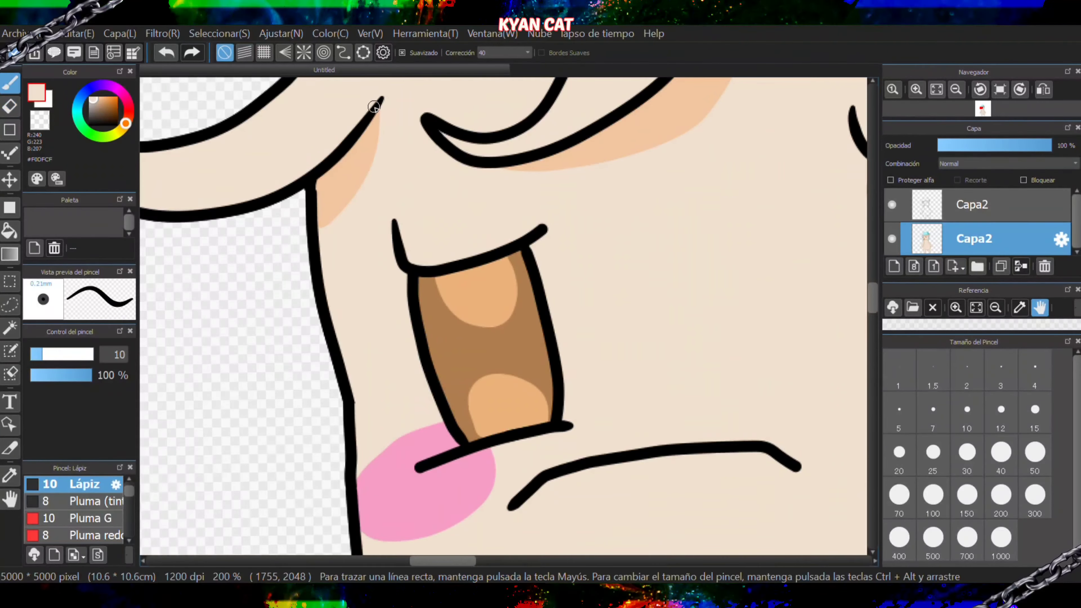
- Draw and fill a peach #F0C5A0 nose shadow rising to a point above the curved line between the eyes
scroll(442, 107, down, 4)
scroll(447, 103, up, 3)
scroll(486, 199, up, 3)
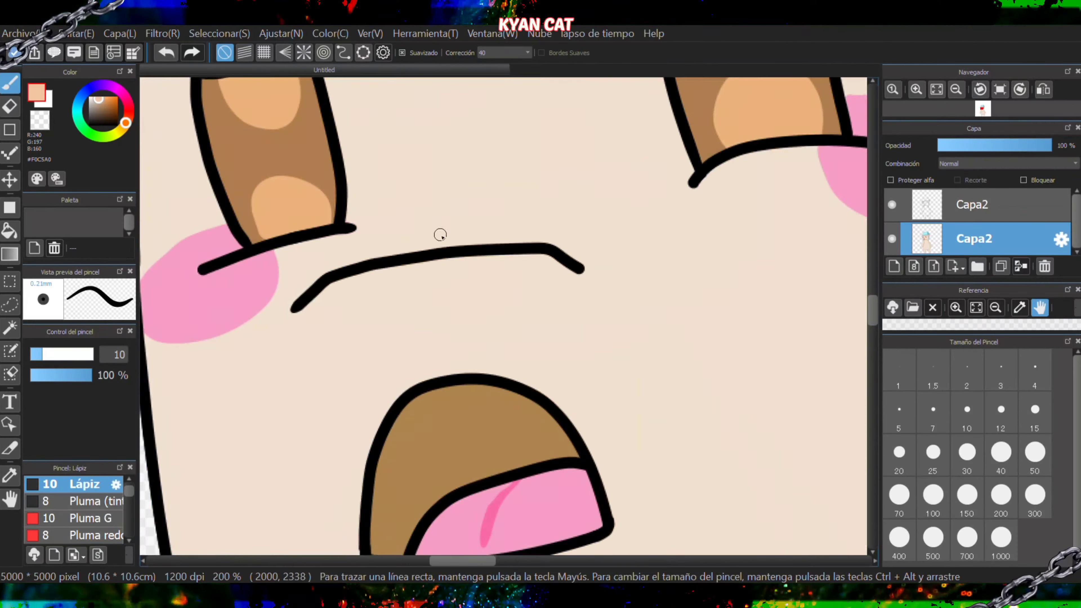
mouse_move(438, 246)
mouse_down()
mouse_move(469, 190)
mouse_move(486, 101)
mouse_move(575, 262)
mouse_up()
key(g)
scroll(499, 200, down, 5)
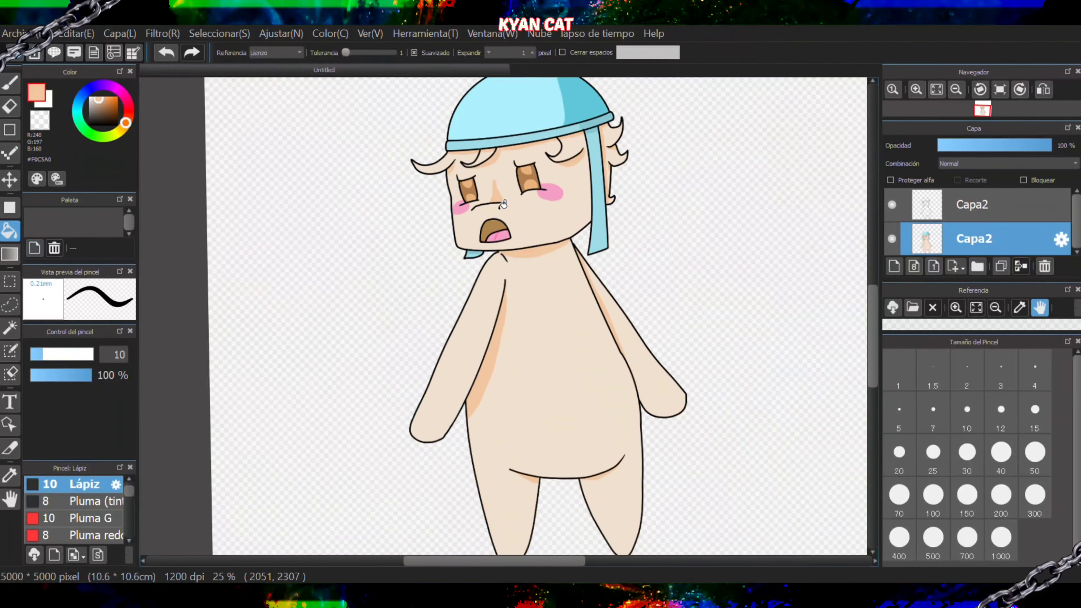
- Draw and fill a dark brown #664B2A shadow across the upper part of the open mouth
alt+click(494, 232)
scroll(493, 231, up, 6)
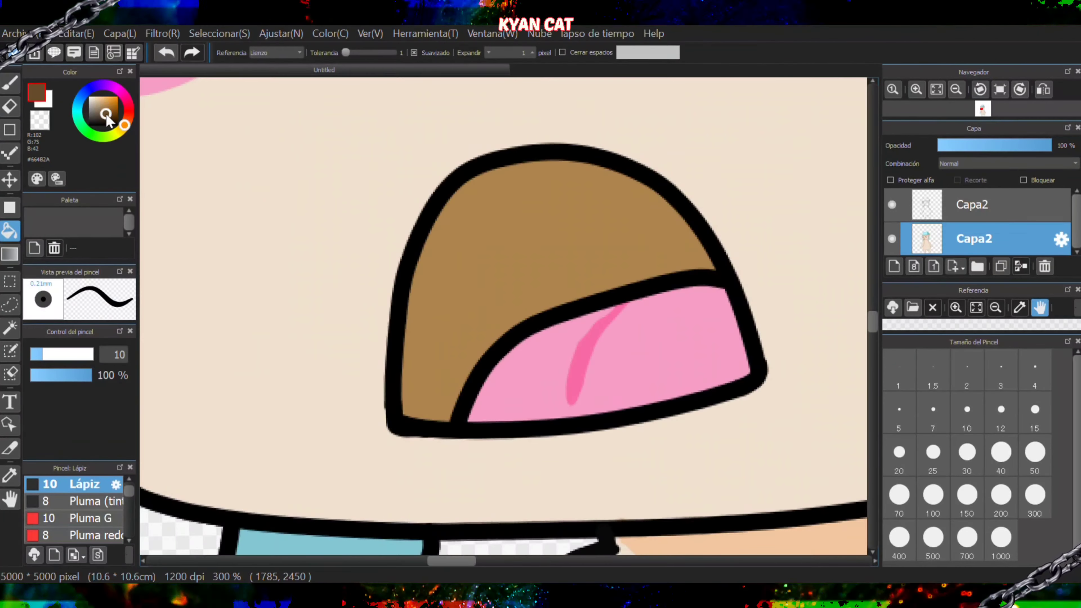
click(537, 236)
key(b)
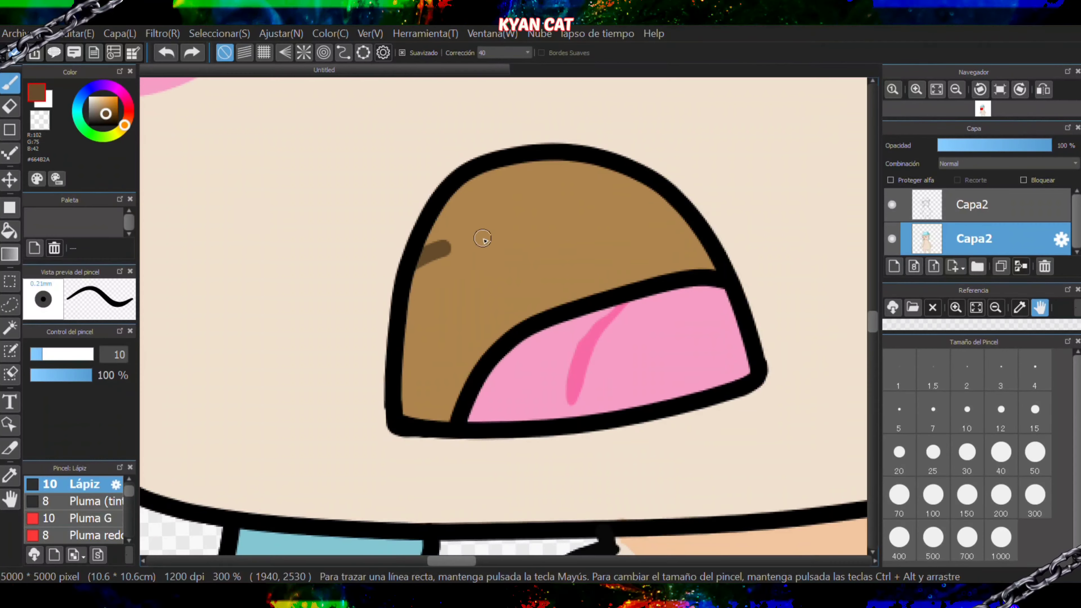
drag(444, 239, 716, 249)
key(g)
scroll(569, 183, down, 6)
scroll(623, 108, up, 3)
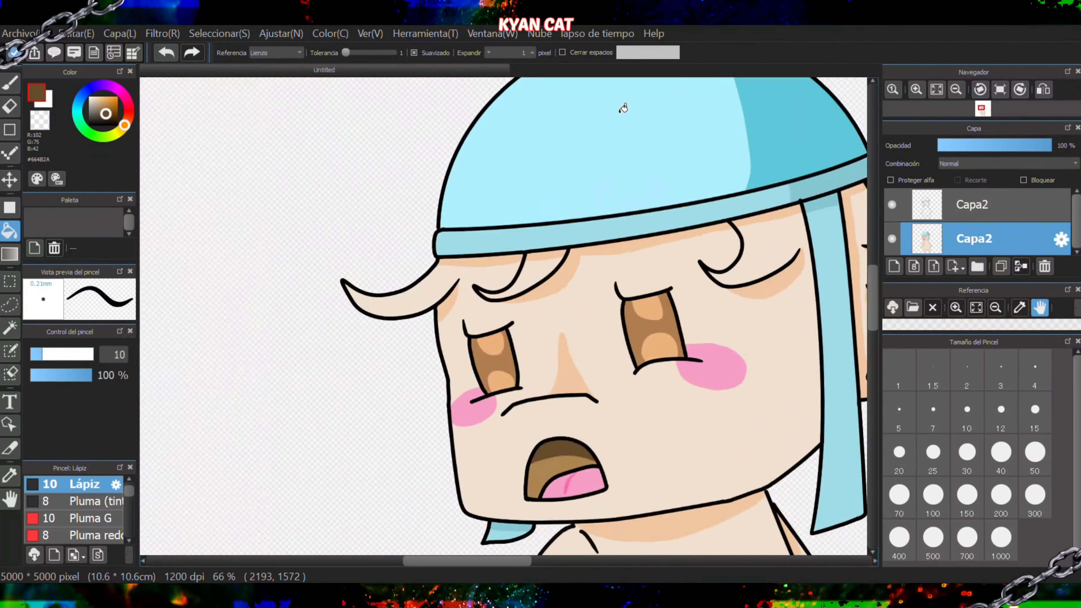
- Set up the Acuarela analógica watercolour brush at size 200 with near-white #FAFEFF for the hat highlights
scroll(623, 108, down, 3)
scroll(529, 287, up, 4)
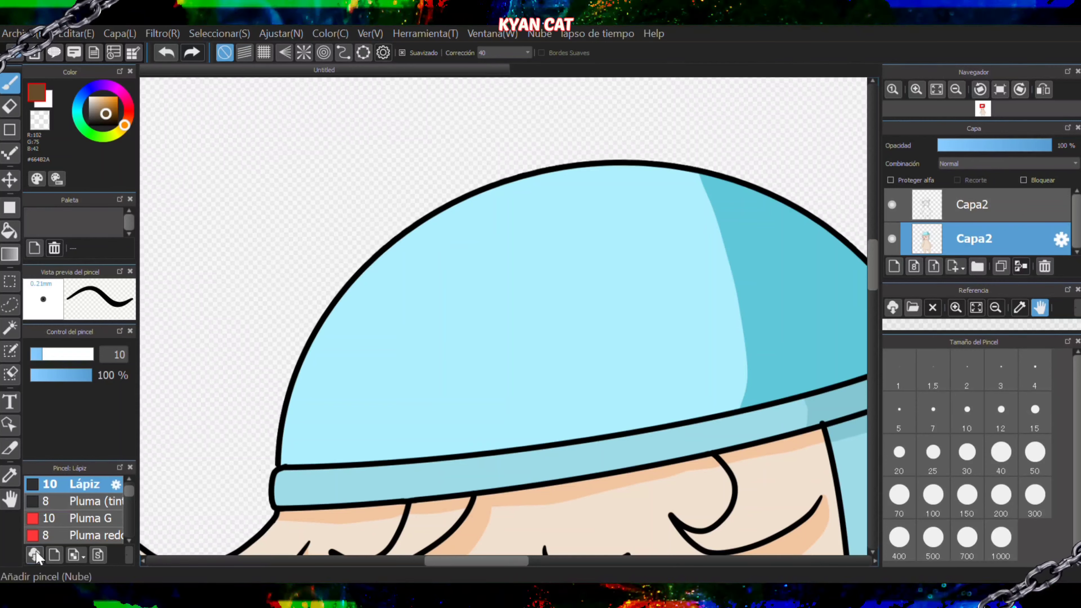
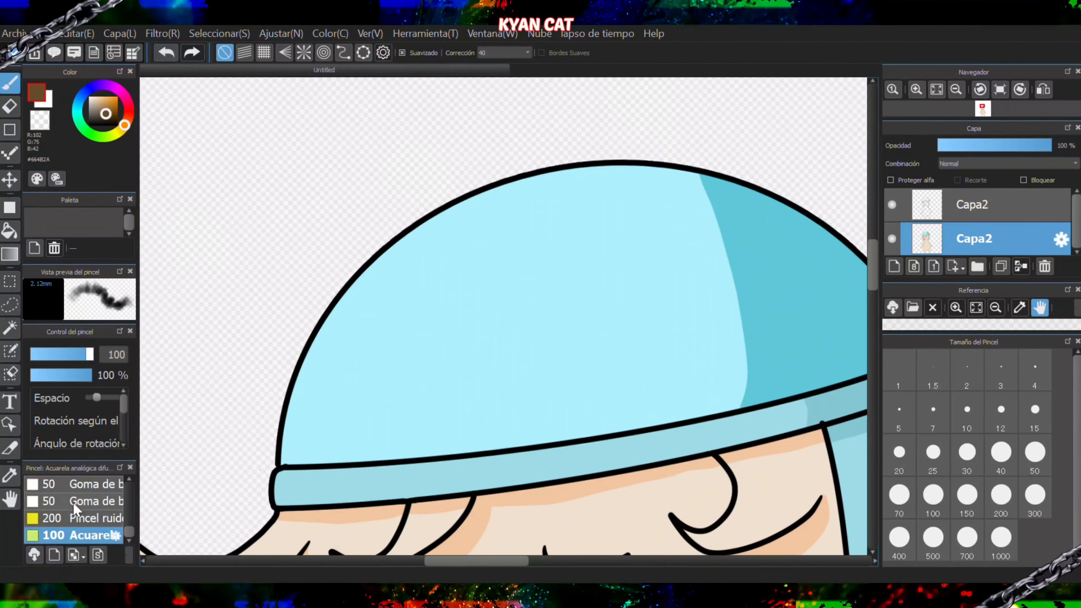
right_click(492, 367)
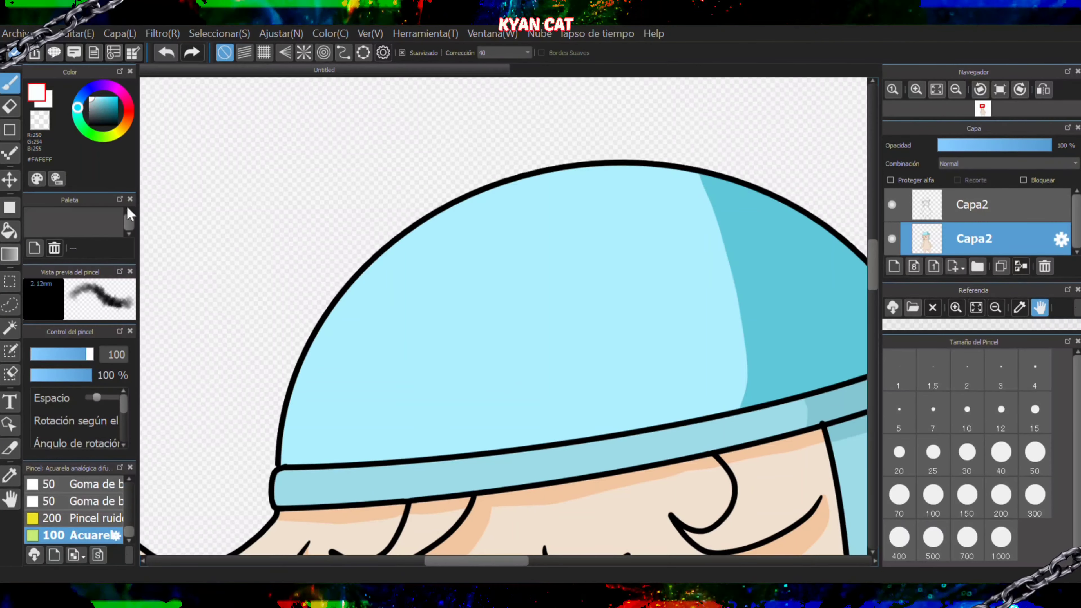
drag(50, 356, 40, 354)
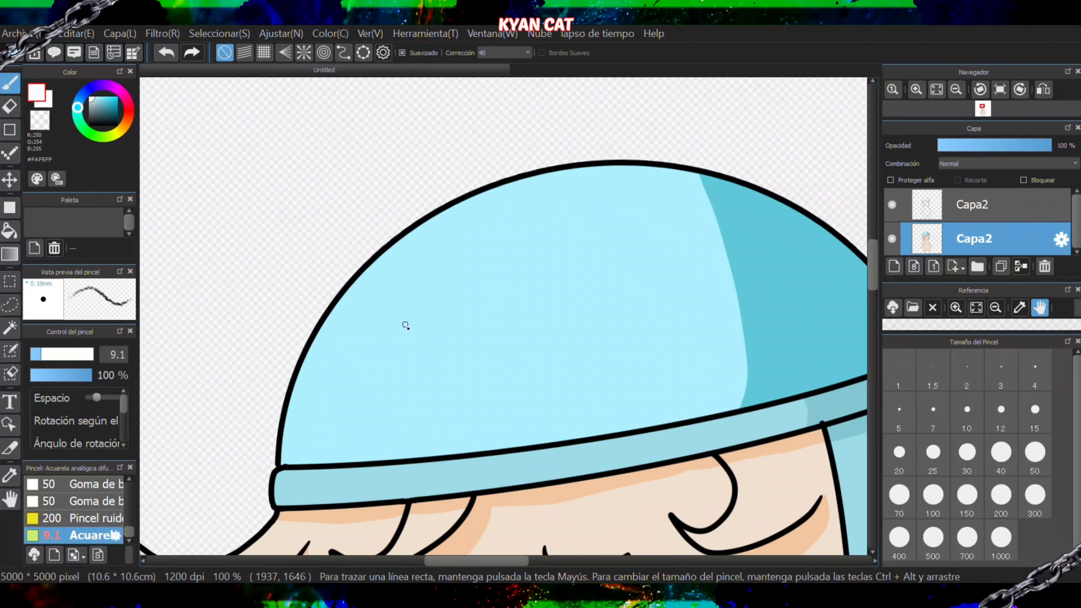
click(177, 53)
click(1006, 458)
click(1001, 497)
drag(349, 400, 513, 195)
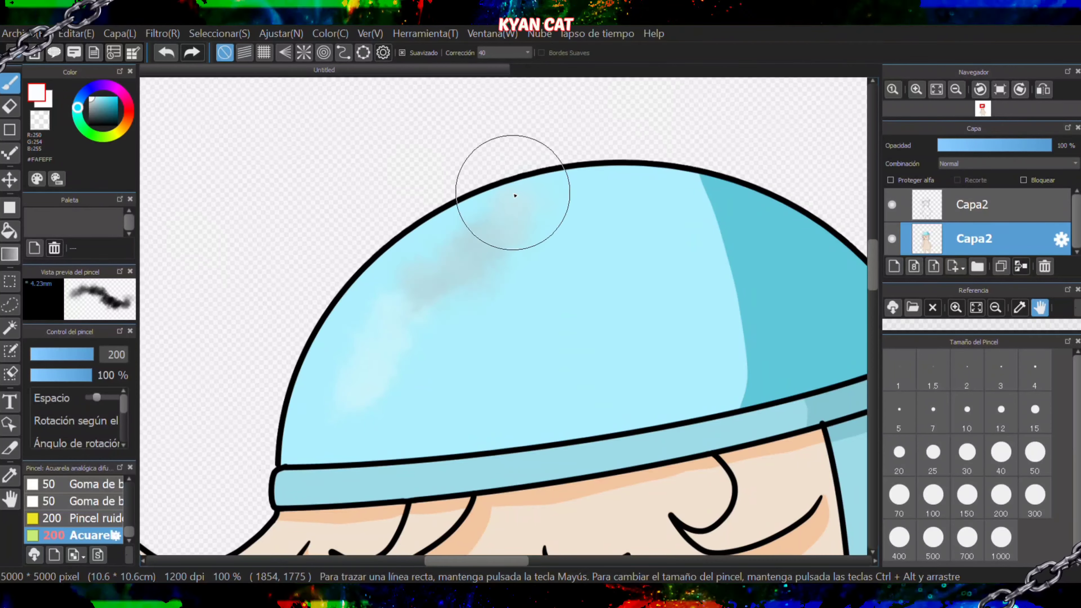
click(165, 58)
mouse_move(341, 425)
mouse_down()
mouse_move(412, 304)
mouse_move(472, 244)
mouse_move(317, 275)
mouse_up()
click(167, 52)
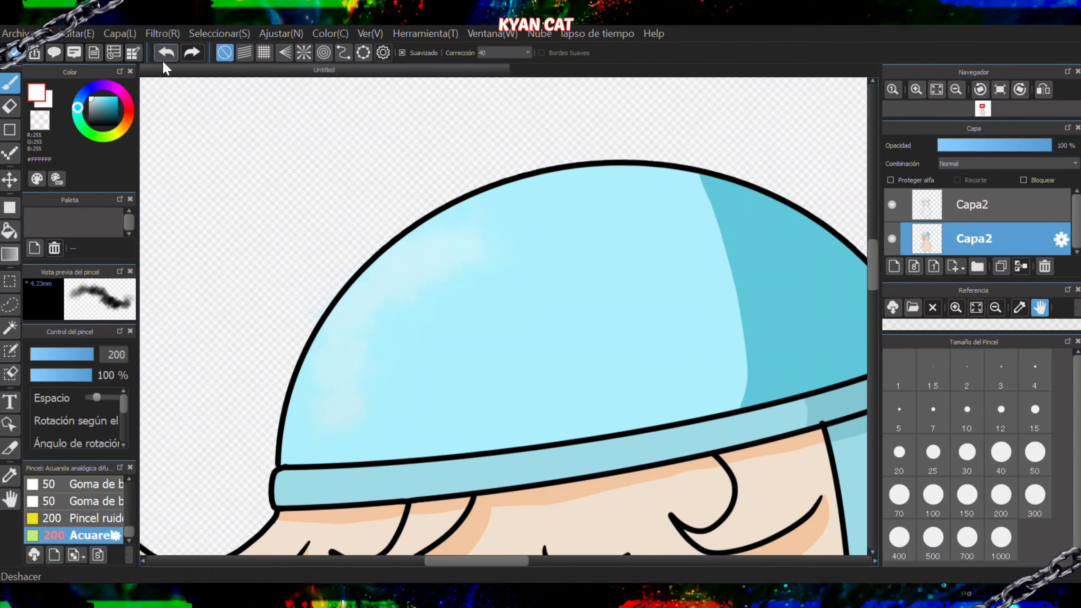
click(165, 52)
- Paint a soft white #FFFFFF highlight in two patches along the front curve of the hat dome
drag(354, 439, 383, 328)
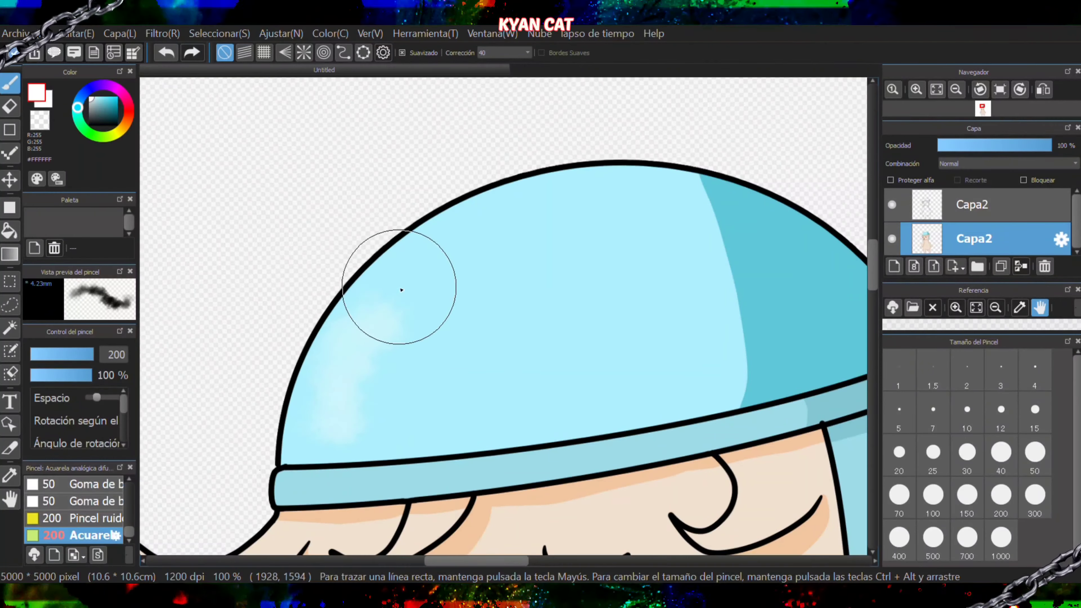
drag(400, 264, 422, 232)
scroll(353, 219, down, 4)
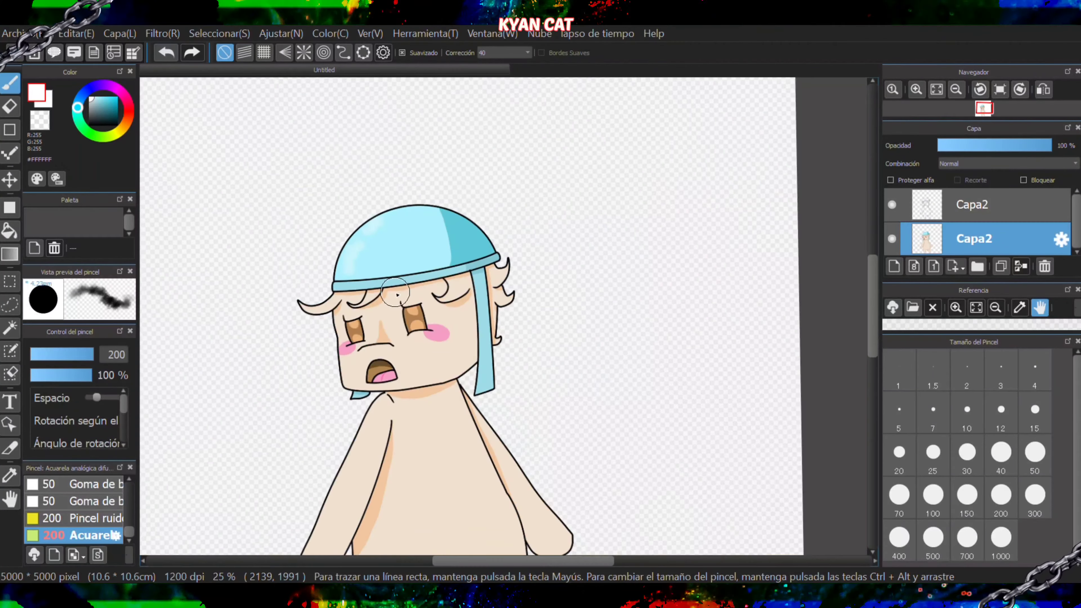
- Paint a thin white highlight down the long side strap with the watercolour brush at size 40
scroll(404, 284, up, 3)
click(966, 494)
click(932, 453)
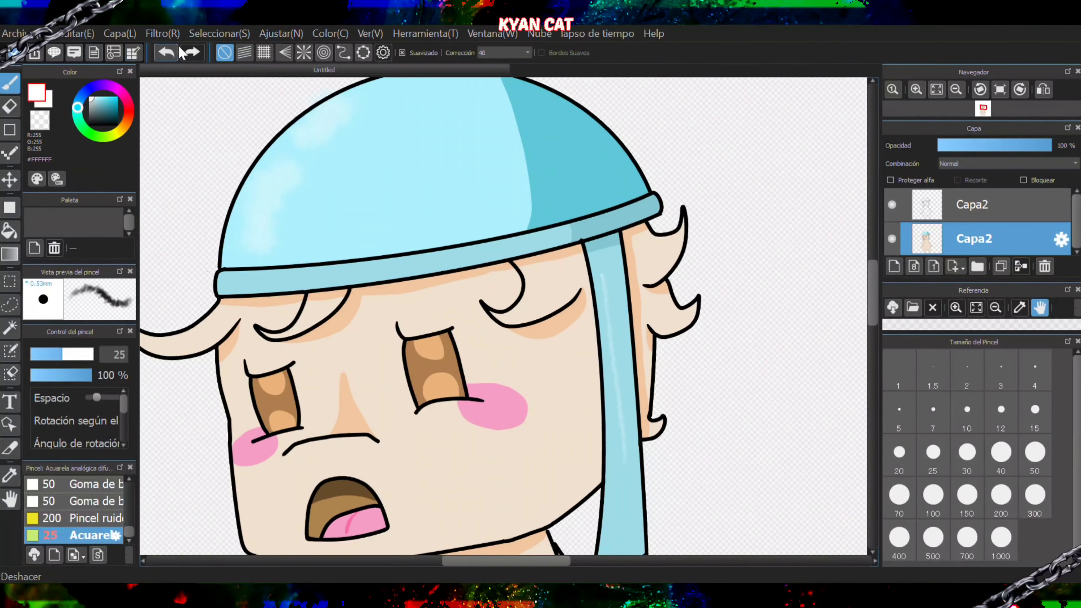
click(1000, 452)
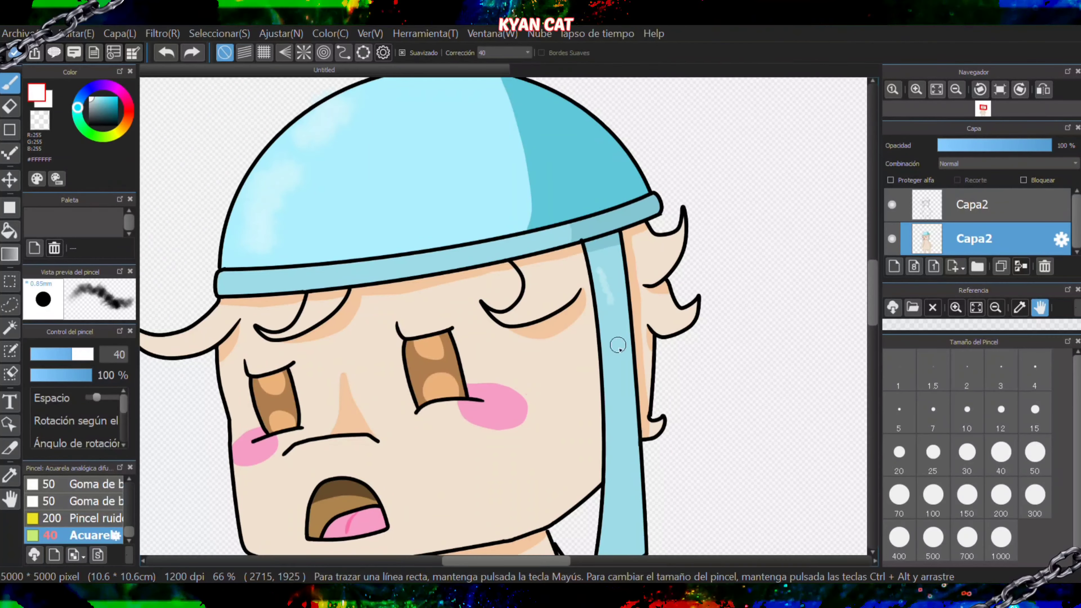
drag(637, 518, 624, 514)
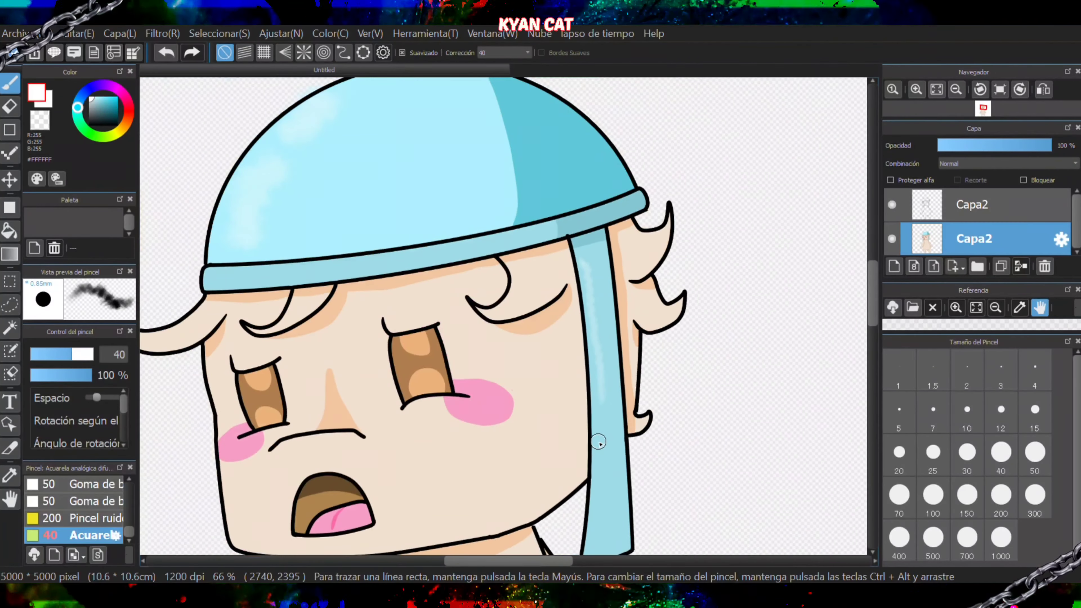
scroll(599, 548, down, 4)
scroll(516, 432, up, 4)
scroll(511, 442, down, 3)
click(936, 89)
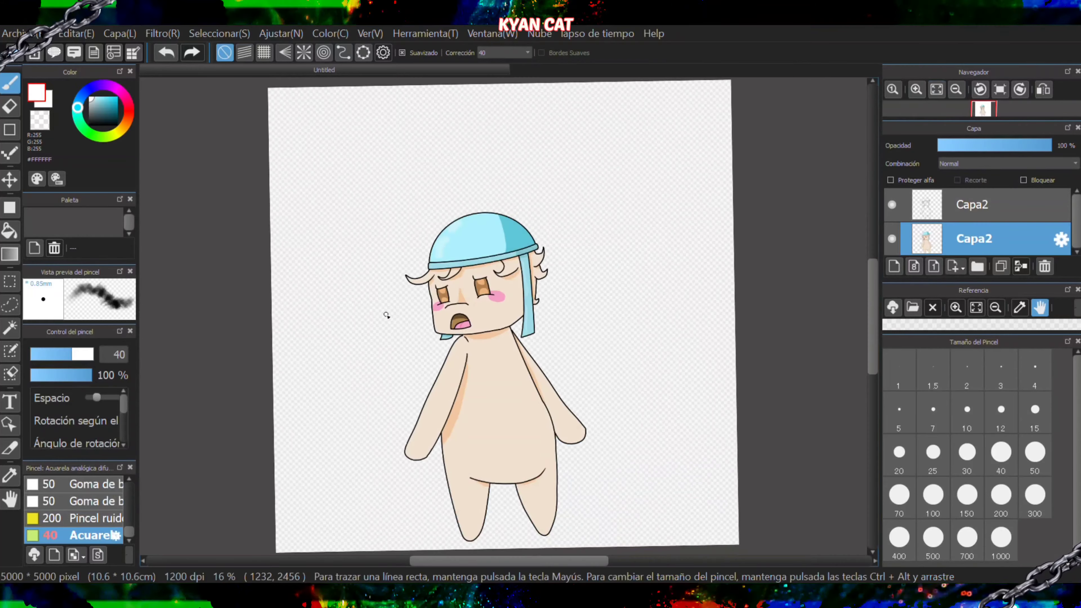
- Paint a thin white highlight along the front part of the hat band
scroll(413, 294, up, 5)
right_click(439, 253)
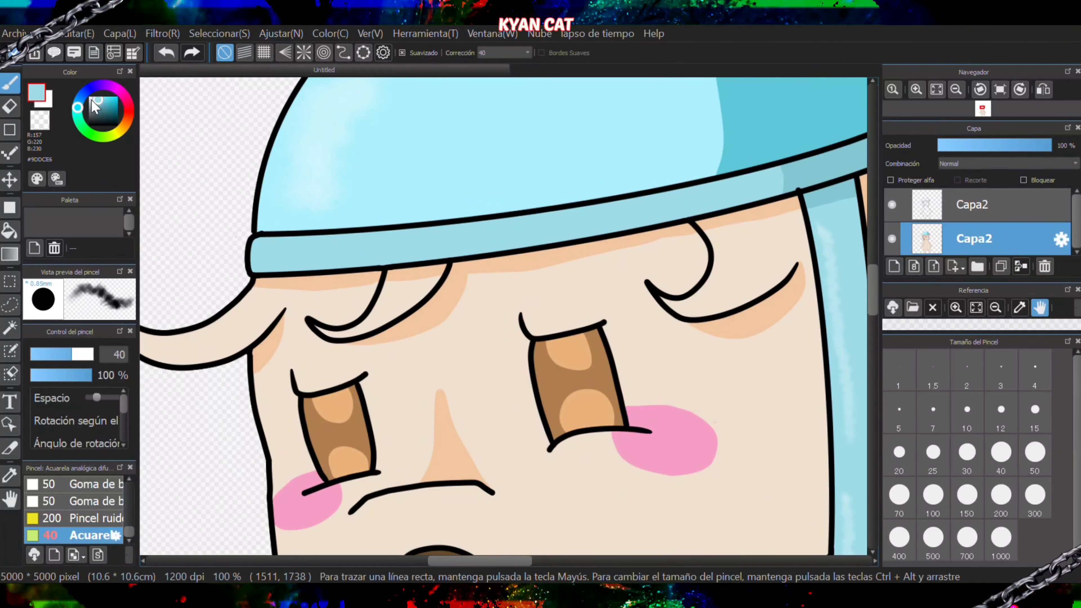
click(93, 98)
drag(261, 254, 415, 240)
click(166, 52)
click(89, 97)
drag(278, 258, 434, 239)
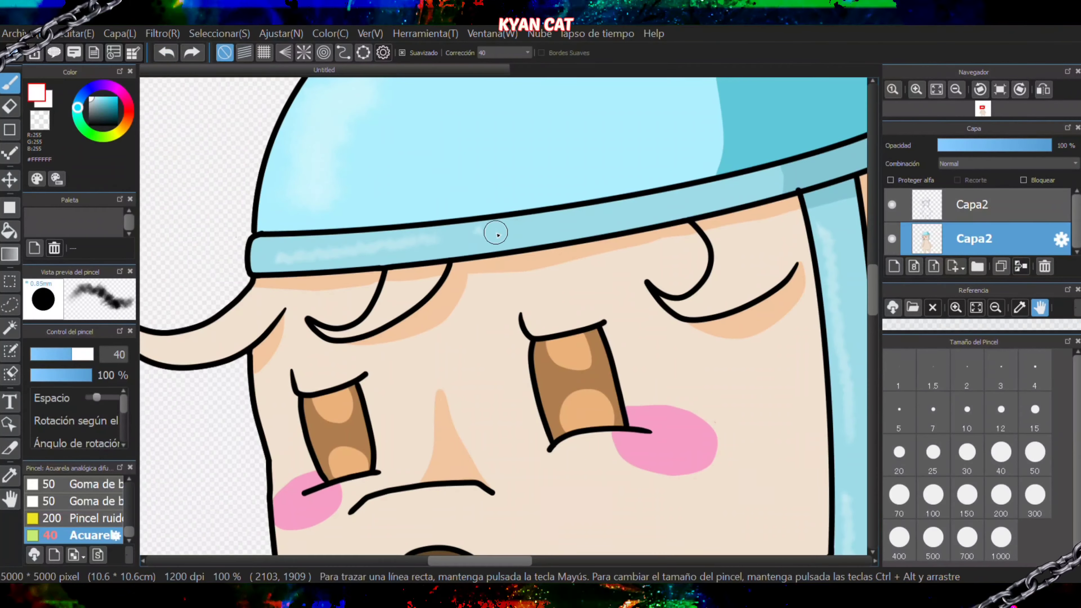
scroll(493, 230, down, 4)
- Brush a light tan #E6B475 highlight over the brown area inside the mouth above the tongue
scroll(453, 367, up, 3)
right_click(447, 300)
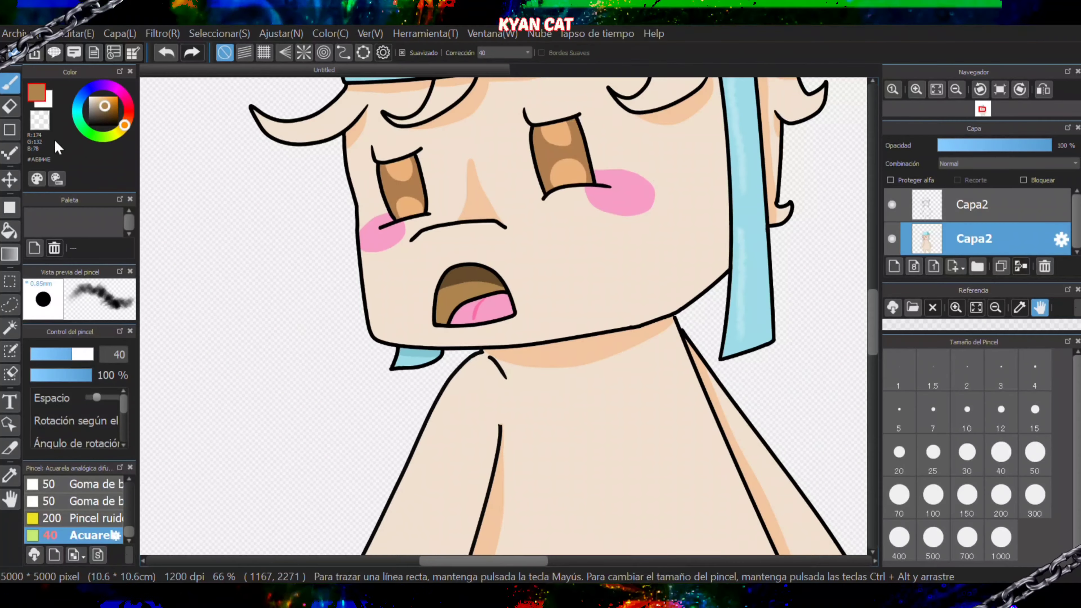
click(102, 101)
scroll(439, 299, up, 3)
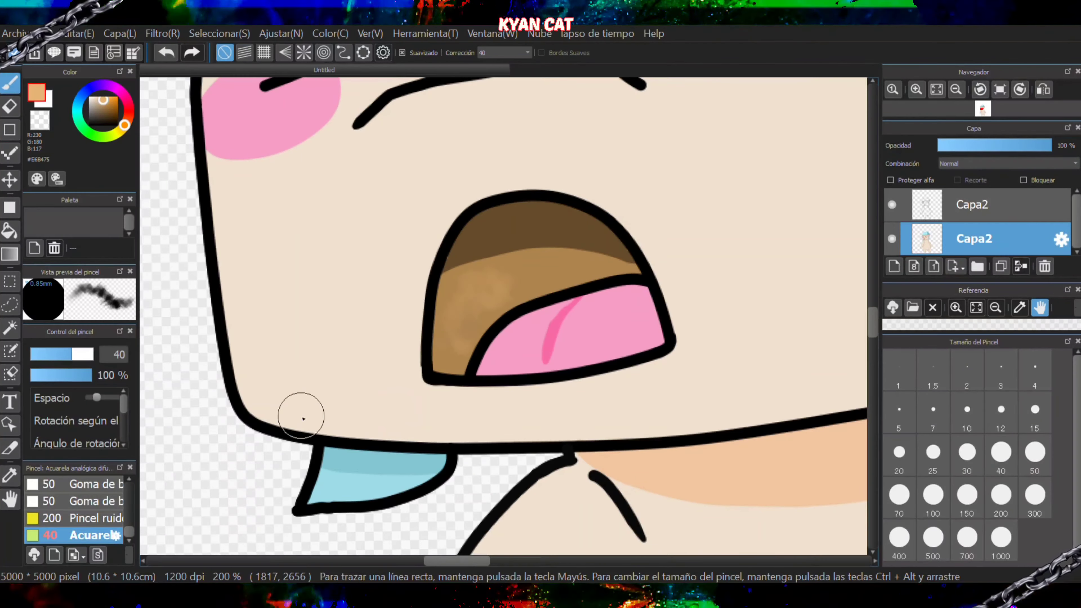
drag(553, 266, 520, 282)
scroll(476, 280, down, 1)
scroll(475, 280, up, 1)
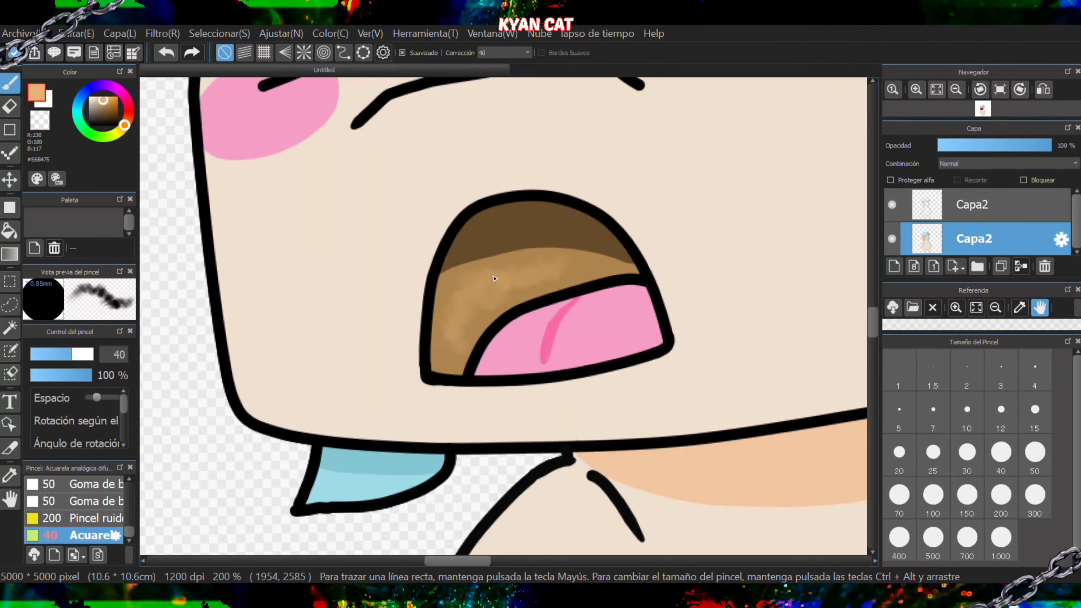
scroll(419, 322, down, 4)
- Blend light tan #E6B475 over the brown iris and its light ovals in the left-hand eye
scroll(385, 222, up, 5)
mouse_move(313, 251)
mouse_down()
mouse_move(403, 320)
mouse_move(343, 323)
mouse_move(368, 294)
mouse_move(458, 312)
mouse_move(441, 287)
mouse_move(444, 249)
mouse_move(455, 296)
mouse_up()
scroll(434, 306, down, 2)
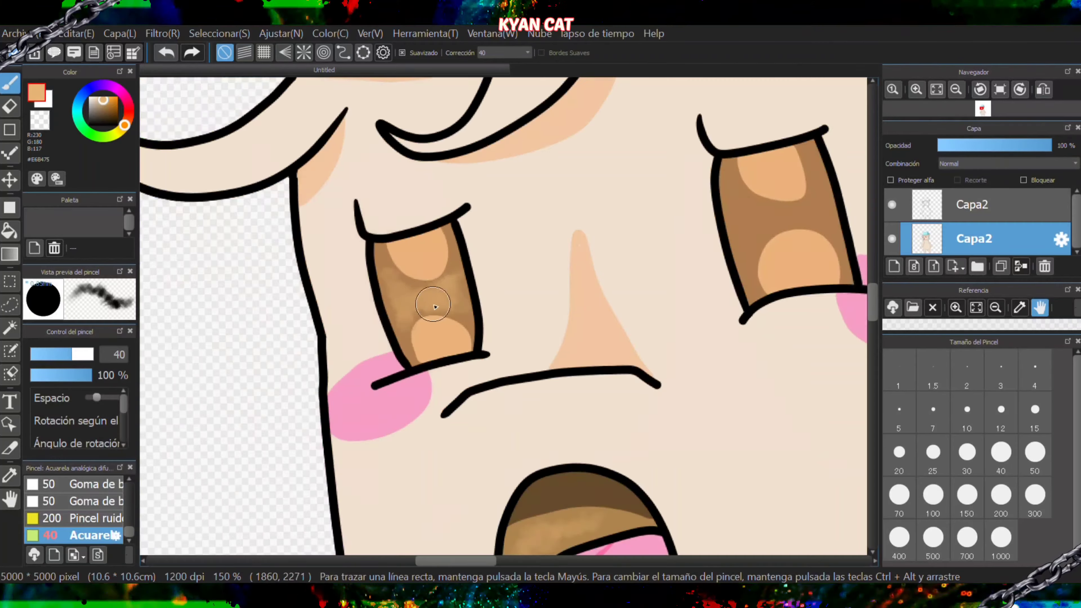
scroll(567, 280, down, 3)
scroll(574, 252, up, 4)
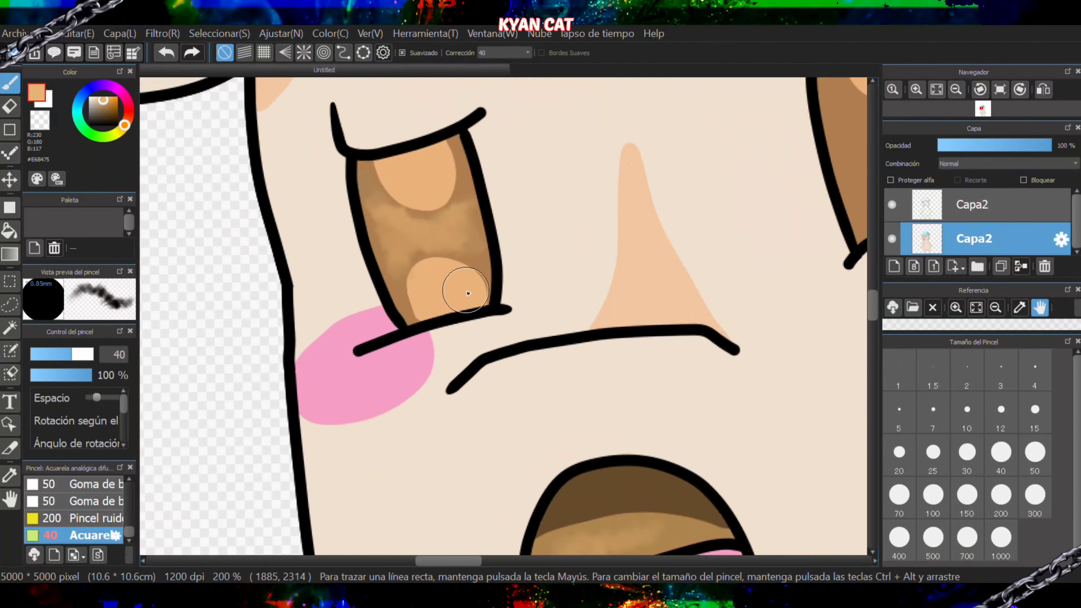
mouse_move(454, 284)
mouse_down()
mouse_move(410, 276)
mouse_move(392, 195)
mouse_up()
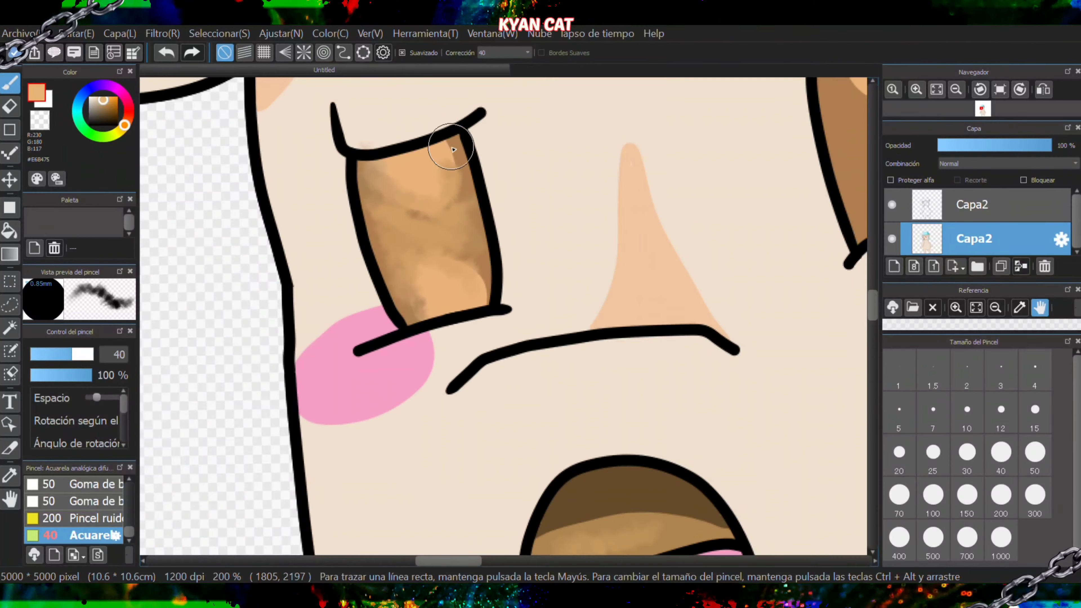
- Blend the same light tan over the iris of the right-hand eye
scroll(472, 181, down, 3)
scroll(542, 126, up, 2)
mouse_move(508, 195)
mouse_down()
mouse_move(555, 215)
mouse_move(571, 183)
mouse_move(532, 308)
mouse_move(533, 265)
mouse_move(589, 248)
mouse_move(612, 295)
mouse_move(608, 278)
mouse_move(545, 232)
mouse_move(518, 306)
mouse_move(524, 270)
mouse_move(582, 234)
mouse_move(582, 160)
mouse_move(577, 212)
mouse_move(507, 206)
mouse_move(550, 220)
mouse_up()
scroll(550, 220, down, 4)
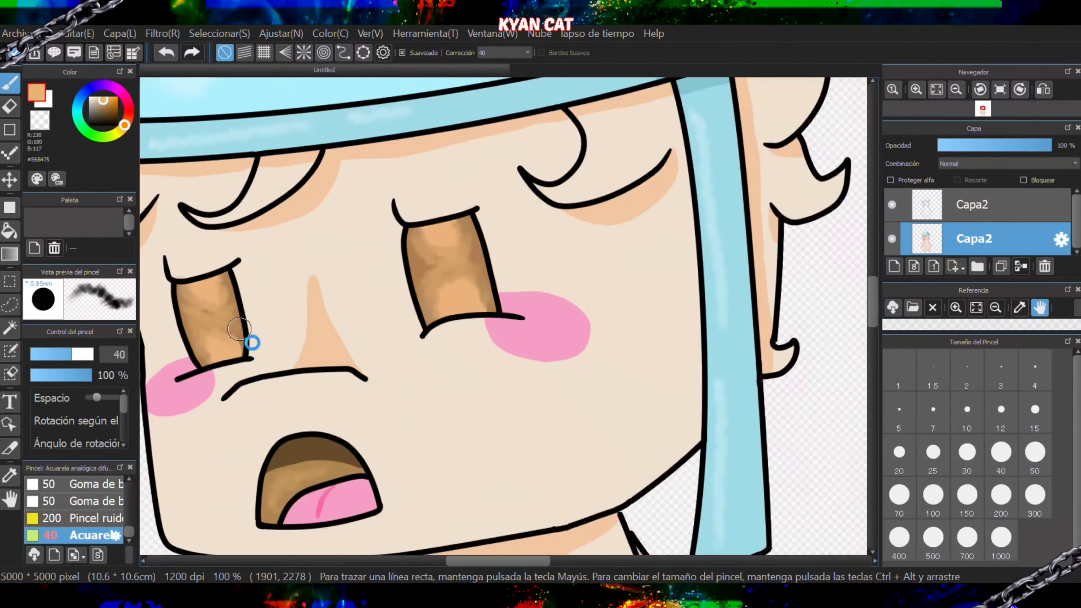
- Add near-white #FFFCFA glints to the left-hand eye with the Pincel ruido brush at size 19
scroll(248, 346, up, 5)
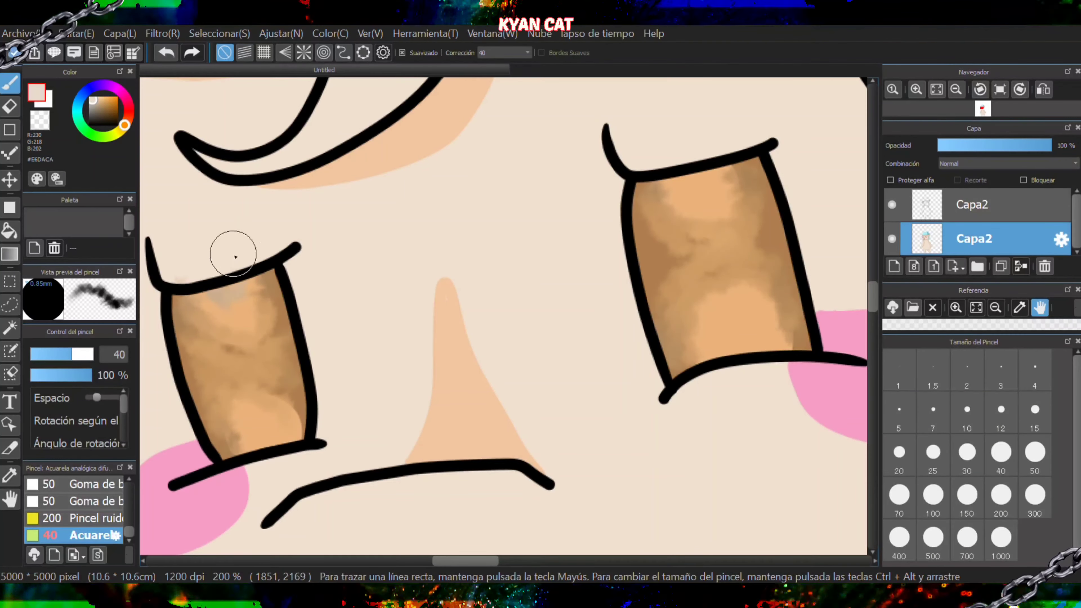
click(166, 52)
click(88, 517)
click(89, 97)
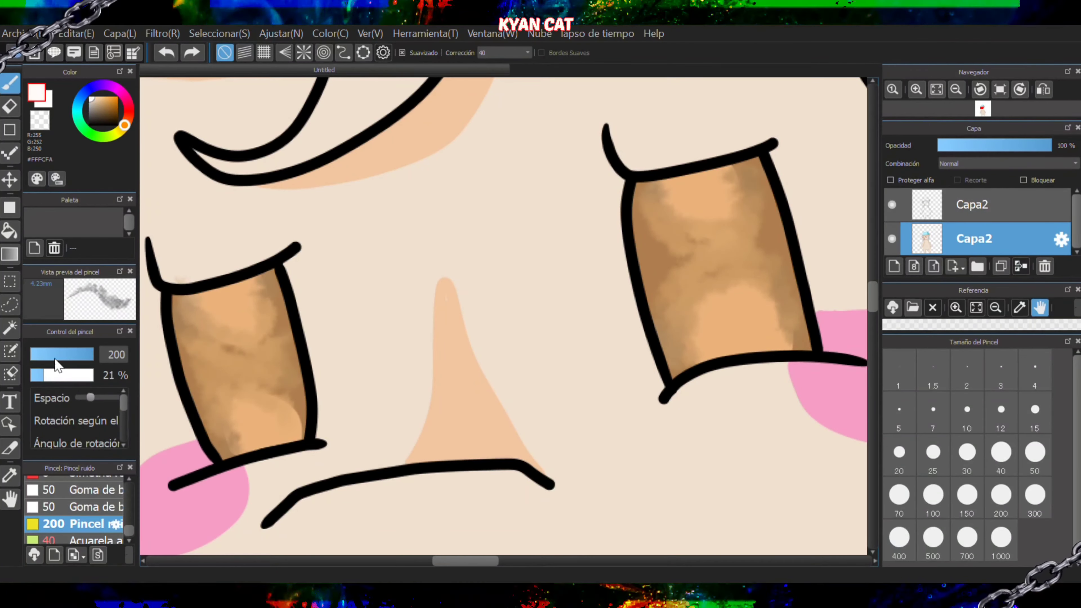
click(54, 354)
mouse_move(224, 289)
mouse_down()
mouse_move(239, 337)
mouse_move(232, 281)
mouse_up()
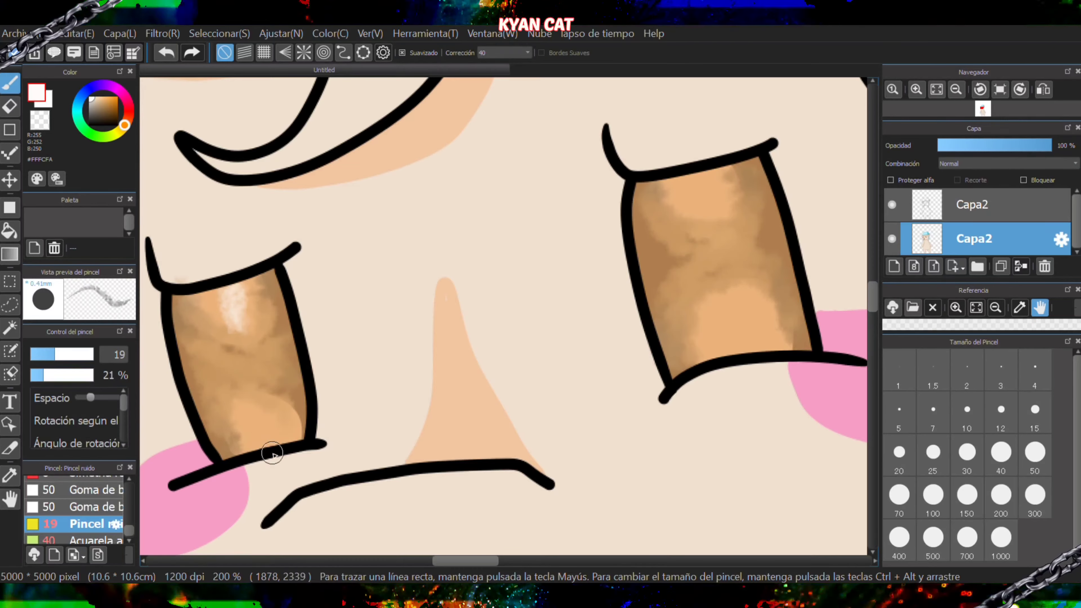
mouse_move(272, 453)
mouse_down()
mouse_move(256, 445)
mouse_move(250, 417)
mouse_up()
- Add near-white glints at both ends of the right-hand eye with the noise brush at size 37
click(70, 354)
scroll(233, 309, down, 4)
scroll(356, 276, up, 6)
mouse_move(298, 247)
mouse_down()
mouse_move(334, 318)
mouse_move(323, 320)
mouse_up()
scroll(327, 349, down, 3)
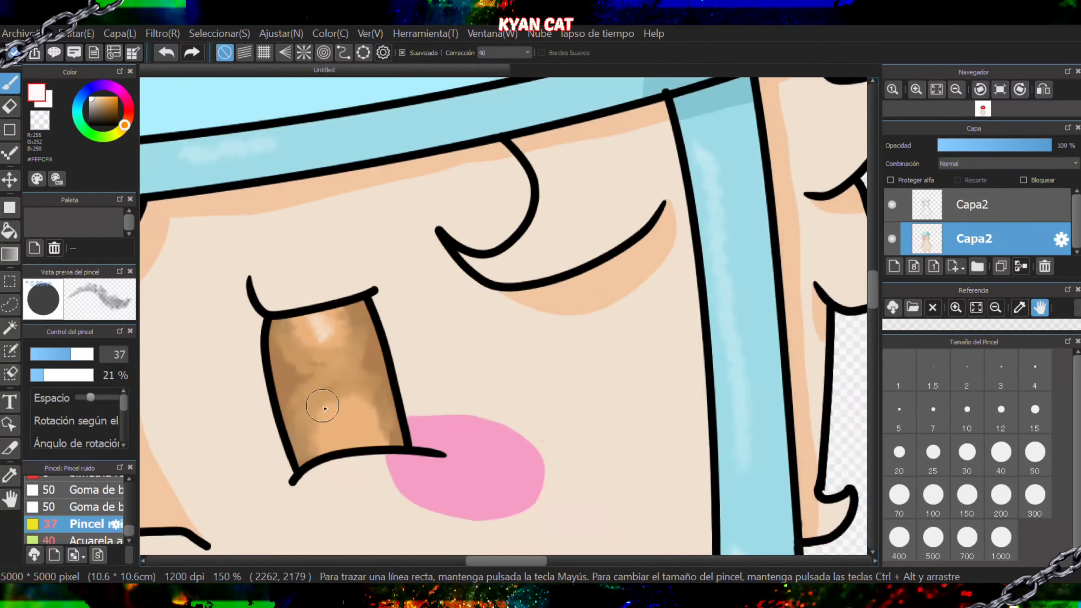
scroll(324, 415, up, 3)
mouse_move(343, 445)
mouse_down()
mouse_move(342, 385)
mouse_move(331, 422)
mouse_up()
scroll(347, 405, down, 6)
scroll(281, 379, down, 2)
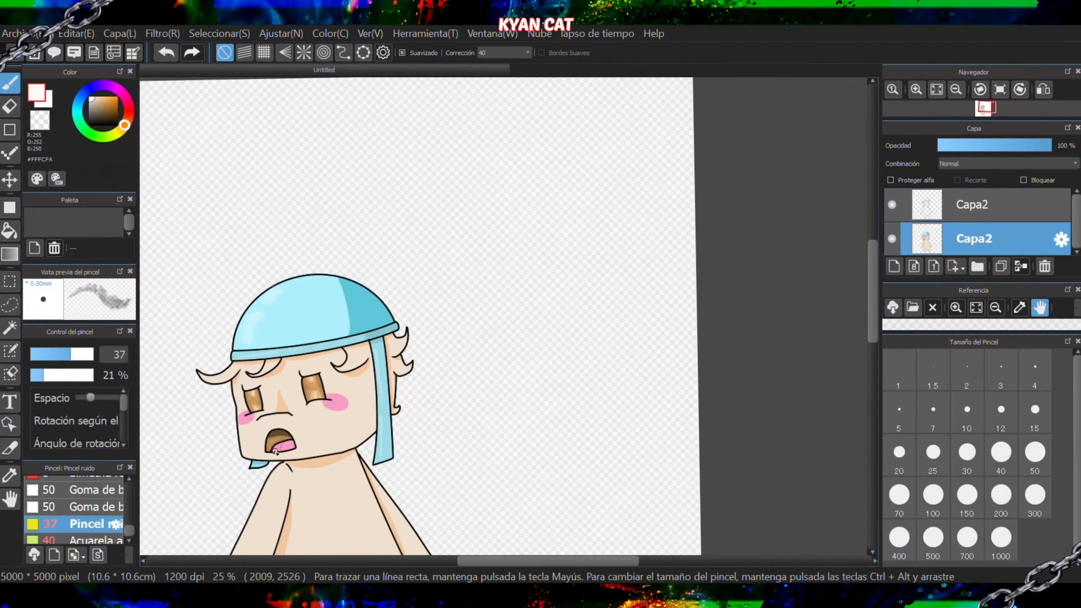
- Texture the brown inside of the mouth with a lighter orange-tan and soften the dark shadow's edge using the noise brush
scroll(274, 467, up, 5)
click(106, 98)
mouse_move(290, 319)
mouse_down()
mouse_move(244, 362)
mouse_move(327, 317)
mouse_up()
right_click(256, 300)
drag(239, 314, 363, 300)
key(ctrl+z)
mouse_move(282, 292)
mouse_down()
mouse_move(363, 299)
mouse_move(268, 299)
mouse_up()
scroll(248, 335, up, 4)
mouse_move(369, 207)
mouse_down()
mouse_move(253, 268)
mouse_move(251, 240)
mouse_move(342, 204)
mouse_move(209, 249)
mouse_move(278, 217)
mouse_up()
scroll(412, 221, down, 6)
- Paint pale pink #EBCFDB textured highlights on both sides of the tongue's centre line
right_click(412, 222)
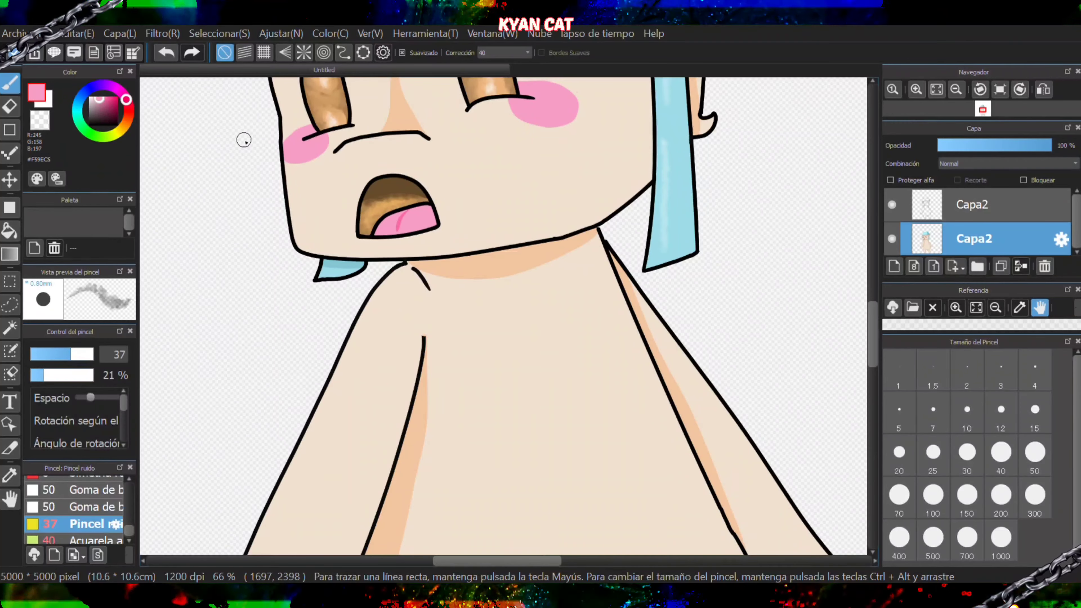
click(93, 99)
scroll(413, 224, up, 6)
mouse_move(396, 209)
mouse_down()
mouse_move(422, 138)
mouse_move(708, 124)
mouse_up()
mouse_move(391, 175)
mouse_down()
mouse_move(354, 275)
mouse_move(313, 236)
mouse_up()
scroll(313, 308, down, 3)
scroll(313, 308, down, 2)
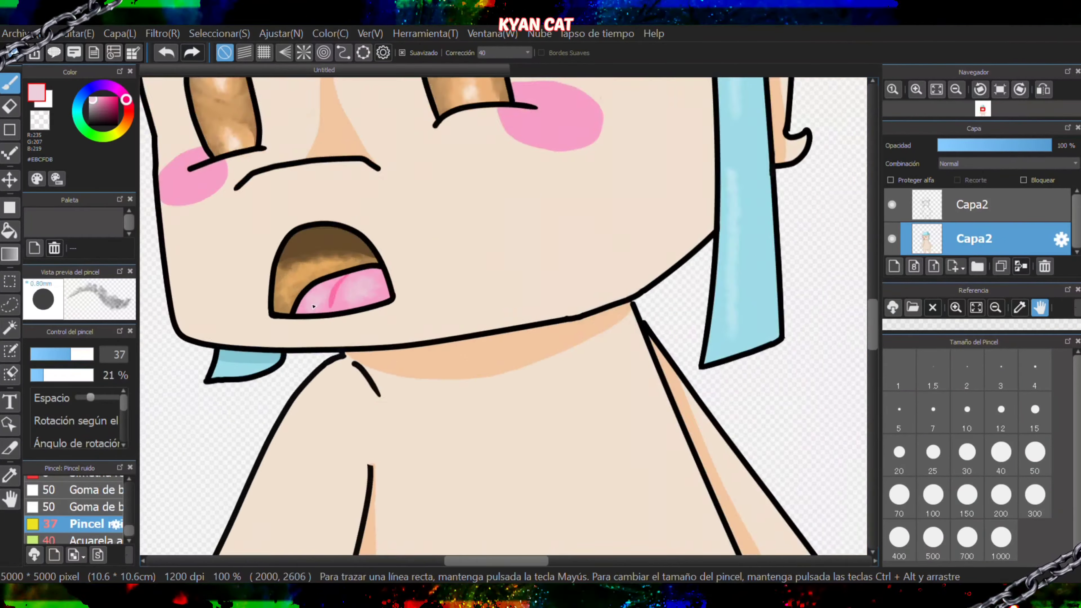
- Blend brown #B48952 along the border between the mouth's dark shadow and its lighter area
scroll(313, 300, up, 3)
right_click(275, 203)
mouse_move(238, 192)
mouse_down()
mouse_move(396, 155)
mouse_move(383, 171)
mouse_up()
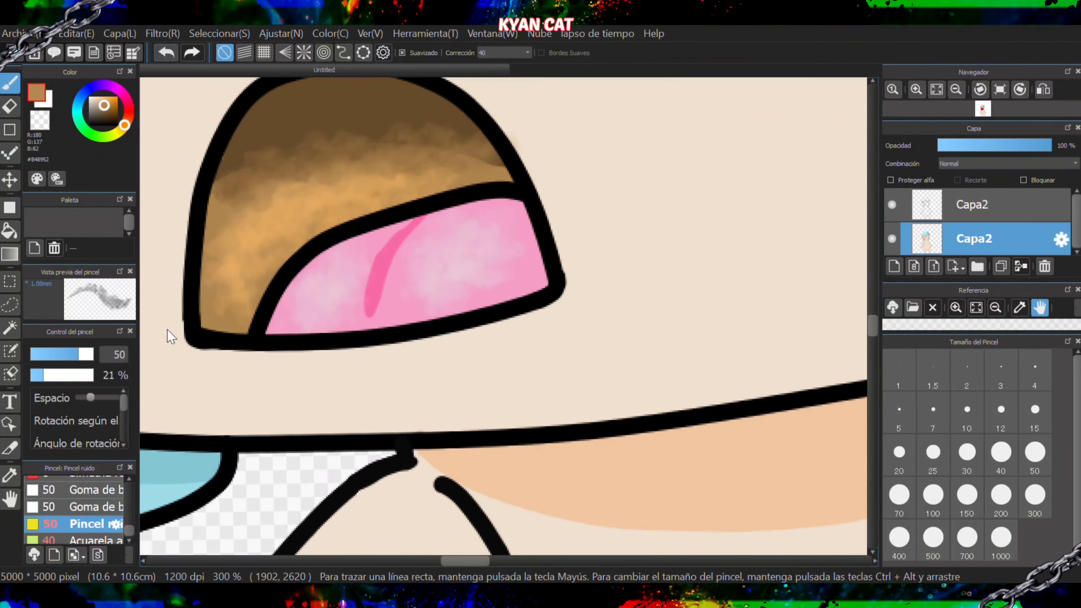
- Blend the lower edge of the mouth's dark shadow further with the noise brush at size 25
click(1035, 452)
click(937, 468)
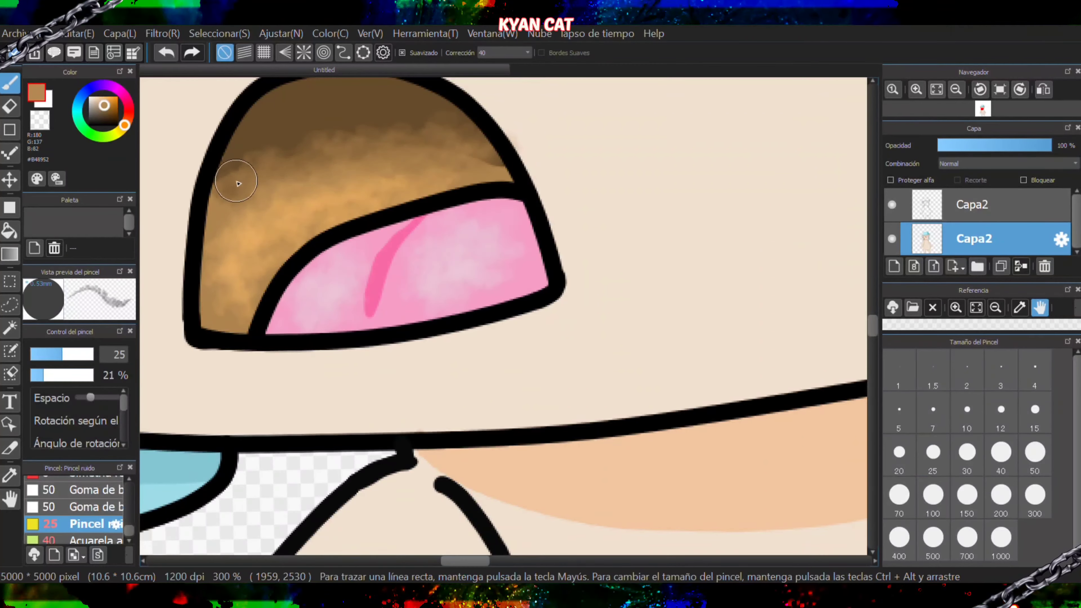
scroll(281, 245, down, 5)
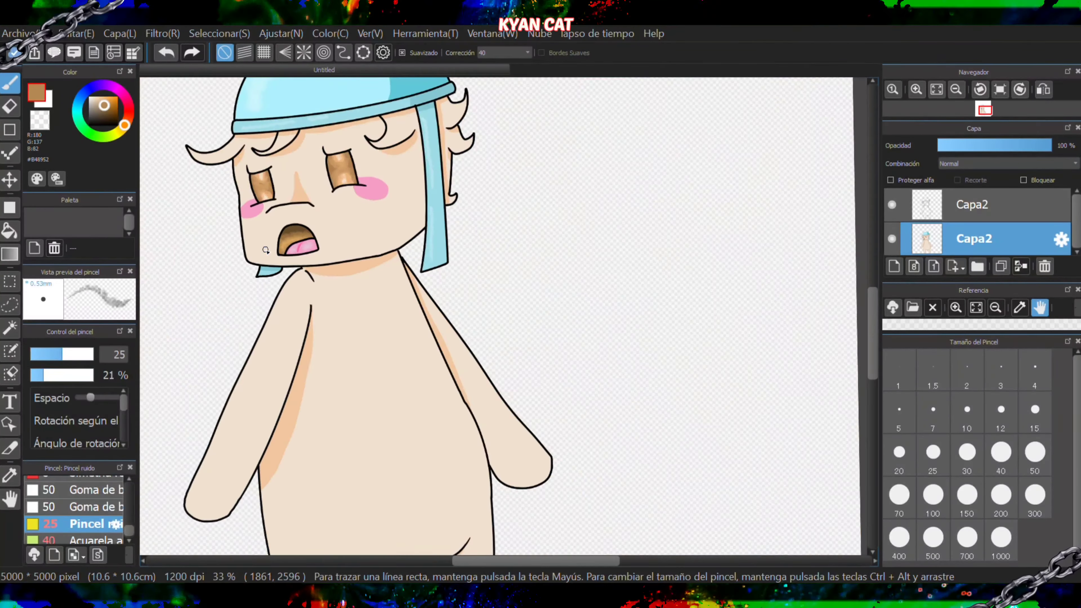
- Roughen the right-hand blush's outline in its own pink #F59EC5, using the noise brush at size 16 and 47% opacity
scroll(314, 177, up, 2)
scroll(447, 212, up, 4)
right_click(447, 211)
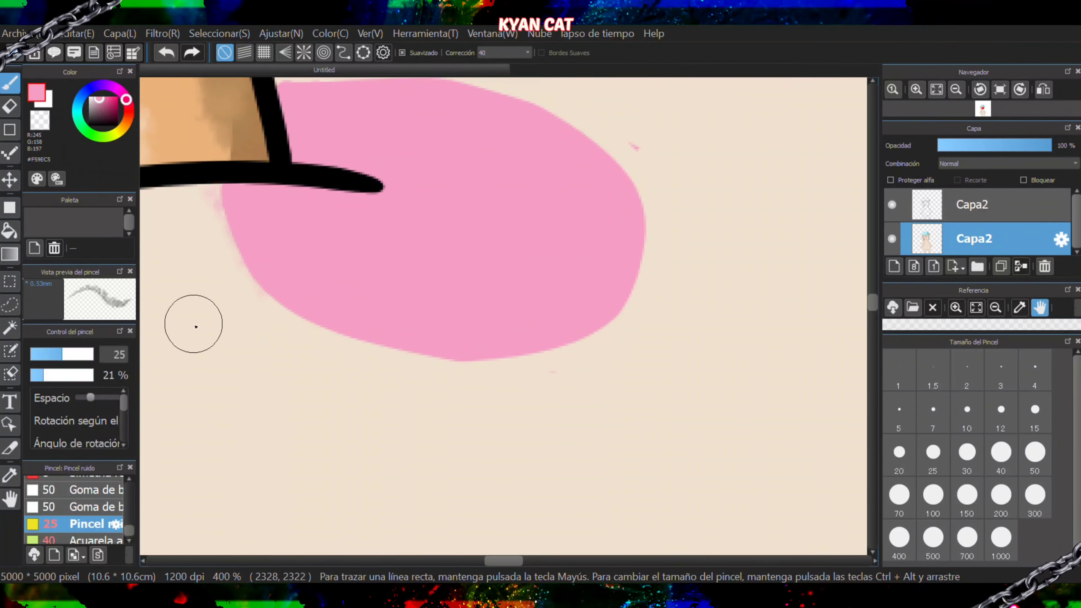
click(51, 354)
click(60, 375)
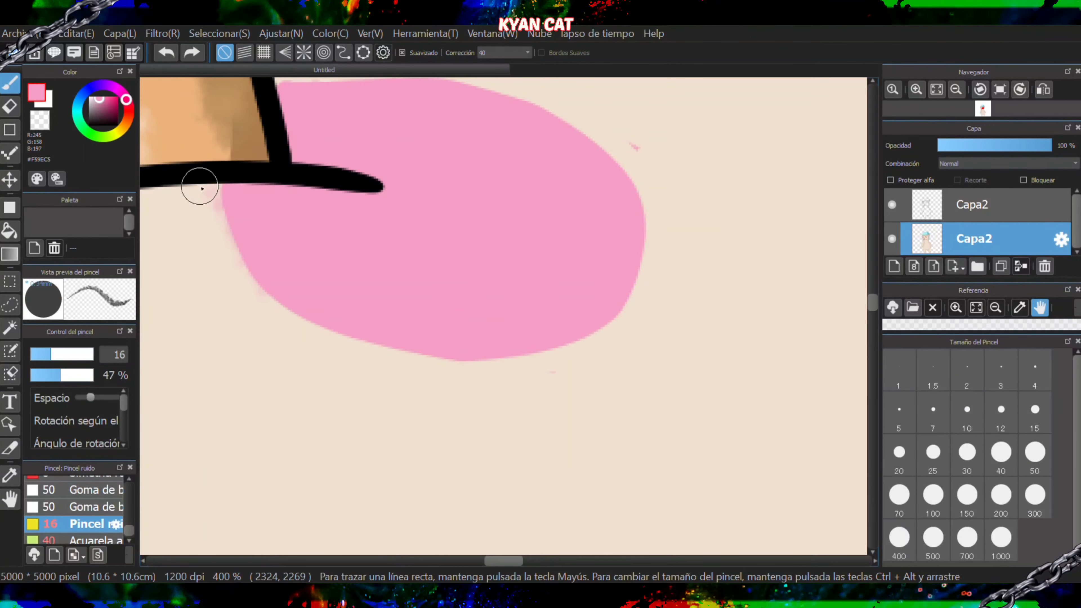
mouse_move(200, 186)
mouse_down()
mouse_move(243, 252)
mouse_move(322, 326)
mouse_move(422, 357)
mouse_move(569, 334)
mouse_move(280, 336)
mouse_up()
key(ctrl+z)
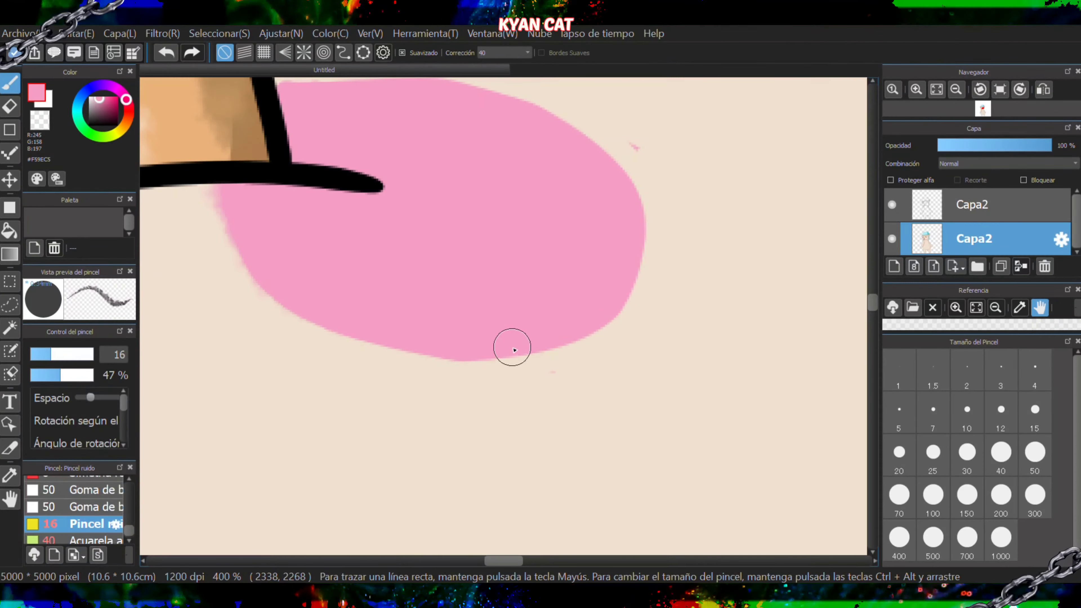
mouse_move(513, 349)
mouse_down()
mouse_move(644, 217)
mouse_move(603, 145)
mouse_move(642, 244)
mouse_move(517, 361)
mouse_move(296, 309)
mouse_move(168, 247)
mouse_up()
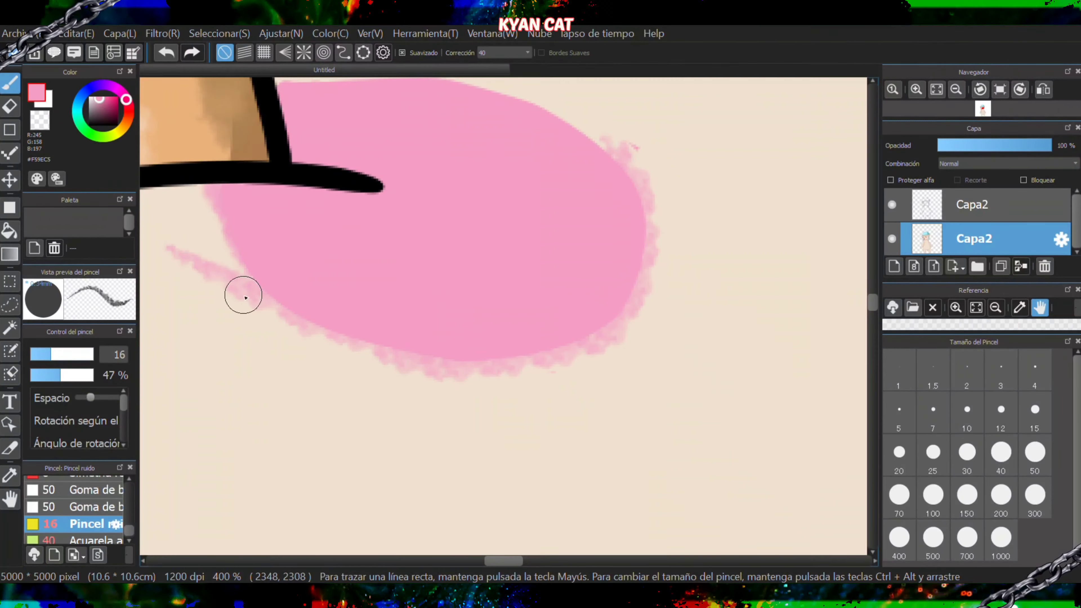
- Cover the stray pink stroke beside the right-hand blush with skin colour #F0DFCF and finish its textured edge in pink #F59EC5
alt+click(178, 261)
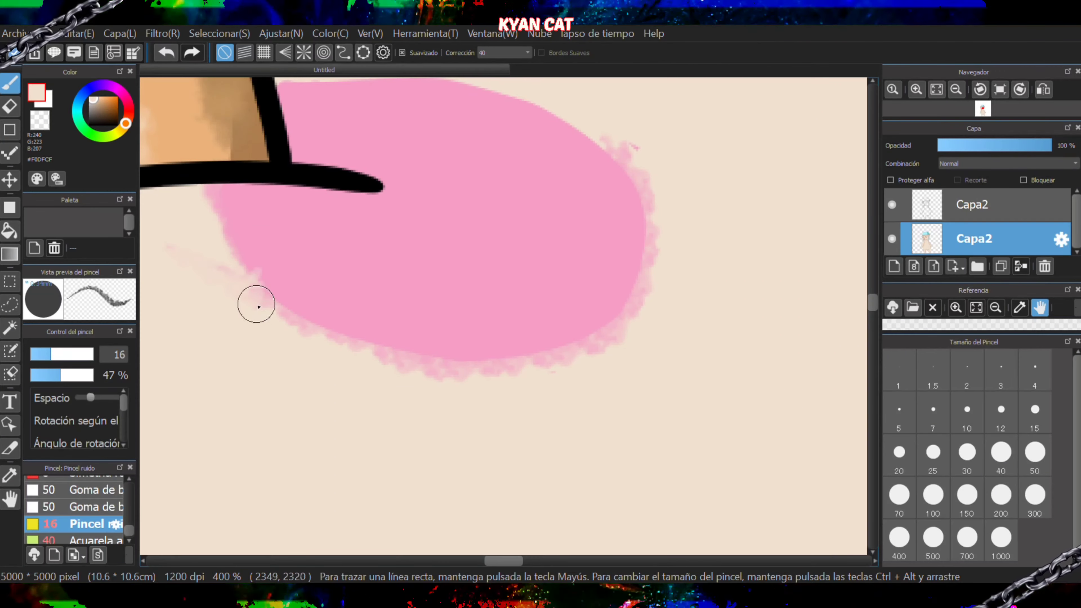
alt+click(230, 200)
mouse_move(229, 201)
mouse_down()
mouse_move(216, 235)
mouse_move(224, 187)
mouse_up()
scroll(232, 189, down, 2)
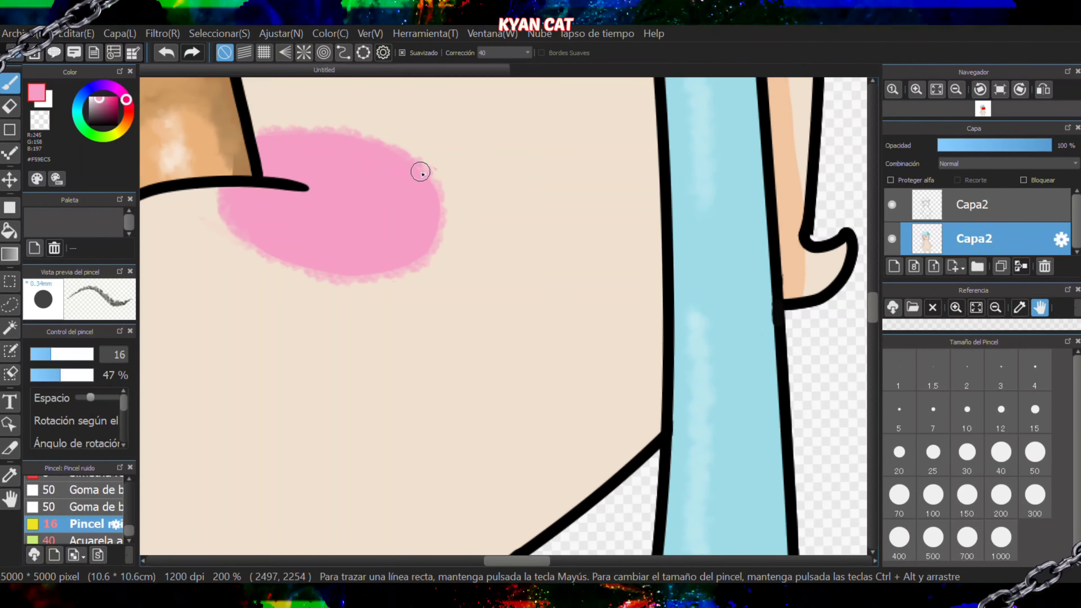
- Give the left-hand blush the same rough, textured pink edge all the way around, from the eye down to the face outline
scroll(386, 274, down, 5)
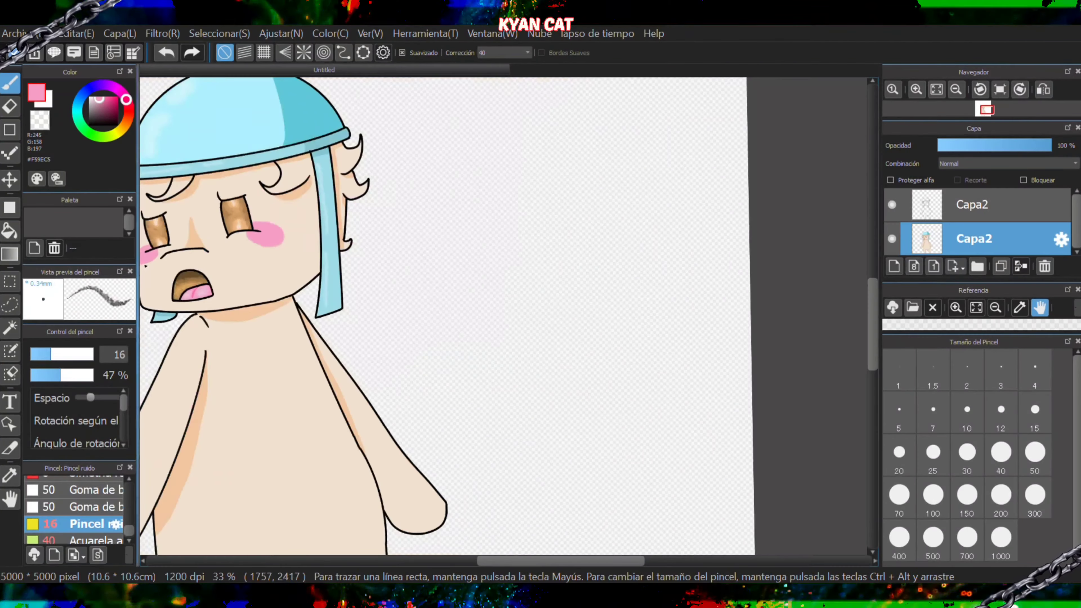
scroll(430, 288, up, 7)
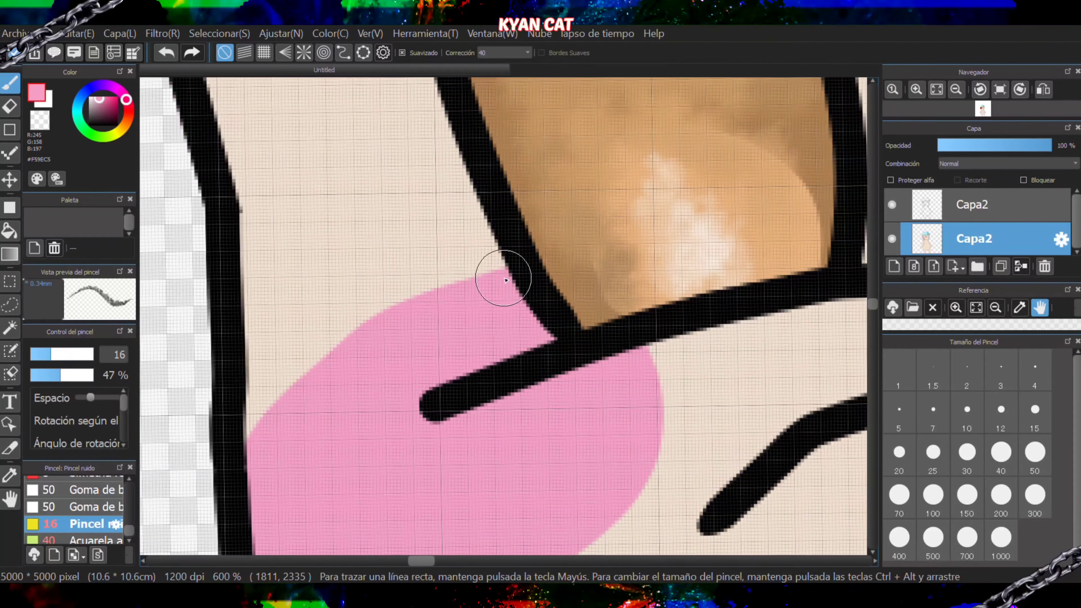
mouse_move(499, 272)
mouse_down()
mouse_move(403, 321)
mouse_move(266, 432)
mouse_move(414, 300)
mouse_move(505, 272)
mouse_move(316, 383)
mouse_up()
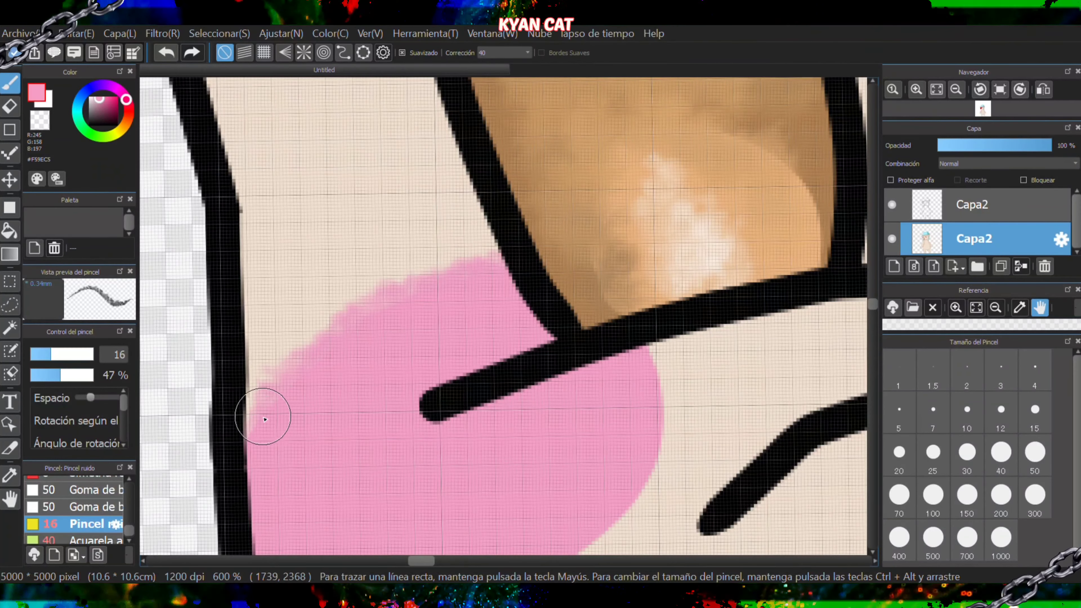
scroll(265, 419, down, 7)
scroll(436, 176, up, 6)
mouse_move(437, 176)
mouse_down()
mouse_move(414, 282)
mouse_move(331, 315)
mouse_move(177, 324)
mouse_move(291, 342)
mouse_move(423, 260)
mouse_up()
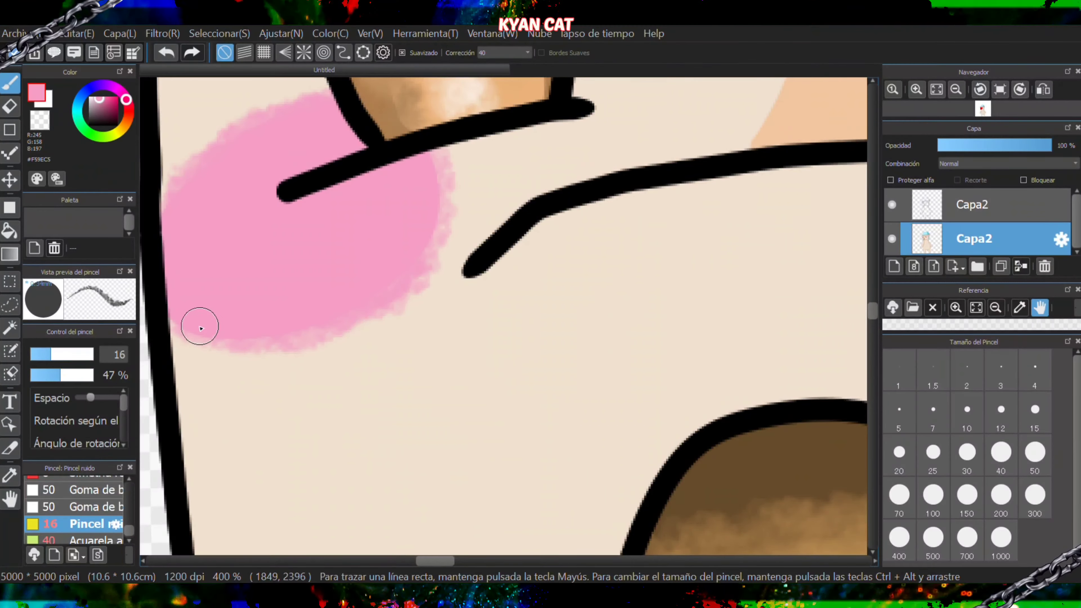
drag(201, 328, 345, 328)
scroll(438, 156, down, 3)
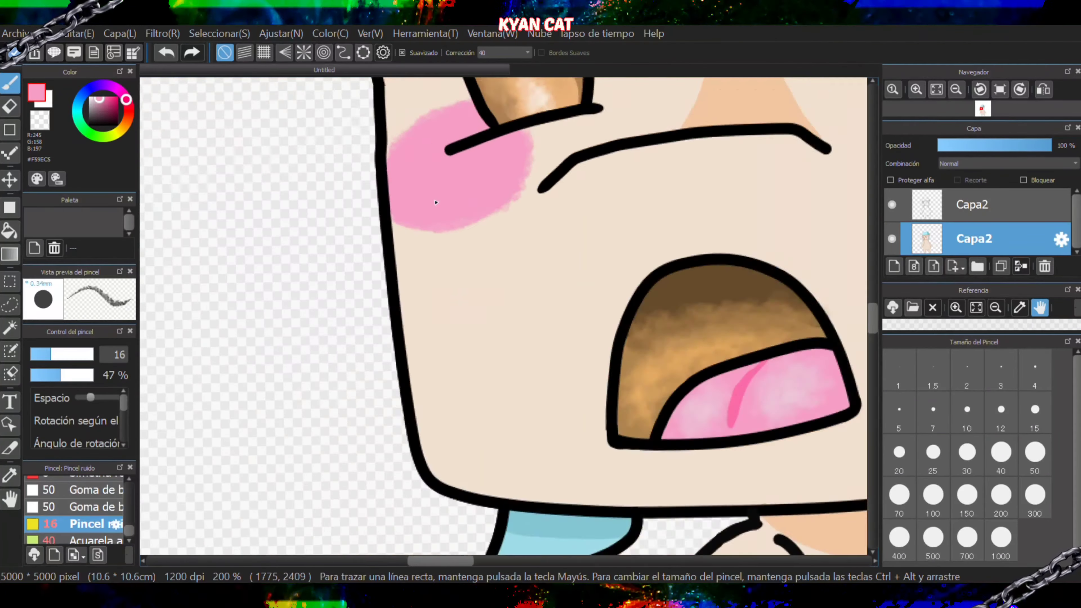
- Paint light pink #FFC8DF texture on the upper part of the left-hand blush with the noise brush at size 30 and 31% opacity
scroll(438, 156, up, 2)
drag(473, 89, 415, 147)
click(166, 53)
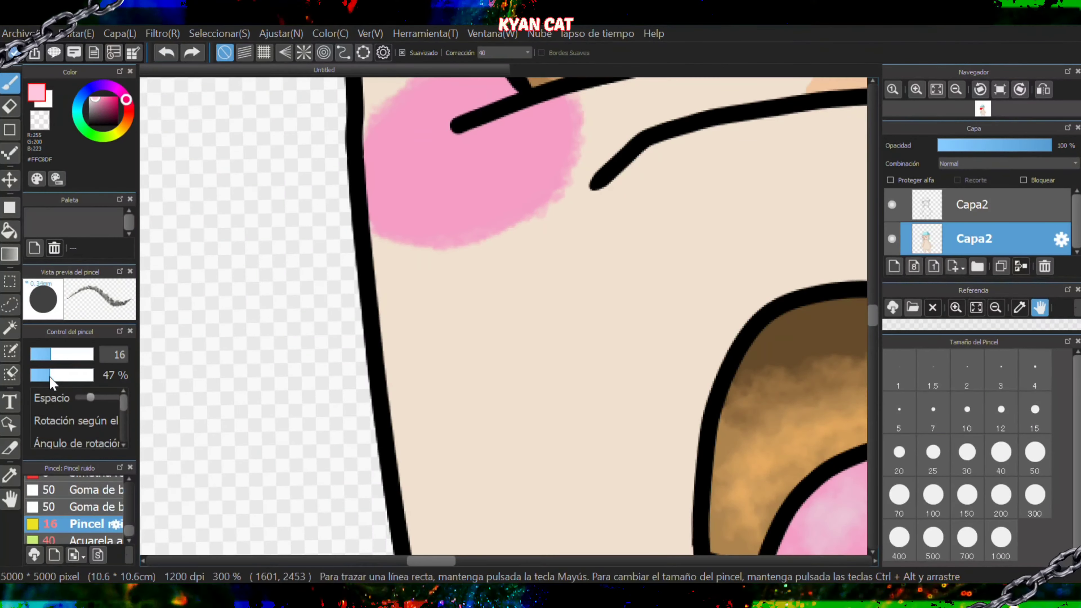
click(50, 375)
click(967, 454)
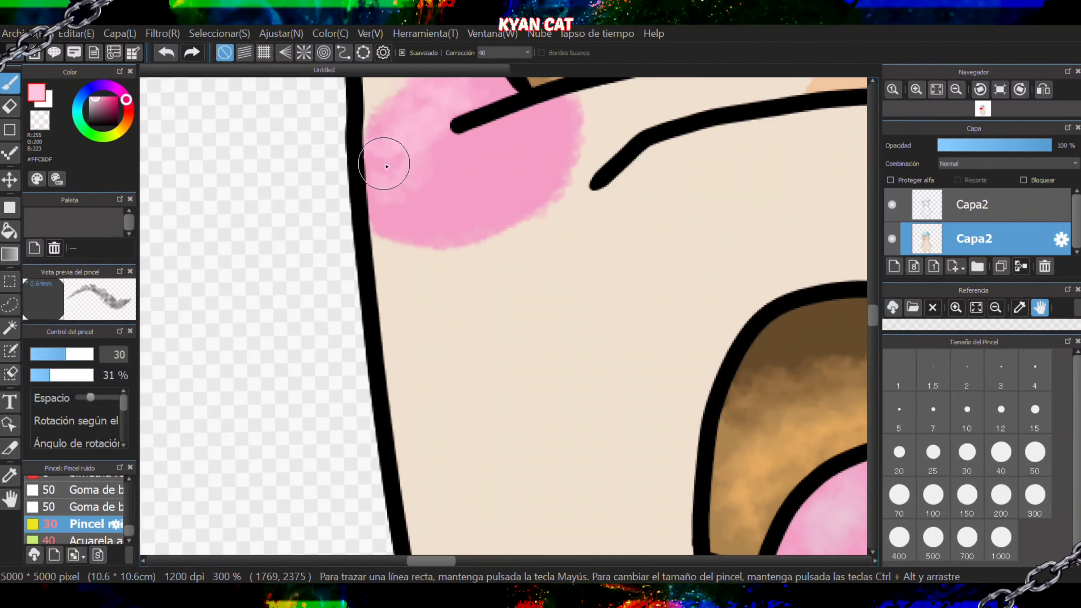
- Paint light pink textured highlights across the inner half of the right-hand blush, above and below the lash line
scroll(385, 162, down, 2)
scroll(384, 161, up, 1)
scroll(383, 159, down, 2)
scroll(698, 97, up, 3)
drag(676, 164, 708, 161)
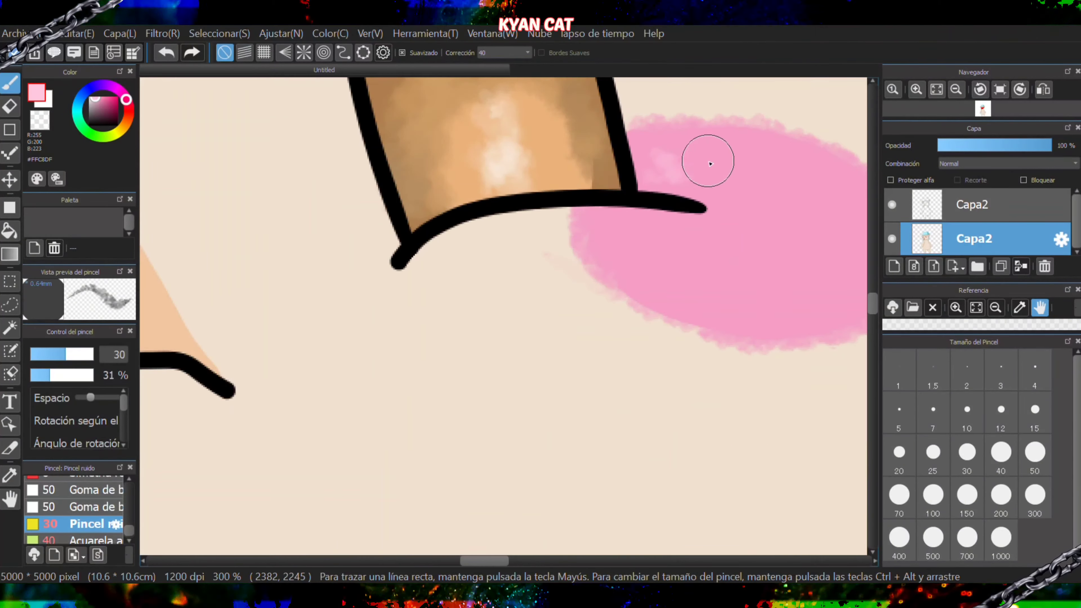
mouse_move(617, 226)
mouse_down()
mouse_move(764, 306)
mouse_move(649, 225)
mouse_move(785, 257)
mouse_up()
mouse_move(667, 134)
mouse_down()
mouse_move(761, 164)
mouse_move(677, 175)
mouse_up()
scroll(641, 181, down, 5)
scroll(670, 191, up, 5)
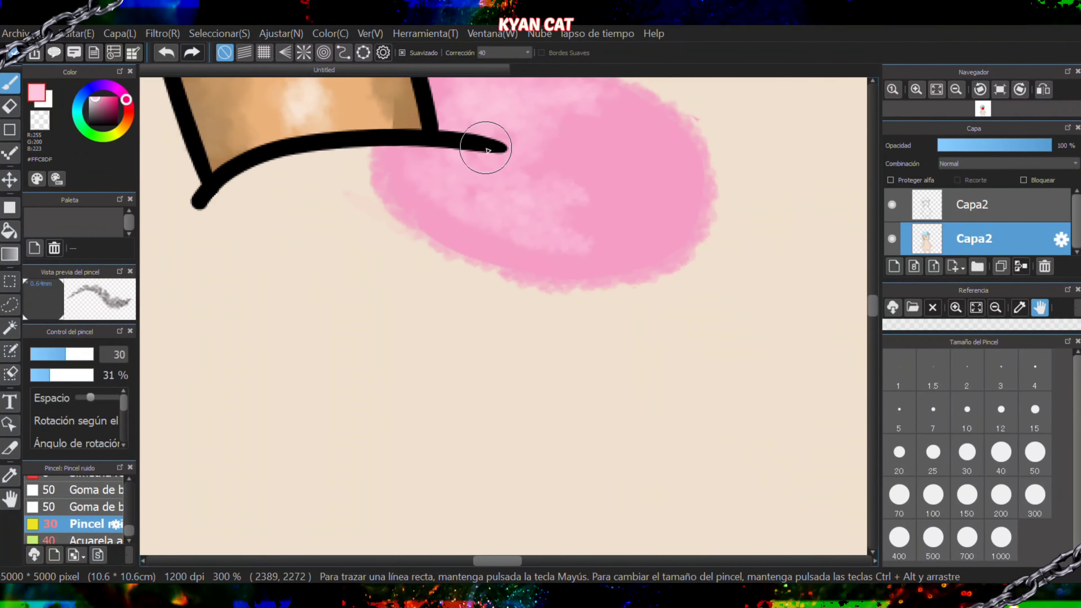
- Extend the light pink texture to the inner side of the left-hand blush
scroll(485, 150, down, 2)
scroll(374, 194, up, 1)
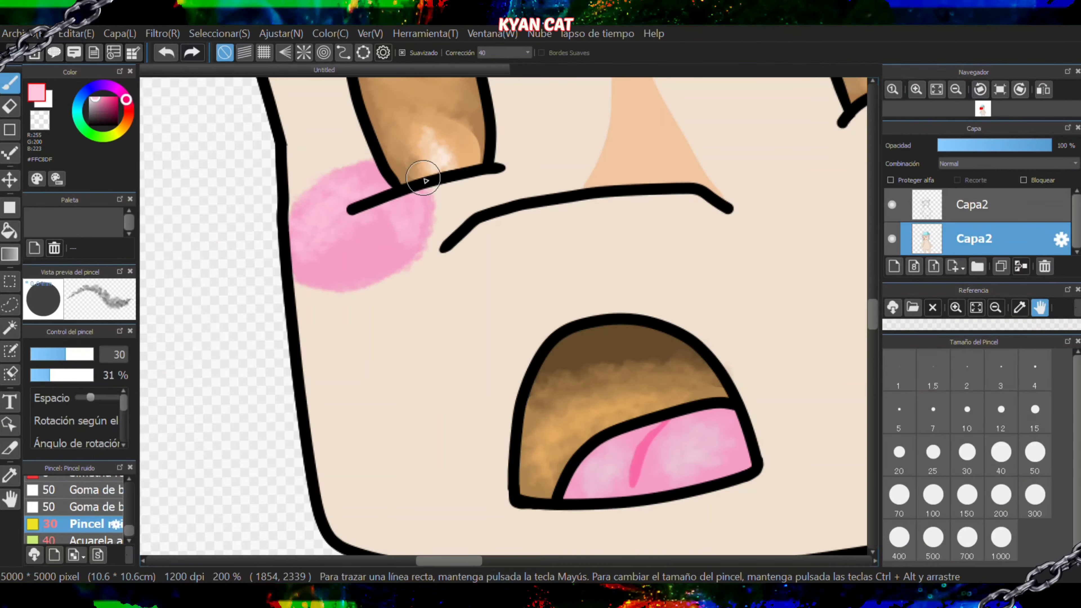
scroll(426, 181, down, 1)
scroll(413, 209, down, 2)
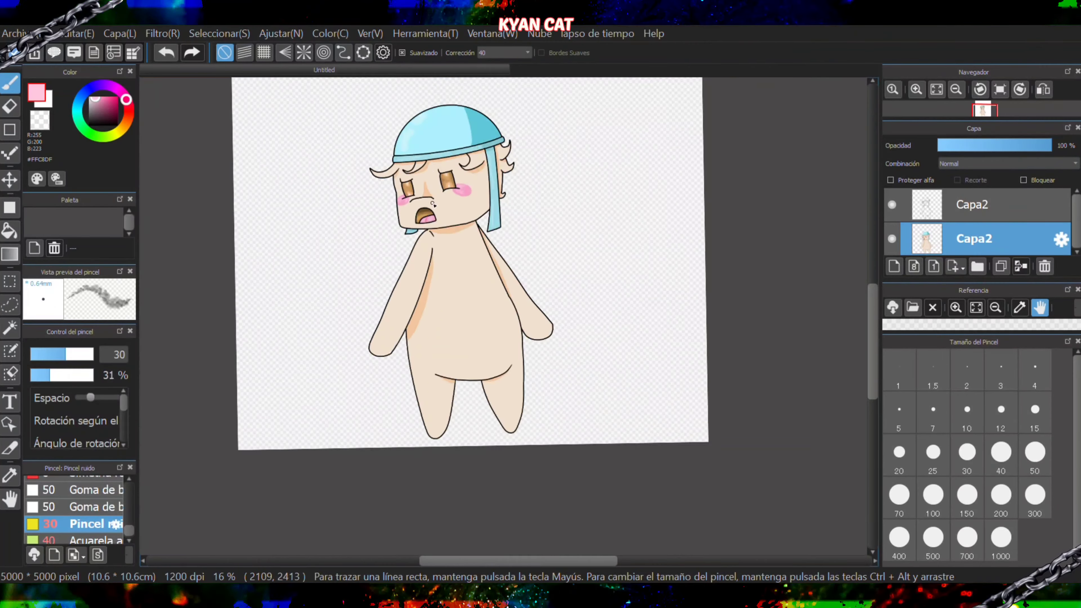
scroll(419, 180, up, 2)
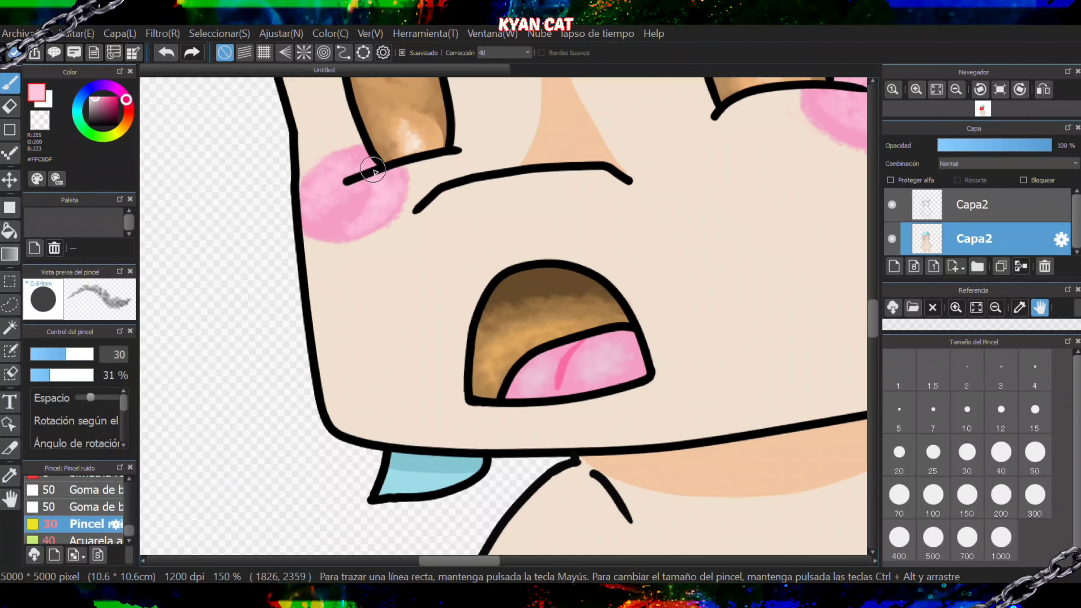
- Blend the light texture on the cheek blushes with their base pink #F59EC5
scroll(400, 195, down, 2)
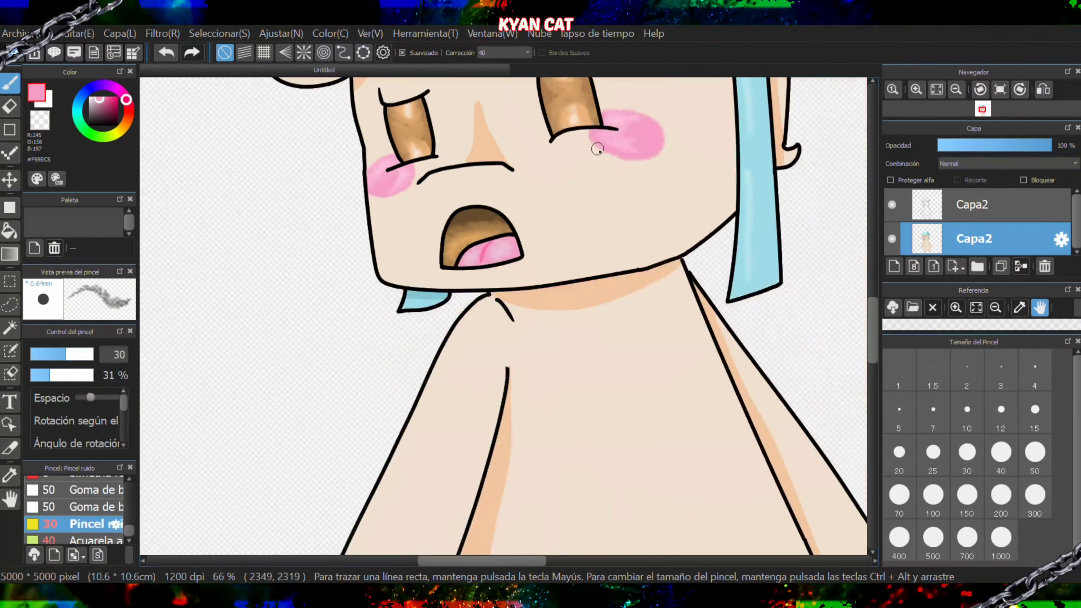
scroll(350, 166, up, 2)
scroll(771, 118, down, 2)
scroll(625, 141, up, 1)
scroll(625, 140, up, 2)
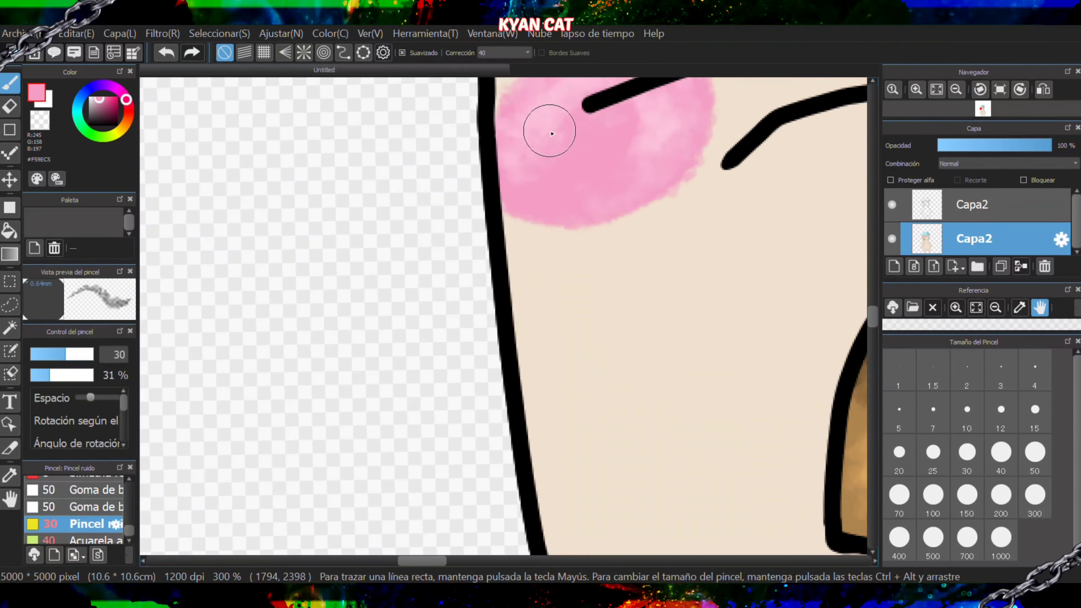
- Try a near-white #FFFCFA highlight down the left-hand arm with the noise brush at size 100
scroll(619, 138, down, 3)
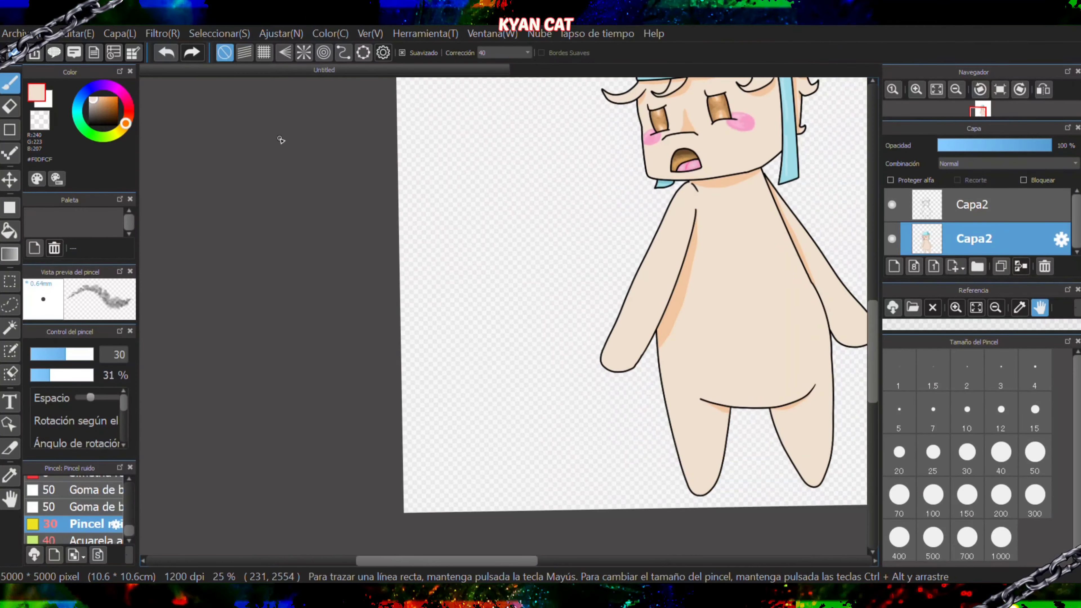
scroll(765, 126, up, 3)
click(165, 52)
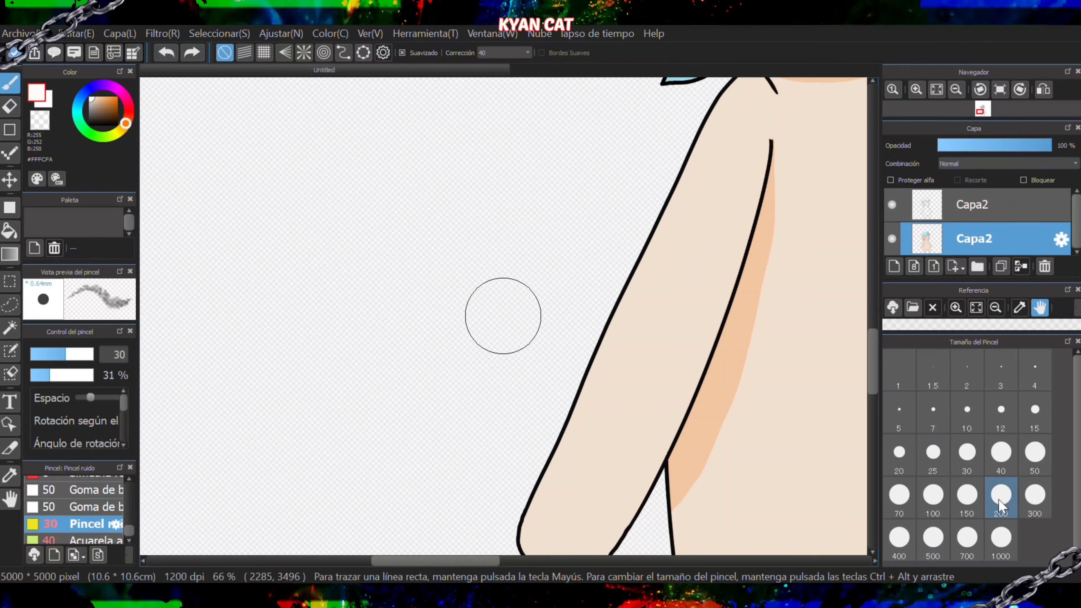
click(999, 500)
click(932, 499)
drag(734, 121, 608, 393)
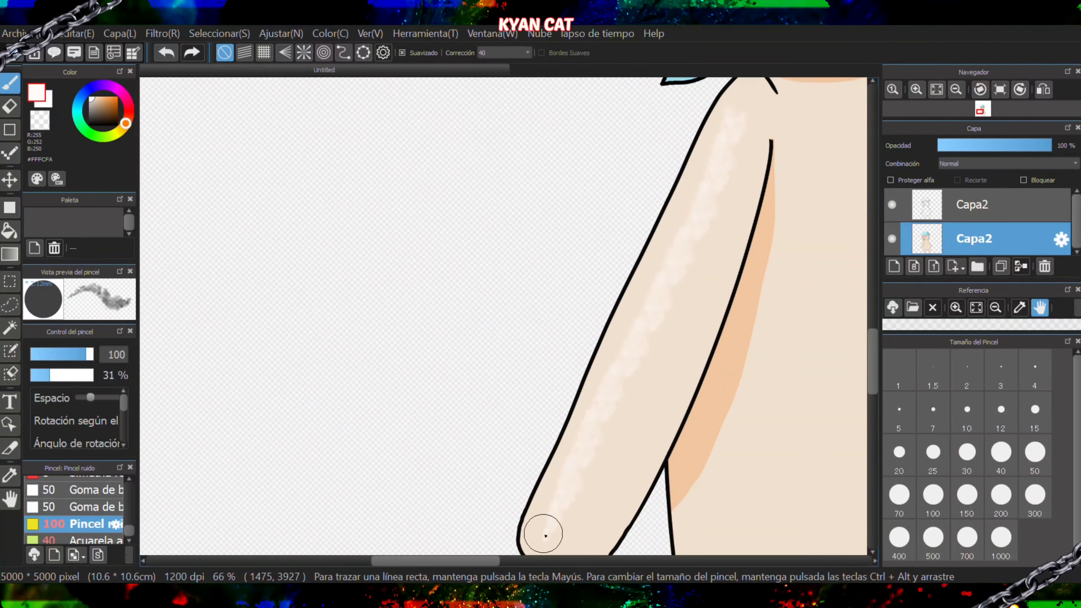
scroll(702, 128, down, 3)
scroll(740, 225, up, 3)
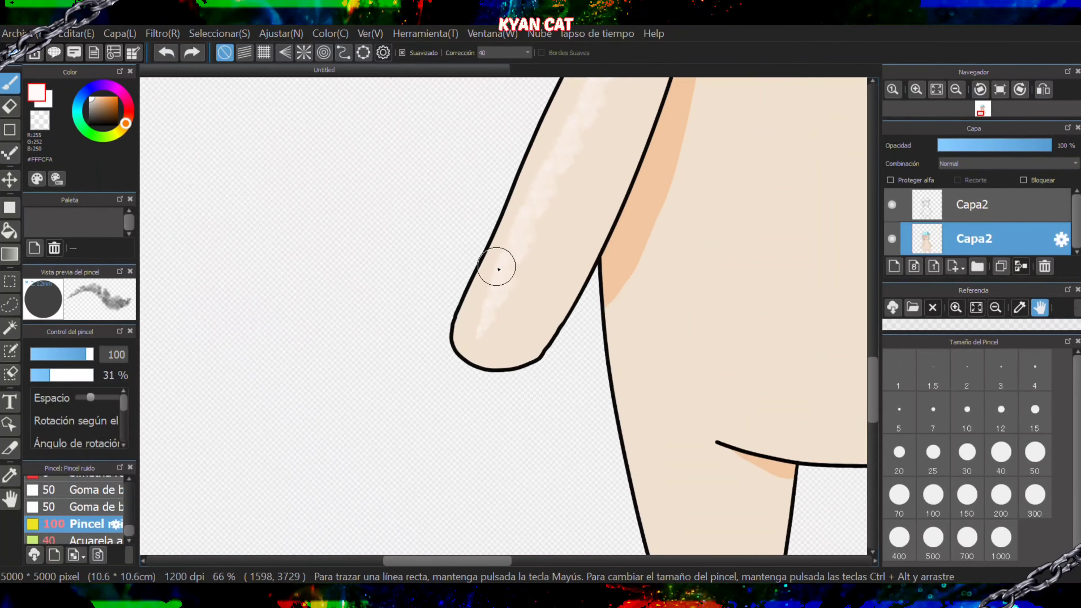
scroll(551, 85, down, 3)
- Replace the left-hand arm's trial highlight with a wider near-white #FFFCFA textured stroke from shoulder to hand at brush size 150
click(966, 494)
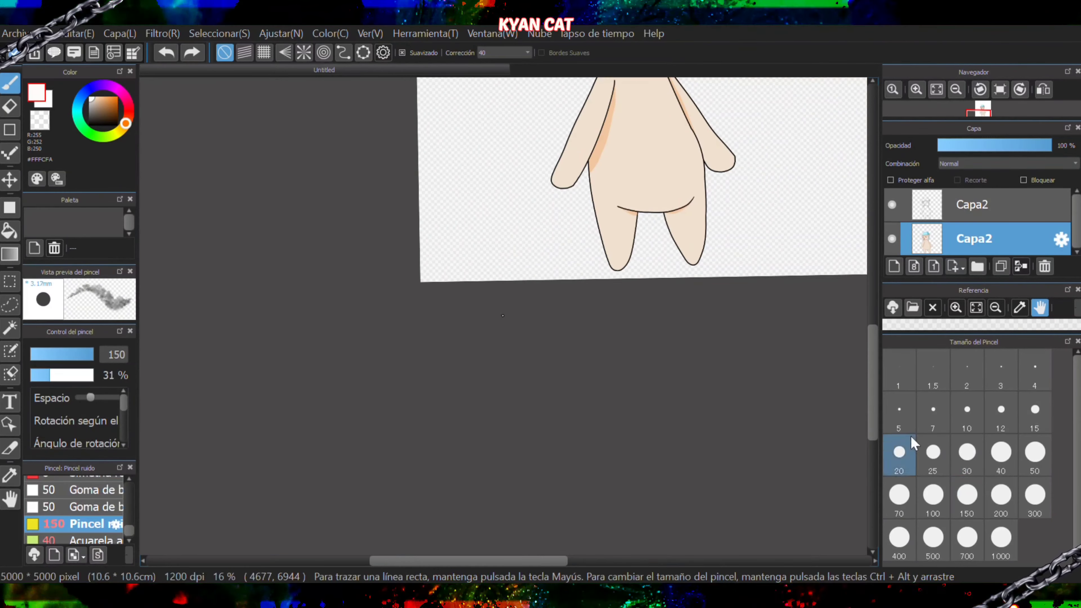
click(936, 89)
scroll(433, 402, up, 3)
mouse_move(516, 239)
mouse_down()
mouse_move(514, 281)
mouse_move(393, 527)
mouse_up()
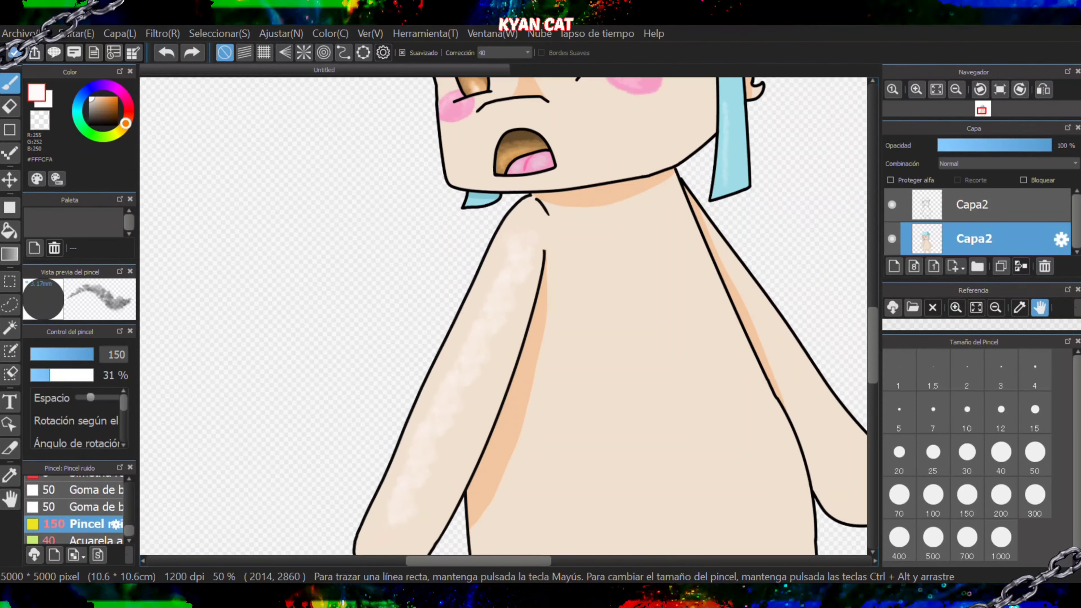
scroll(381, 523, down, 3)
click(166, 53)
scroll(429, 407, up, 3)
scroll(338, 475, down, 3)
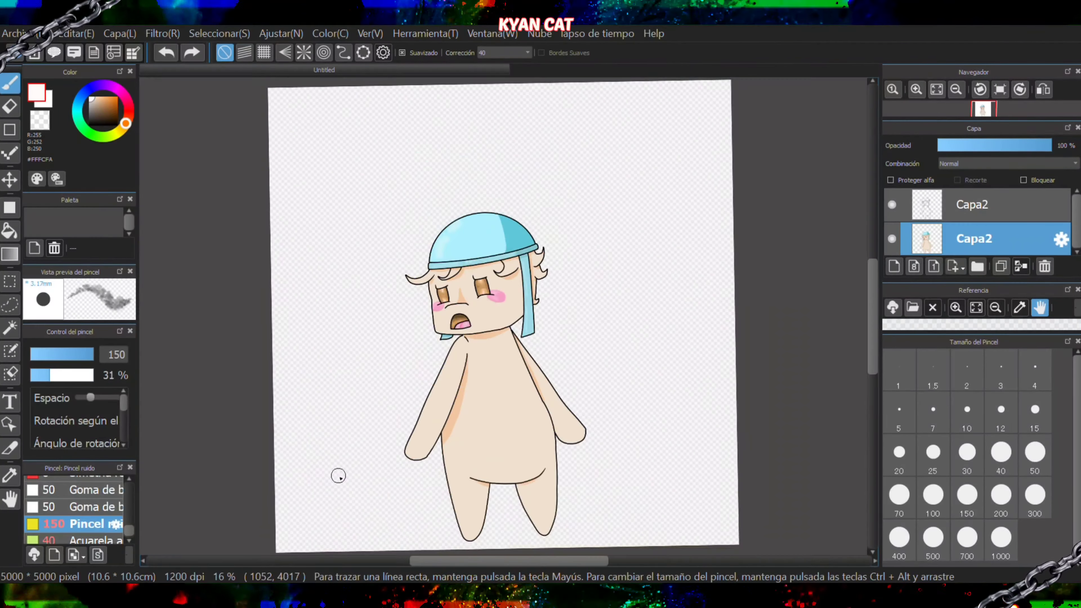
scroll(493, 313, up, 2)
click(166, 53)
scroll(527, 210, up, 2)
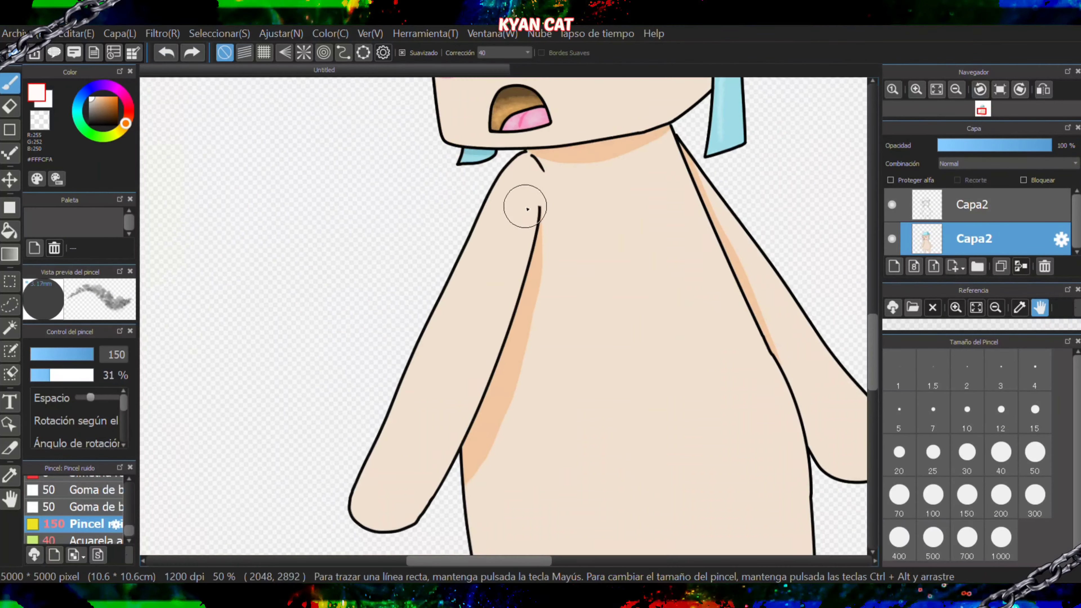
drag(519, 197, 366, 498)
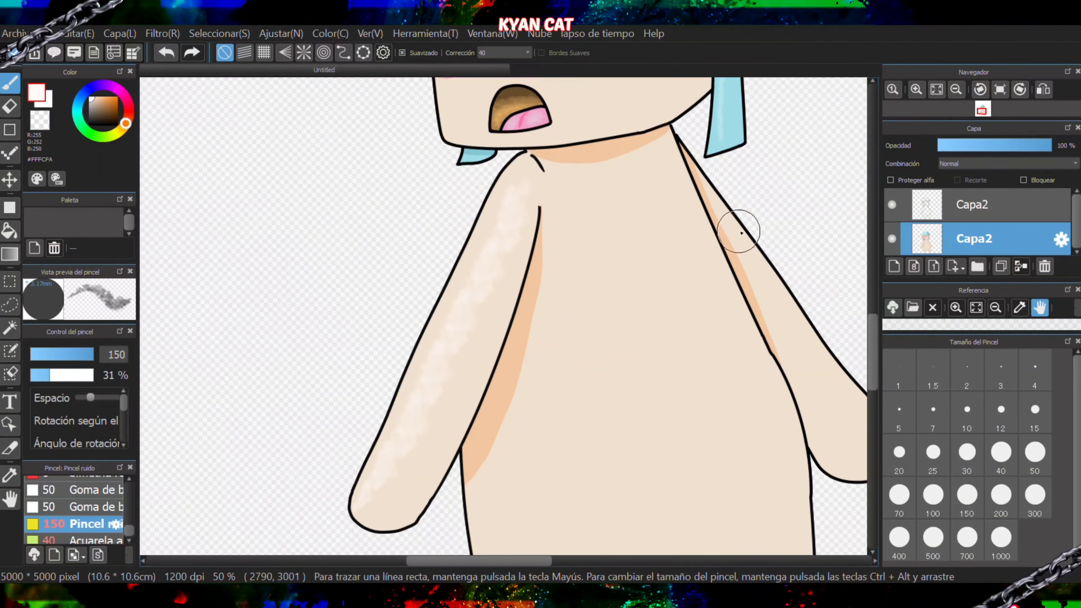
- Paint a matching near-white textured highlight down the right-hand arm to the hand
mouse_move(743, 229)
mouse_down()
mouse_move(751, 312)
mouse_move(773, 294)
mouse_move(856, 431)
mouse_up()
key(ctrl+z)
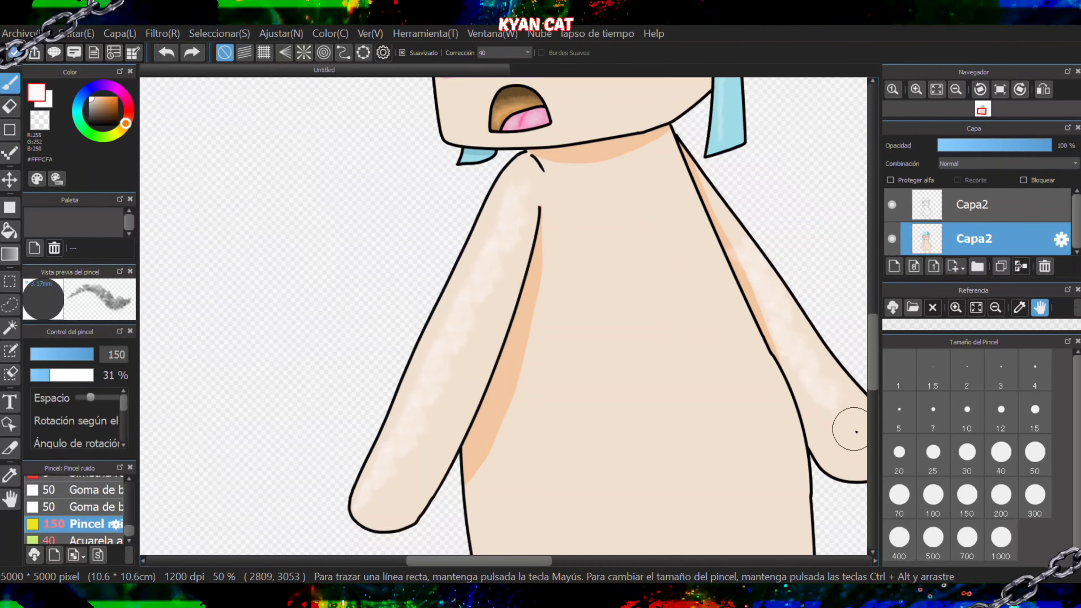
scroll(823, 392, down, 2)
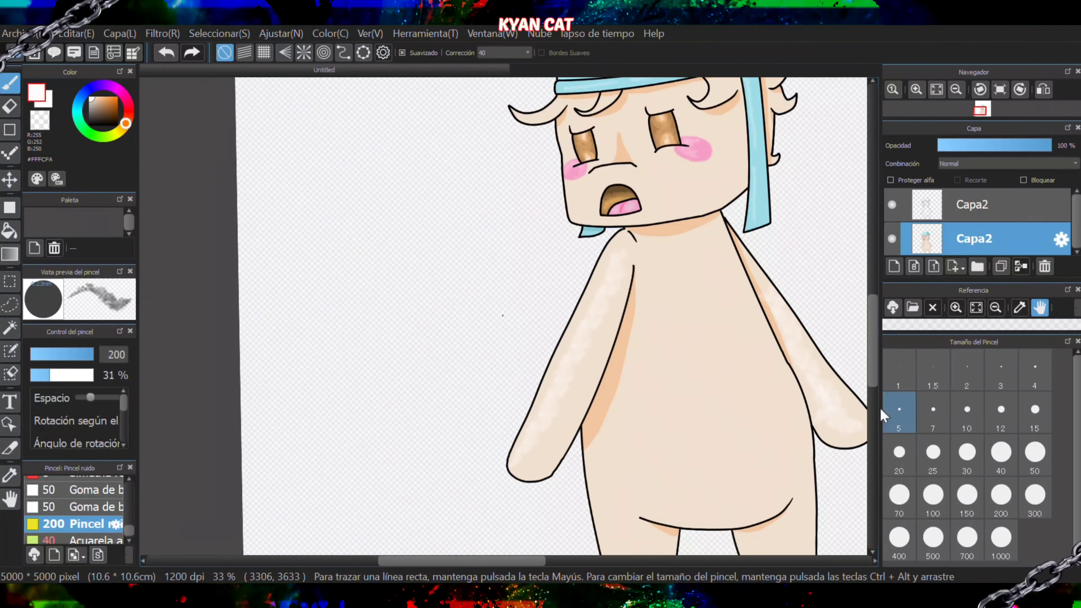
- Paint broad near-white texture over the torso with the noise brush at size 500, and over both legs at size 200
click(933, 537)
mouse_move(699, 335)
mouse_down()
mouse_move(634, 425)
mouse_move(715, 442)
mouse_move(716, 451)
mouse_up()
scroll(719, 447, down, 2)
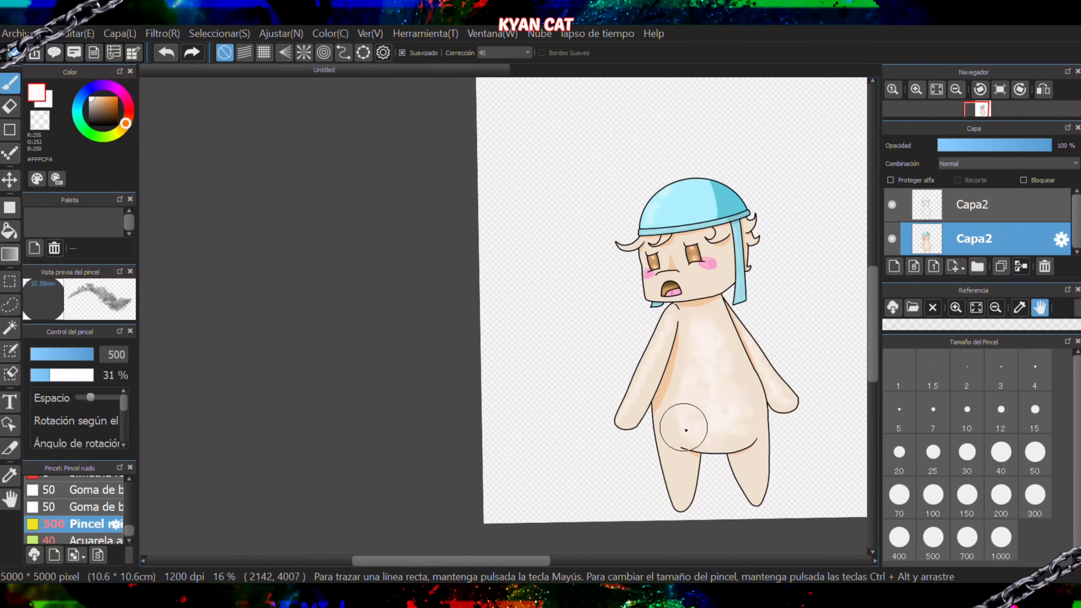
click(1000, 494)
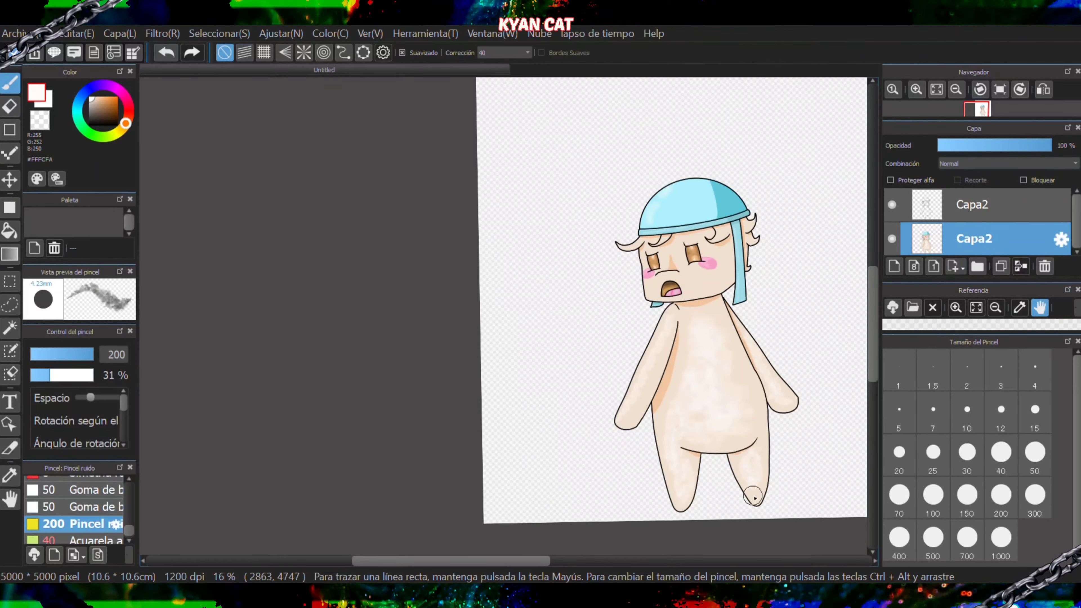
- Paint near-white #FFFCFA texture over the face with the noise brush at sizes 100 and 150, and over the hat at size 300
scroll(732, 369, up, 2)
drag(725, 294, 658, 266)
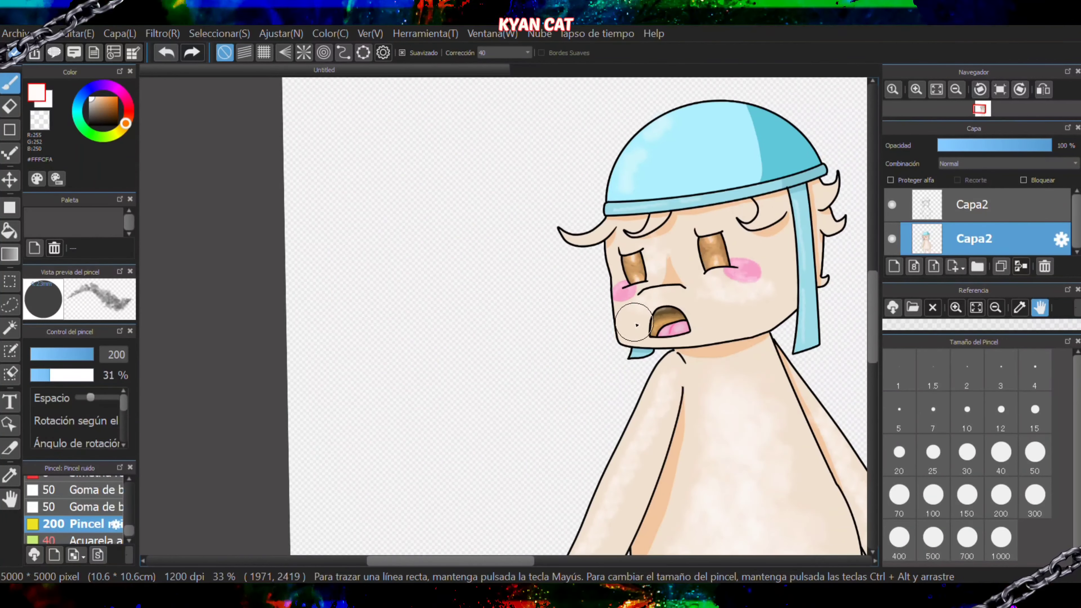
click(932, 495)
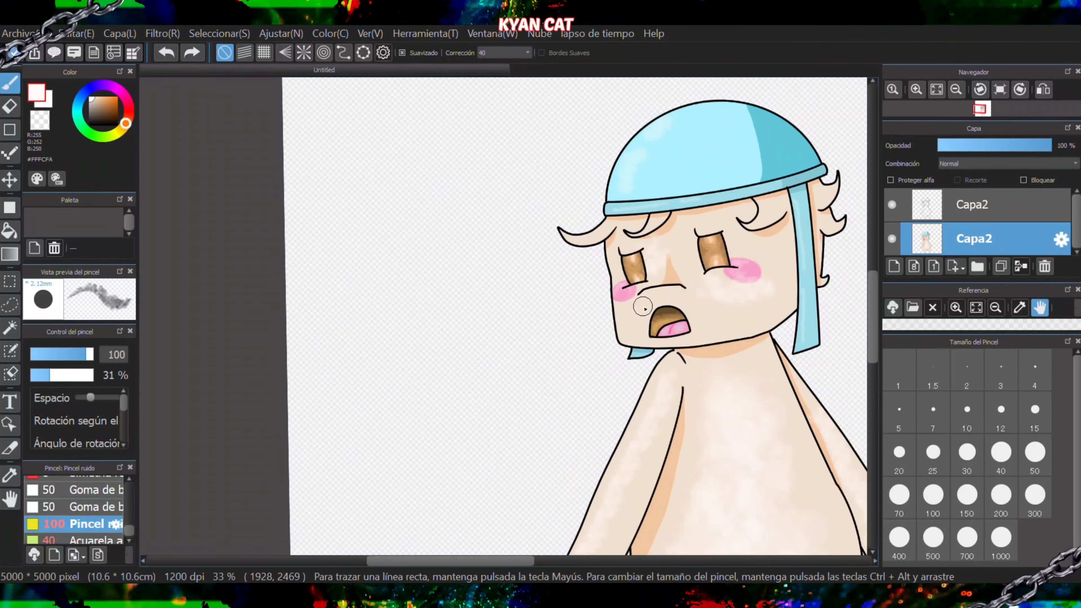
click(966, 495)
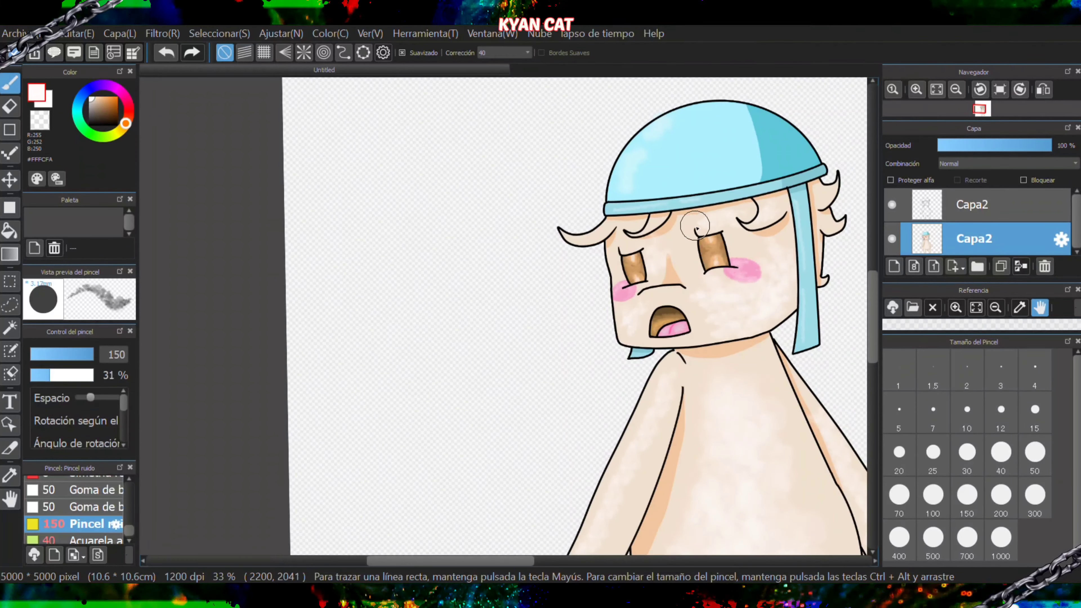
click(1035, 495)
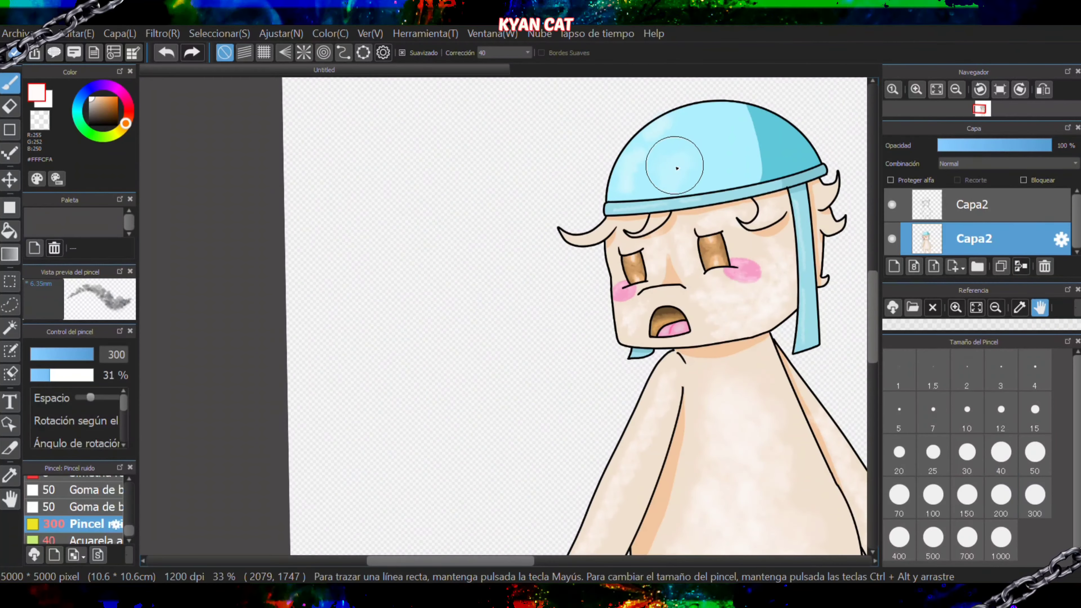
scroll(723, 141, down, 4)
- Soften the torso and left-hand arm highlights with skin colour #F0DFCF, using the noise brush at size 300 and 16% opacity
drag(946, 145, 1051, 145)
scroll(702, 196, up, 3)
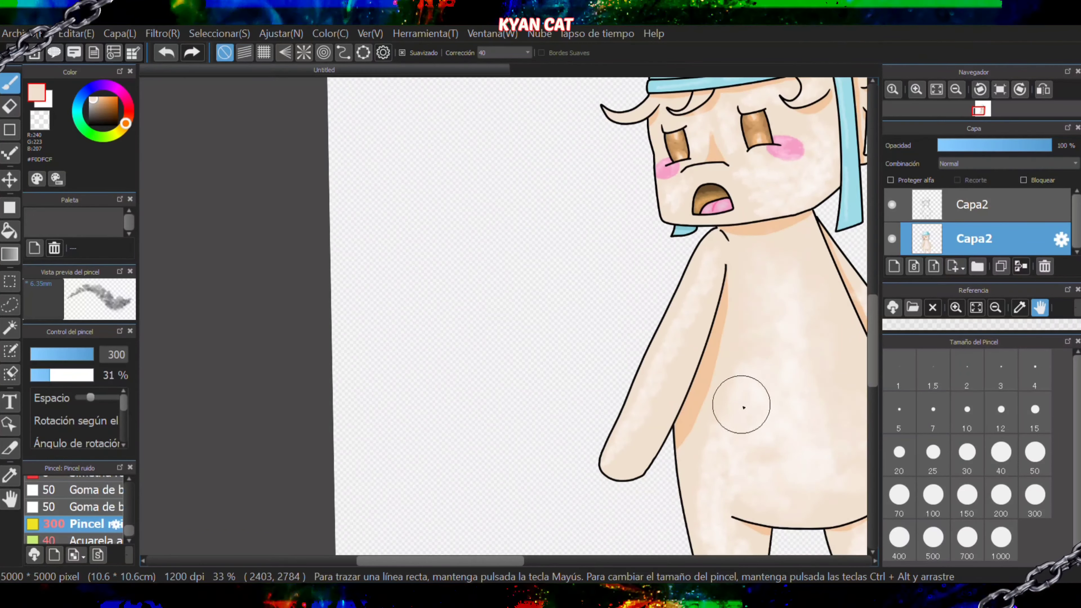
click(40, 375)
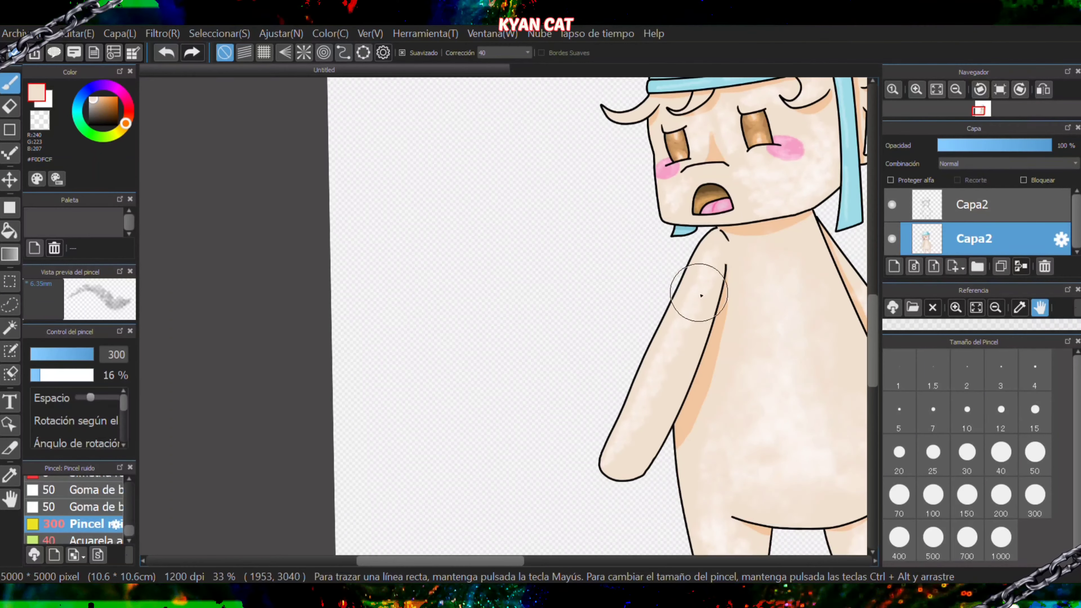
- Soften the highlights on the face, arms and legs with skin colour #F0DFCF at noise brush size 100
drag(721, 359, 668, 522)
click(1001, 459)
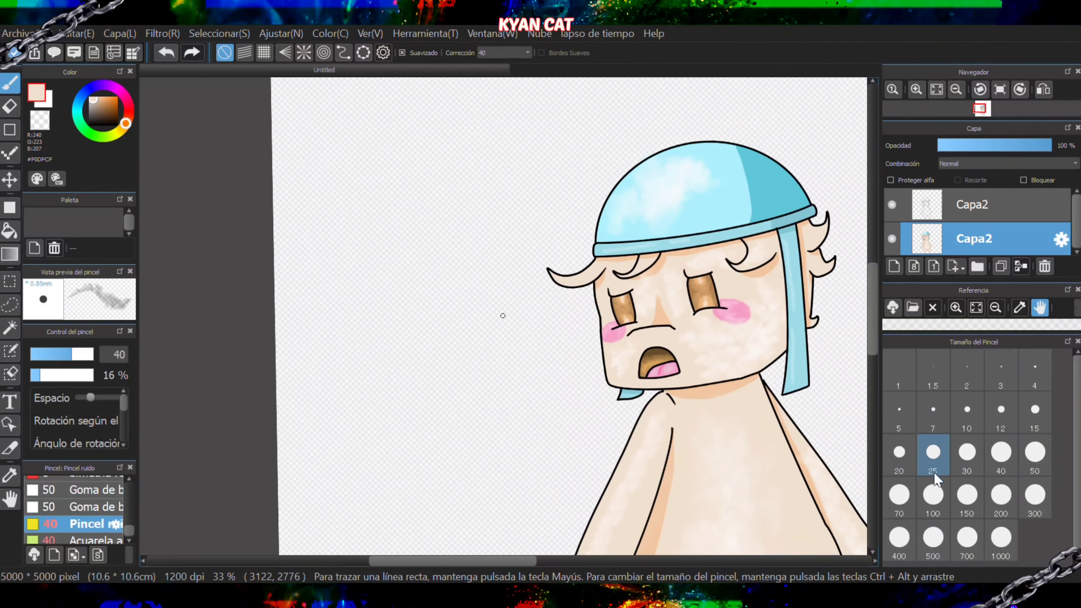
click(932, 494)
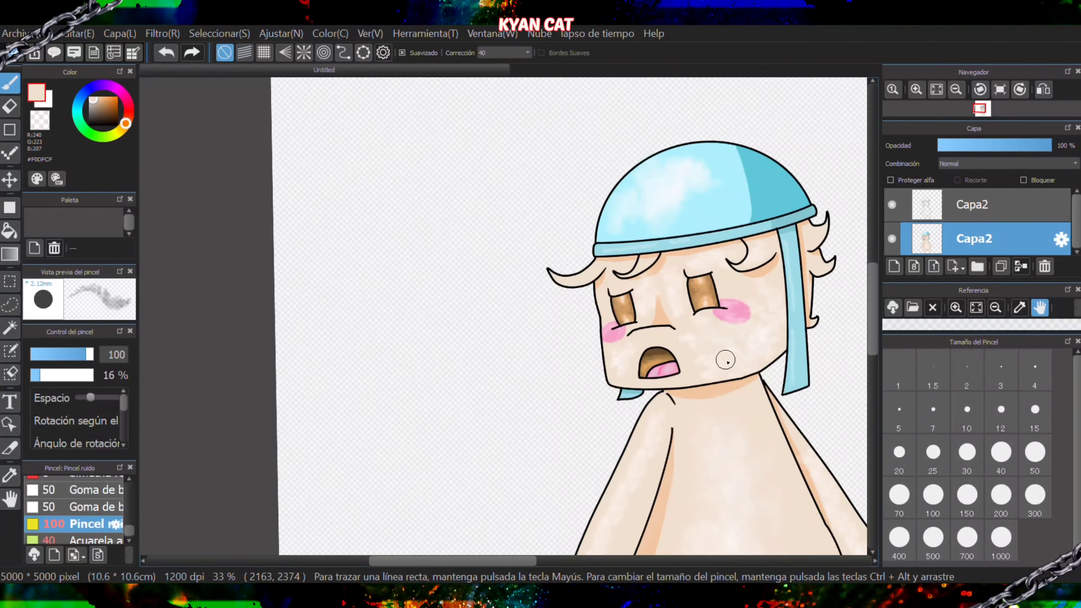
scroll(617, 367, down, 2)
scroll(671, 393, up, 2)
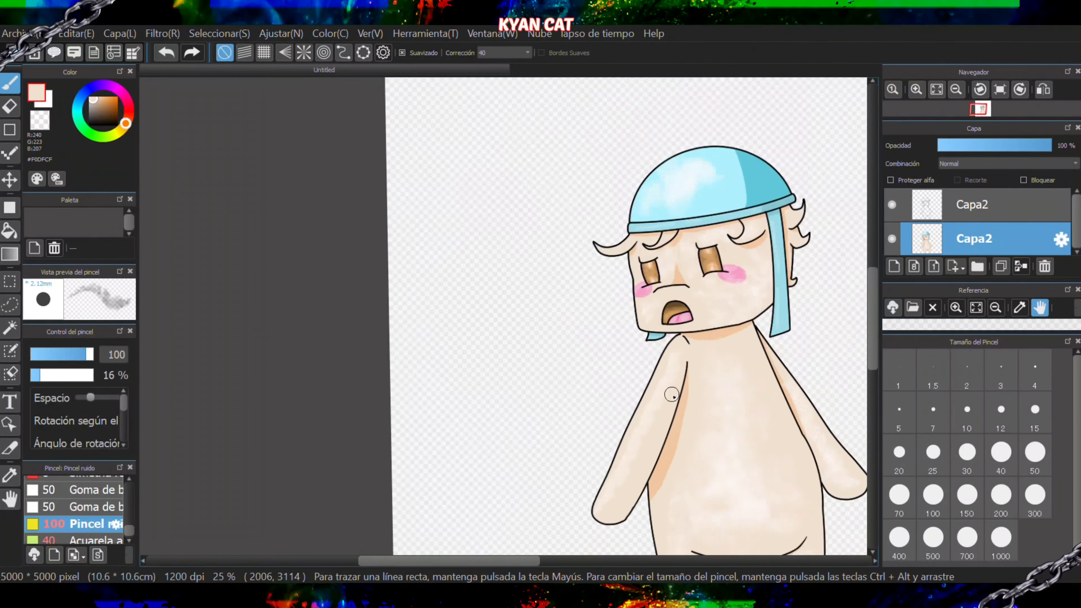
scroll(750, 466, down, 1)
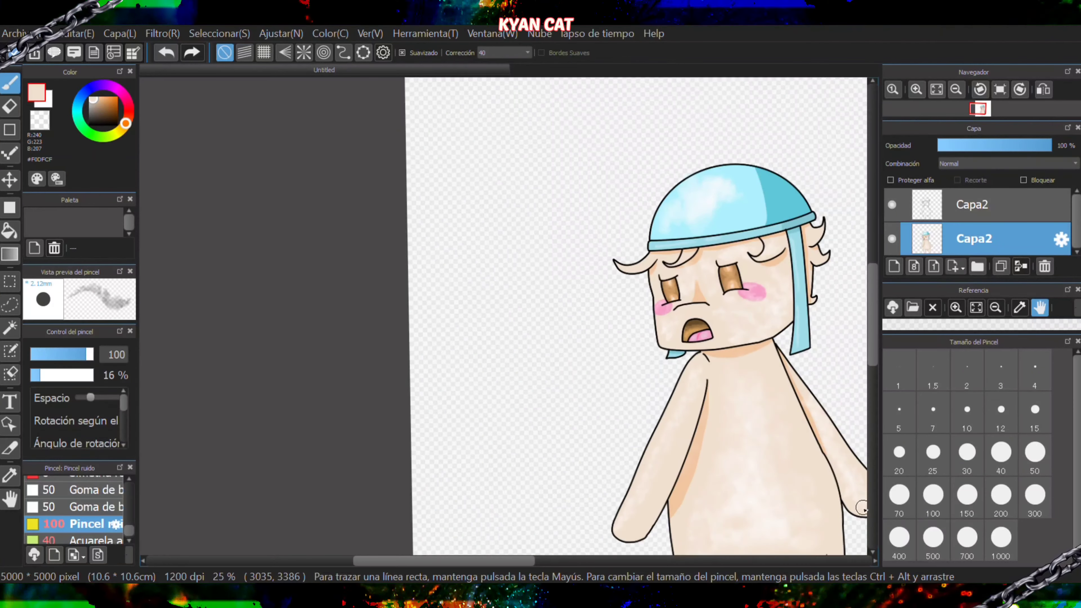
click(936, 89)
scroll(463, 494, up, 2)
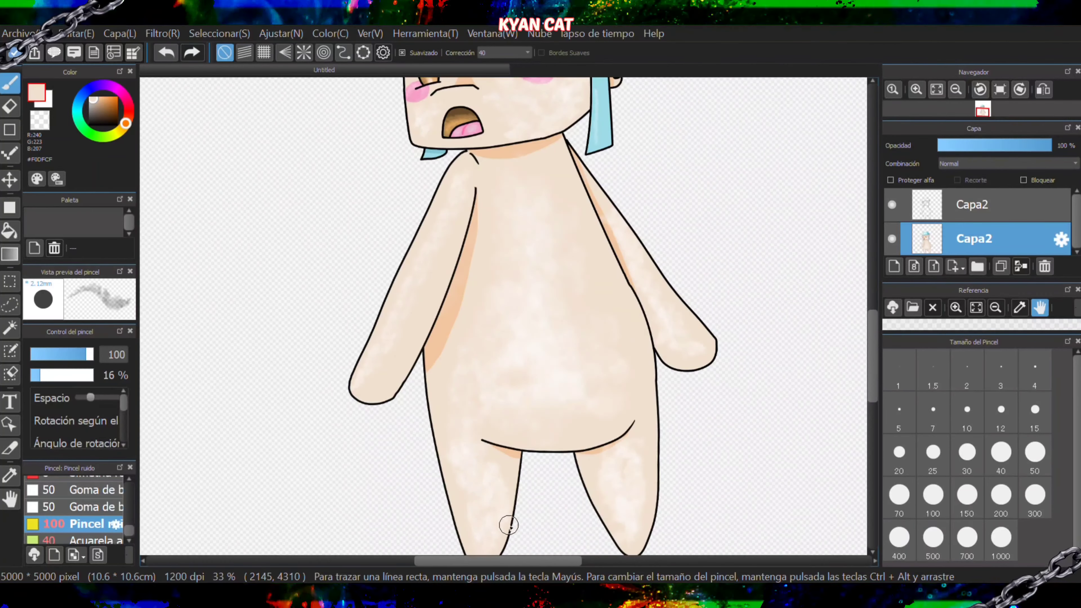
scroll(591, 325, down, 2)
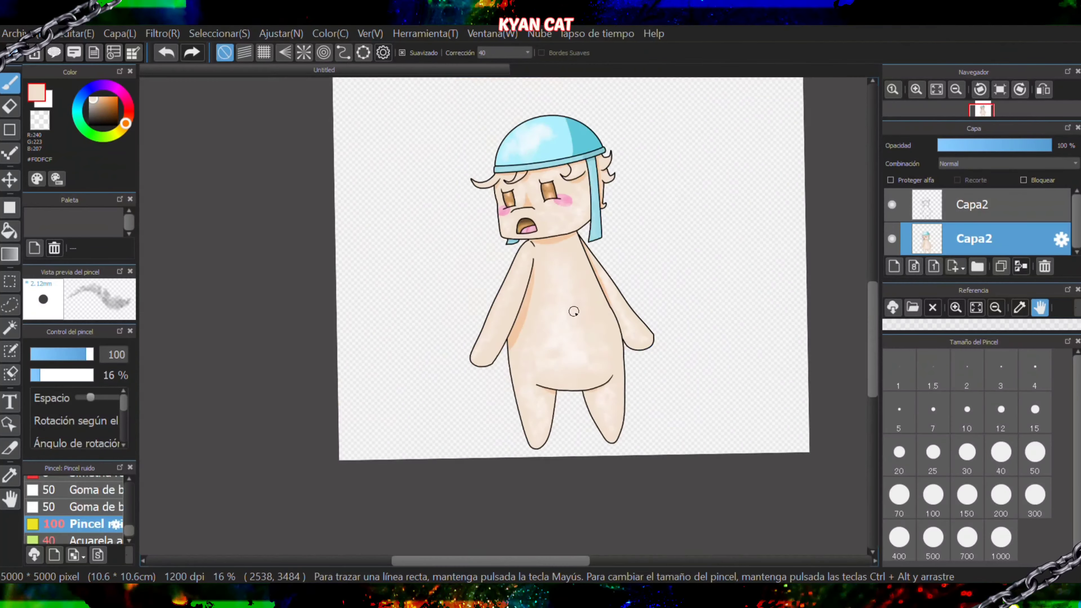
- Soften the hat's white highlight with its sampled light blue #ABEFFA, using the noise brush at size 300
scroll(553, 107, up, 2)
right_click(571, 159)
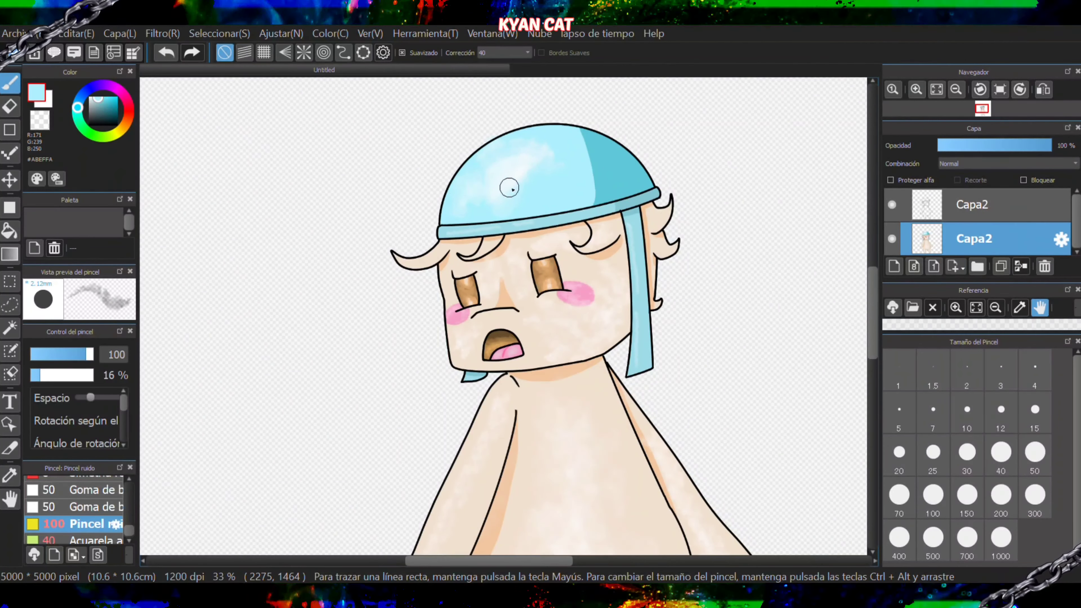
click(1034, 495)
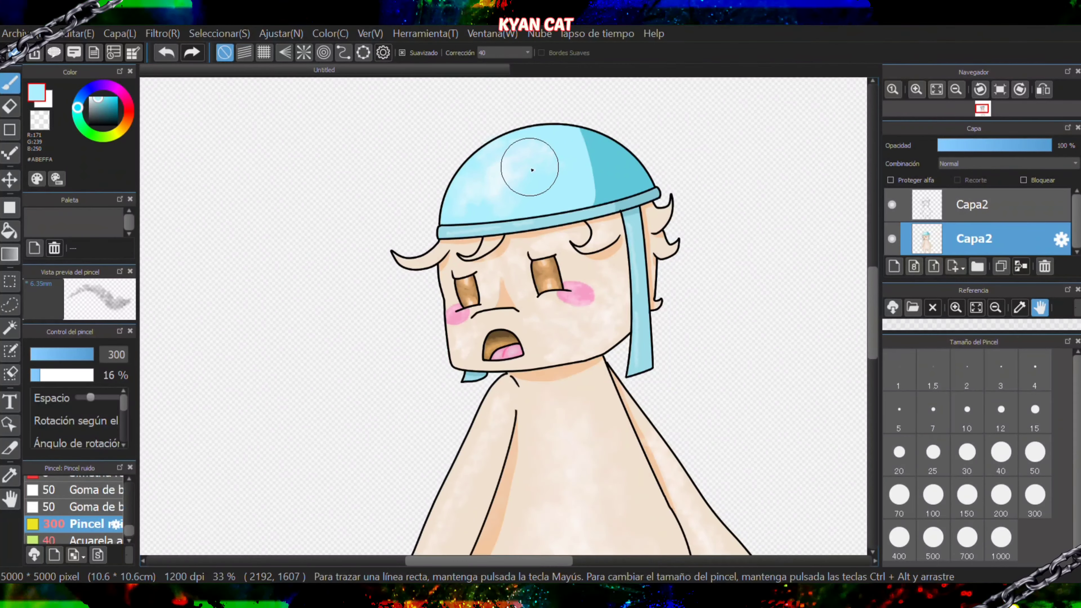
scroll(533, 258, down, 3)
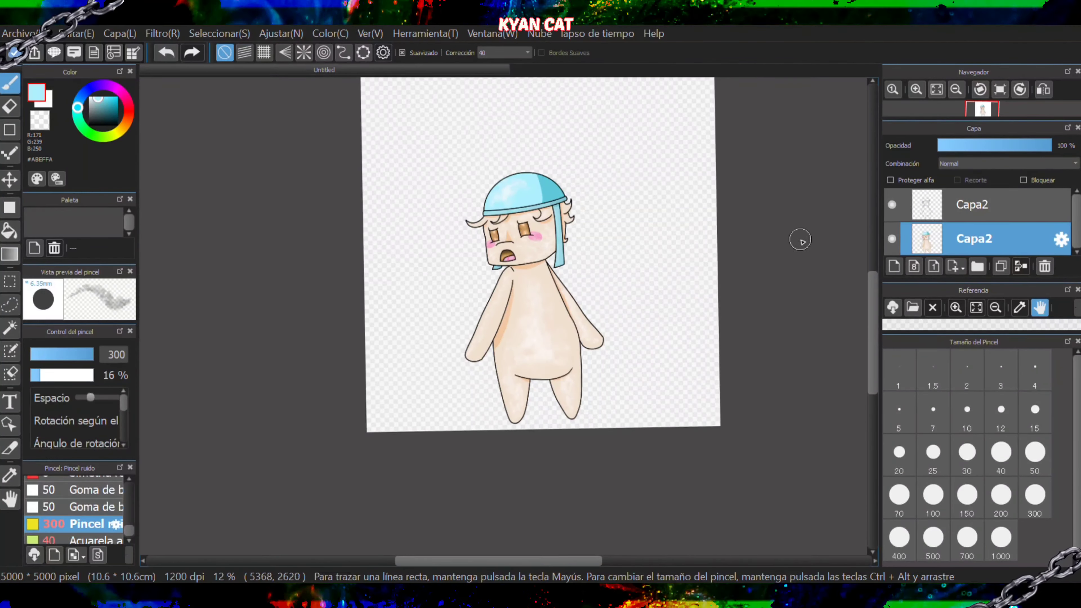
- Duplicate the colour layer and fill the background of the lower copy with teal #4B8A94
click(1000, 266)
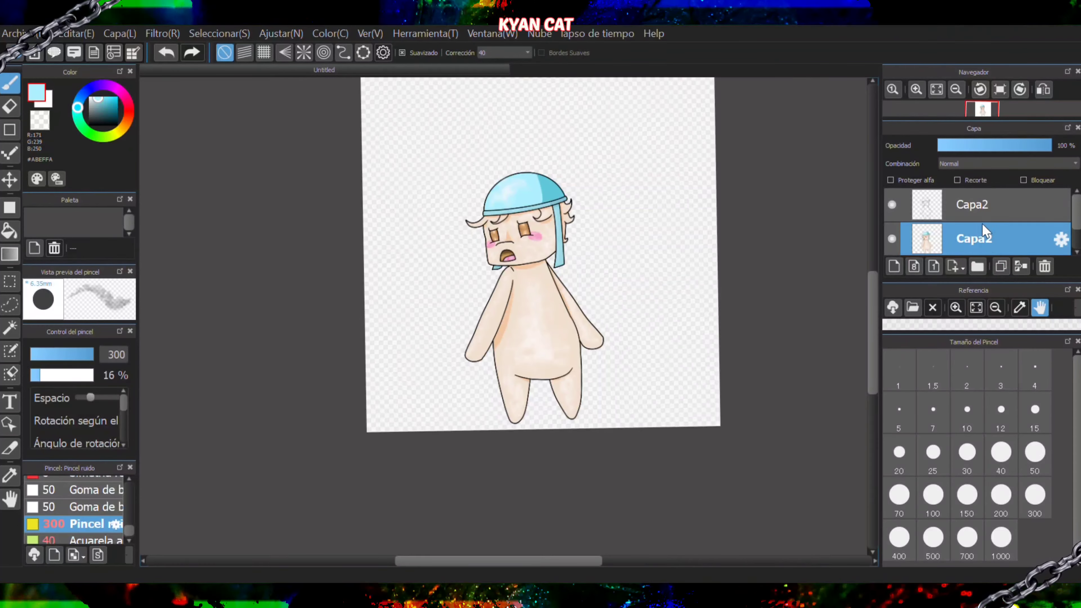
key(g)
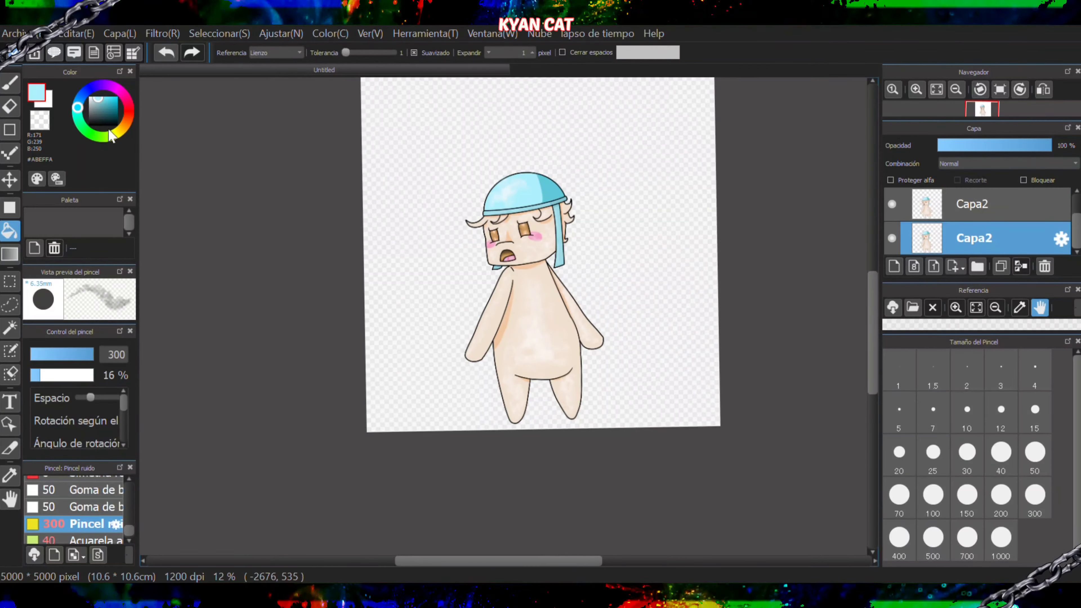
click(459, 195)
- Paint over the unfilled patch outside the hat's upper-left outline in teal with the Pluma brush at size 40
scroll(459, 194, up, 5)
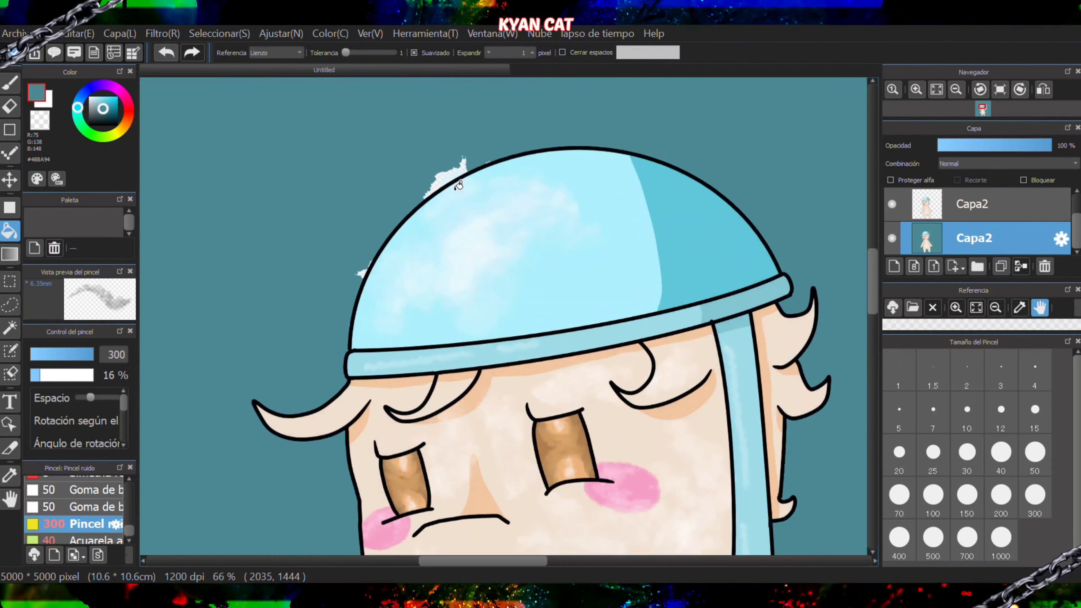
key(b)
scroll(66, 516, up, 10)
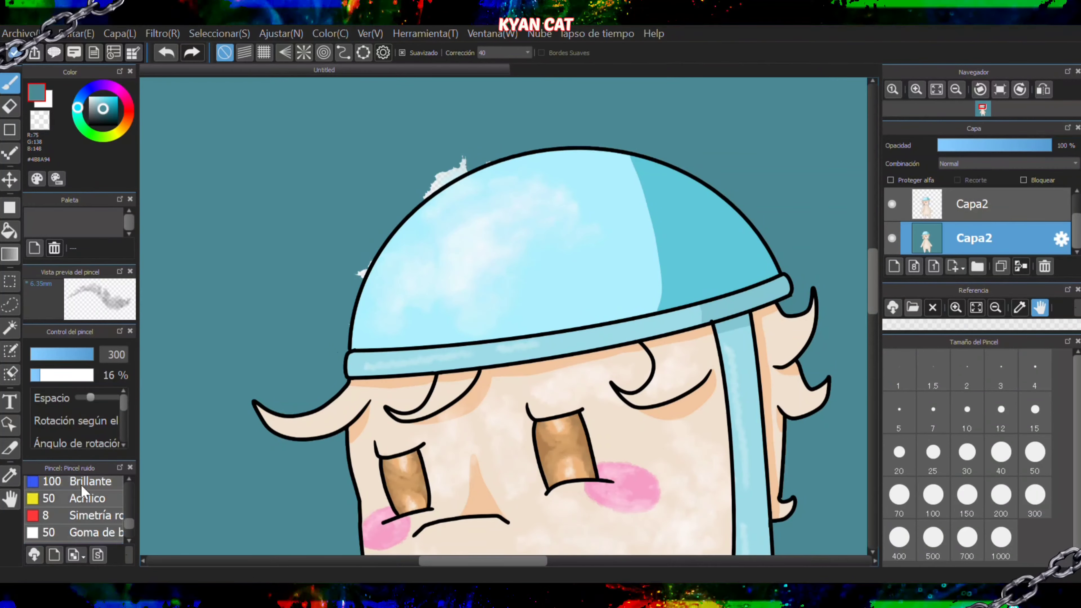
click(79, 484)
ctrl+alt+drag(459, 175, 479, 211)
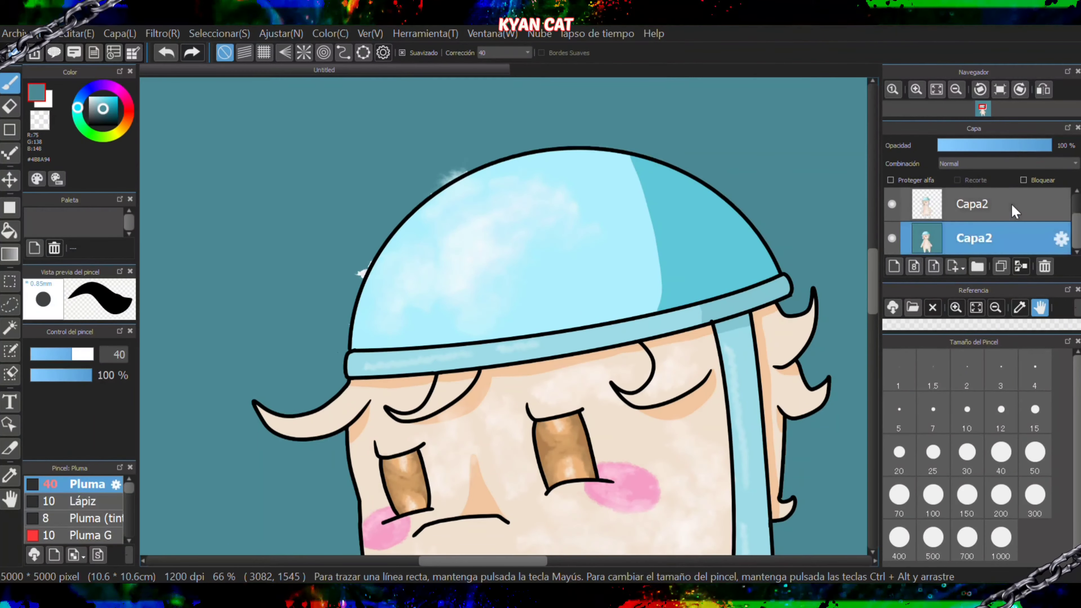
- Cover the unfilled gaps in the teal background along the outer edge of the right-hand arm
scroll(1012, 205, up, 1)
scroll(348, 292, down, 3)
scroll(672, 378, up, 3)
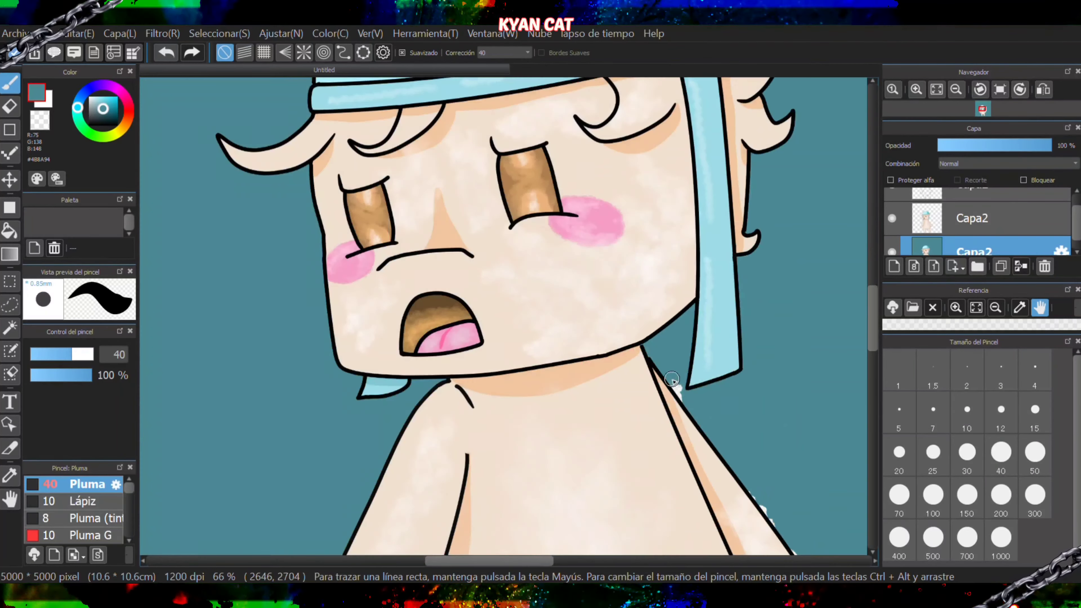
scroll(773, 519, down, 3)
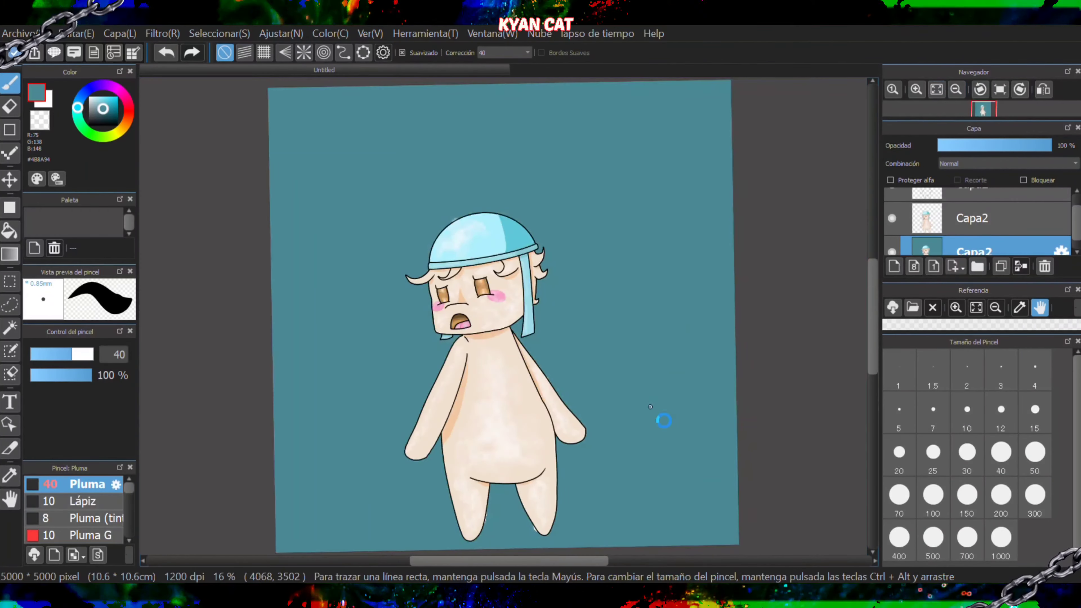
scroll(660, 422, up, 4)
scroll(487, 232, down, 3)
scroll(442, 386, up, 4)
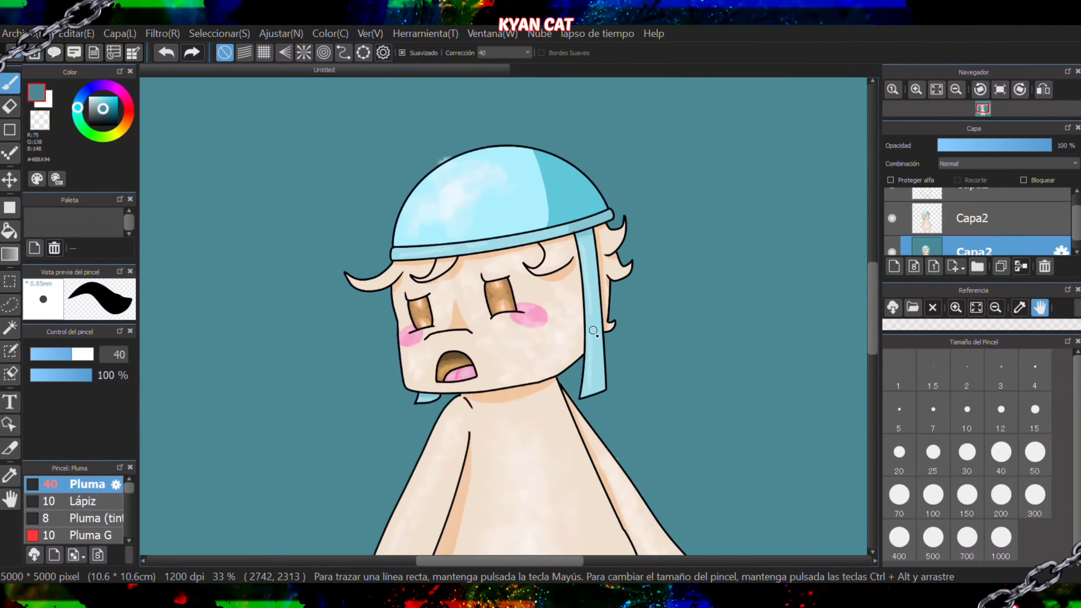
- Cover the unfilled gaps in the teal background along the inner edges of both legs
scroll(442, 386, down, 2)
scroll(523, 341, down, 2)
scroll(523, 341, up, 5)
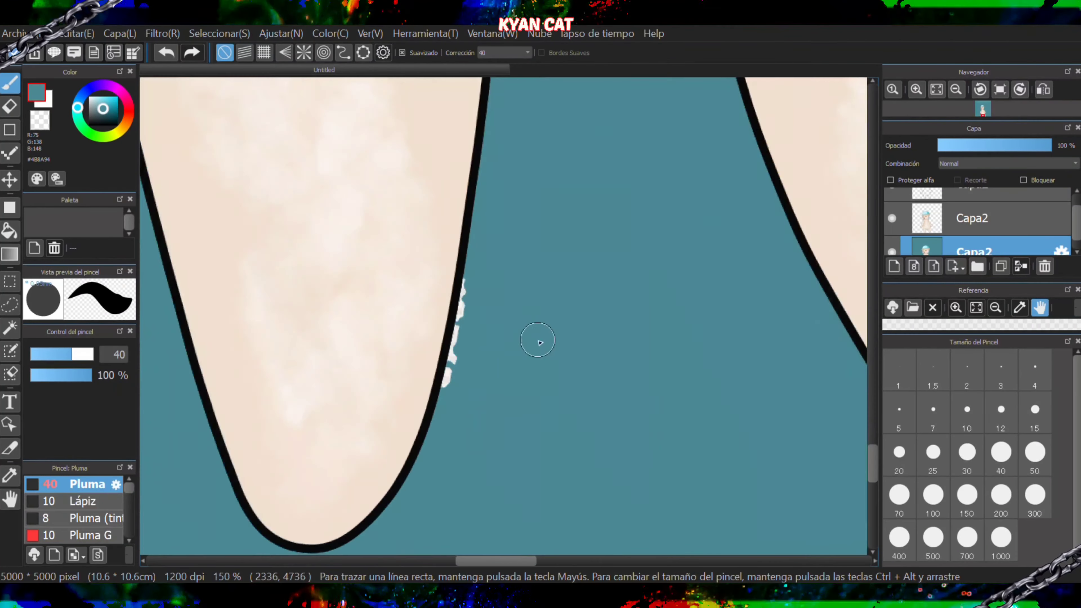
scroll(513, 335, down, 2)
scroll(760, 428, up, 4)
drag(765, 360, 808, 381)
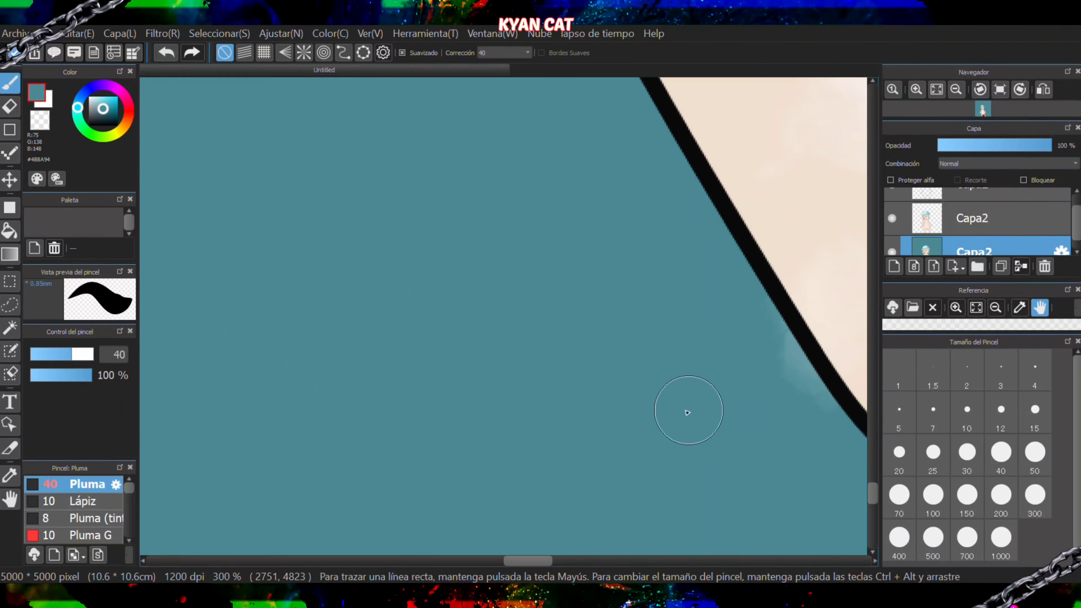
- Erase the texture spilling outside the leg and arm outlines on the upper colour layer with the size 50 eraser
scroll(644, 410, down, 3)
click(956, 214)
key(e)
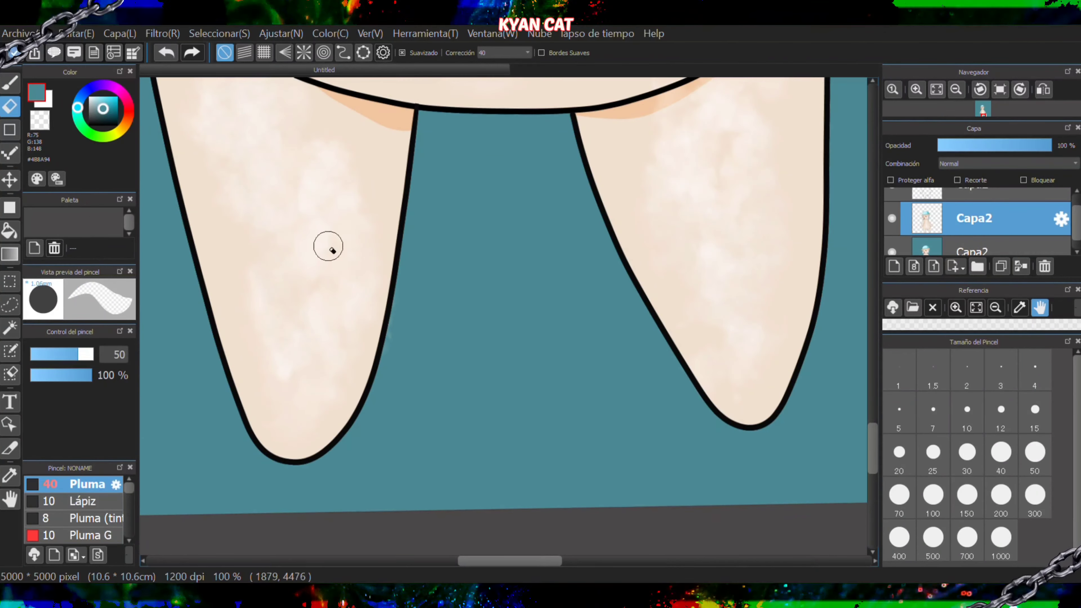
scroll(315, 178, down, 5)
scroll(314, 177, up, 3)
scroll(393, 127, up, 2)
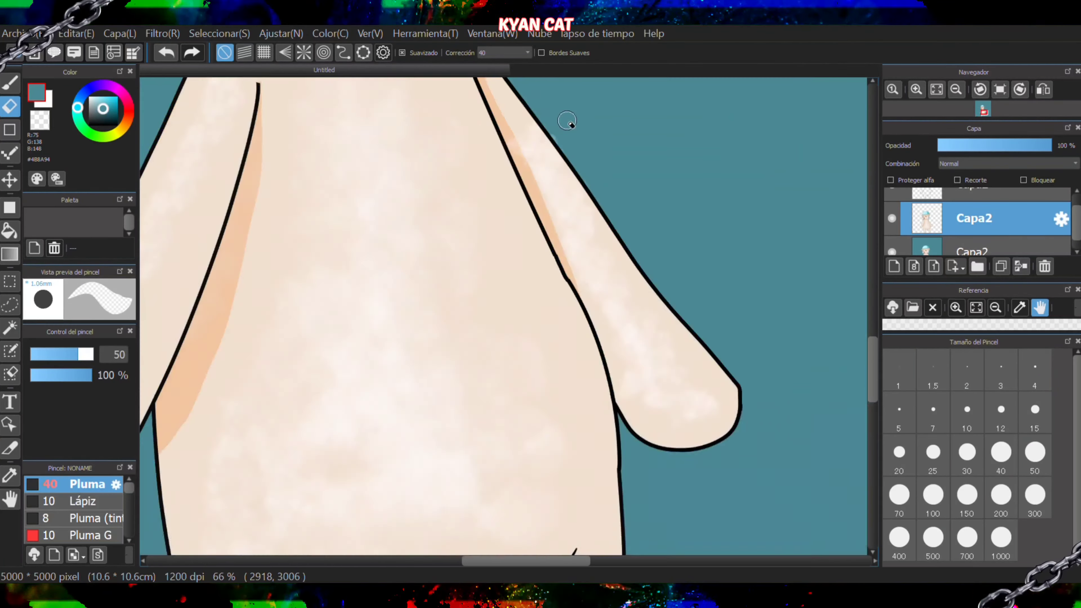
scroll(572, 125, up, 3)
scroll(566, 176, down, 8)
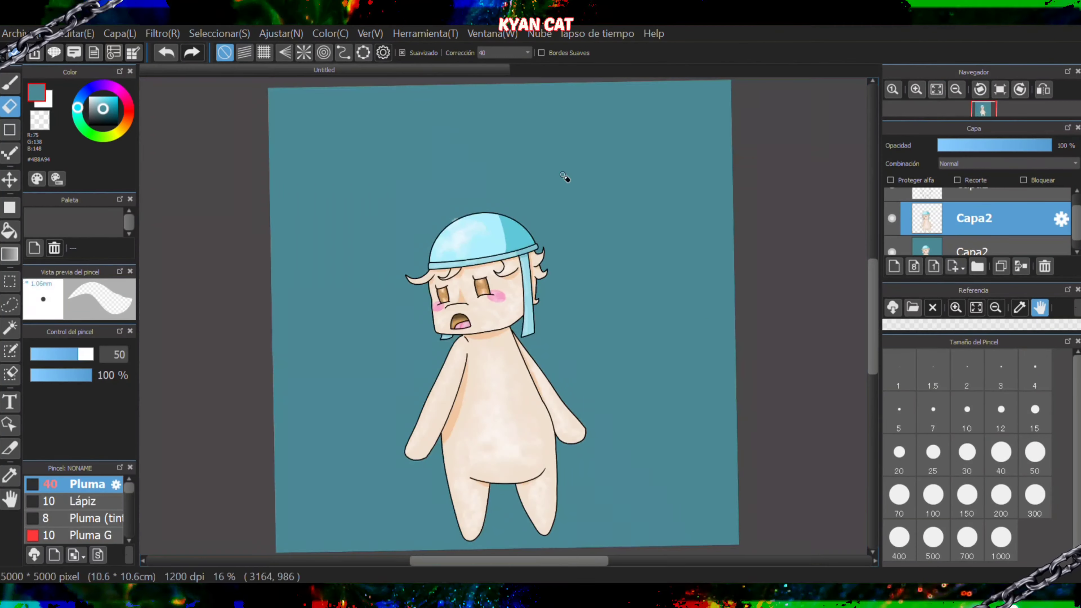
- Erase the highlight spill outside the hat's upper-left outline, and touch up the background layer there with the teal Pluma brush
scroll(456, 173, up, 6)
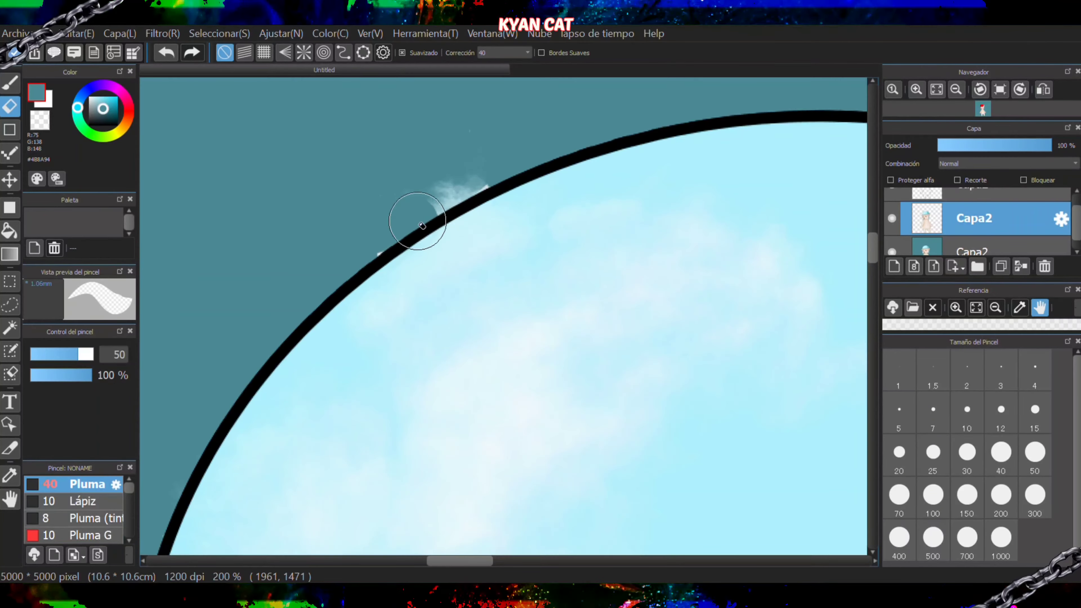
mouse_move(410, 212)
mouse_down()
mouse_move(480, 180)
mouse_move(425, 195)
mouse_up()
click(960, 249)
key(b)
scroll(414, 200, down, 2)
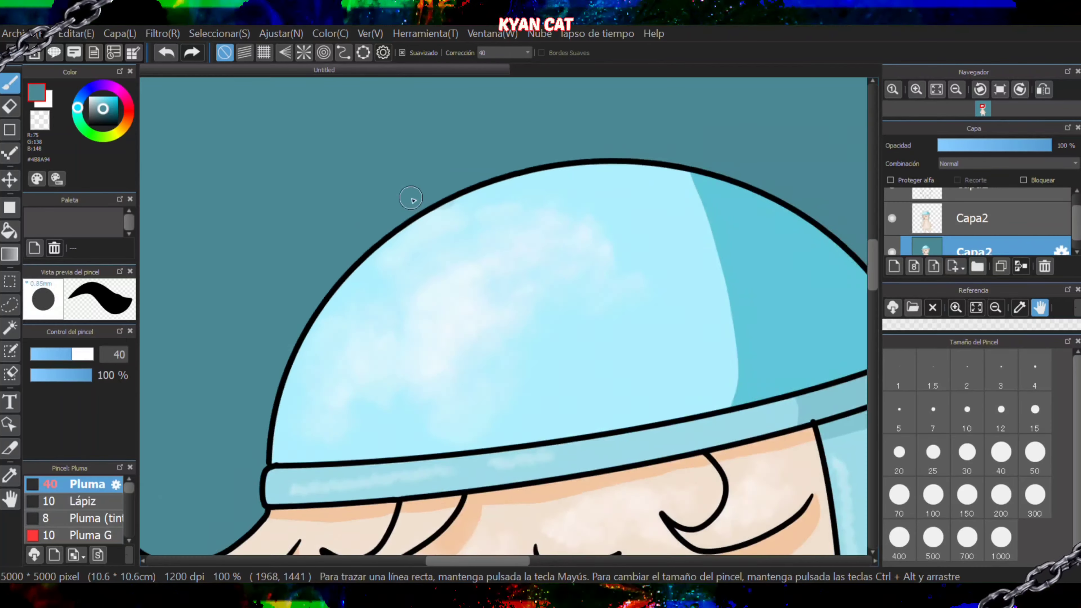
- Blend the faint mark inside the hat's upper-left outline on the upper colour layer with the noise brush, using #CCF2FA and #DCE4E6
scroll(444, 204, up, 6)
click(1015, 225)
scroll(76, 528, down, 5)
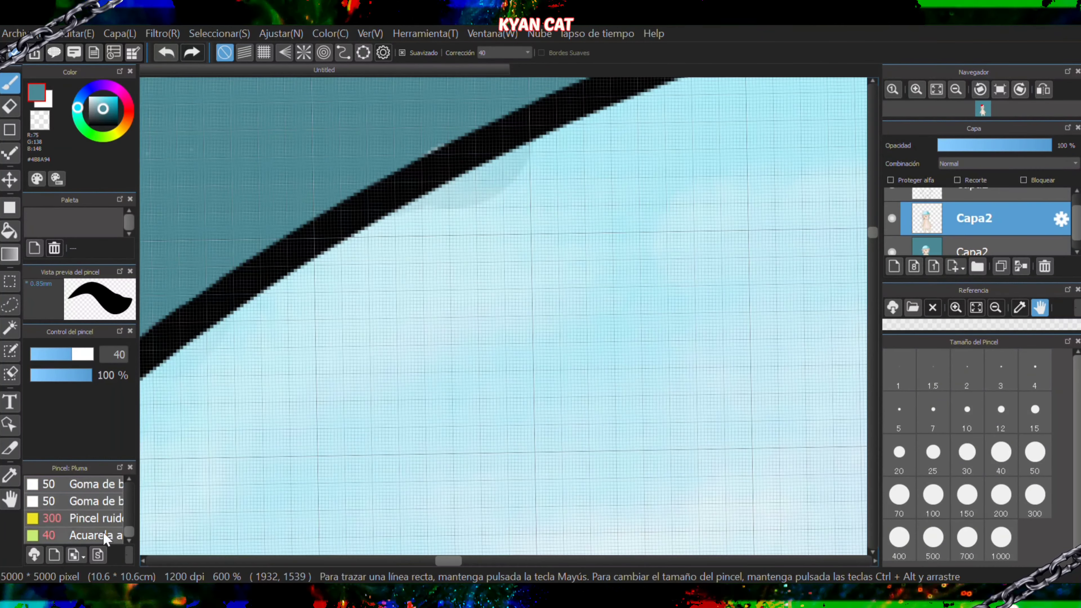
click(73, 539)
right_click(516, 295)
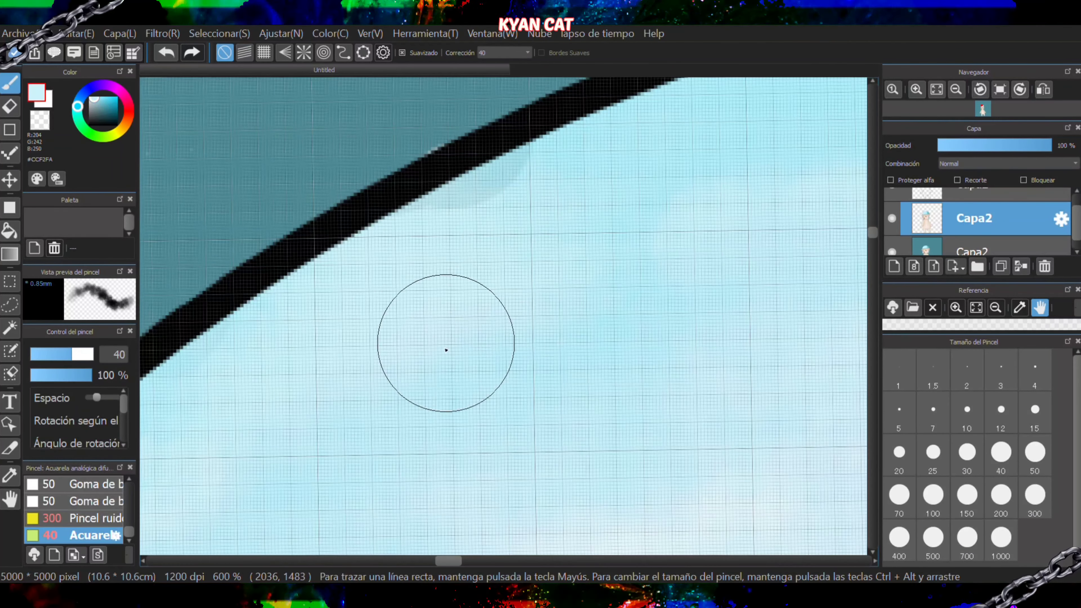
scroll(92, 511, up, 3)
scroll(88, 503, up, 3)
scroll(88, 503, down, 5)
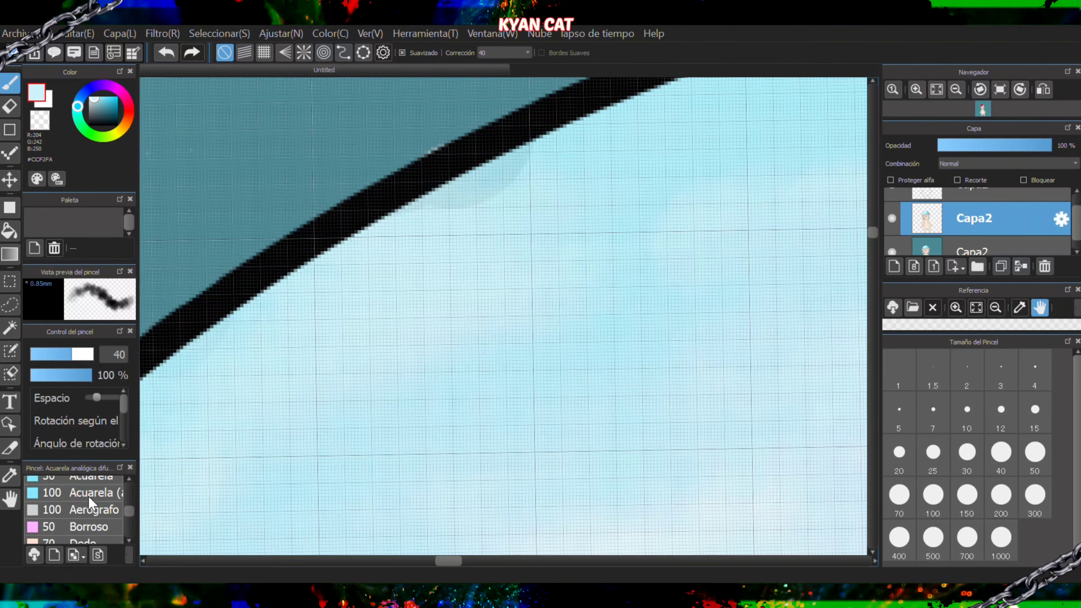
click(87, 518)
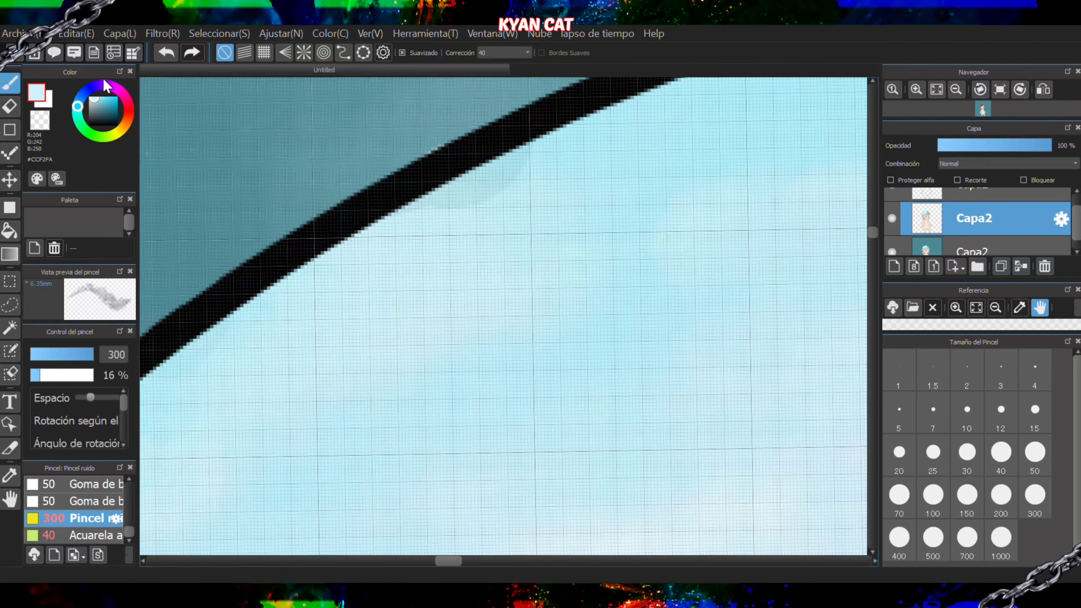
mouse_move(525, 203)
mouse_down()
mouse_move(566, 221)
mouse_move(501, 252)
mouse_move(496, 201)
mouse_up()
click(91, 100)
scroll(497, 201, down, 6)
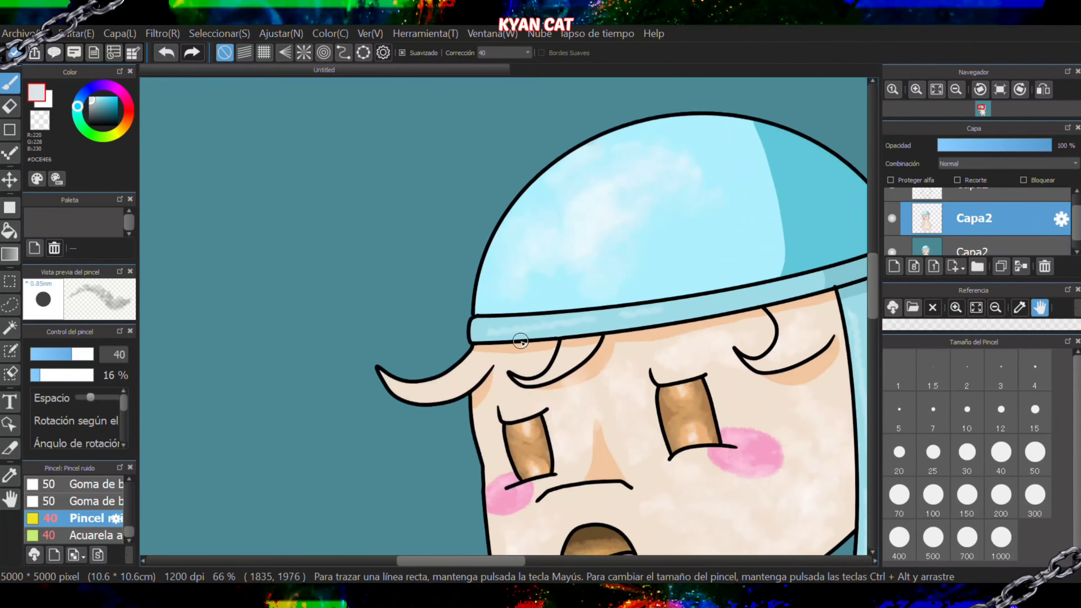
- Paint soft white highlights along the hat's brim with the size 70 noise brush
click(1011, 473)
click(899, 495)
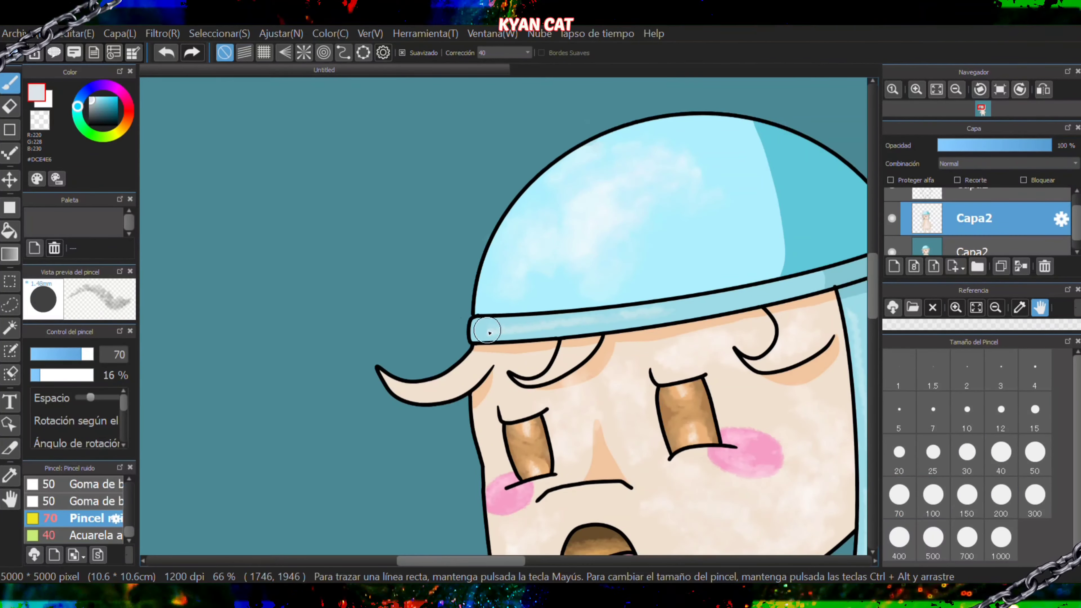
click(89, 97)
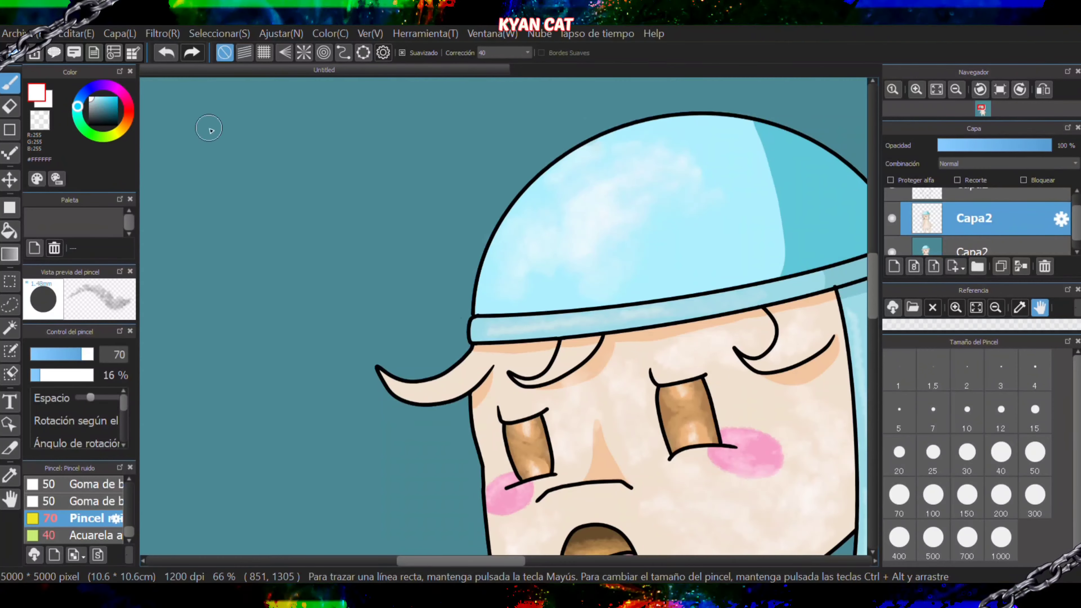
mouse_move(494, 329)
mouse_down()
mouse_move(714, 306)
mouse_move(812, 280)
mouse_up()
- Add soft white highlights to the hair curls under the hat with the size 50 noise brush
scroll(812, 281, up, 4)
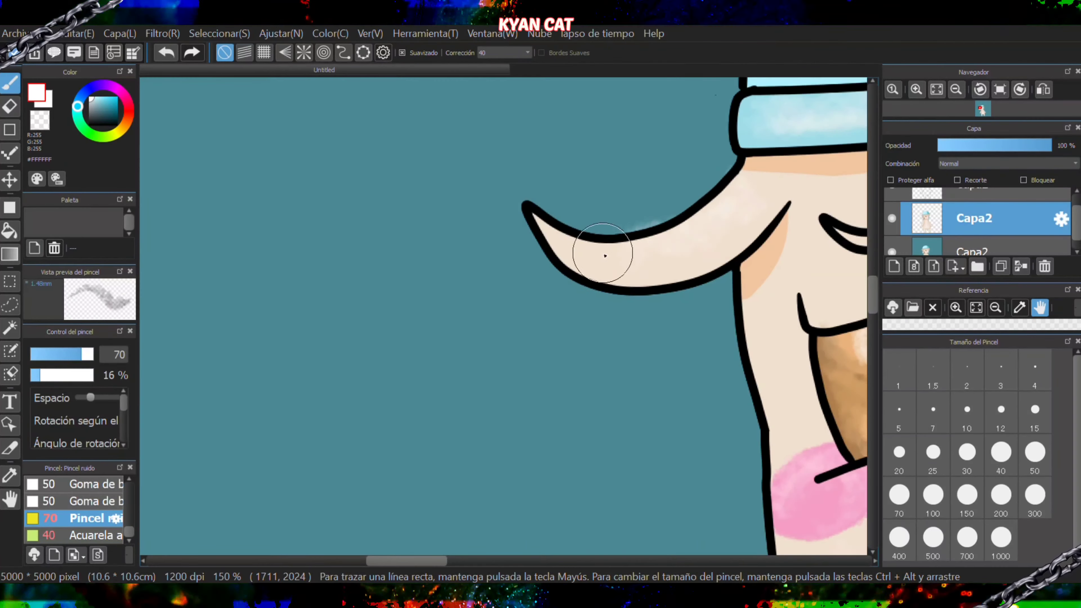
click(1024, 452)
scroll(821, 193, down, 6)
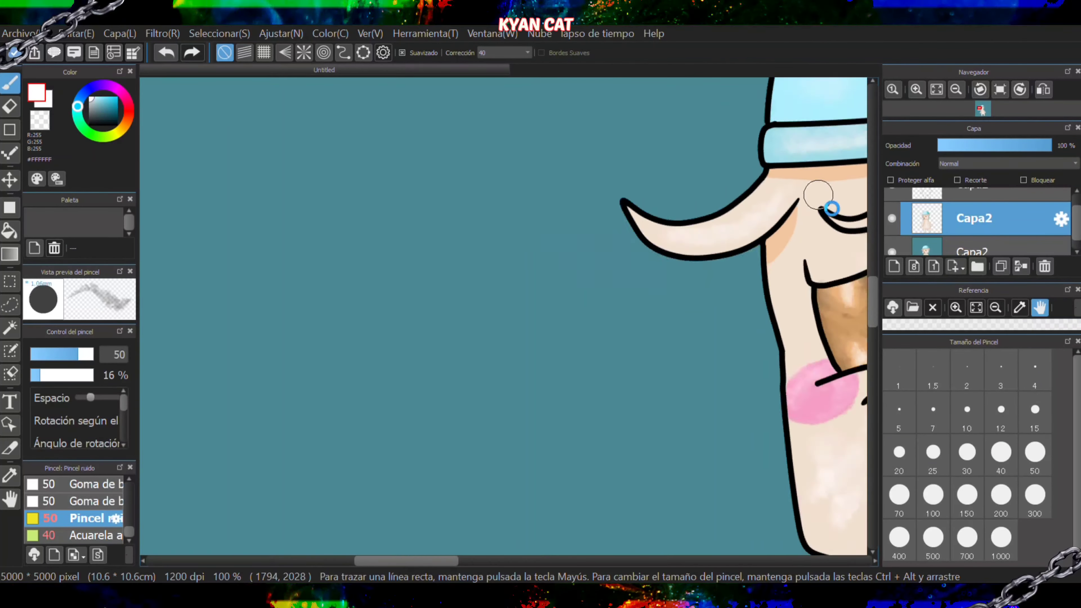
scroll(456, 257, up, 6)
scroll(434, 451, down, 3)
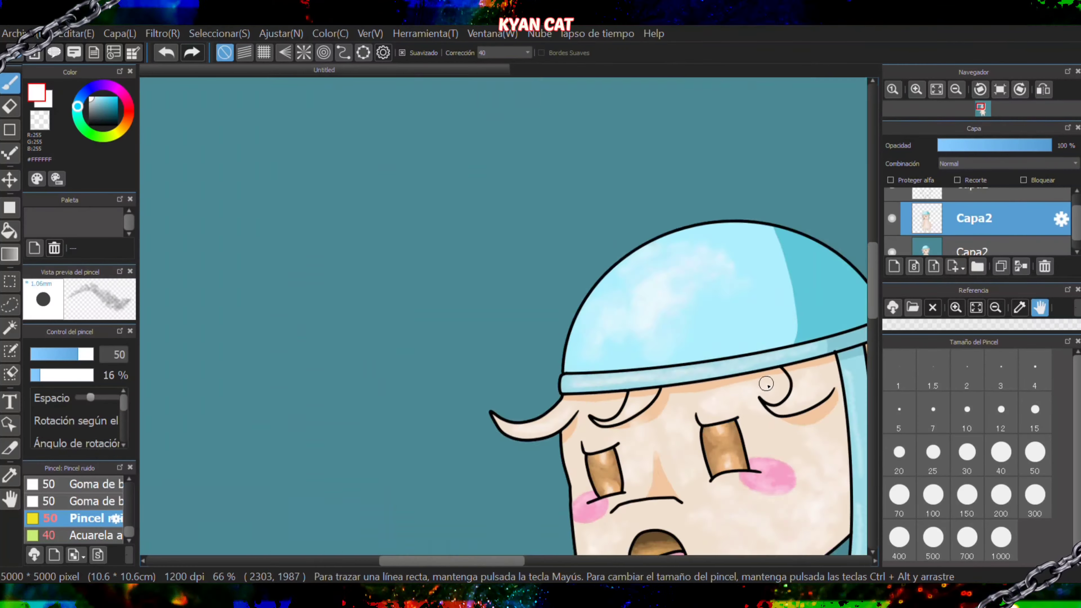
scroll(707, 451, up, 3)
scroll(632, 542, down, 6)
scroll(596, 341, up, 5)
scroll(651, 312, down, 7)
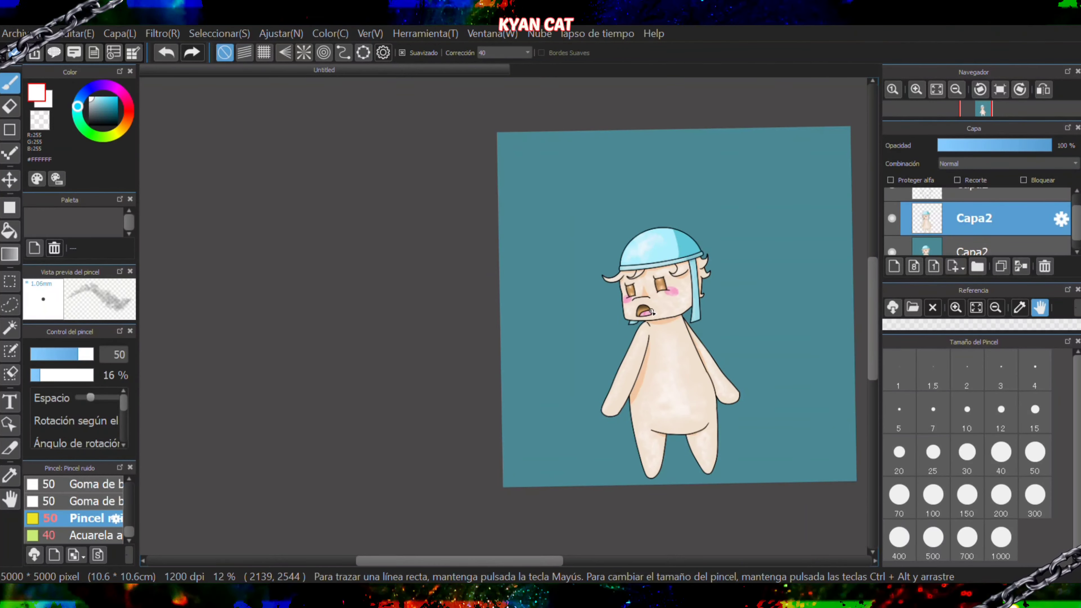
- Duplicate the teal background layer and choose bright yellow #F9FA00 as the foreground colour
click(989, 241)
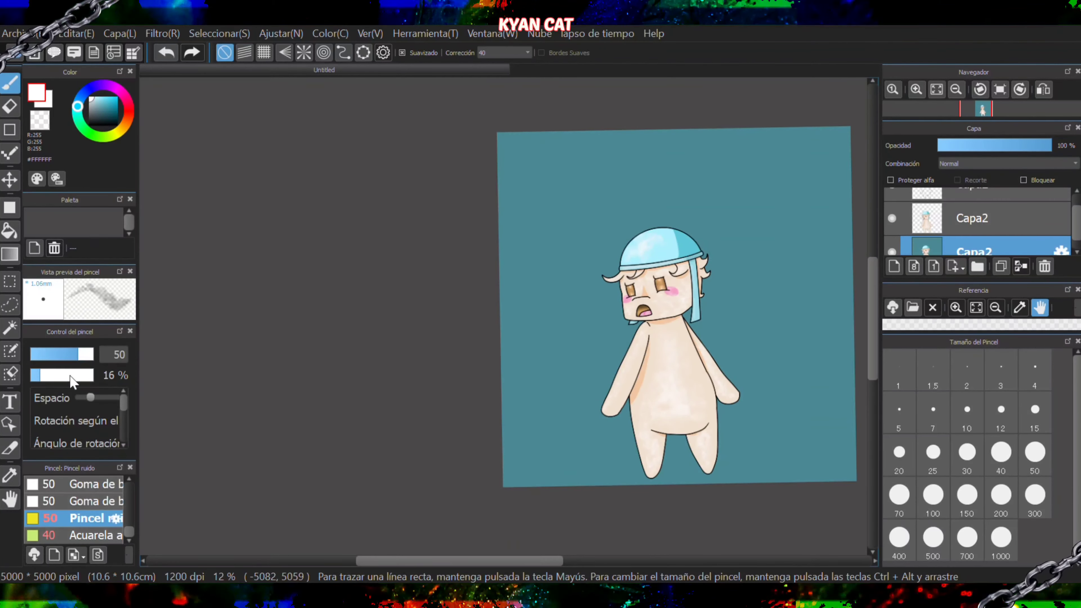
scroll(81, 503, up, 3)
click(80, 518)
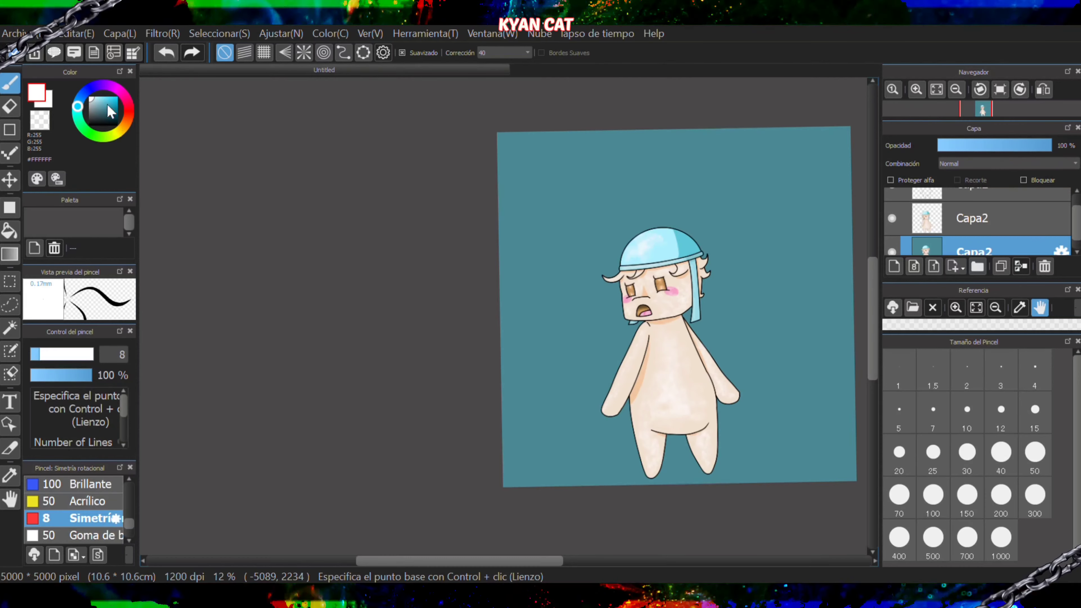
click(115, 100)
click(116, 133)
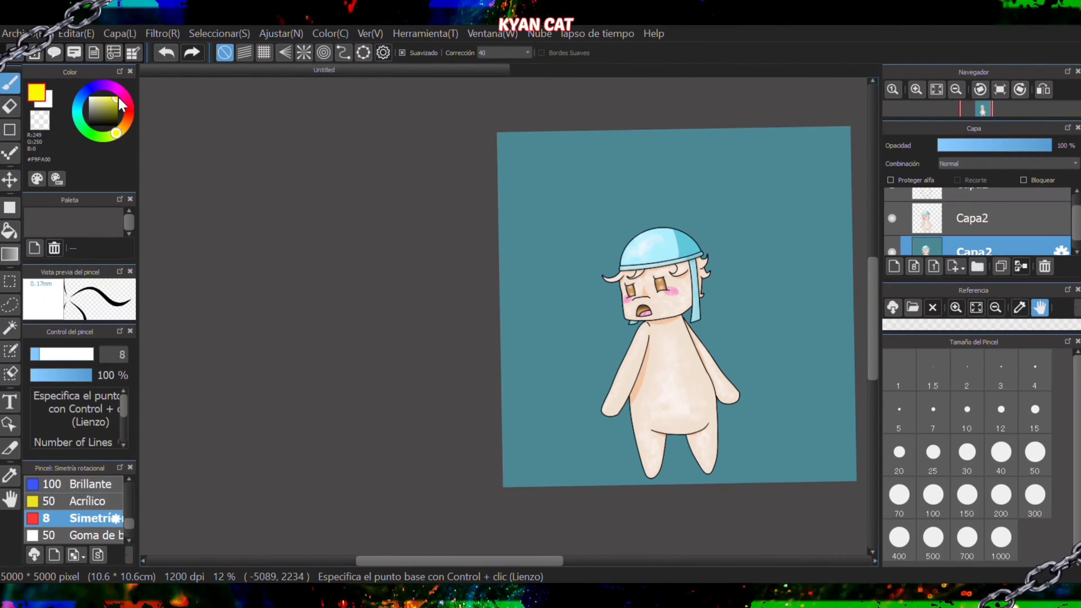
click(999, 265)
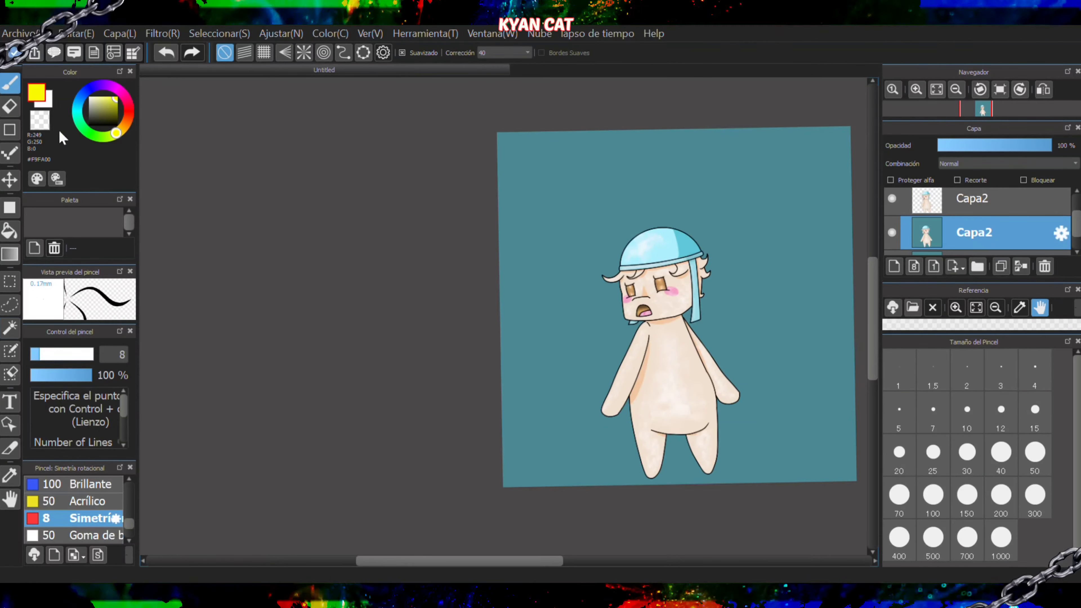
- Try a yellow and a red #FA1900 linear gradient on the duplicated background layer, undoing each one
click(9, 254)
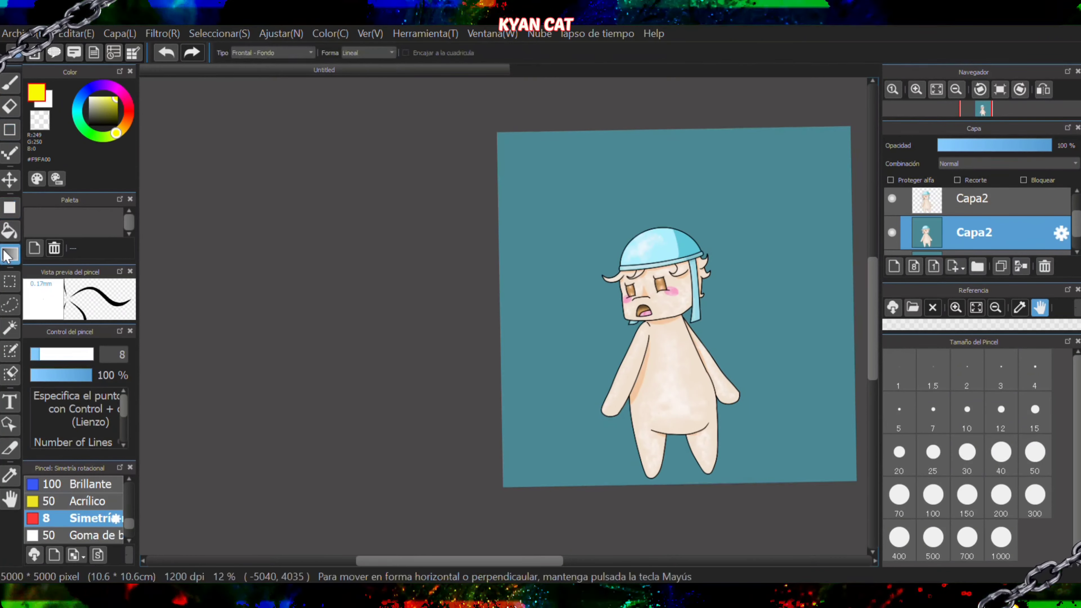
drag(652, 128, 609, 396)
click(166, 52)
click(129, 113)
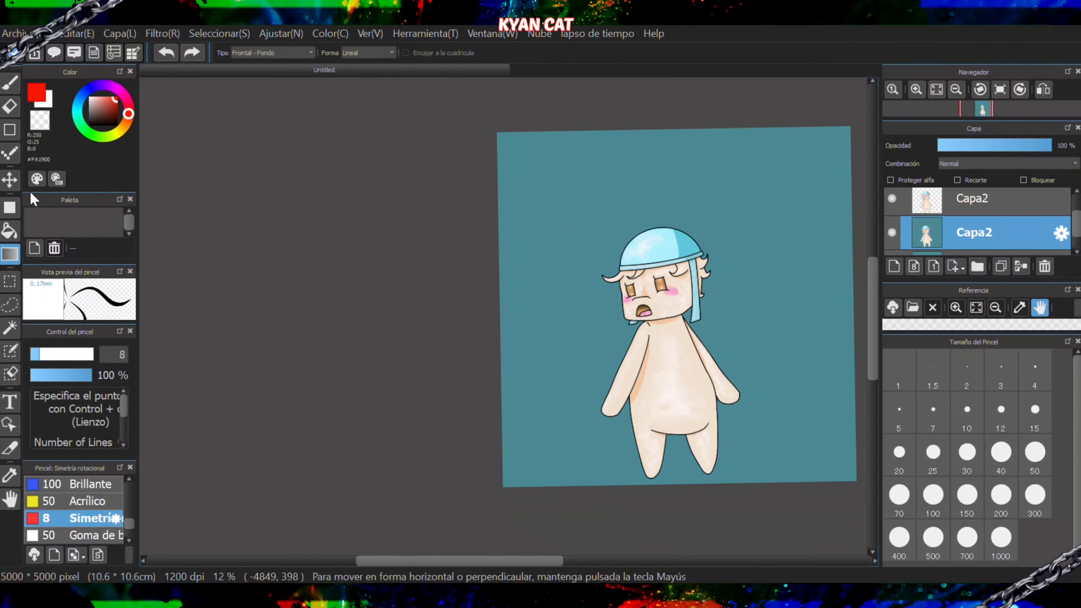
drag(676, 127, 675, 251)
click(166, 52)
- Sample the background teal #4B8A94 and fill the duplicated layer with a vertical linear gradient from teal to red
click(47, 102)
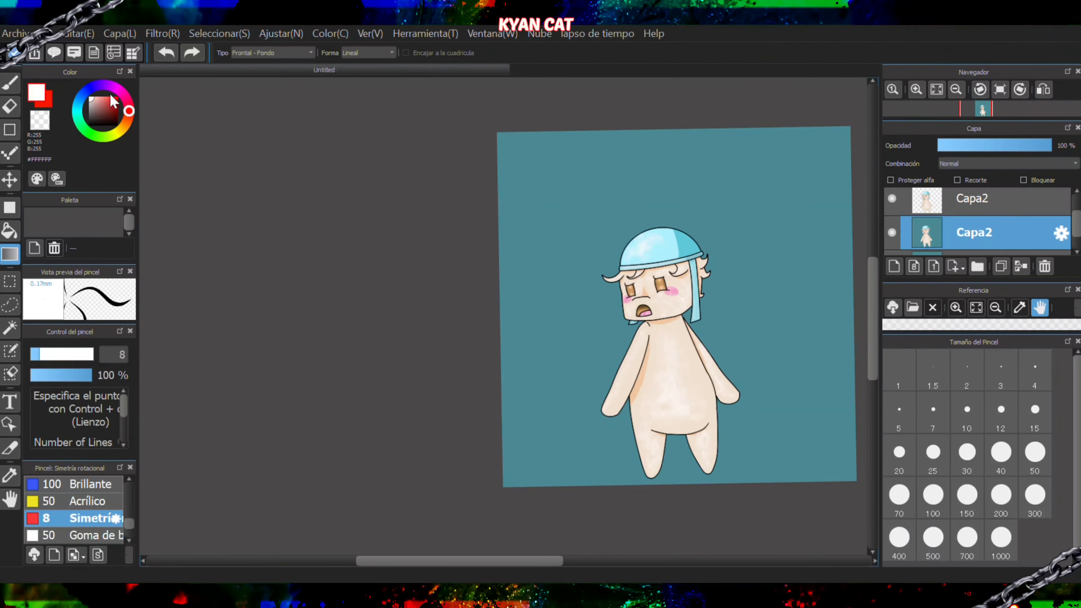
right_click(579, 133)
drag(650, 116, 653, 410)
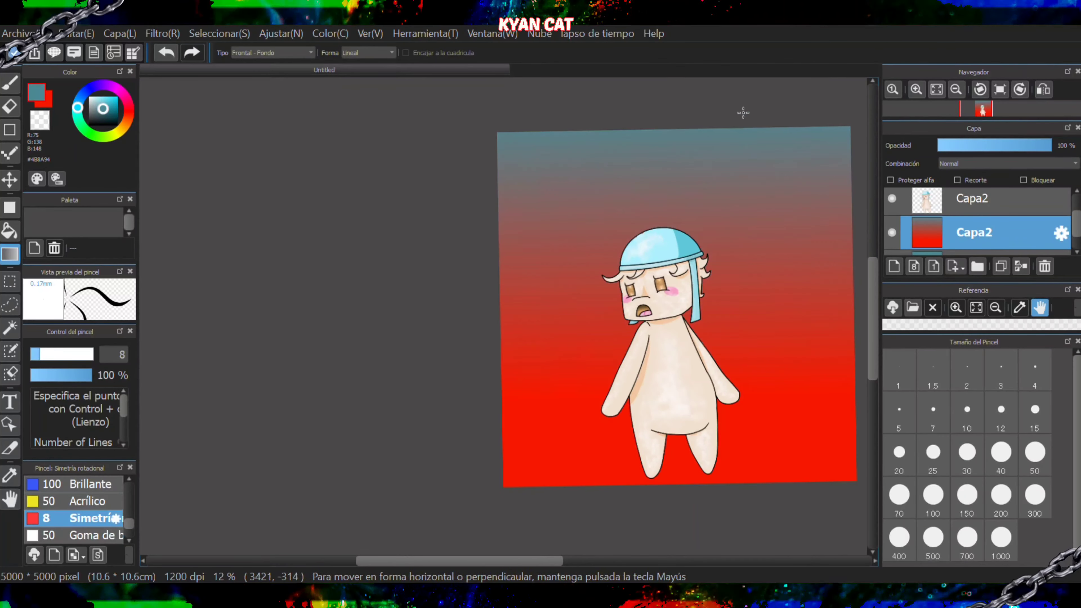
drag(743, 112, 707, 579)
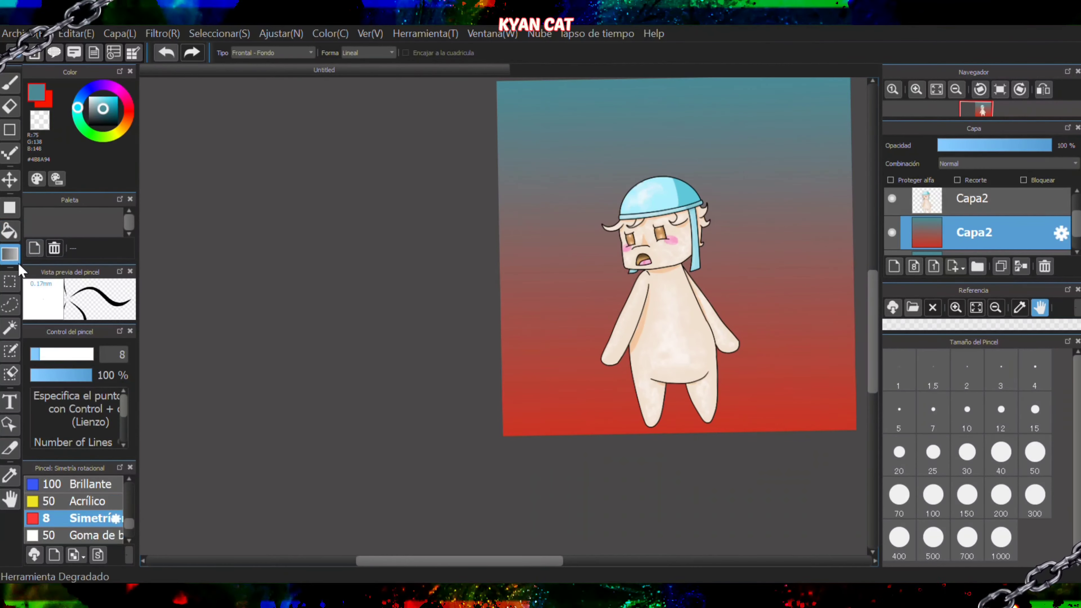
- Replace the background gradient with a vertical one running from violet #5900FA down to teal
click(46, 102)
click(99, 85)
drag(535, 110, 546, 357)
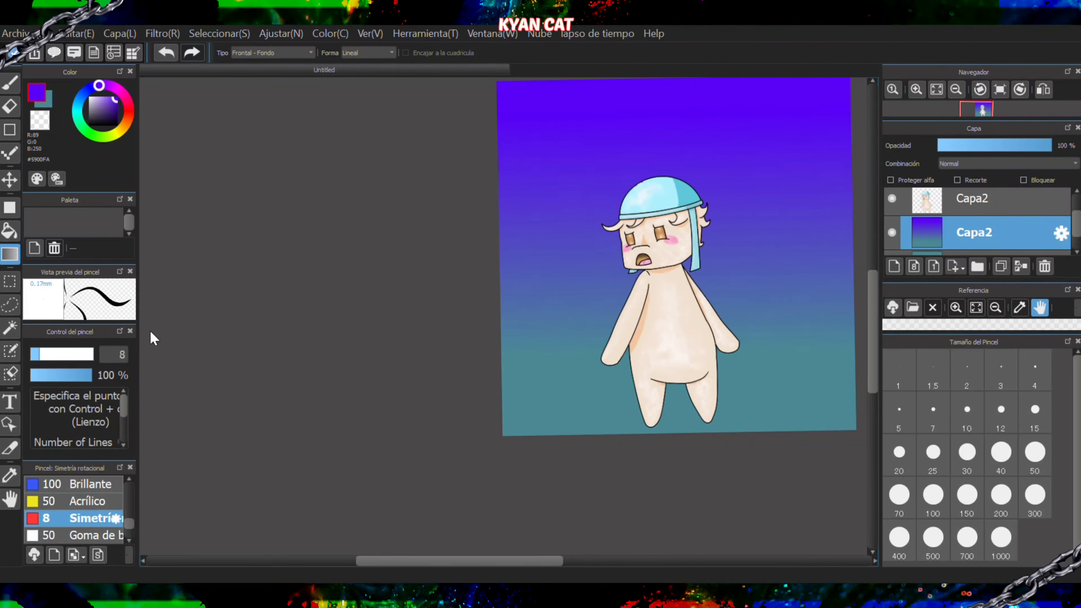
- Stamp seven large starfish around the character on the gradient layer with the size 1000 Estrella de mar YH brush
scroll(77, 511, down, 1)
click(77, 535)
click(1000, 540)
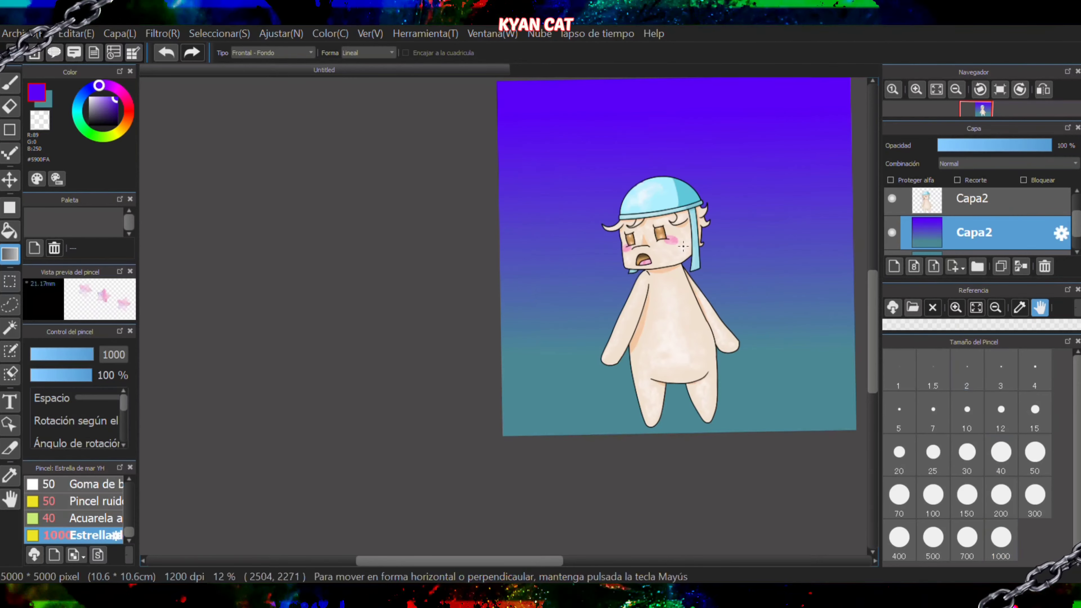
drag(559, 149, 561, 185)
click(166, 52)
click(9, 83)
click(510, 124)
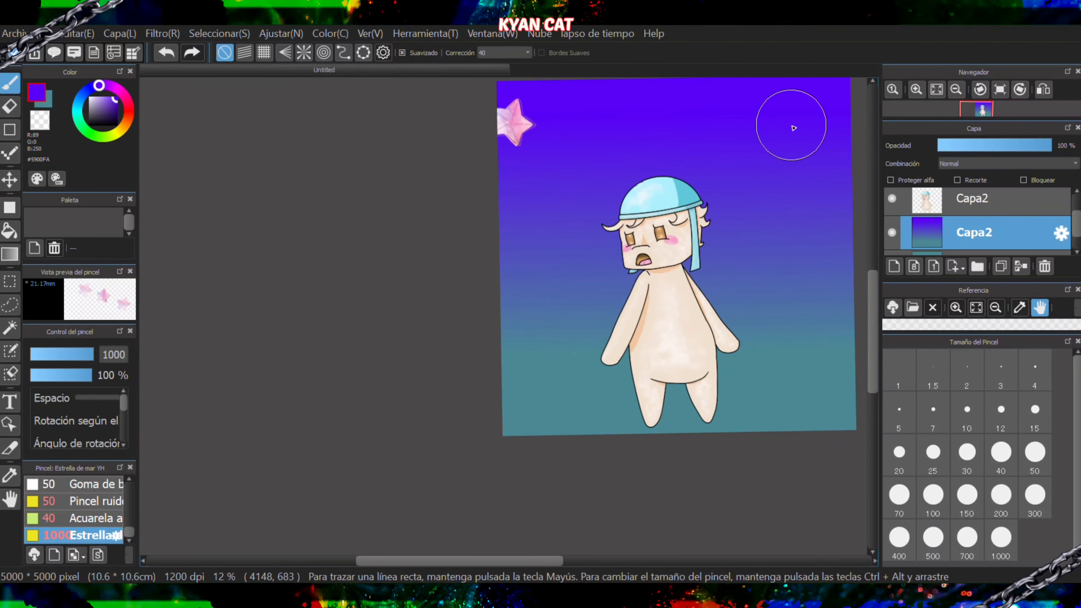
click(792, 151)
click(567, 390)
click(816, 303)
click(643, 120)
click(562, 249)
click(800, 413)
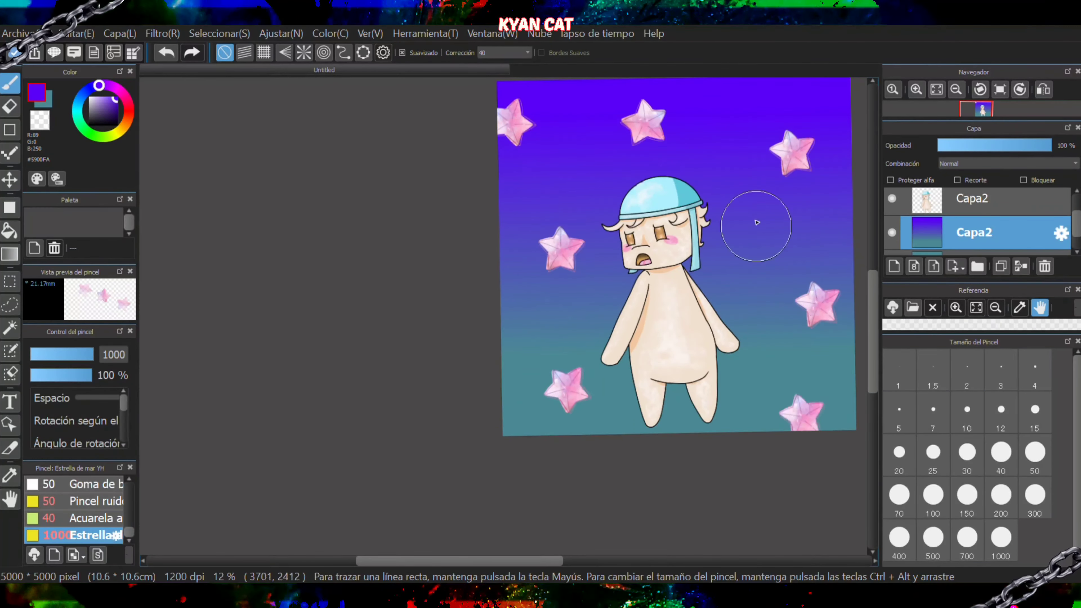
- Scatter small size 150 starfish over the background between the large ones
click(48, 354)
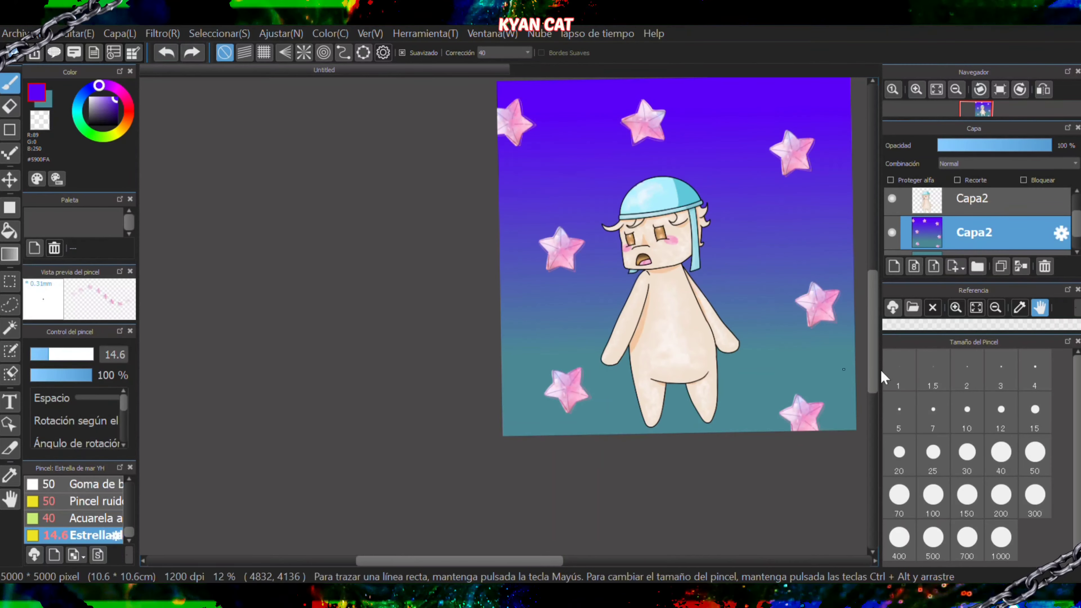
click(1000, 495)
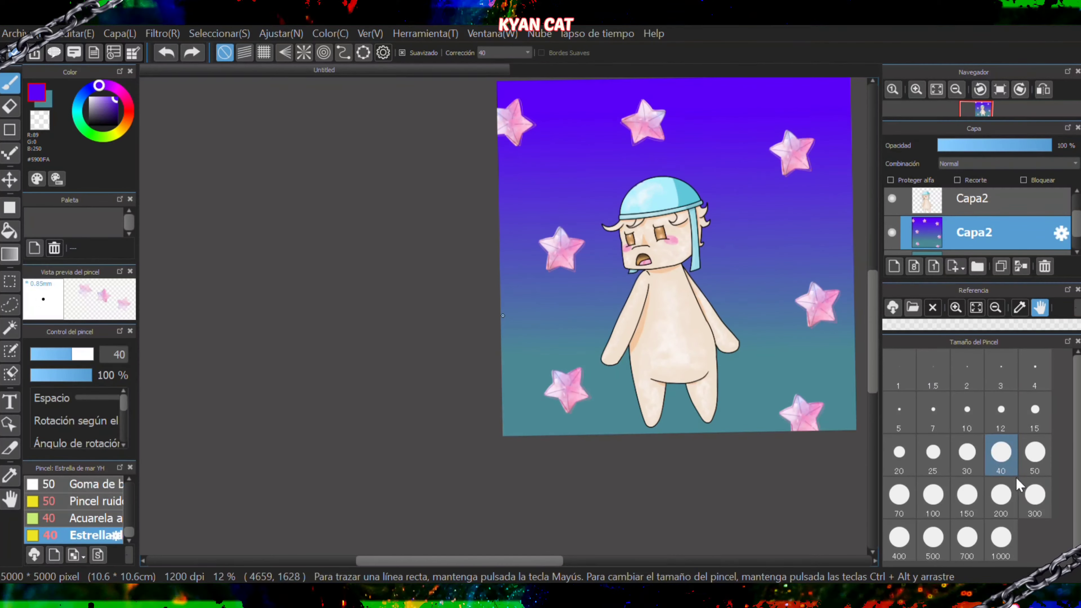
click(778, 347)
click(165, 52)
click(966, 494)
click(766, 338)
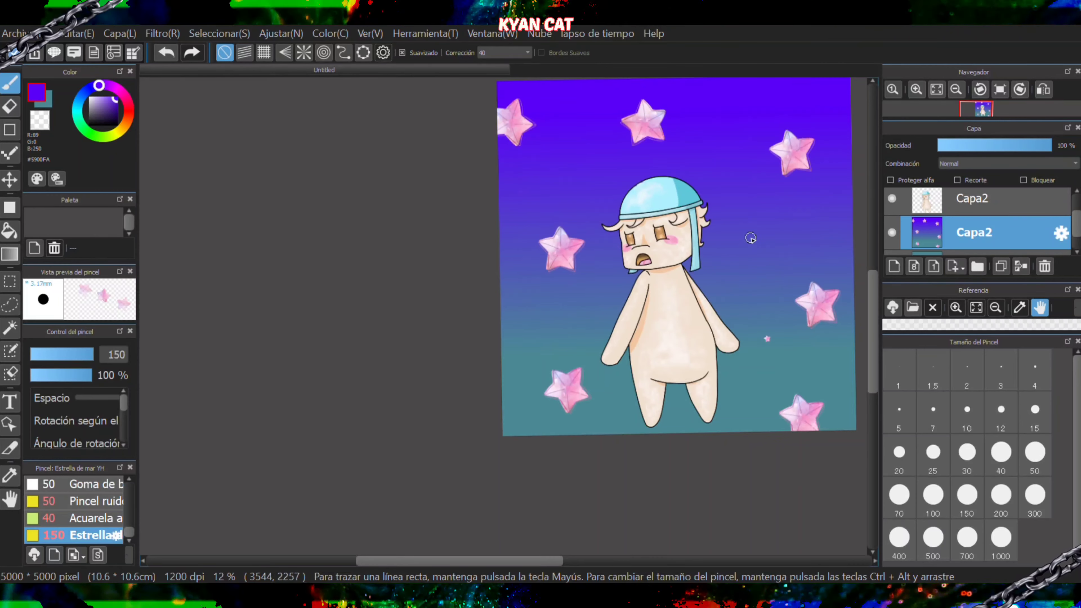
click(750, 236)
click(818, 113)
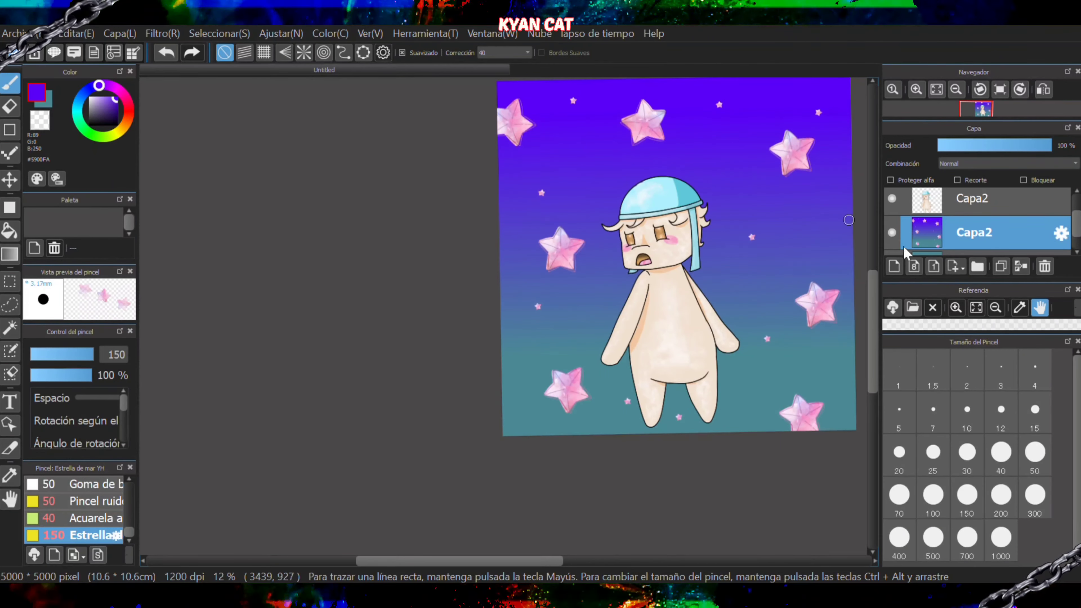
- Delete the old teal background layer beneath the starfish gradient layer
scroll(904, 251, down, 1)
click(986, 238)
click(7, 258)
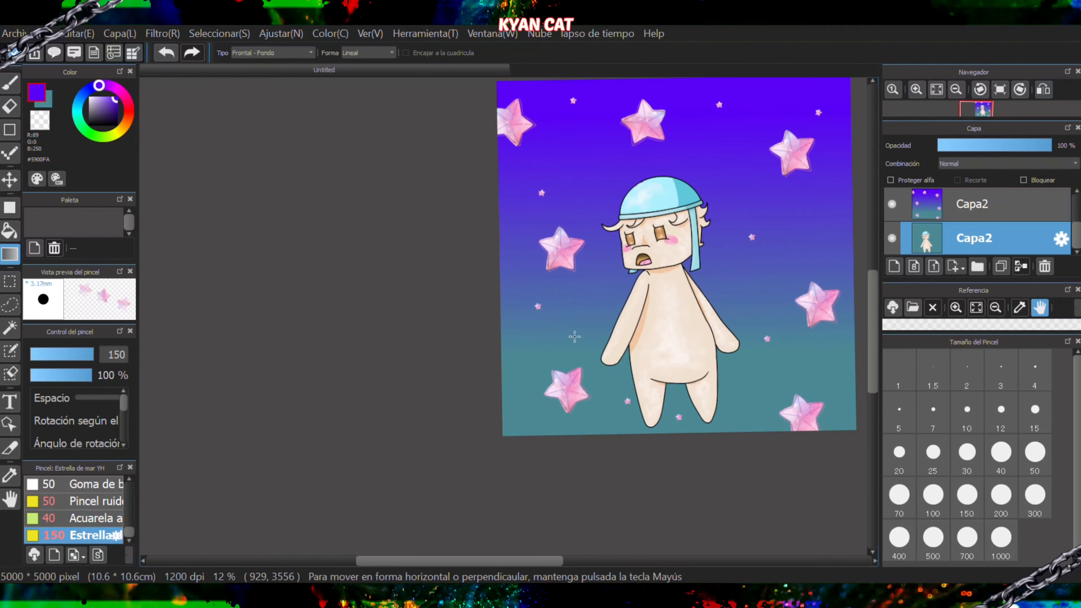
click(1044, 266)
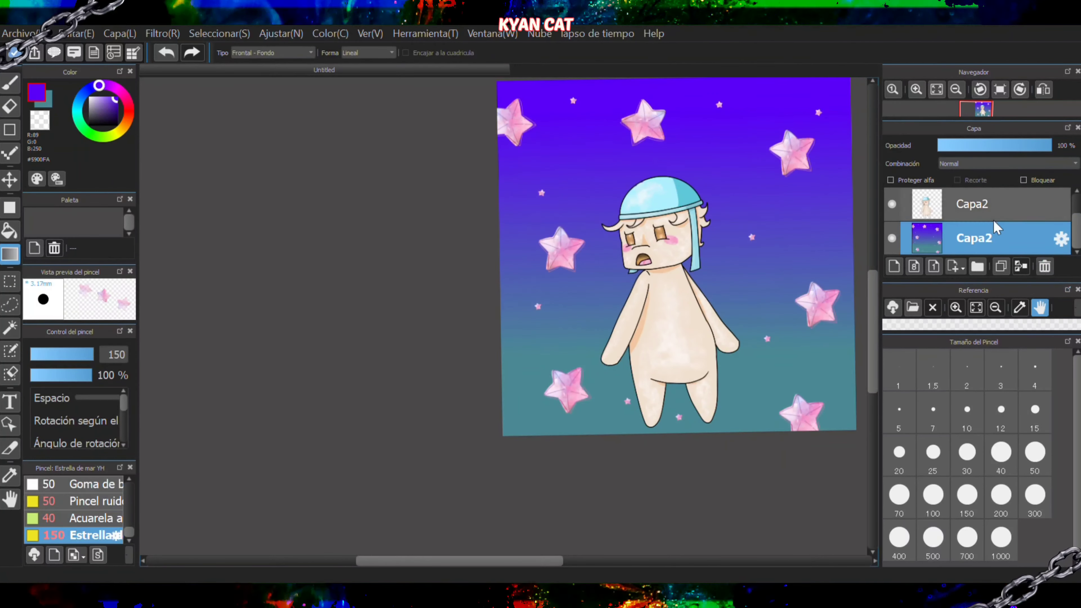
- Choose pale yellow #DBDC81 as the foreground colour and duplicate the starfish gradient layer
click(998, 209)
key(x)
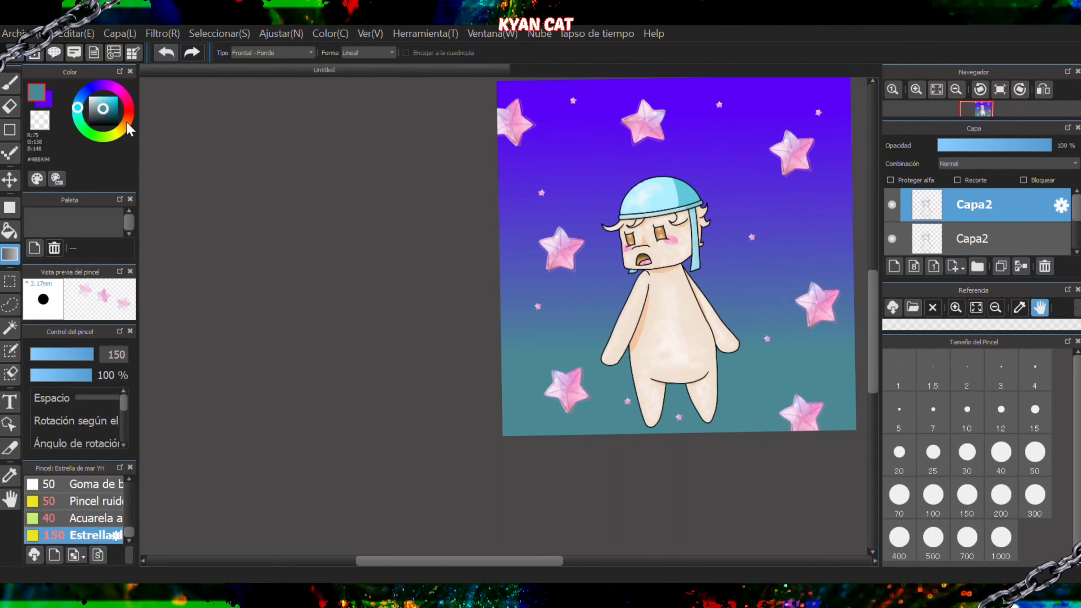
click(101, 101)
scroll(989, 237, down, 2)
click(989, 236)
click(999, 264)
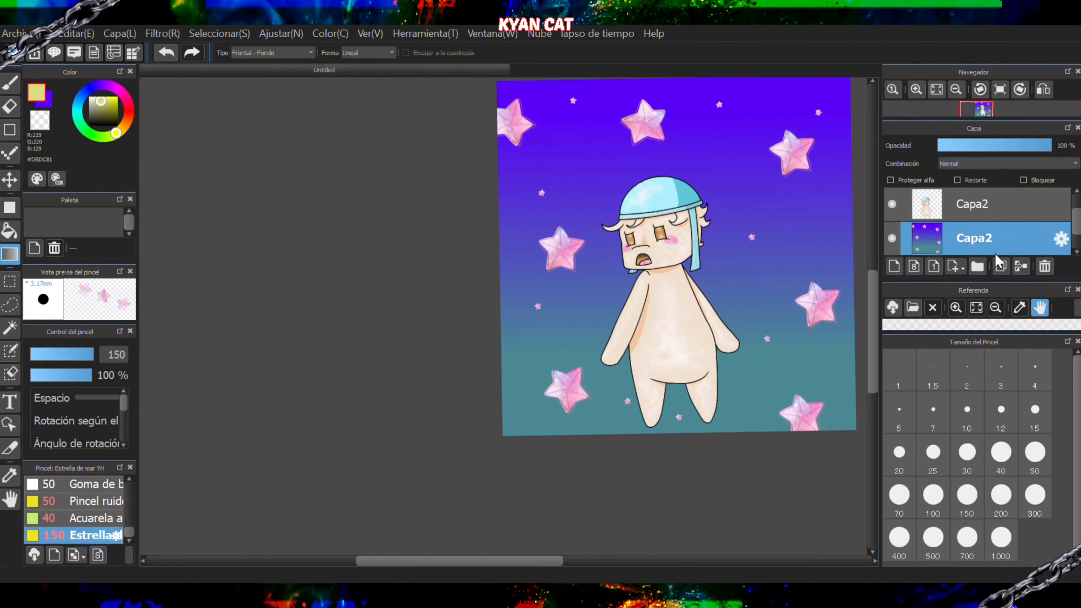
- Try several linear gradients of pale yellow and violet on the duplicated starfish layer, undoing each one
drag(711, 228, 715, 241)
click(166, 52)
drag(548, 132, 596, 220)
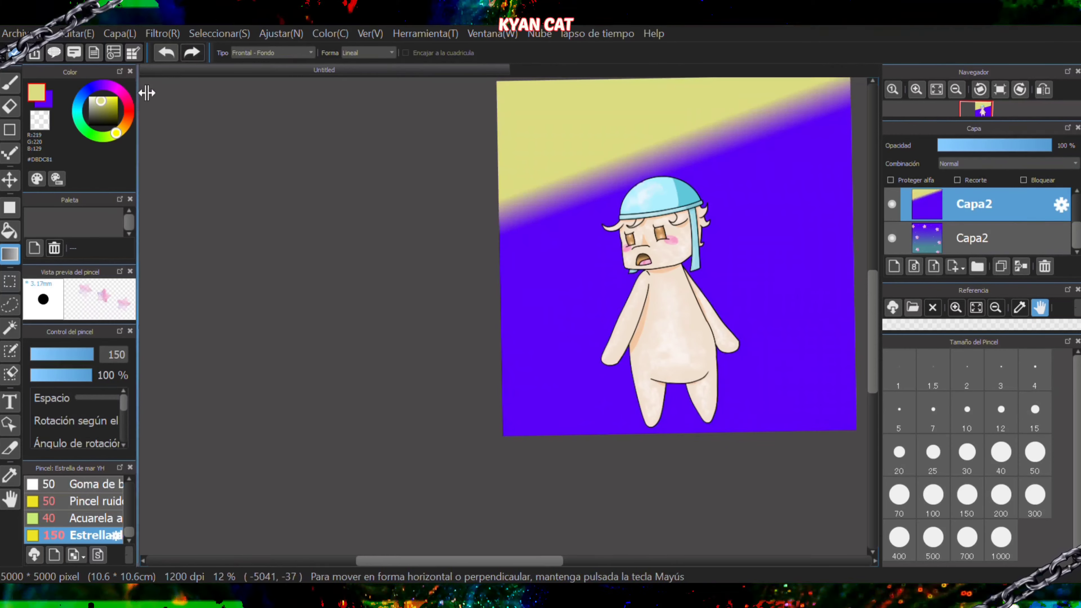
click(166, 52)
drag(544, 271, 548, 288)
key(ctrl+y)
click(166, 53)
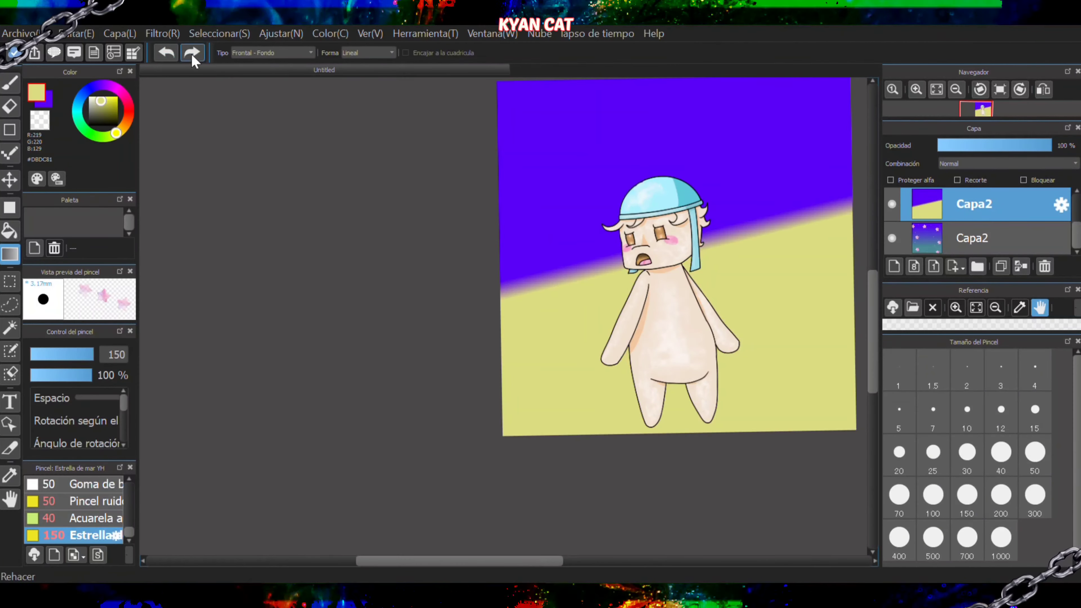
click(166, 53)
- Draw four filled pale yellow rectangles of different sizes around the character on the duplicated starfish layer
mouse_move(708, 146)
mouse_down()
mouse_move(710, 158)
mouse_move(579, 199)
mouse_move(547, 232)
mouse_up()
click(173, 54)
click(9, 208)
drag(803, 308, 684, 371)
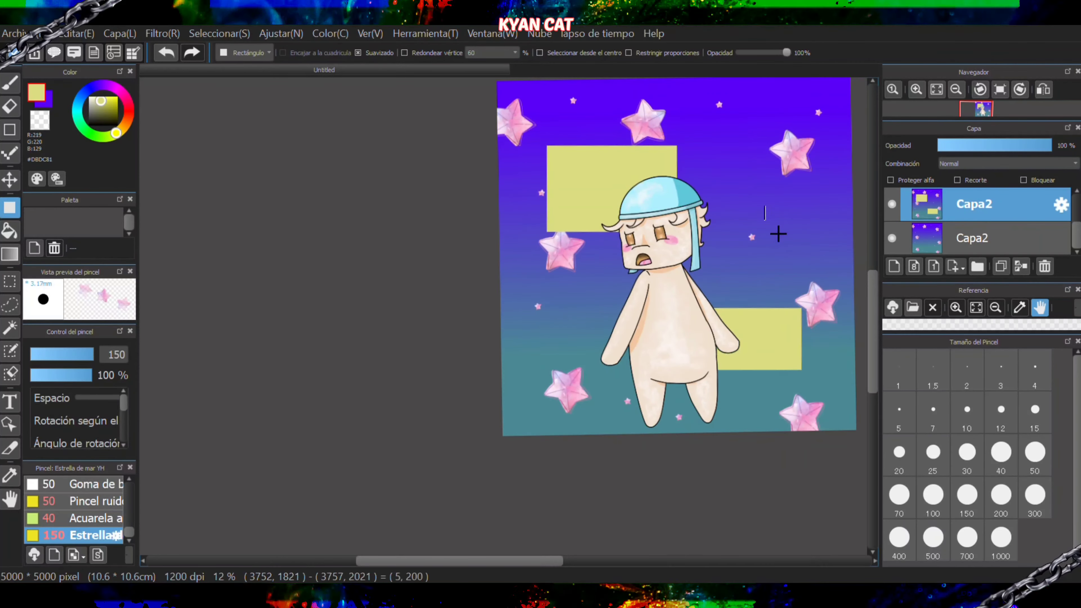
drag(778, 234, 822, 257)
drag(562, 327, 608, 369)
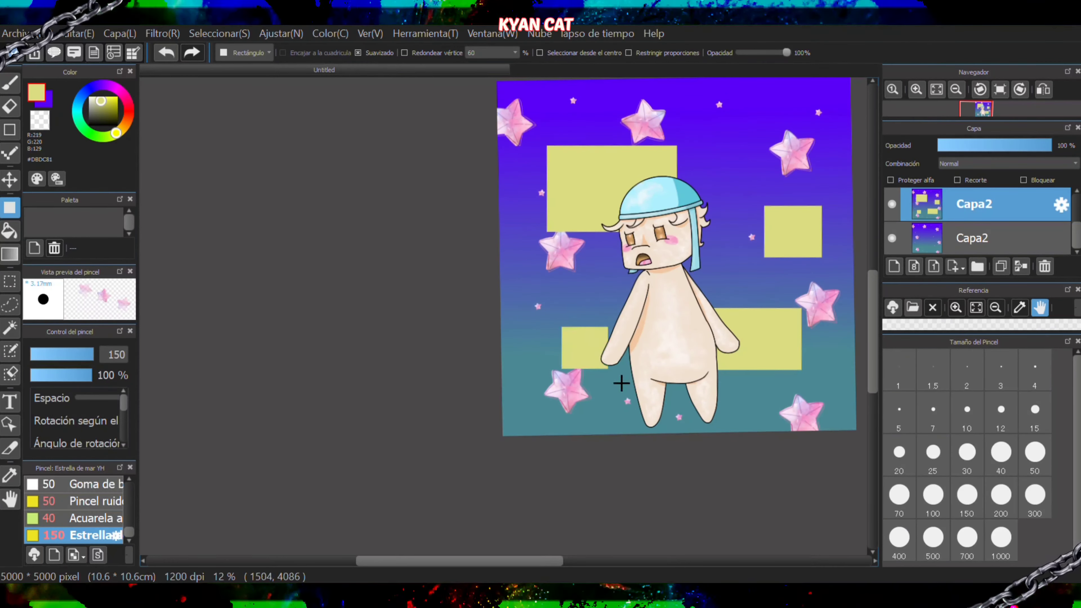
- Set the blending mode of the layer with the rectangles to Multiplicación
click(977, 168)
click(975, 199)
click(961, 168)
click(967, 267)
click(974, 181)
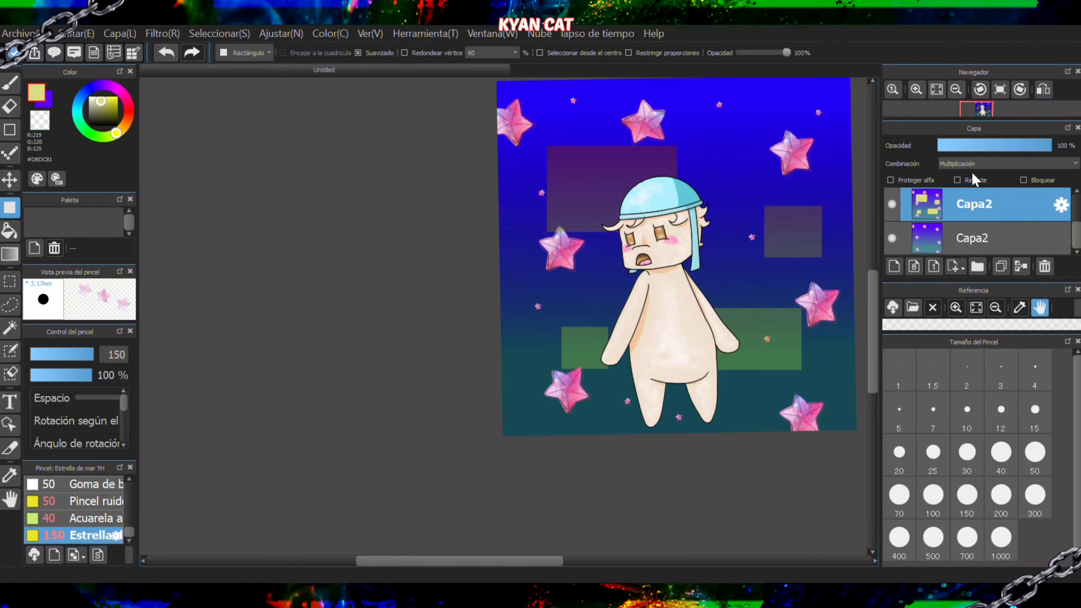
- Choose the Heart brush and add a new layer above the character layer for the background hearts
click(955, 242)
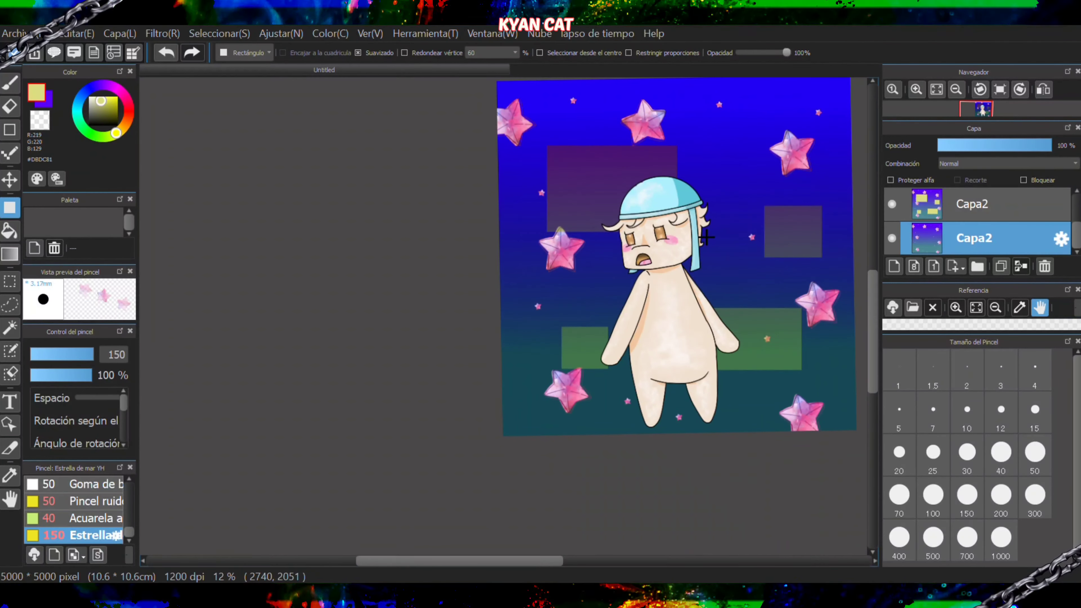
scroll(72, 511, up, 4)
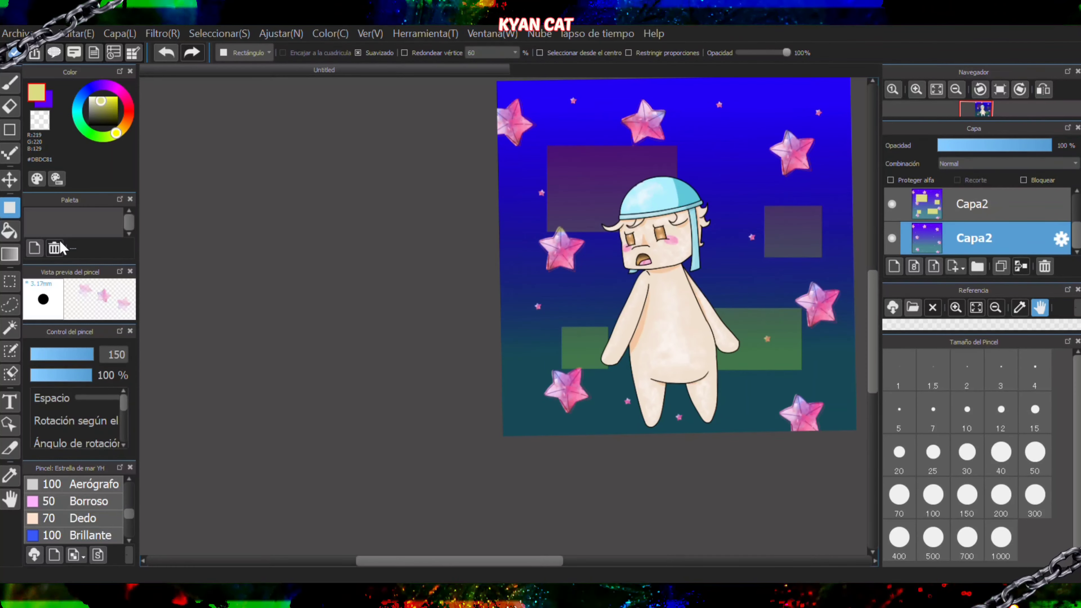
scroll(77, 510, down, 3)
click(72, 534)
scroll(816, 226, up, 5)
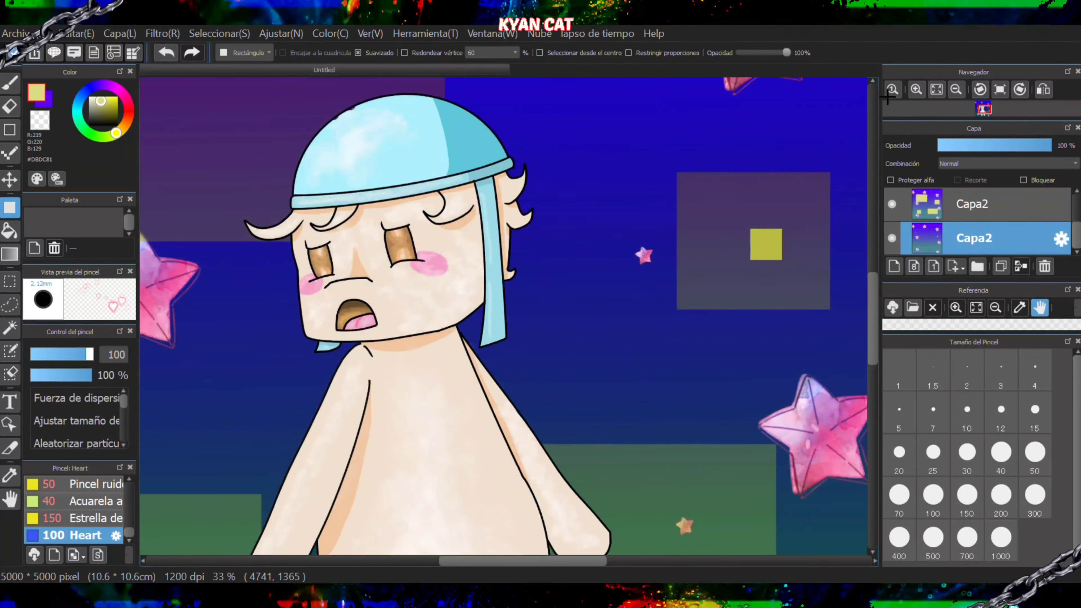
click(911, 265)
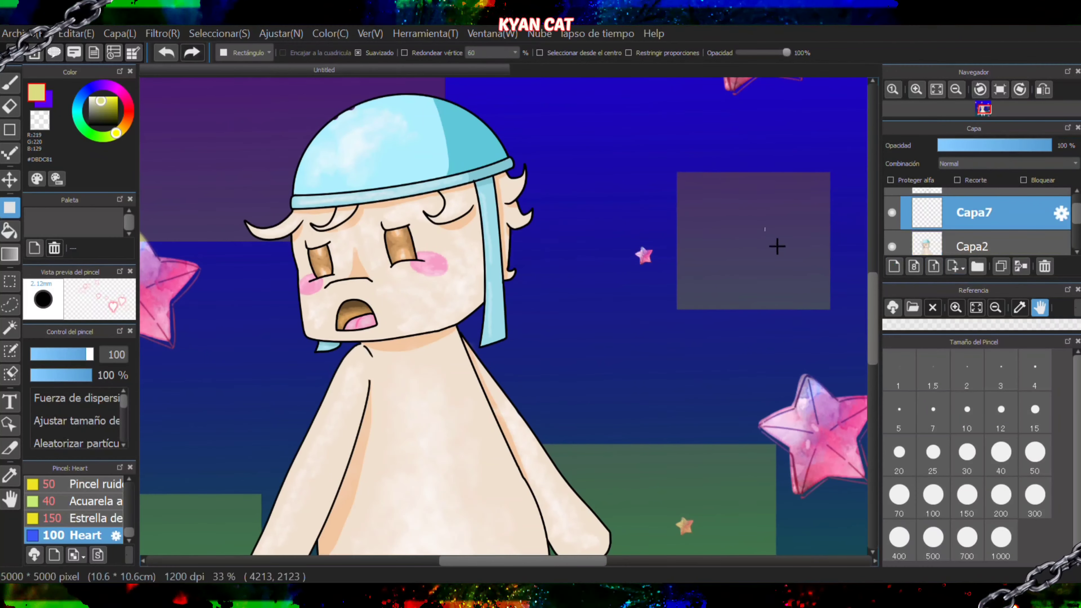
- Try heart brush strokes at sizes 200 and 700 around the grey rectangle beside the character's head, undoing each one
click(161, 54)
key(b)
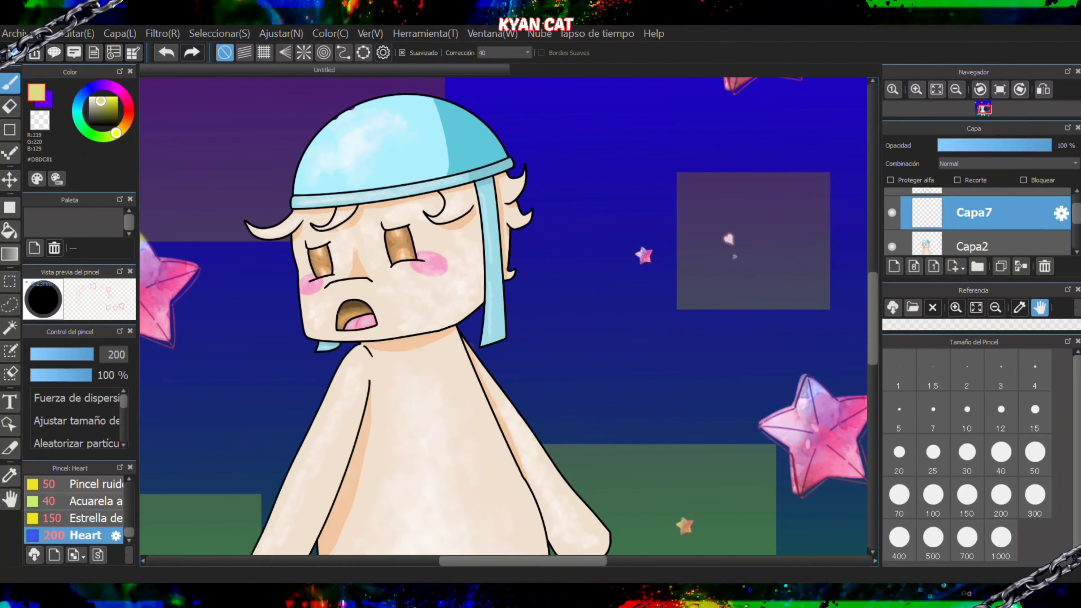
click(166, 55)
click(967, 540)
drag(763, 266, 792, 259)
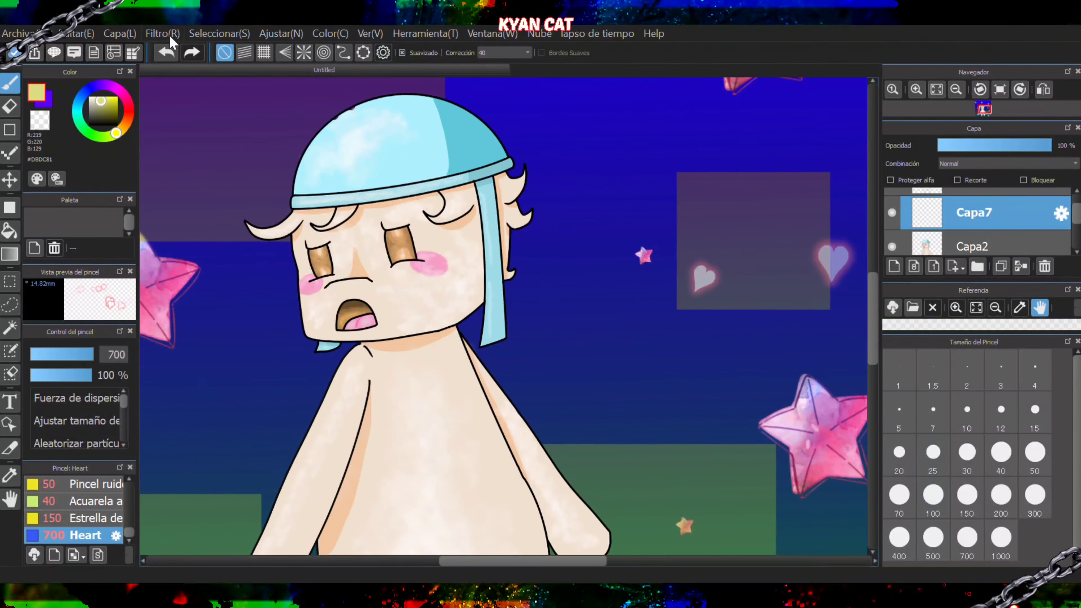
click(166, 52)
click(166, 52)
mouse_move(714, 220)
mouse_down()
mouse_move(769, 255)
mouse_move(800, 220)
mouse_up()
click(166, 52)
mouse_move(771, 148)
mouse_down()
mouse_move(794, 194)
mouse_move(759, 220)
mouse_move(779, 246)
mouse_up()
click(167, 52)
- Try large heart brush strokes at size 1000 across the whole background, undoing each one
scroll(778, 241, down, 3)
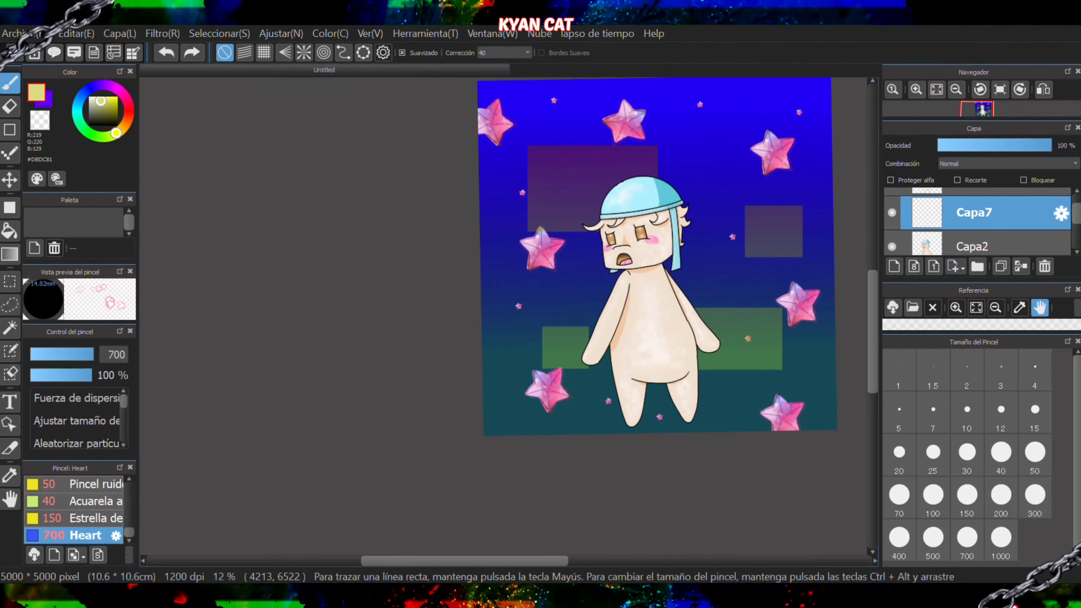
click(1000, 537)
click(815, 230)
click(166, 54)
click(831, 200)
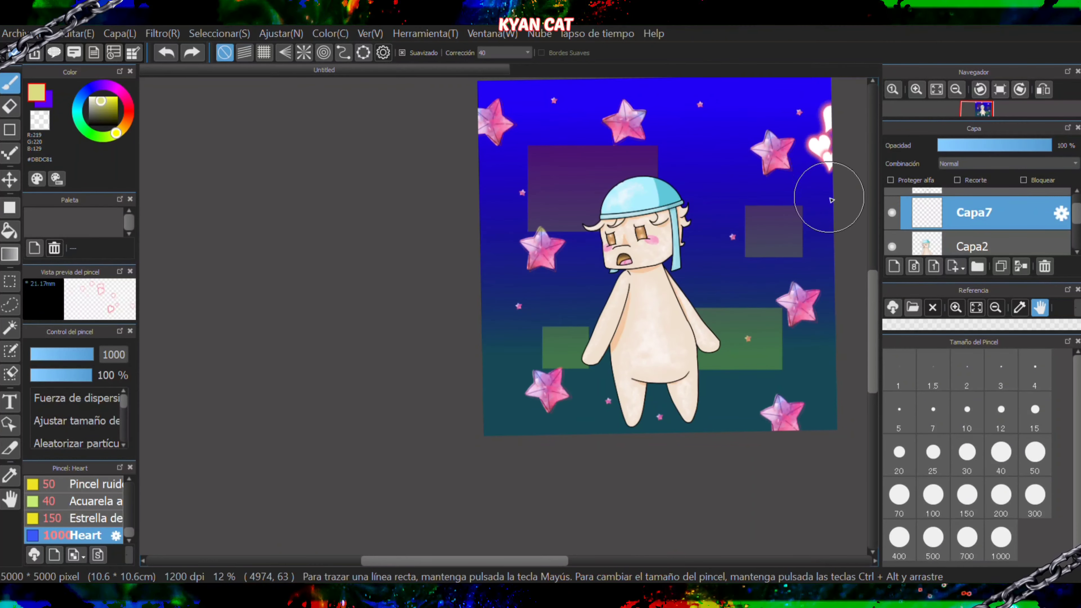
mouse_move(831, 201)
mouse_down()
mouse_move(844, 411)
mouse_move(708, 426)
mouse_move(503, 408)
mouse_up()
click(166, 53)
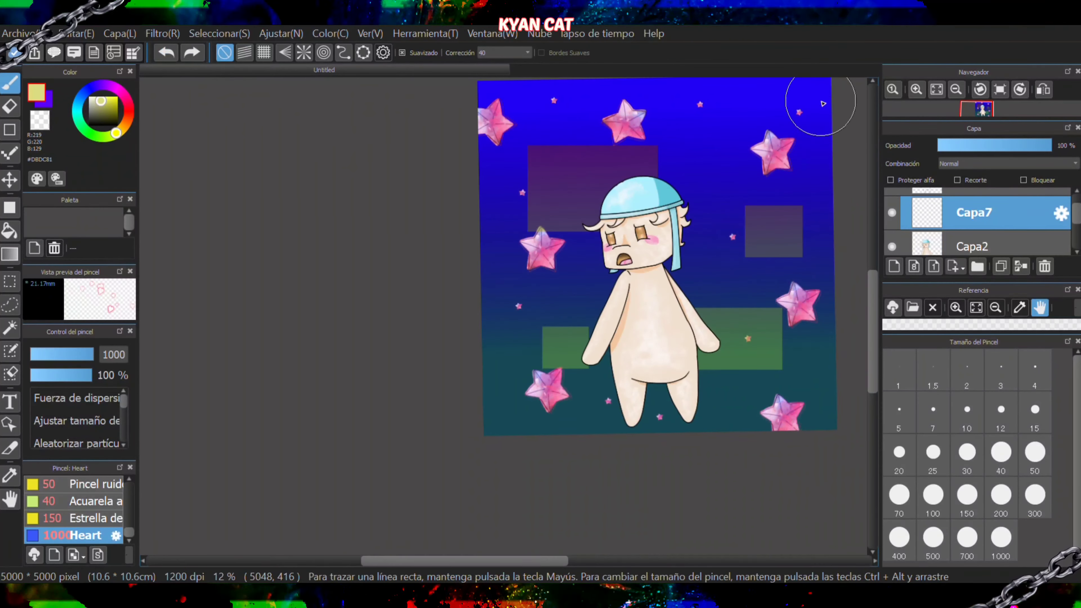
drag(822, 103, 833, 415)
click(166, 53)
drag(550, 164, 716, 194)
click(166, 53)
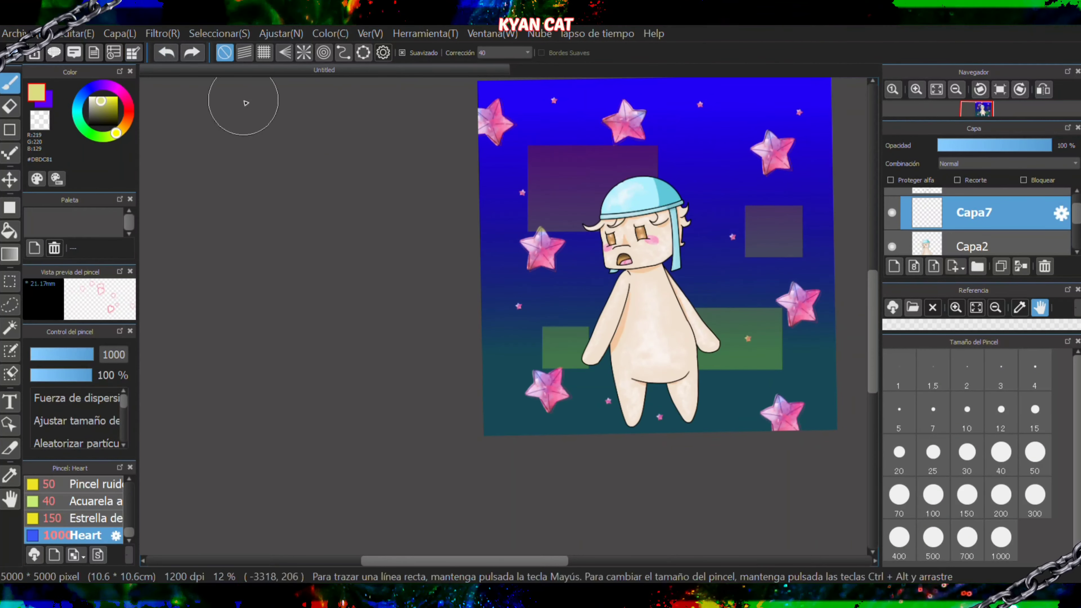
- Add the outlined text KYAN CAT beside the character's arm and set the text layer's blending mode to Dividir
click(11, 403)
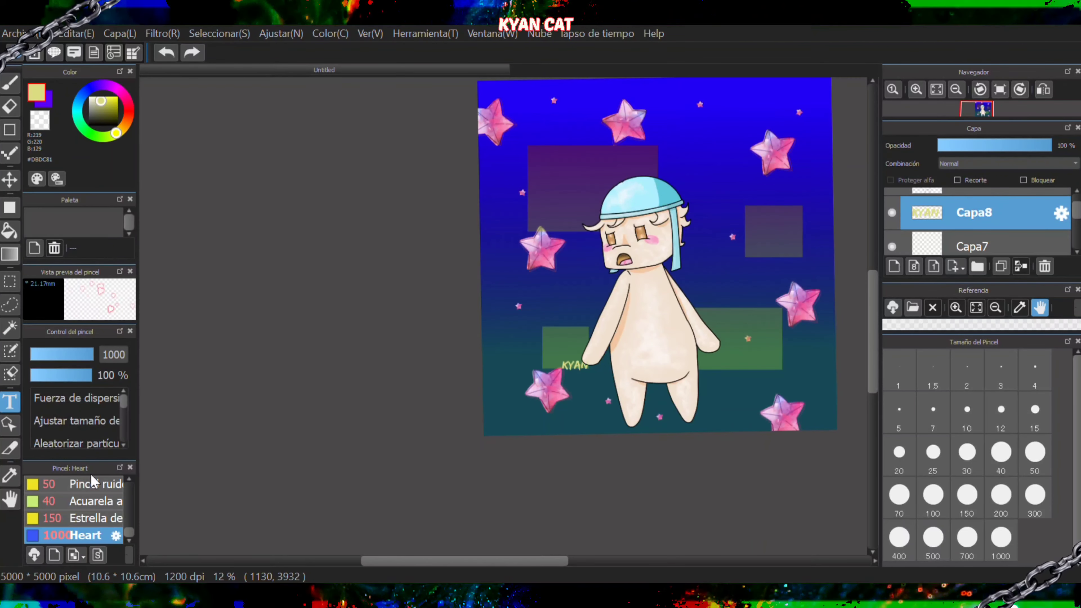
text(AN CAT)
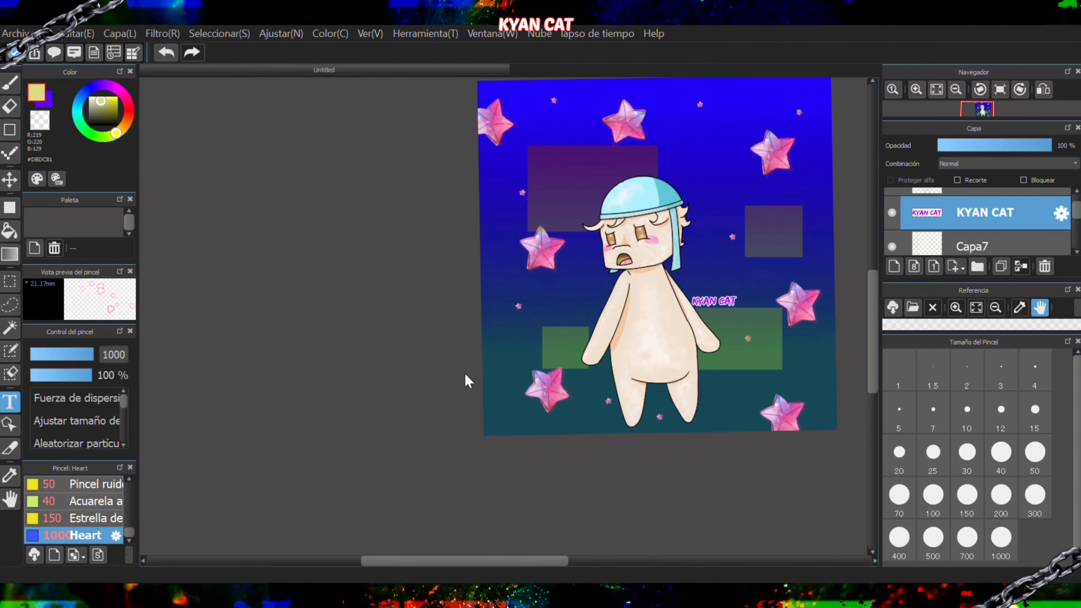
click(981, 192)
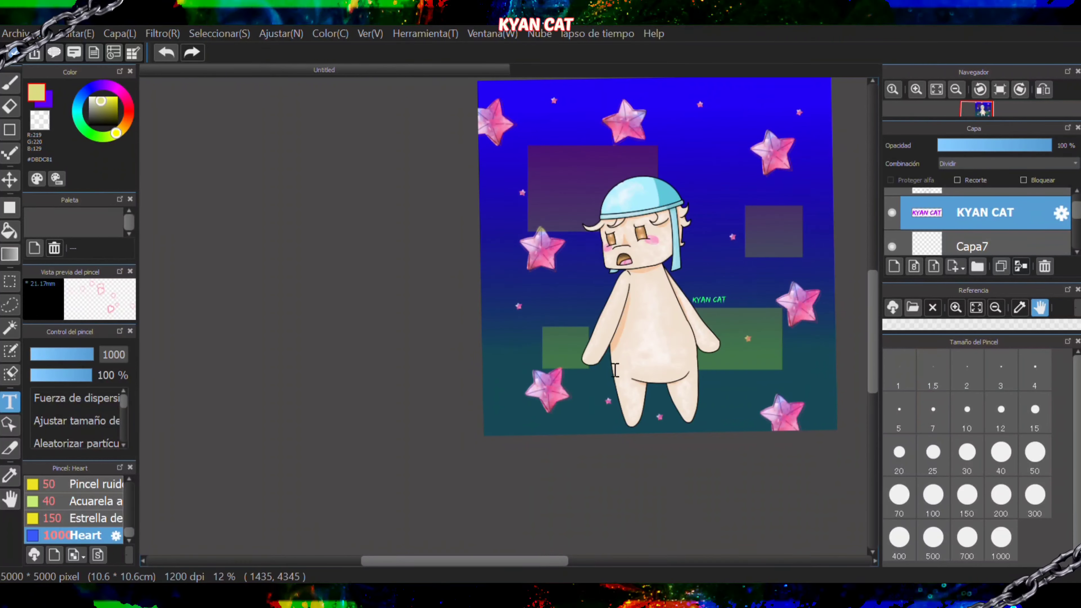